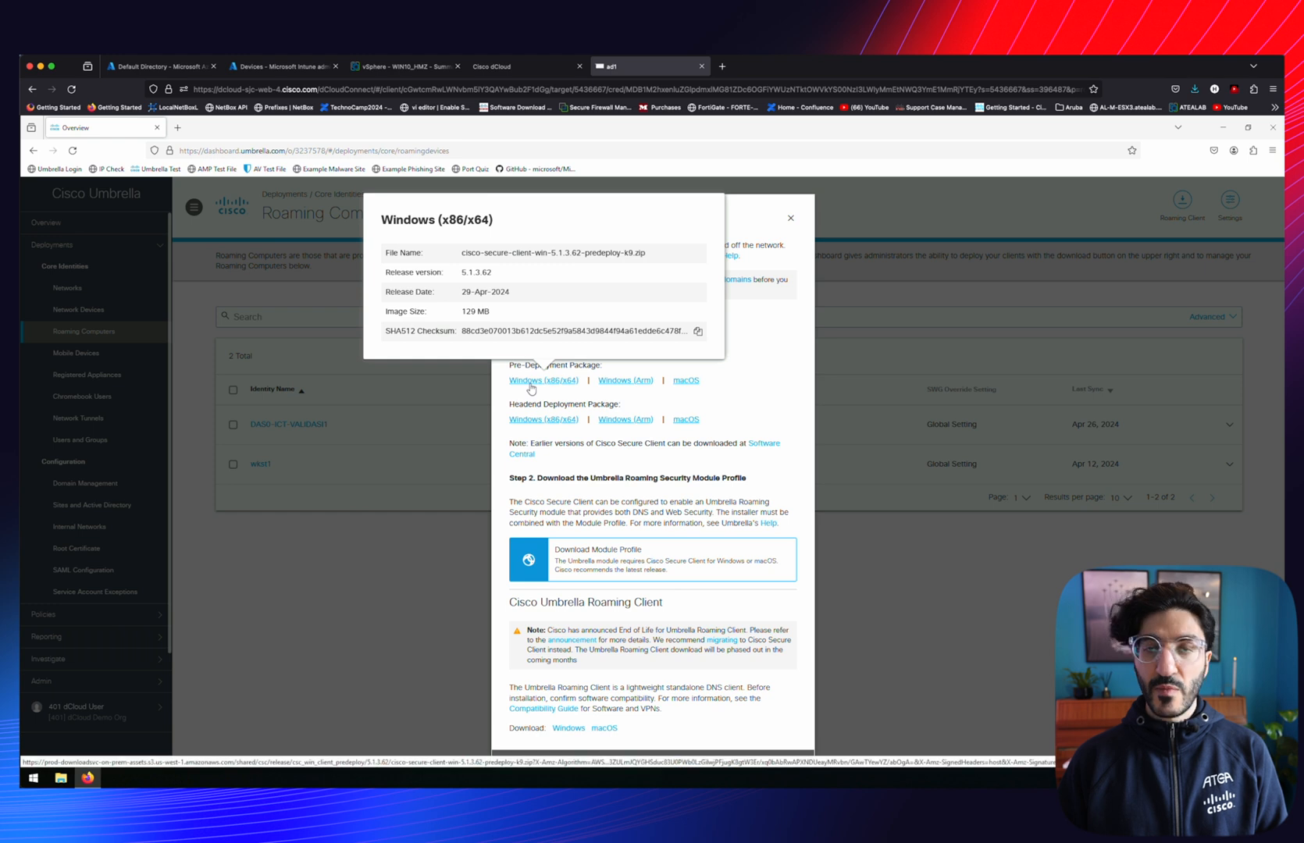
# Download the Windows x86/x64 Secure Client pre-deployment package and the Umbrella module profile
pyautogui.click(531, 381)
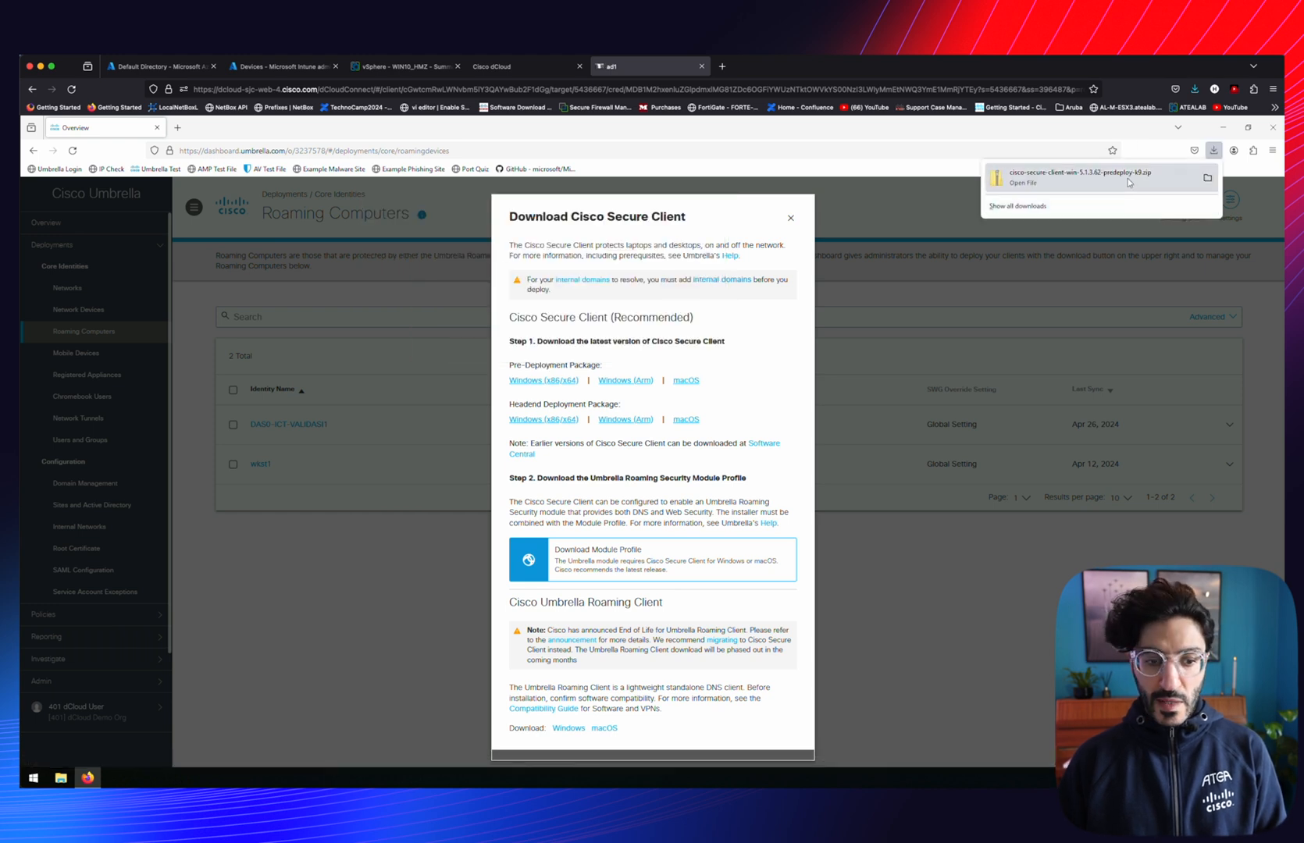
pyautogui.click(615, 560)
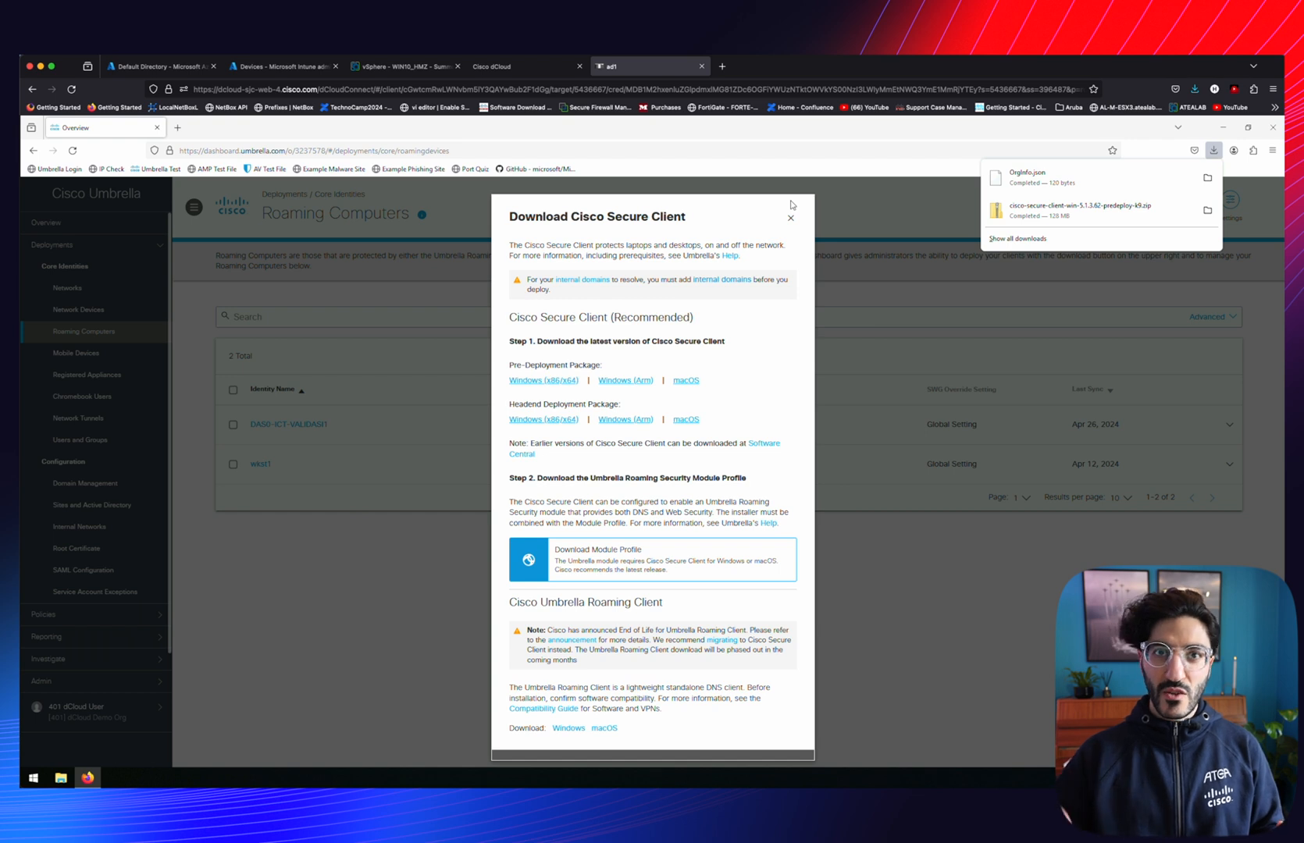
pyautogui.click(791, 204)
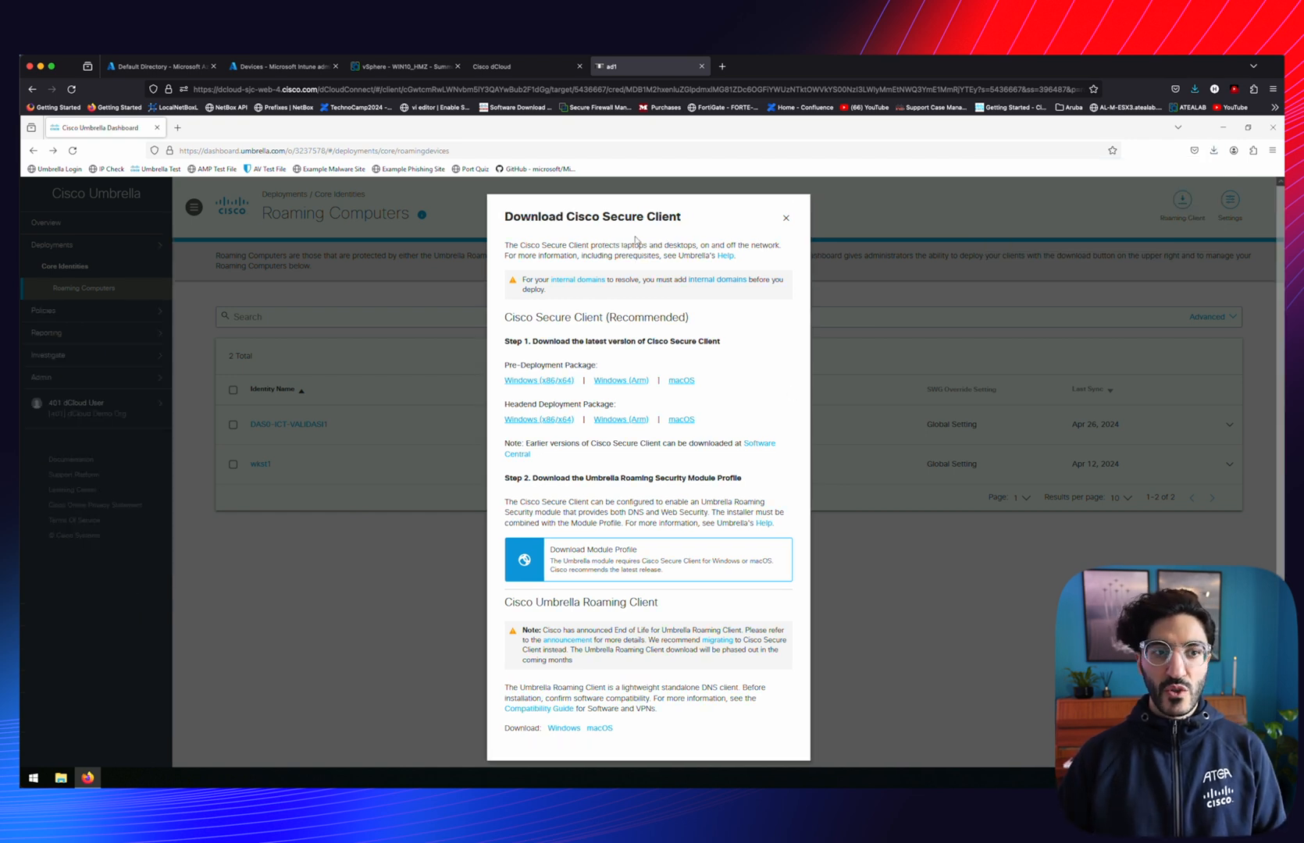
# Download the Win32 Content Prep Tool repository from GitHub as a ZIP and show it in its folder
pyautogui.click(535, 170)
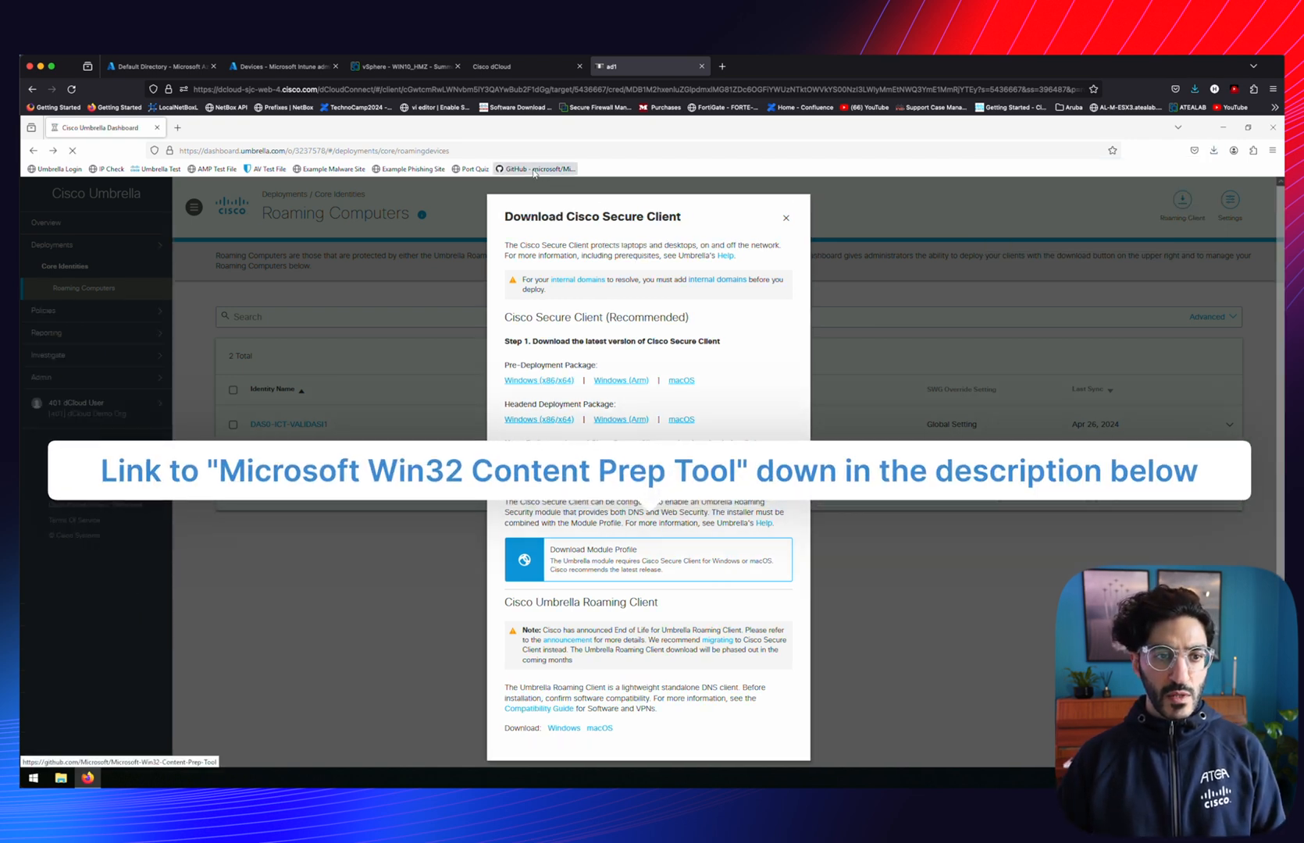
pyautogui.click(794, 299)
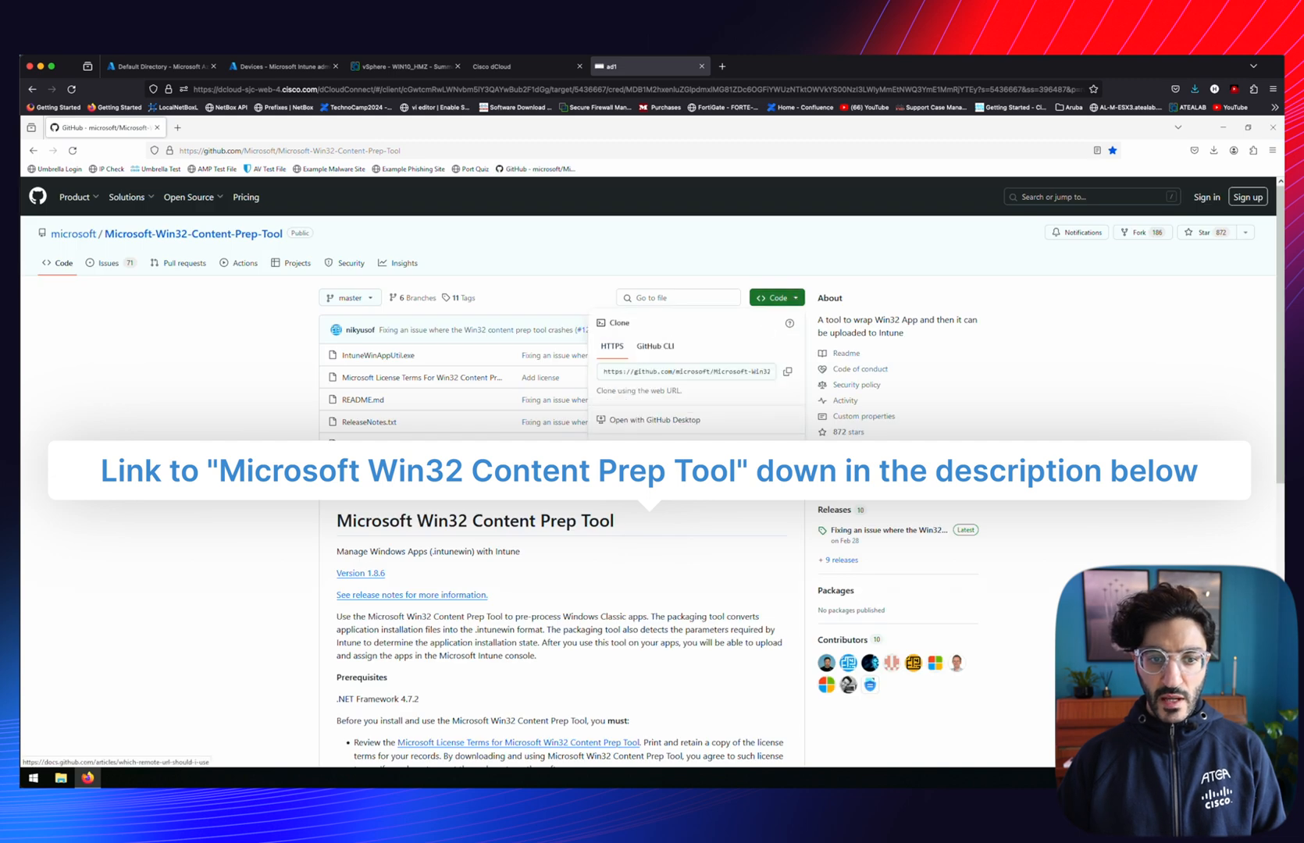
pyautogui.click(648, 442)
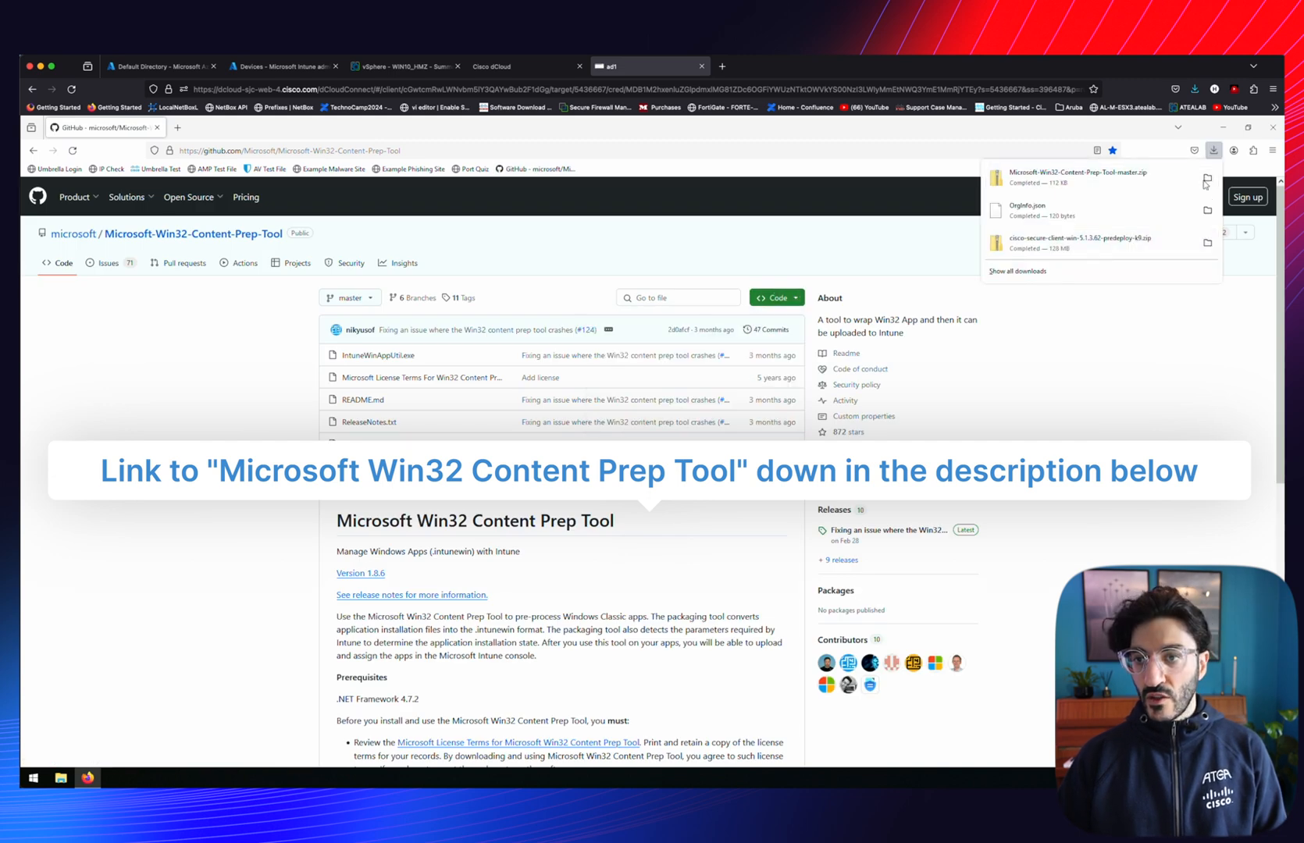
pyautogui.click(1208, 178)
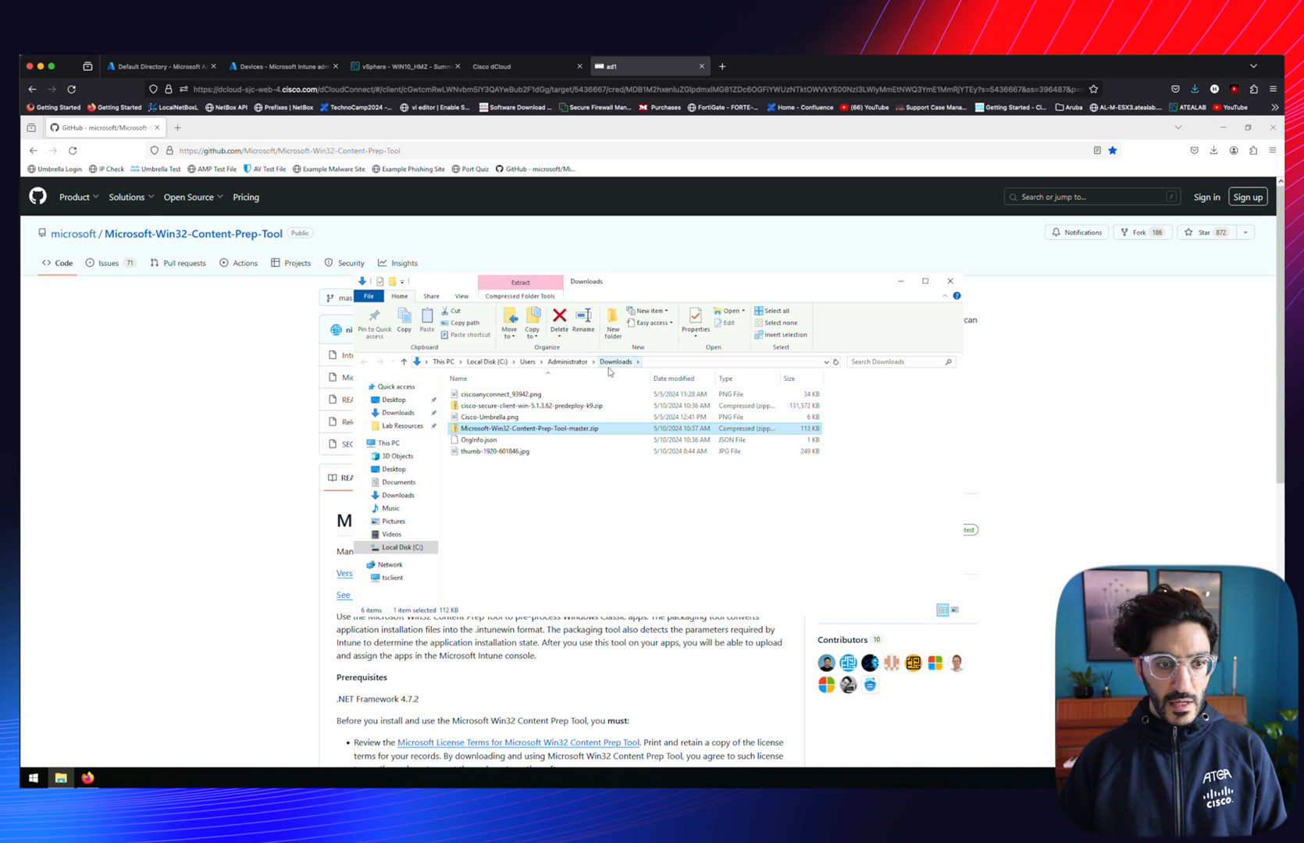
# Extract the Secure Client zip and paste OrgInfo.json into its Profiles\umbrella folder
pyautogui.click(511, 408)
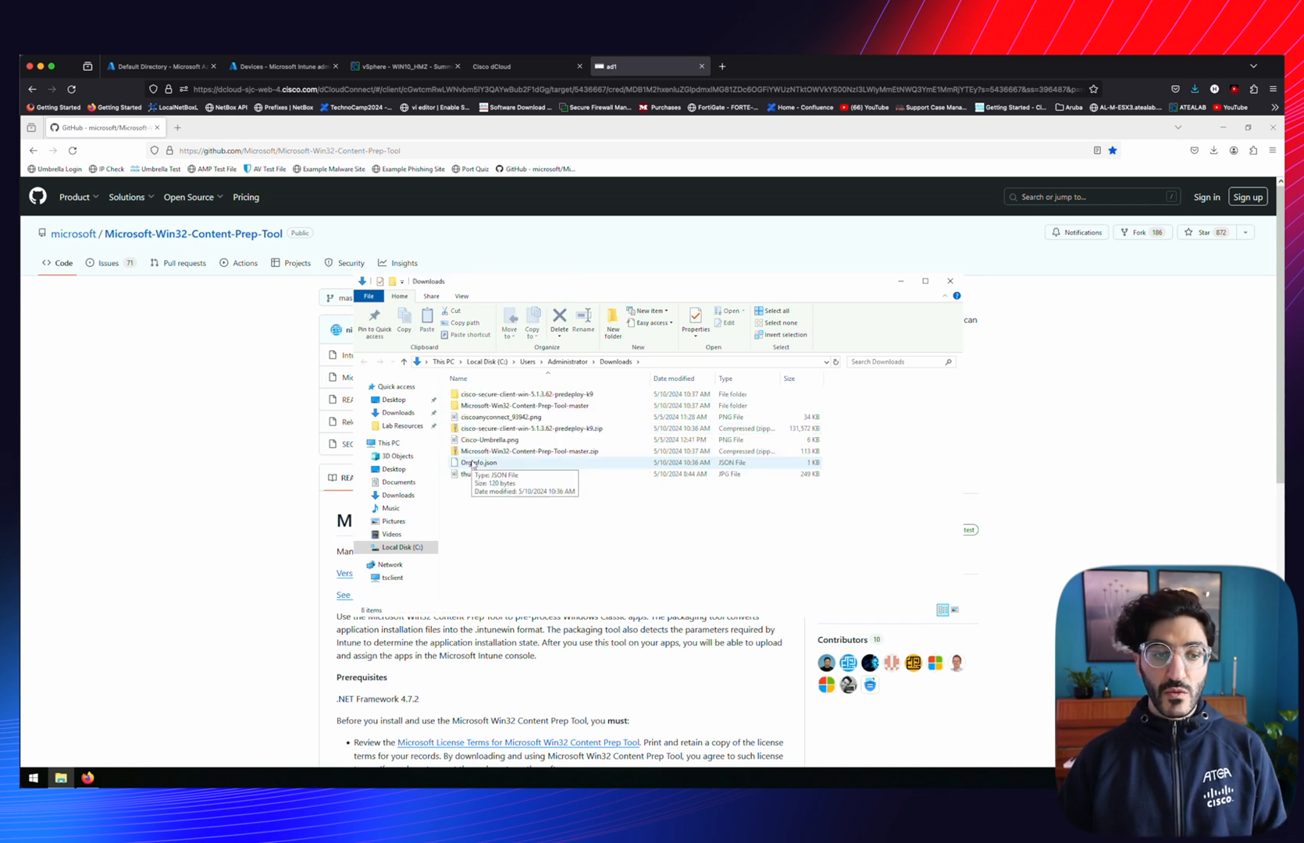
pyautogui.click(474, 466)
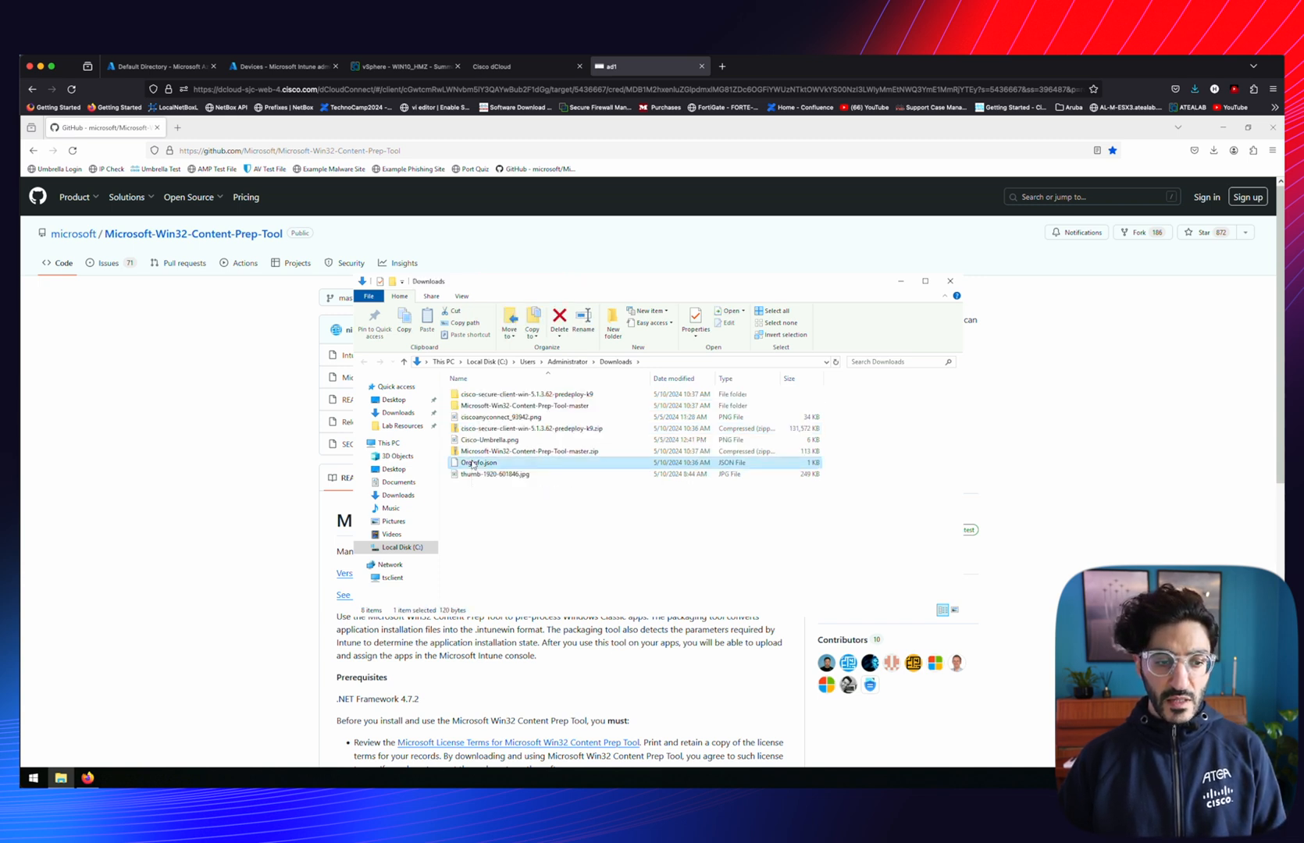
pyautogui.click(496, 395)
pyautogui.press('F2')
pyautogui.doubleClick(475, 395)
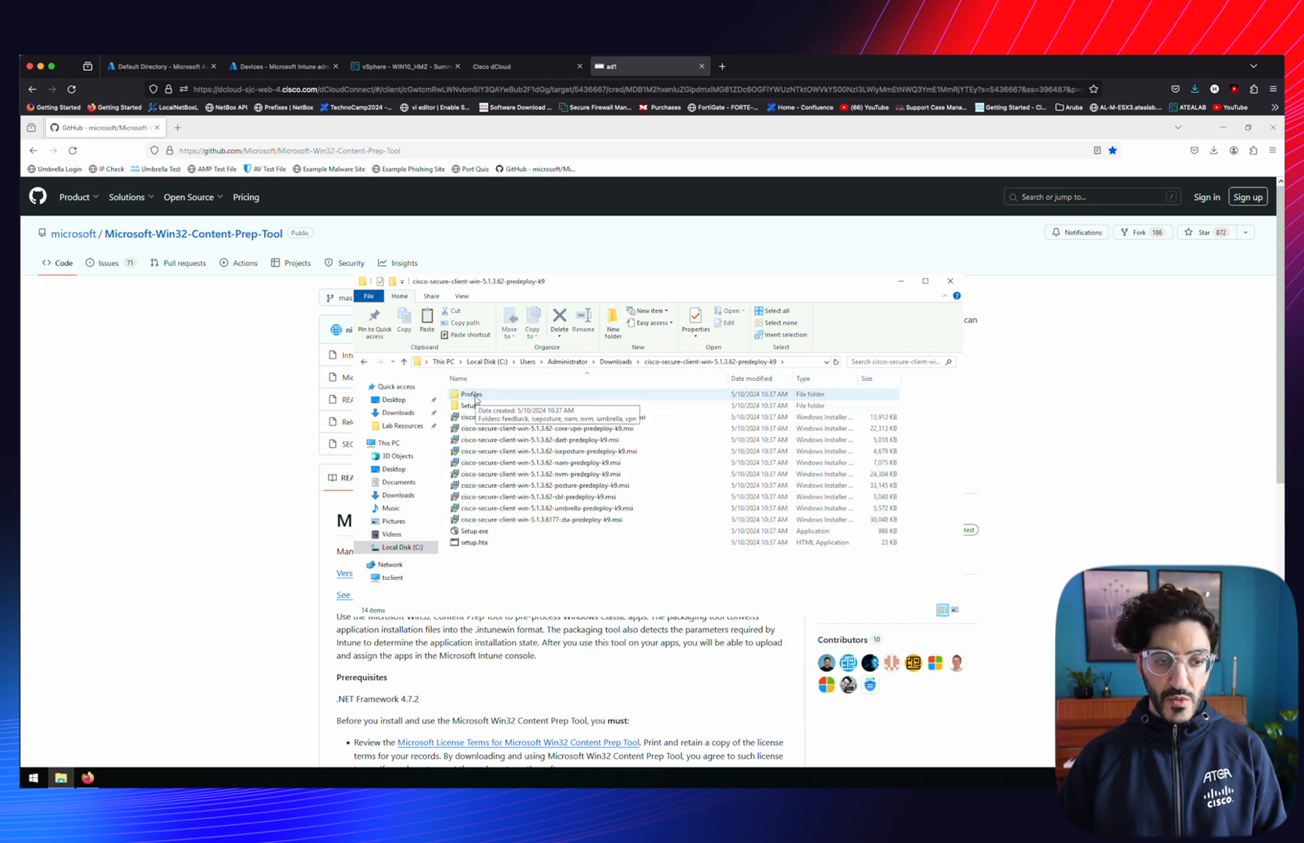
pyautogui.doubleClick(475, 396)
pyautogui.doubleClick(477, 442)
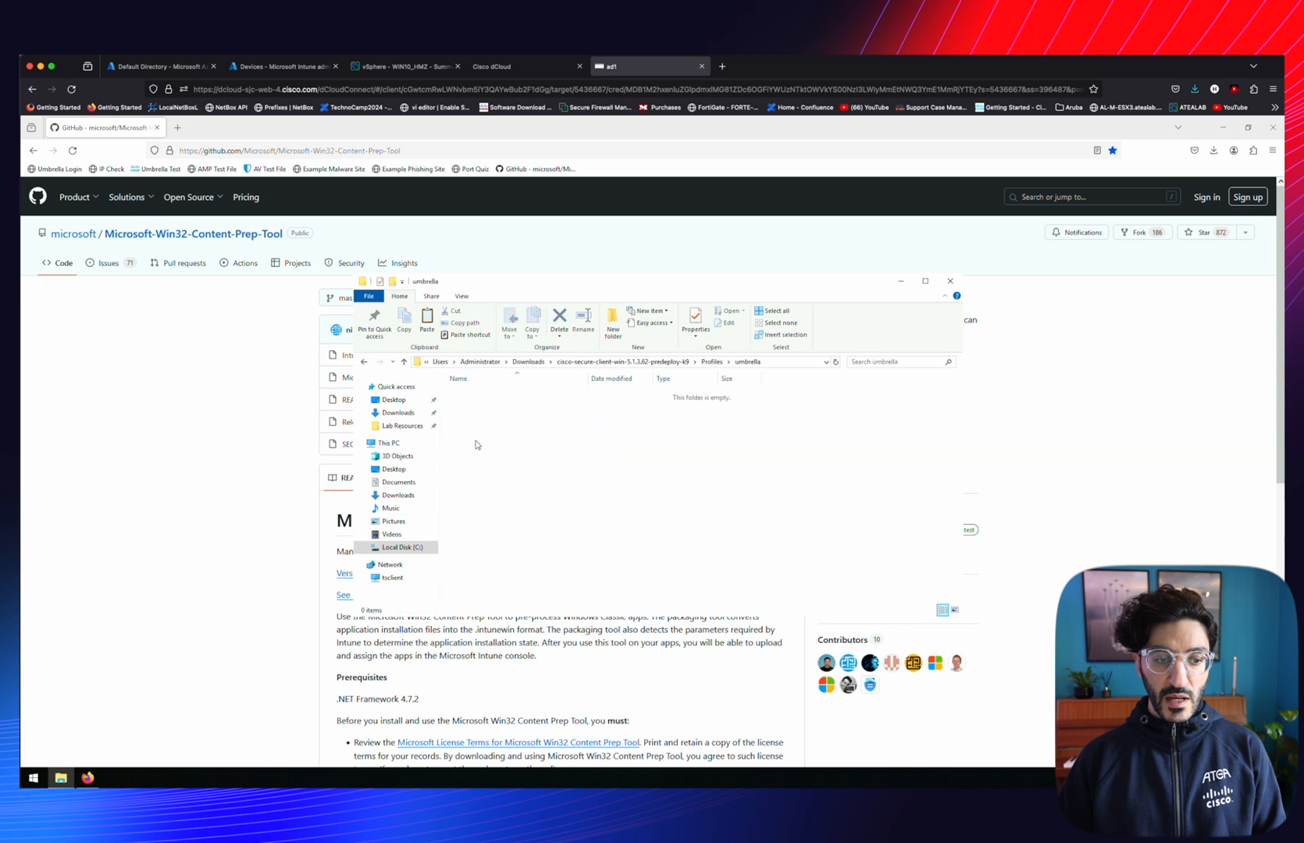
pyautogui.rightClick(537, 415)
pyautogui.click(564, 488)
# Launch IntuneWinAppUtil.exe from the extracted Content Prep Tool folder and allow it to run
pyautogui.click(364, 363)
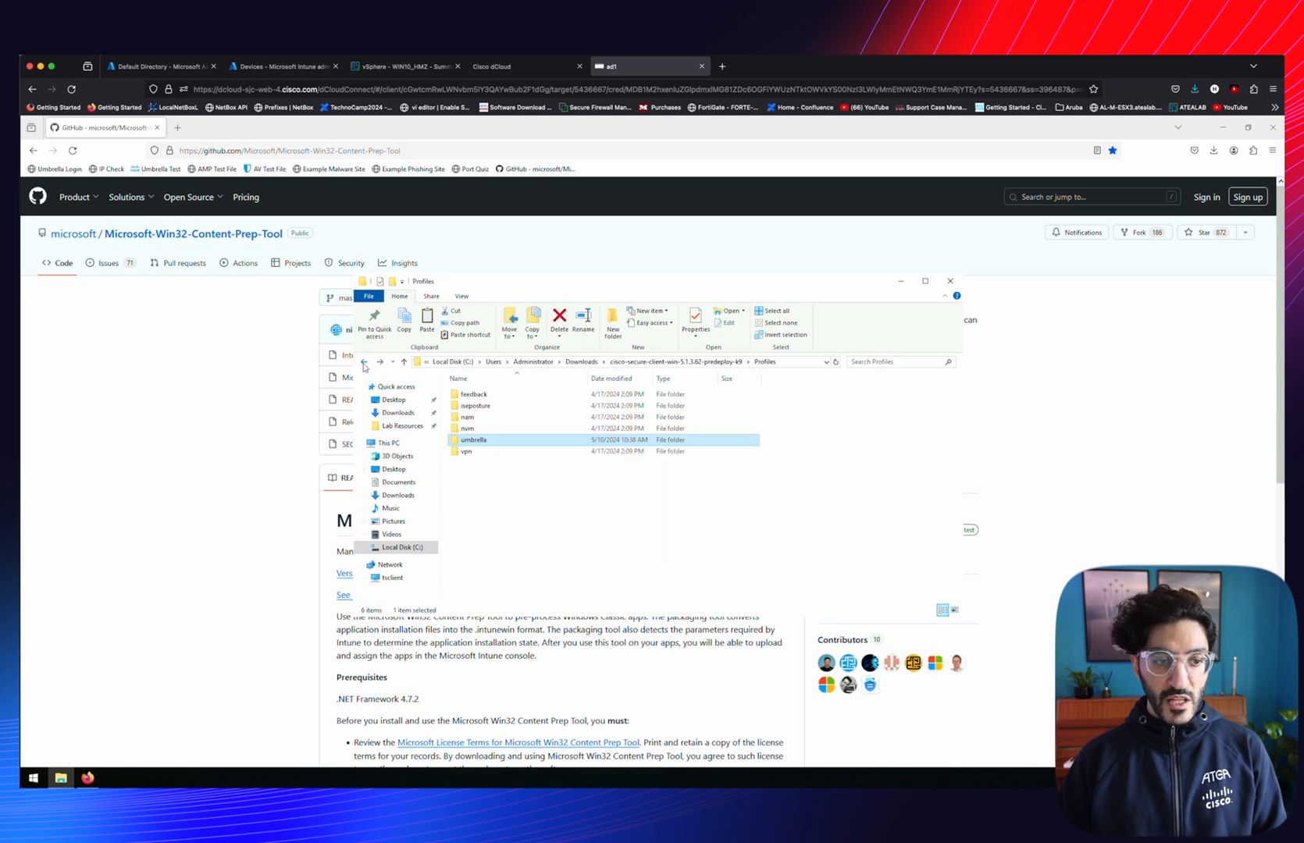
pyautogui.click(364, 363)
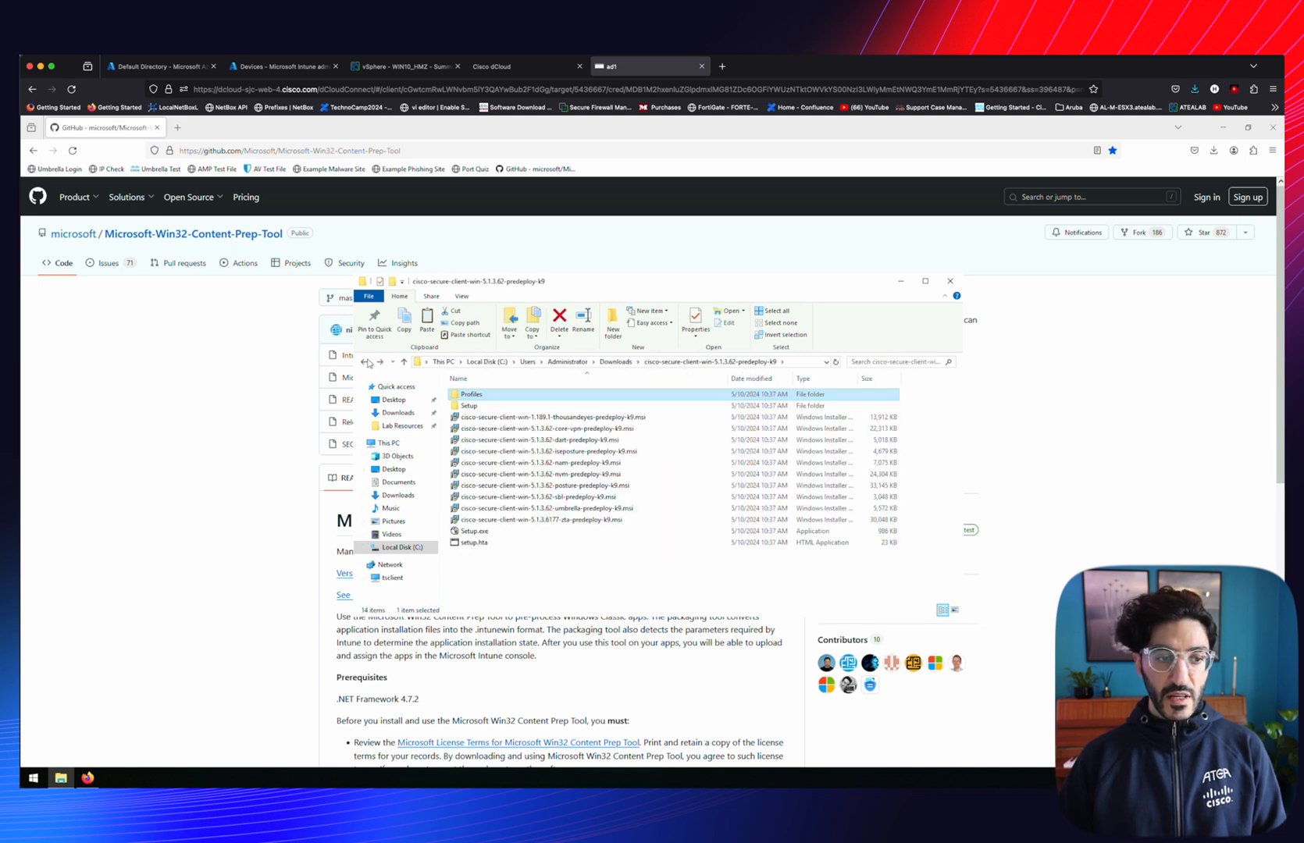
pyautogui.click(365, 363)
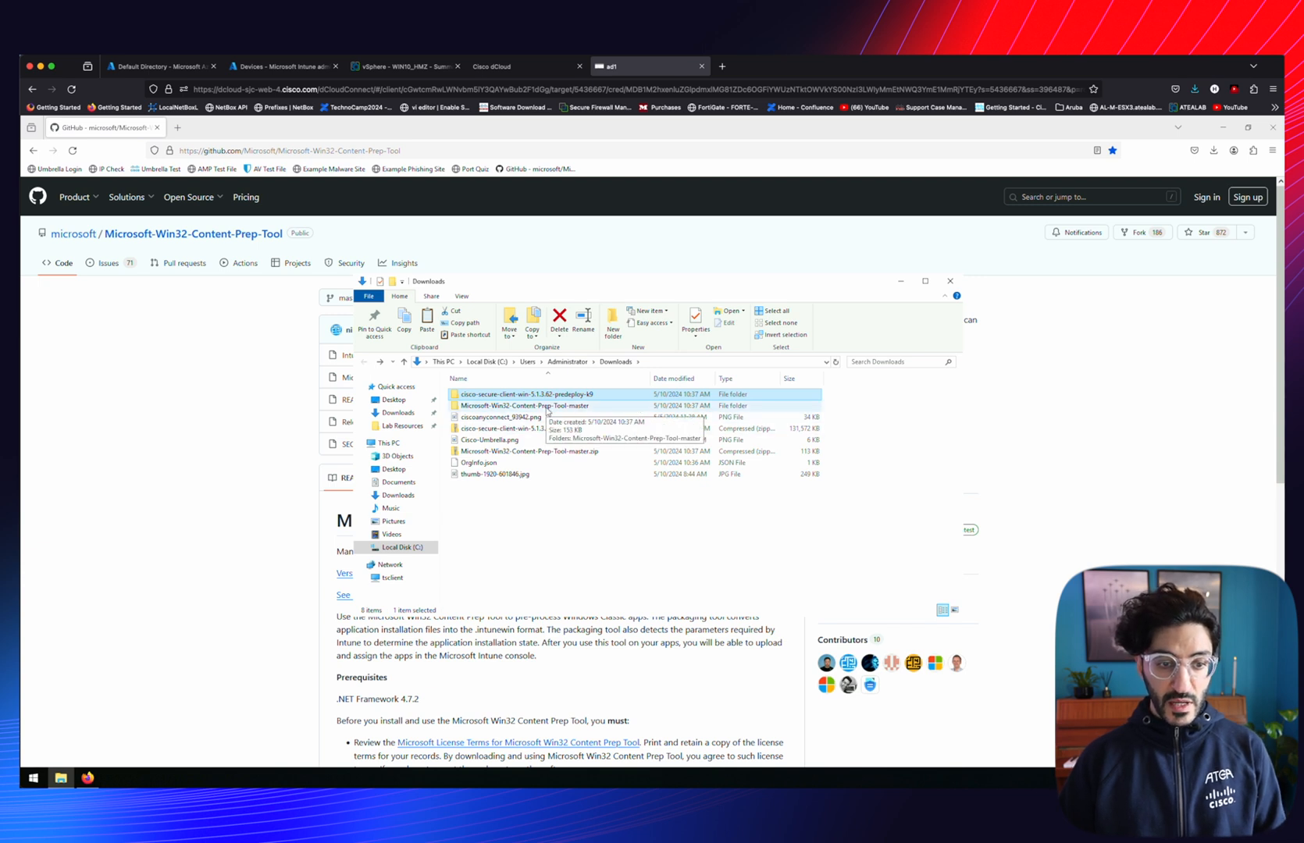
pyautogui.doubleClick(525, 406)
pyautogui.doubleClick(519, 395)
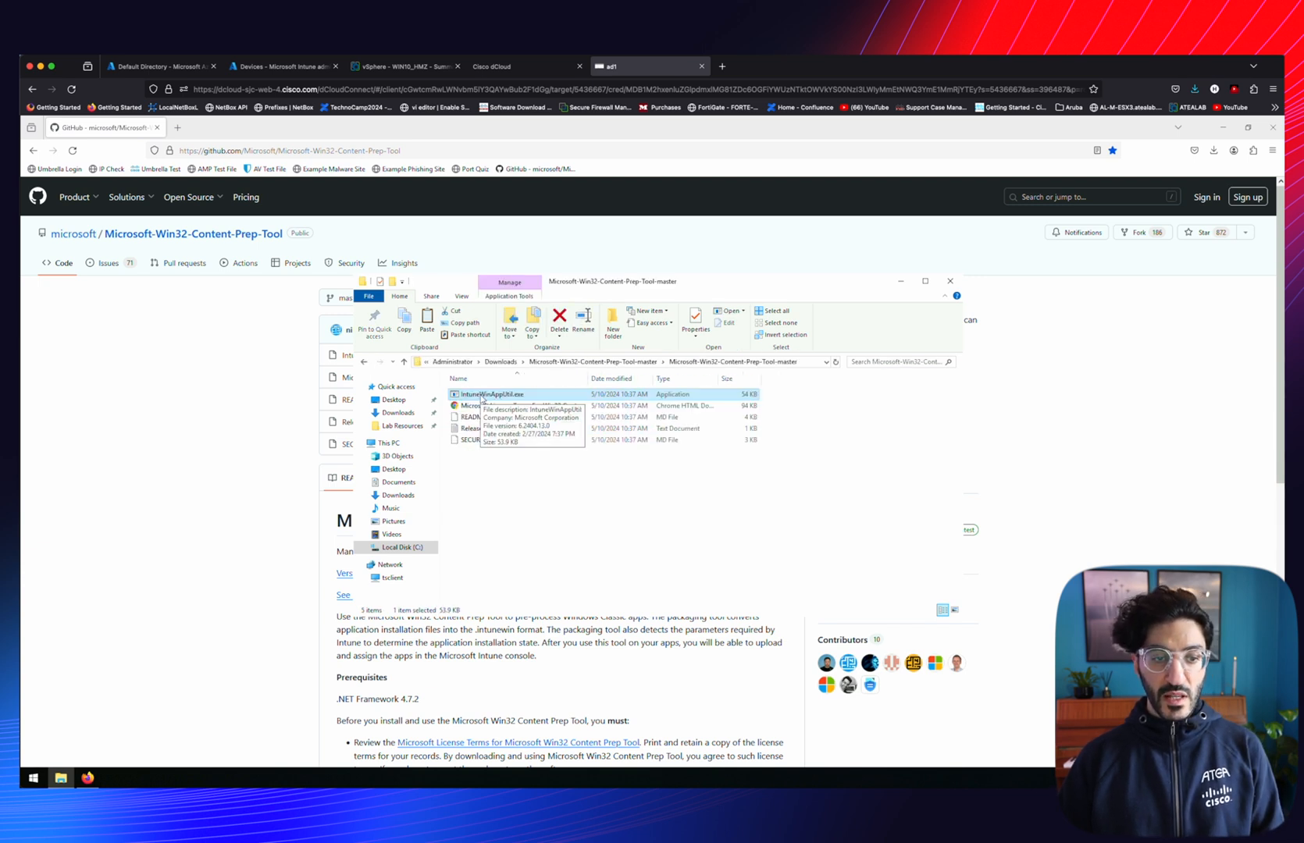
pyautogui.doubleClick(490, 394)
pyautogui.click(690, 458)
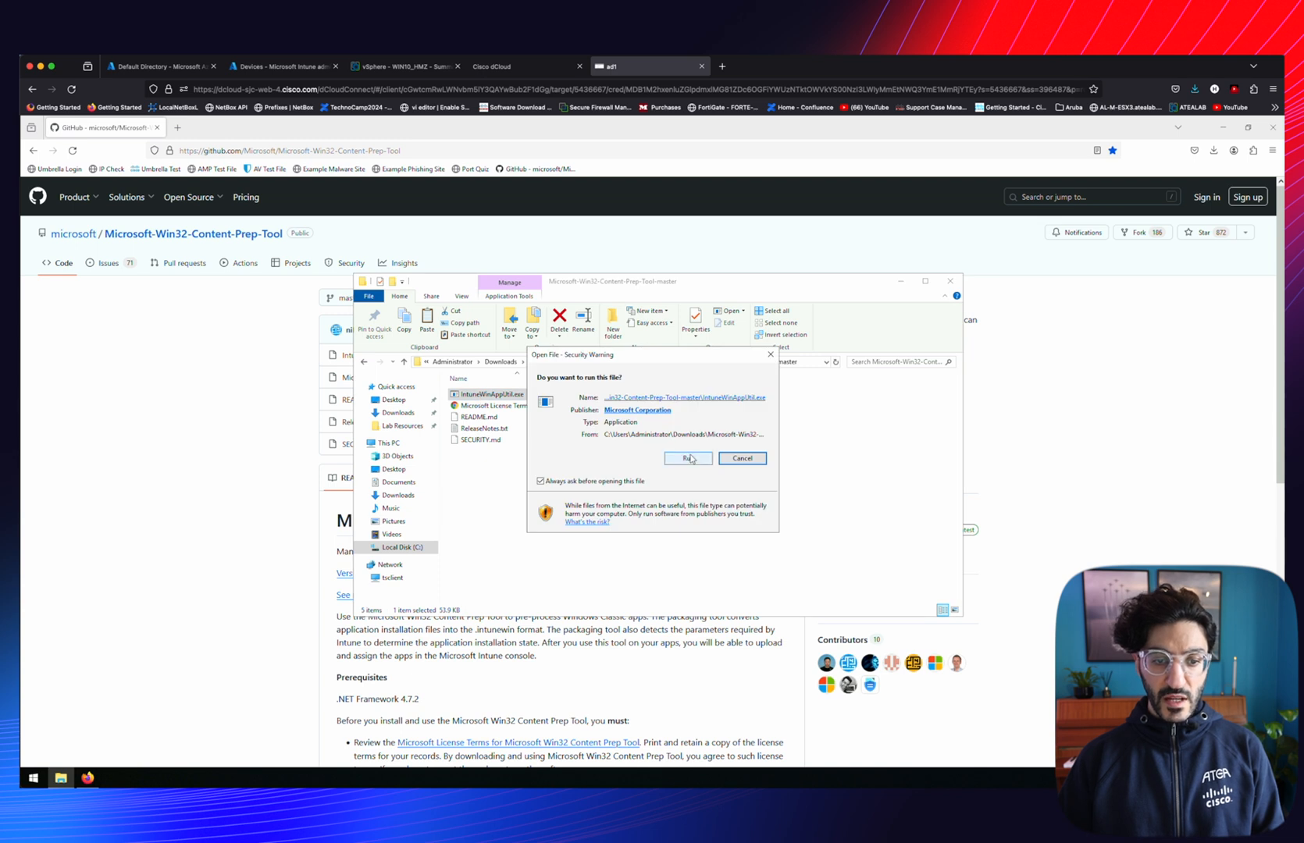
# Set the cisco-secure-client-win-5.1.3.62-predeploy-k9 folder as the packaging source folder
pyautogui.moveTo(295, 185); pyautogui.dragTo(676, 291)
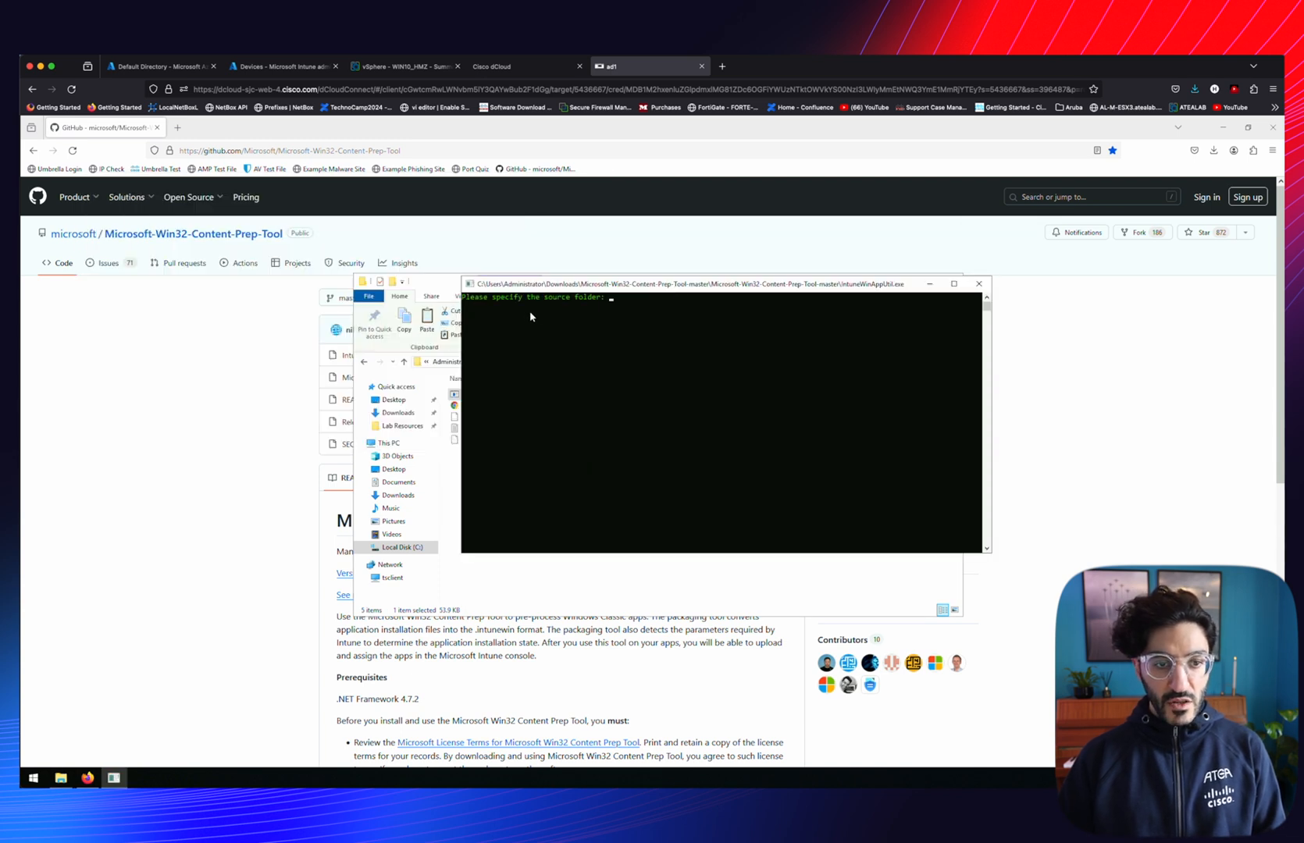
pyautogui.click(459, 286)
pyautogui.click(500, 362)
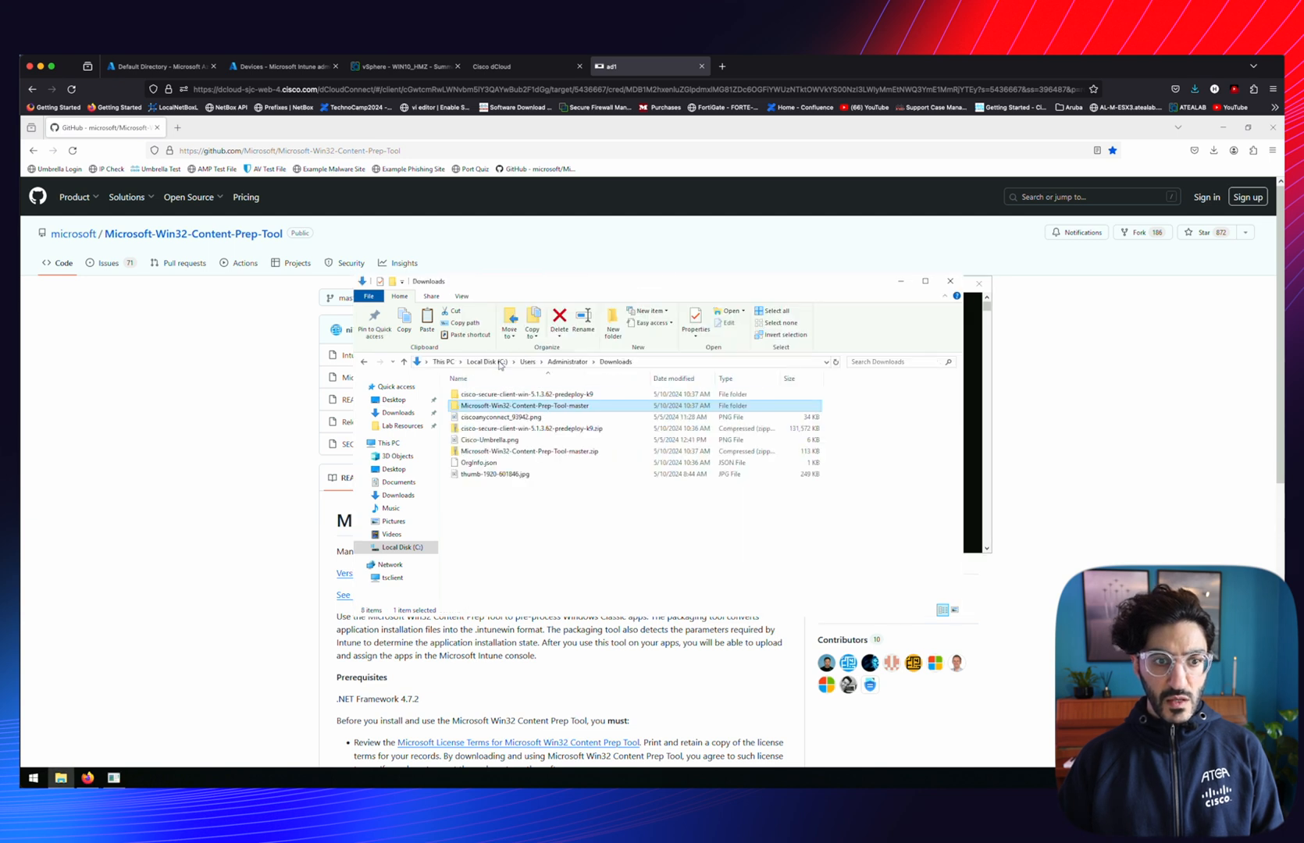
pyautogui.doubleClick(812, 394)
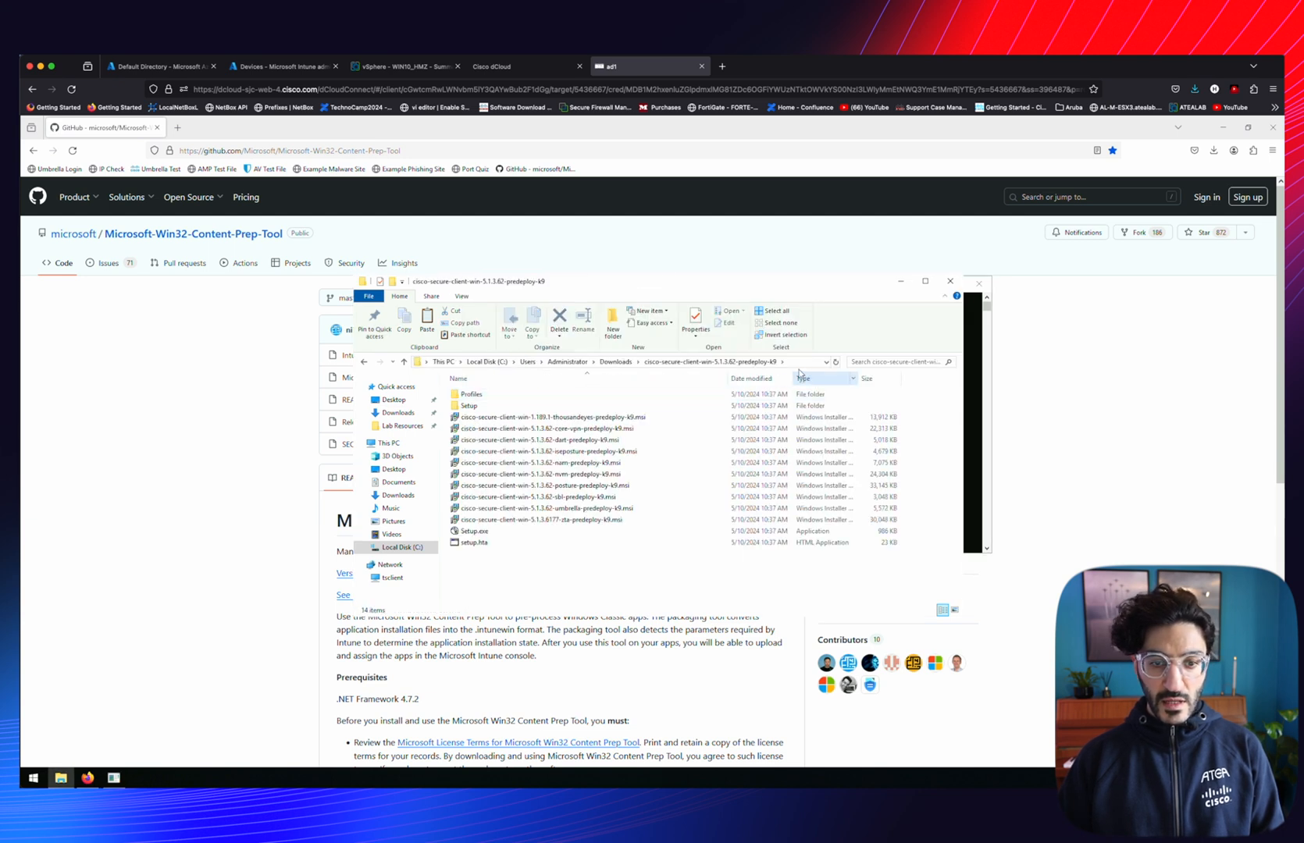
pyautogui.click(797, 363)
pyautogui.hotkey('ctrl', 'c')
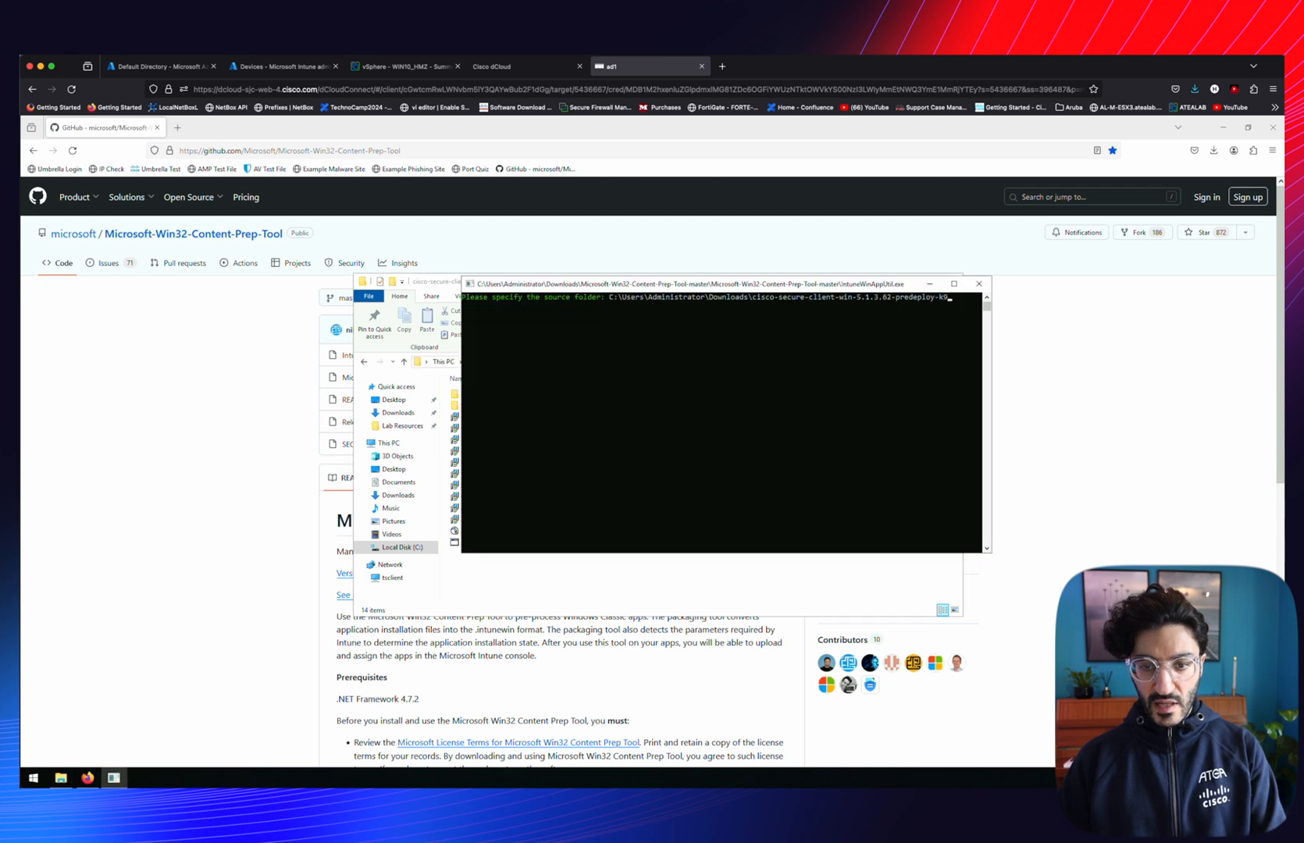
pyautogui.hotkey('alt', 'Tab')
pyautogui.hotkey('ctrl', 'v')
pyautogui.press('Return')
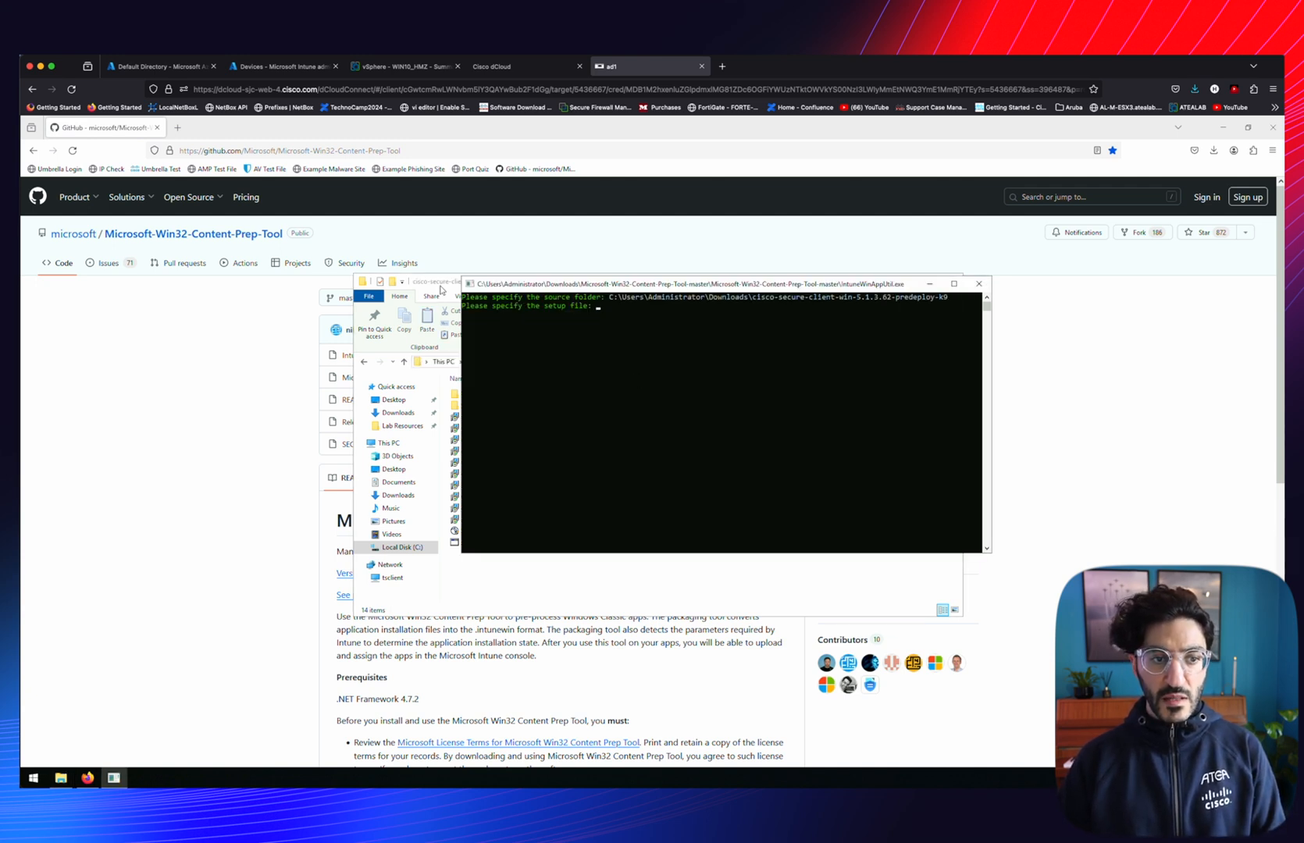
# Specify the core-vpn .msi installer as the setup file
pyautogui.click(445, 296)
pyautogui.click(552, 430)
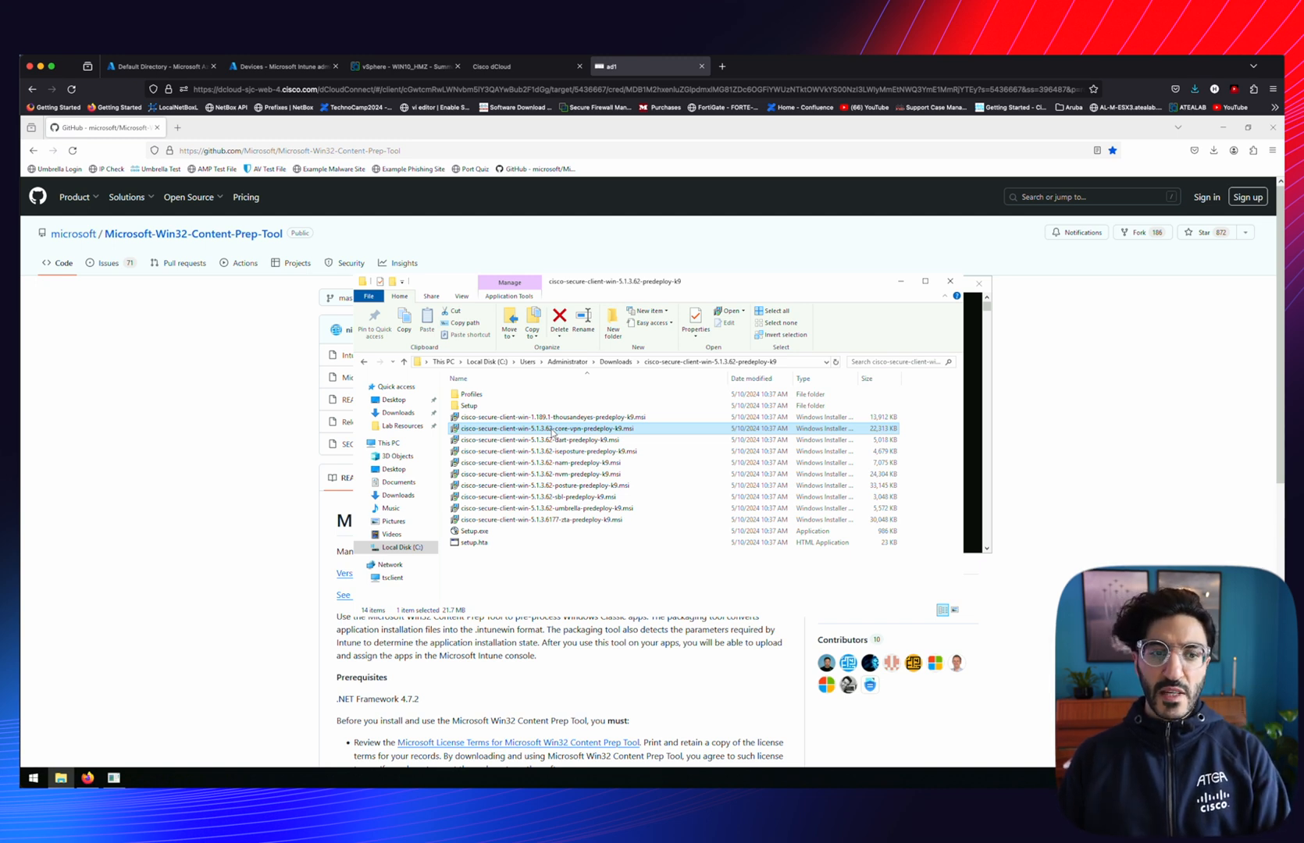
pyautogui.rightClick(552, 431)
pyautogui.click(591, 647)
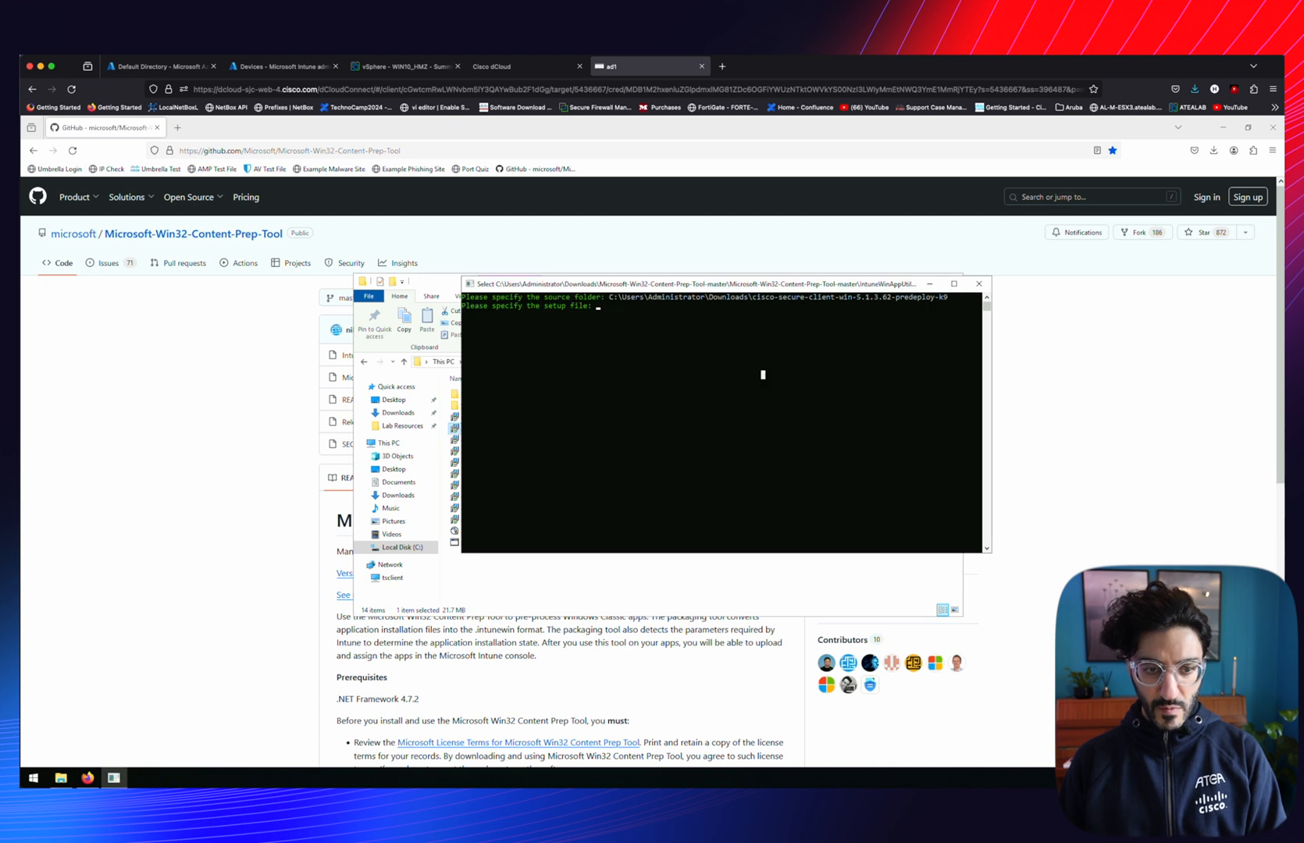
pyautogui.hotkey('ctrl', 'v')
pyautogui.press('Return')
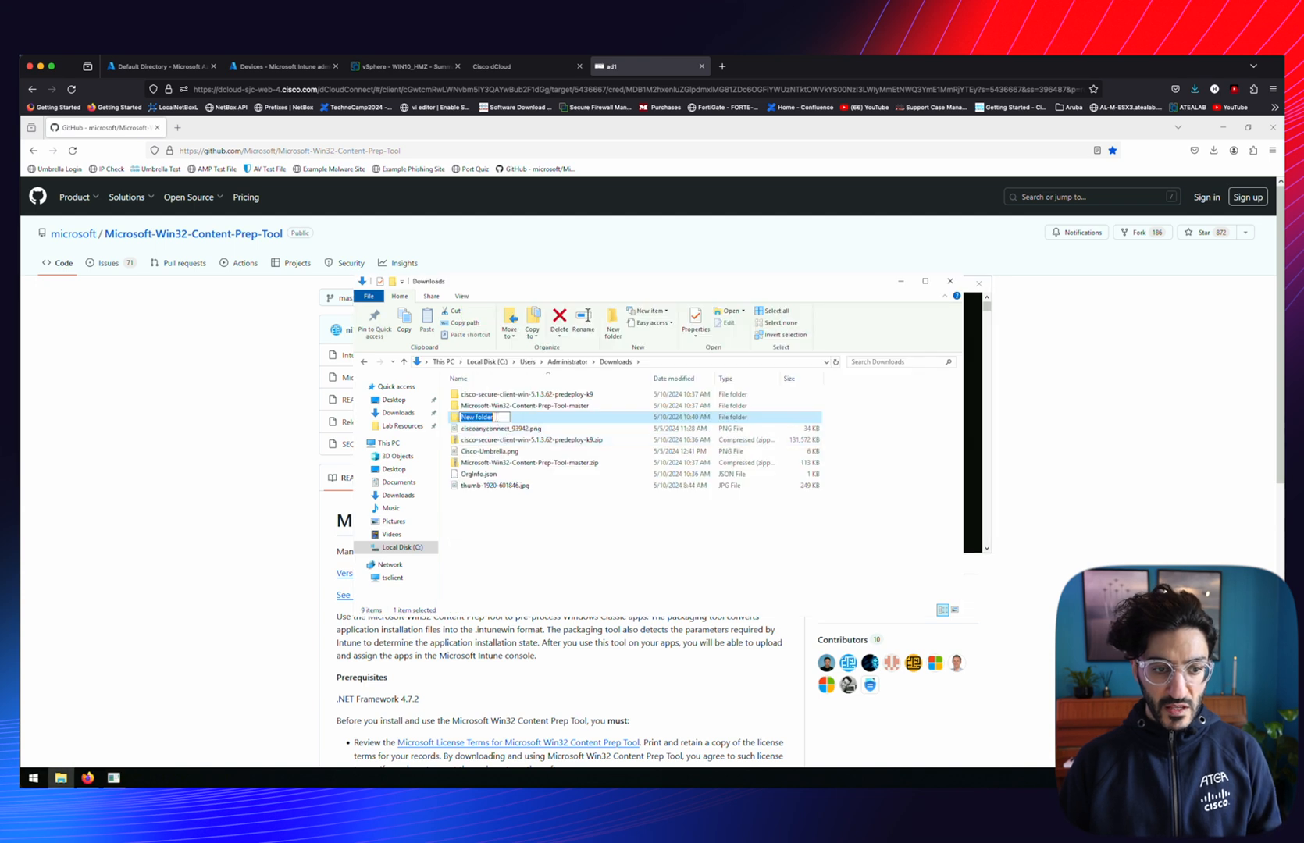
# Create an 'Intune VPN' output folder, set it as output, and answer N to start packaging
pyautogui.write('Intune VPN')
pyautogui.press('Return')
pyautogui.press('Return')
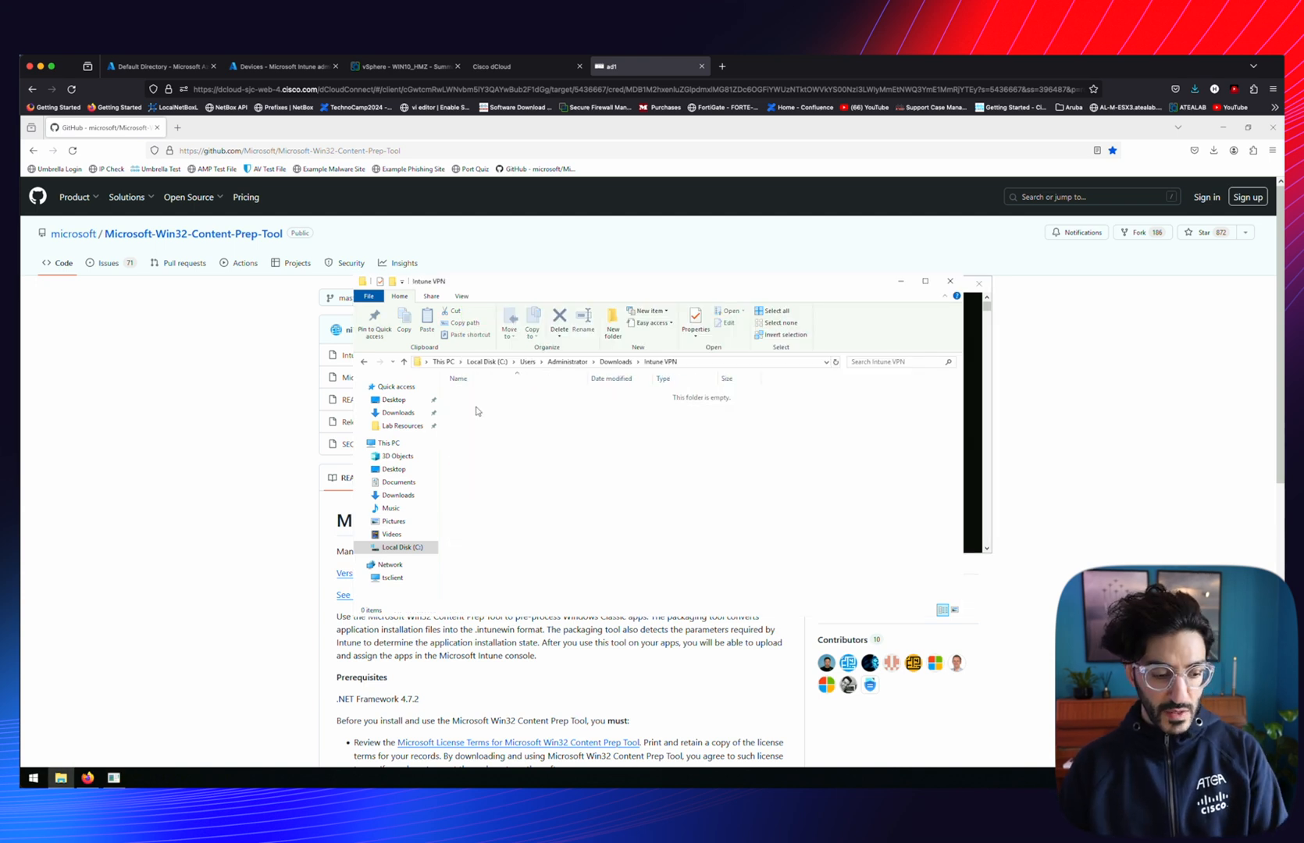
pyautogui.click(710, 363)
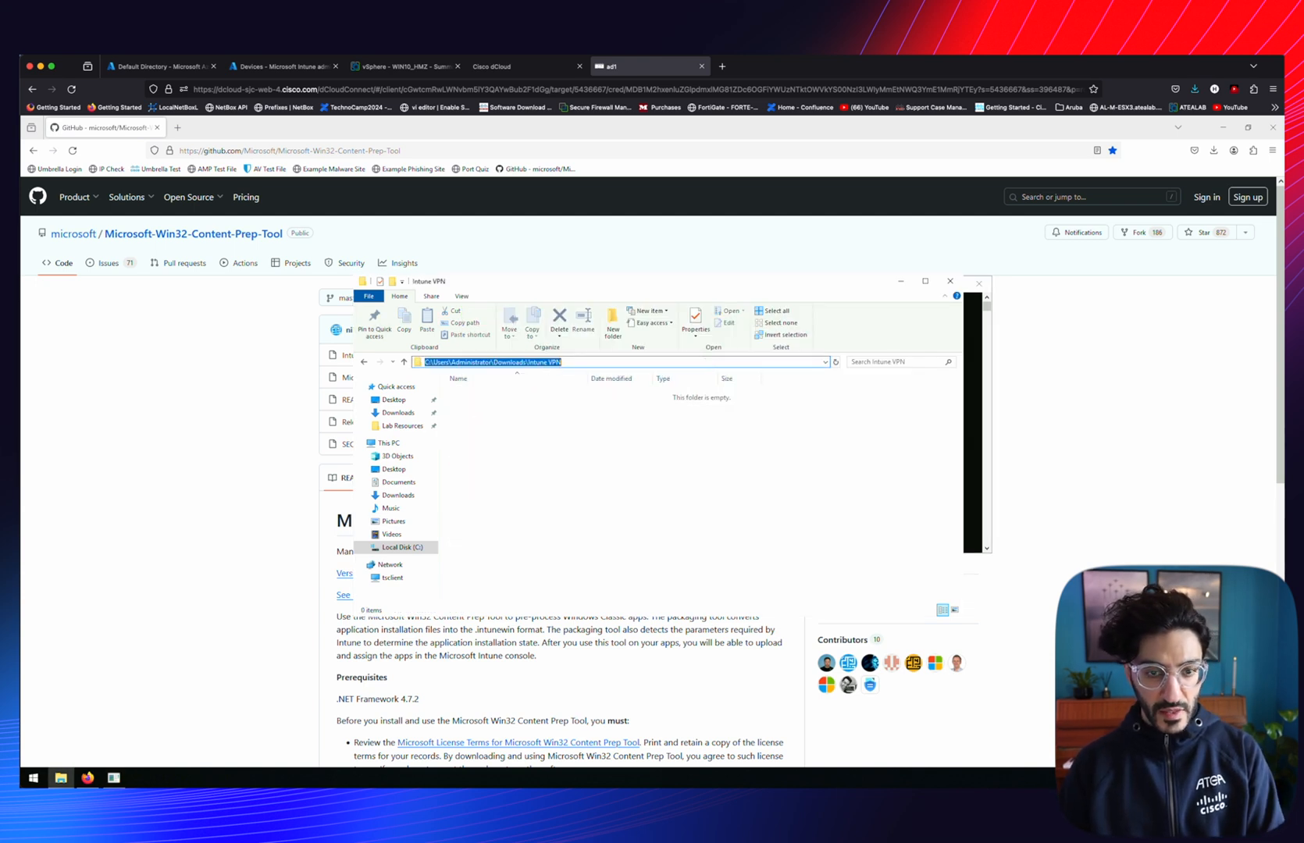
pyautogui.hotkey('alt', 'Tab')
pyautogui.hotkey('ctrl', 'v')
pyautogui.press('Return')
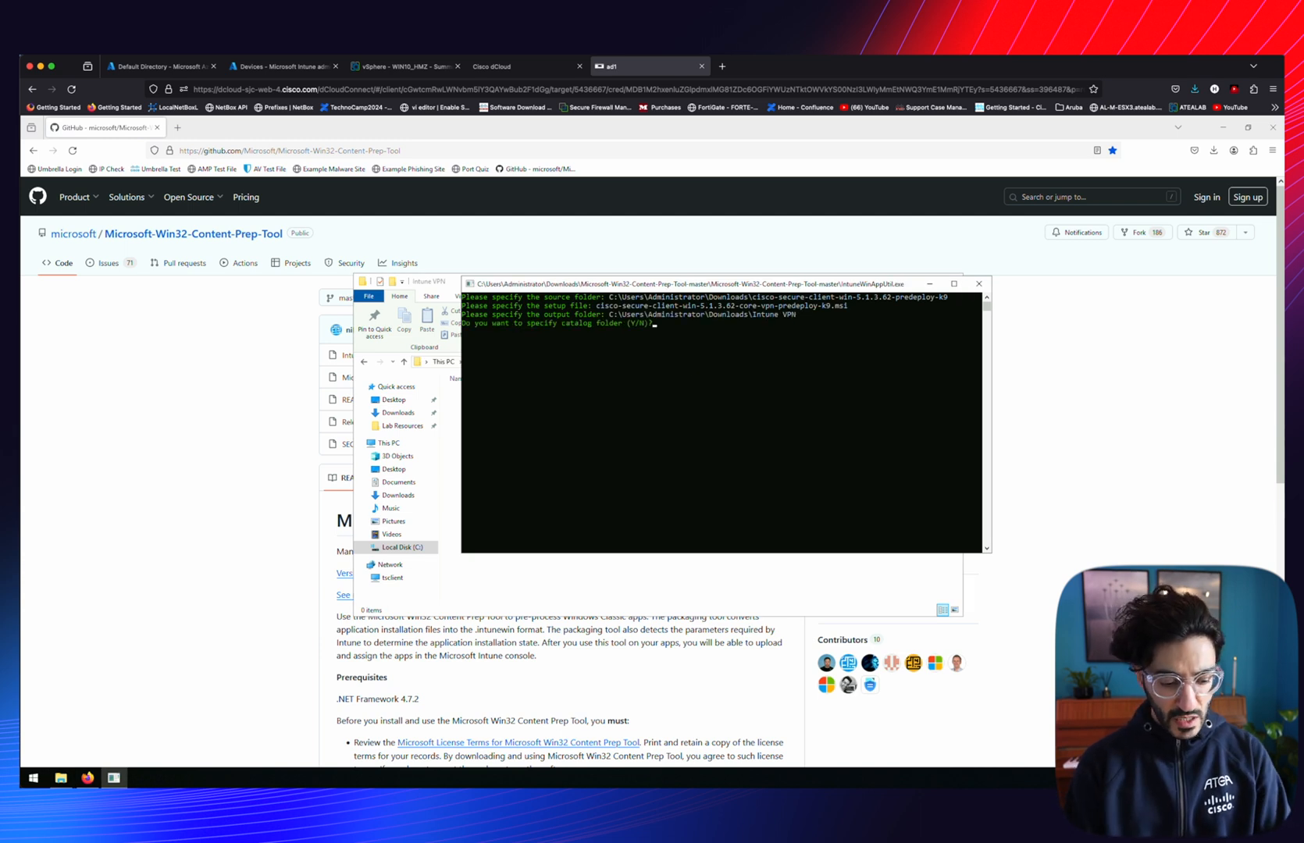
pyautogui.write('N')
pyautogui.press('Return')
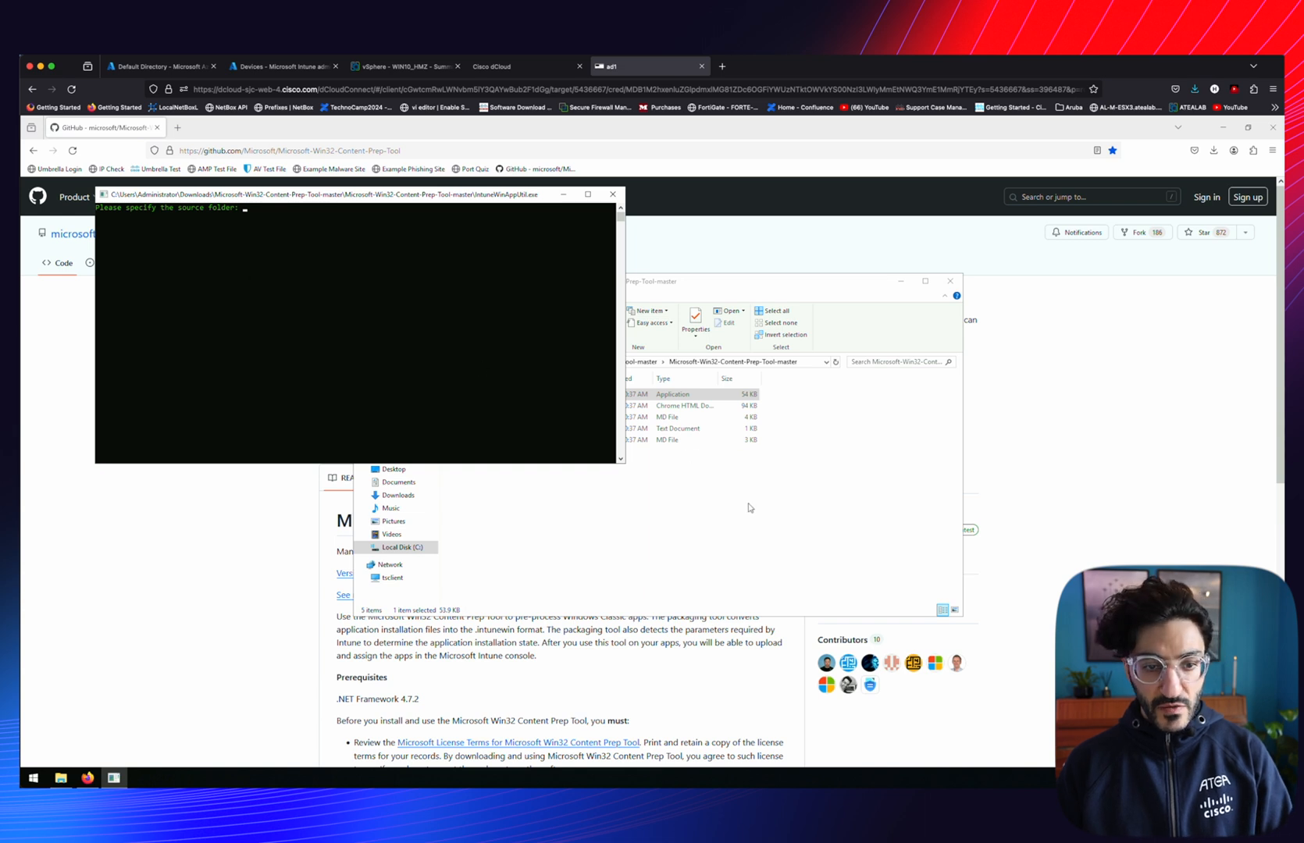
# Enter the Secure Client folder as source and the Umbrella installer as the setup file
pyautogui.click(748, 508)
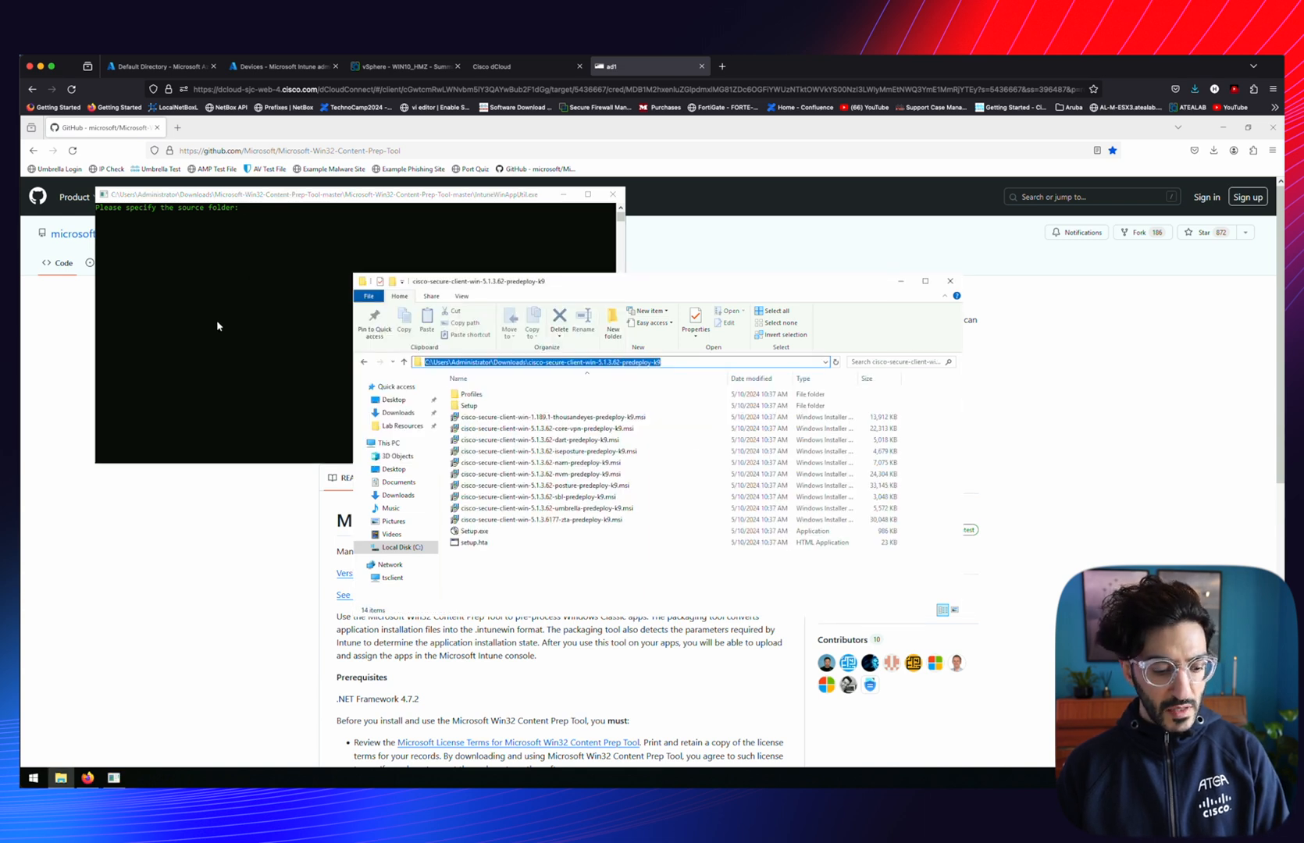
pyautogui.click(217, 318)
pyautogui.hotkey('ctrl', 'v')
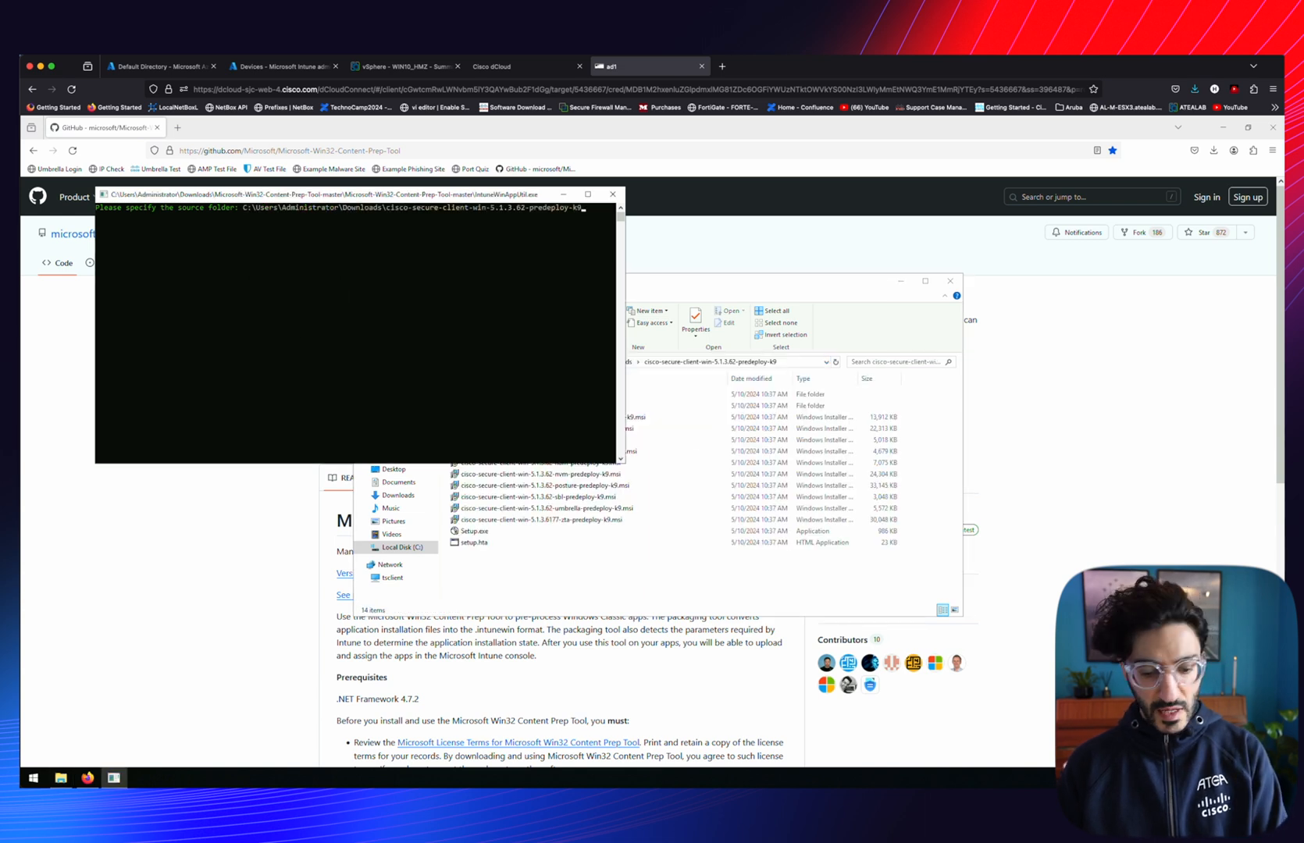
pyautogui.press('Return')
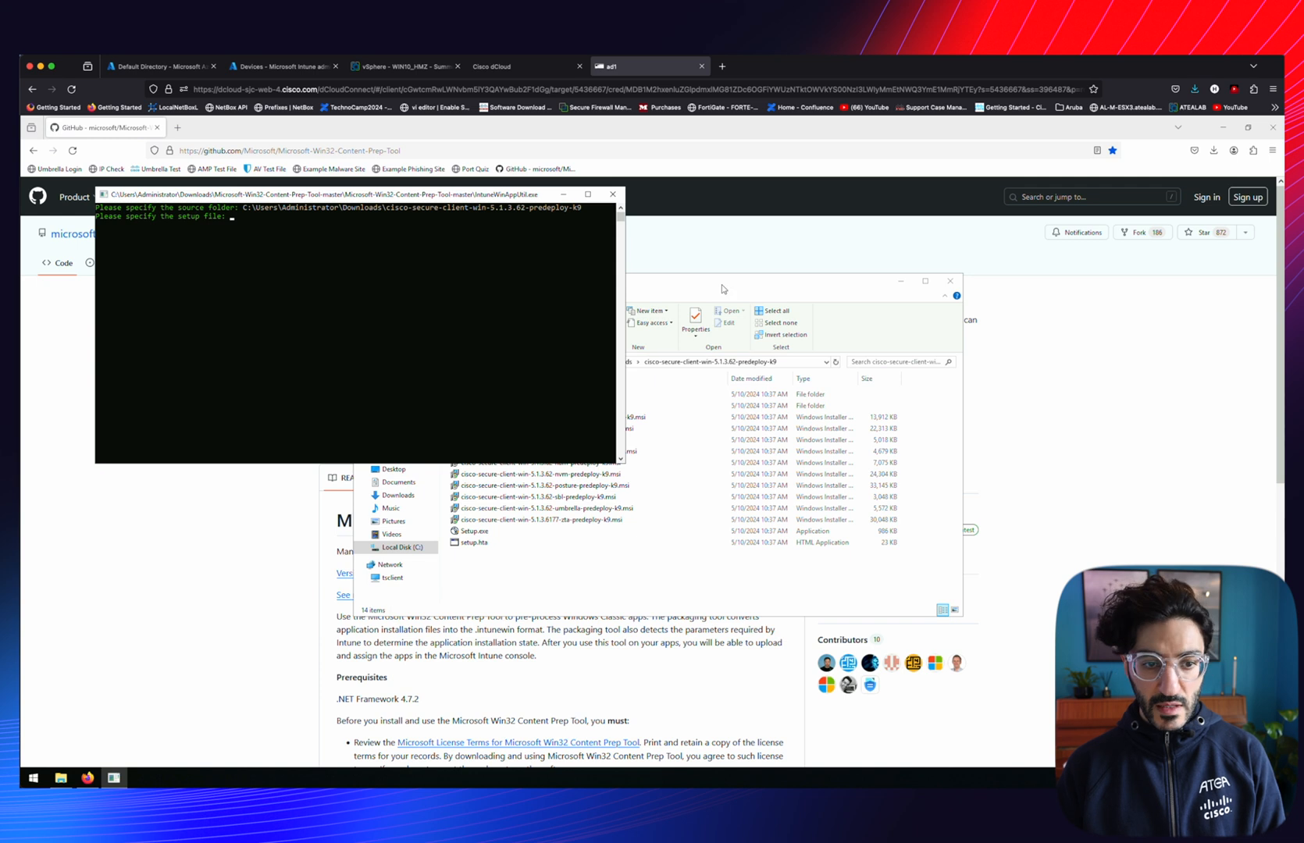
pyautogui.click(723, 286)
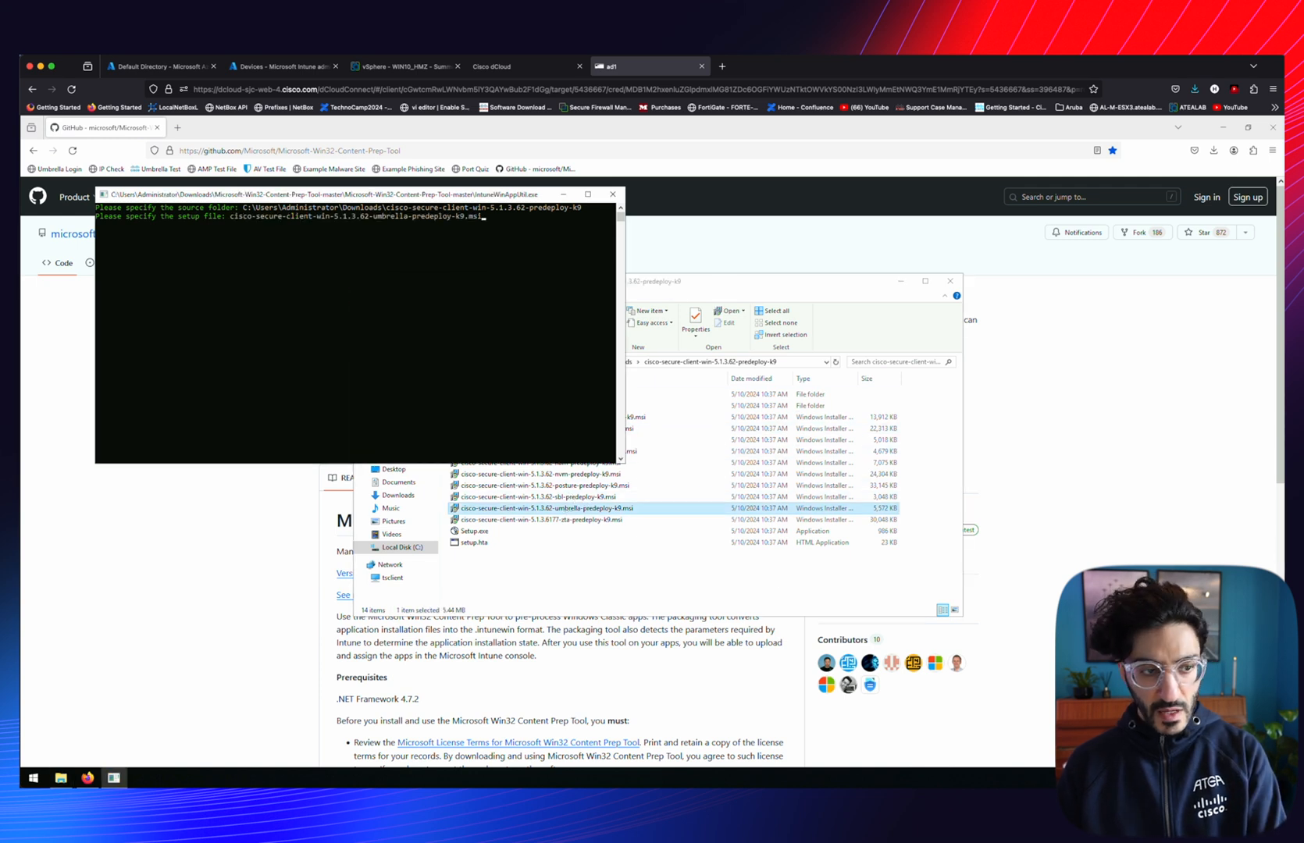
pyautogui.press('Return')
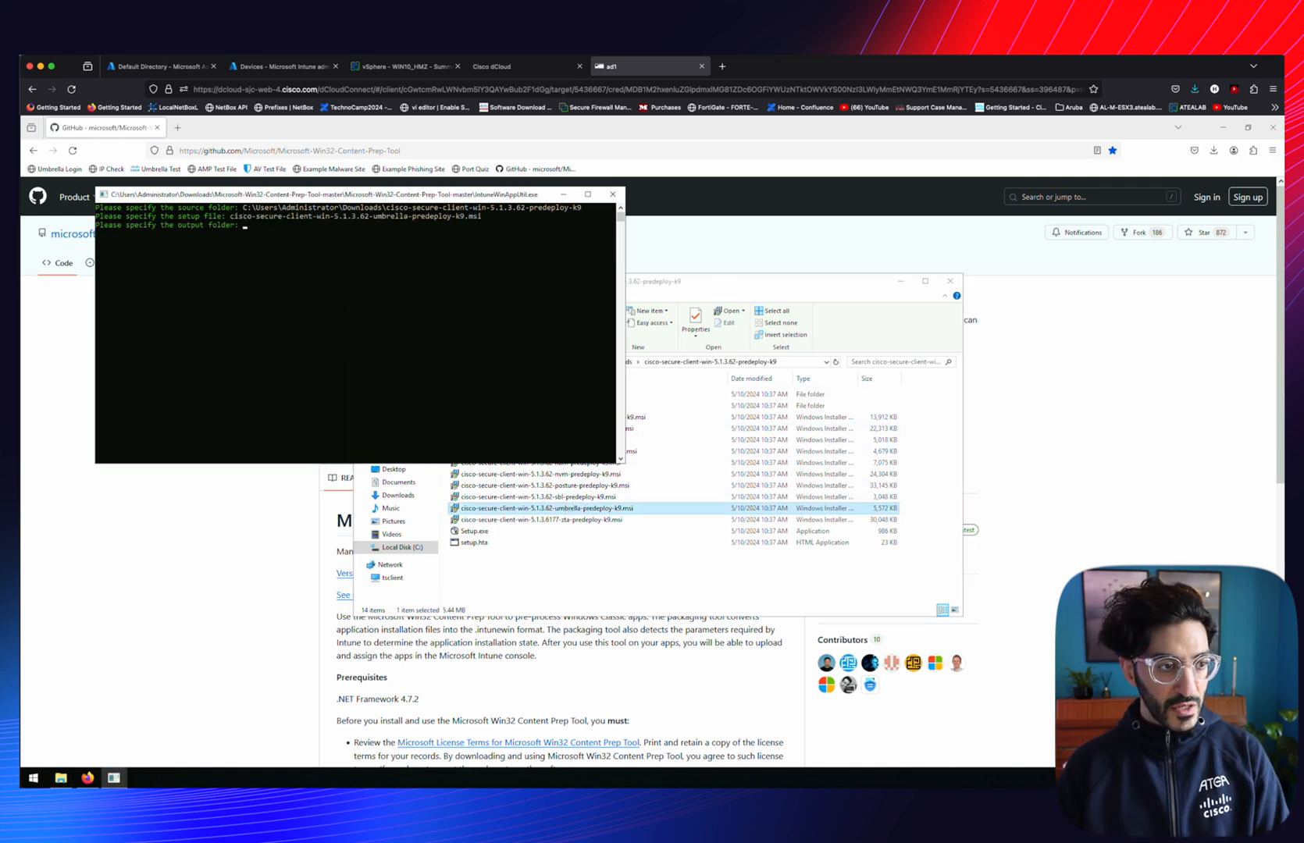
# Set the Intune Umbrella folder as output and answer N to start packaging
pyautogui.click(589, 569)
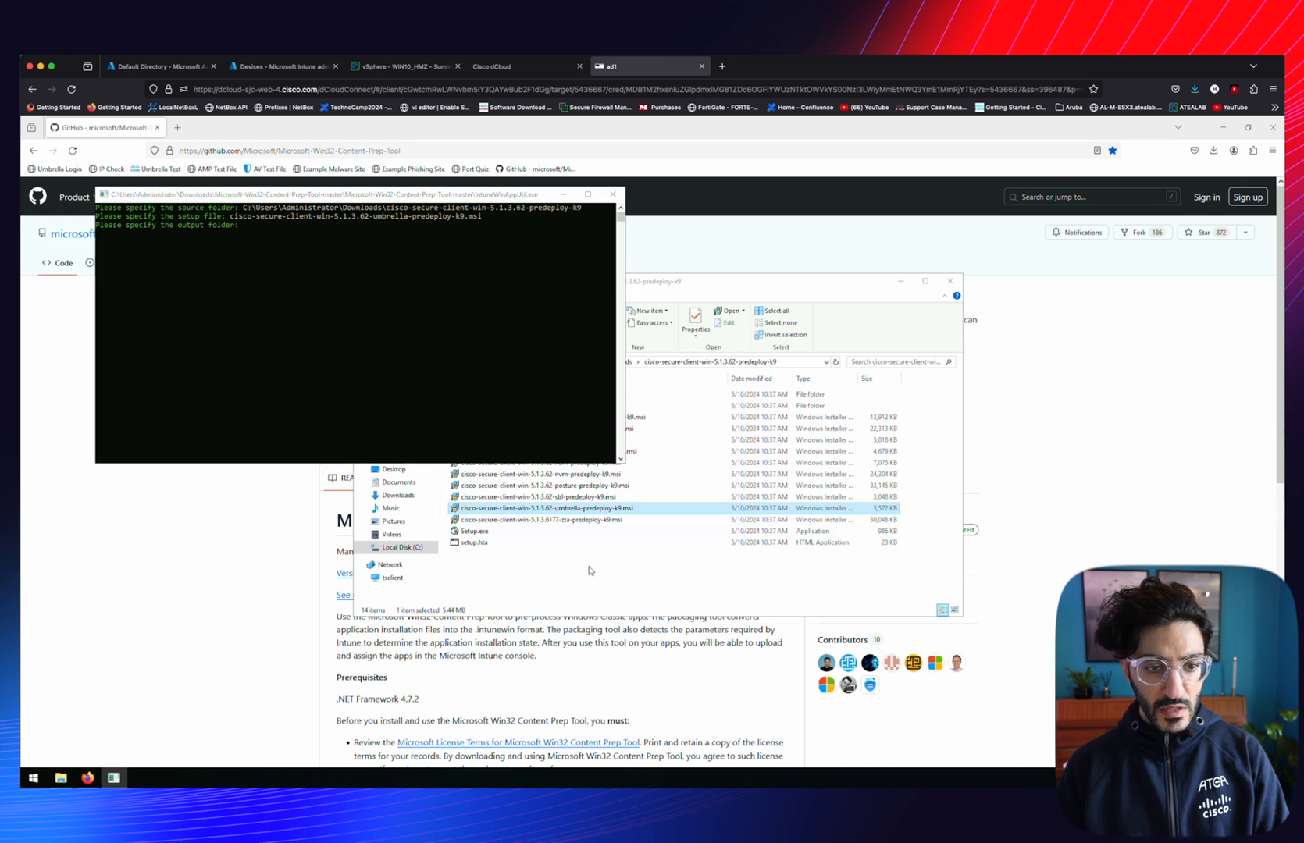
pyautogui.click(615, 361)
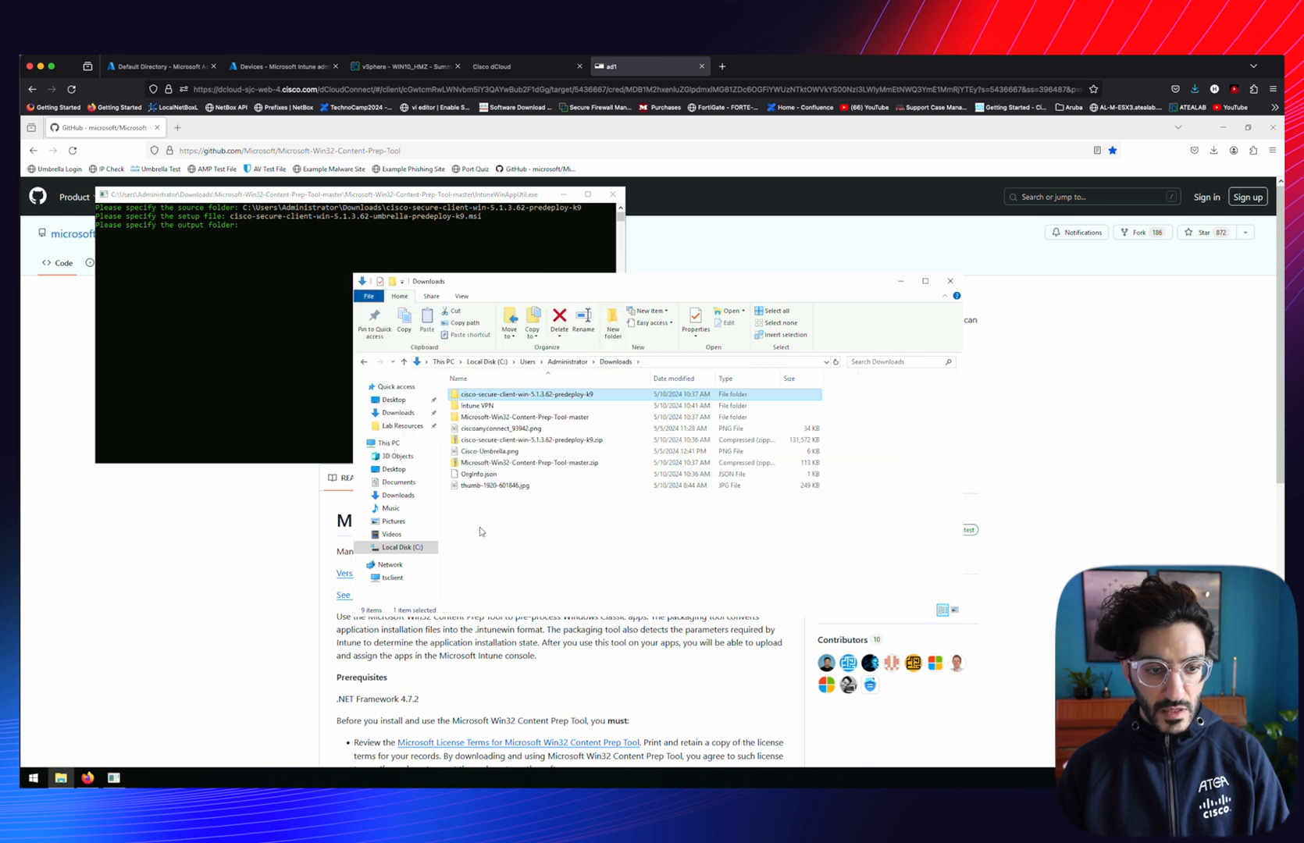
pyautogui.press('Down')
pyautogui.press('Return')
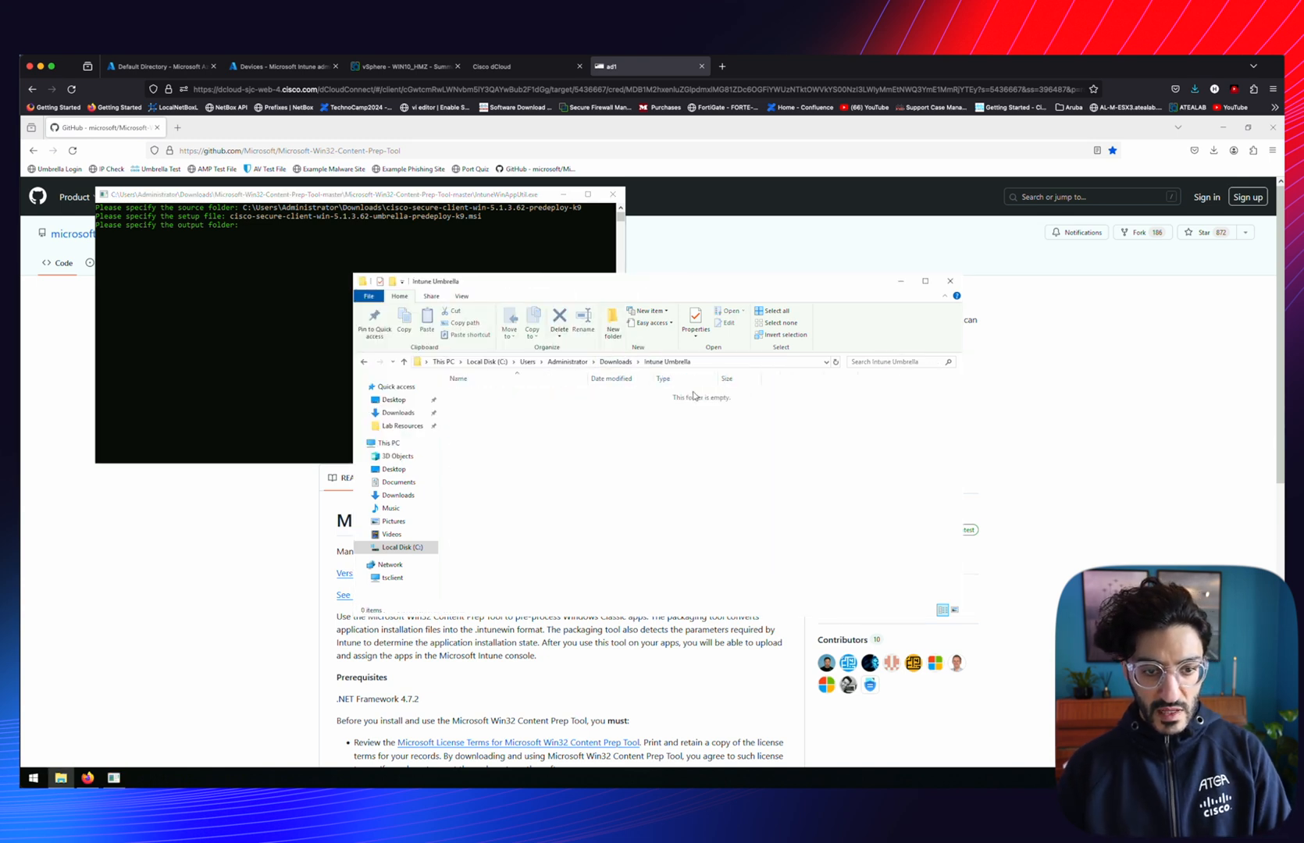
pyautogui.click(722, 362)
pyautogui.hotkey('ctrl', 'c')
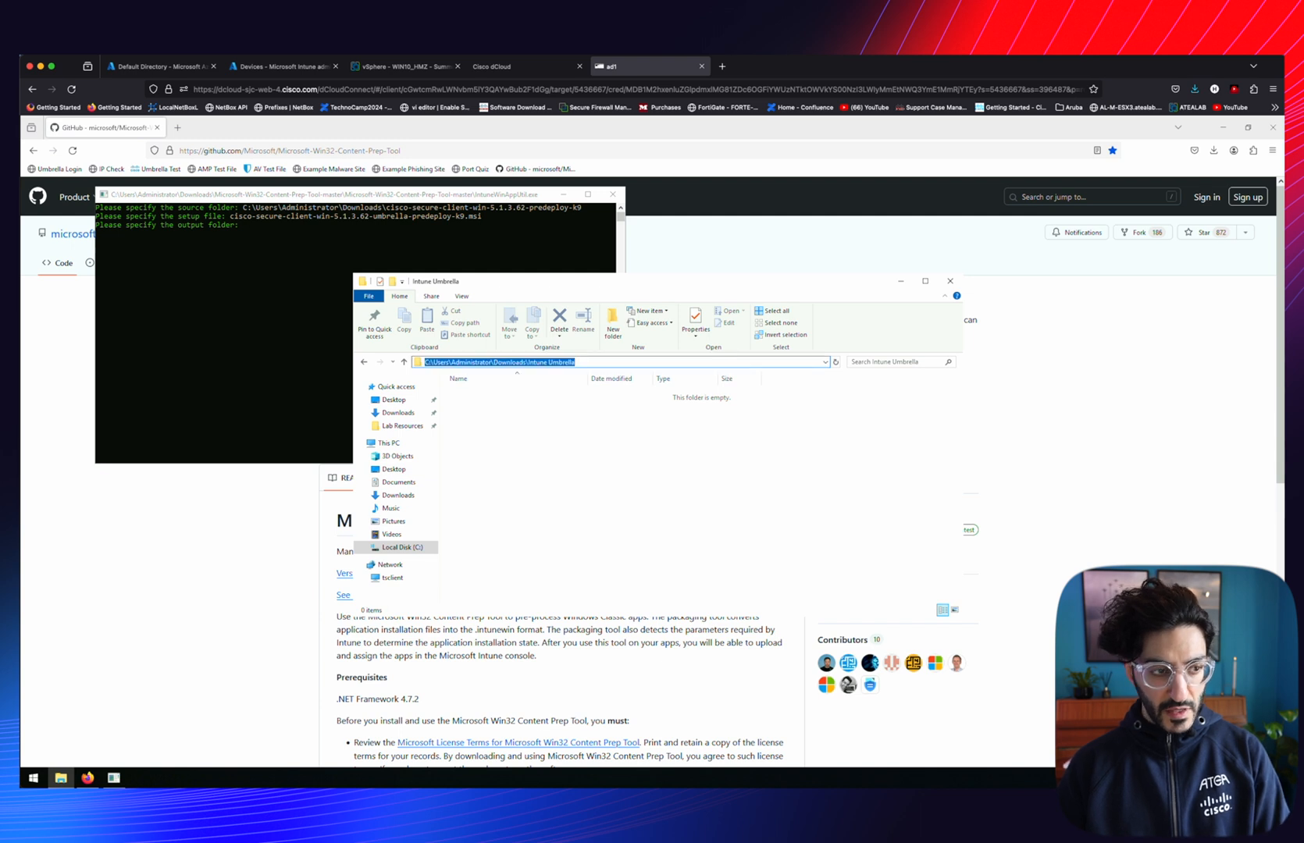
pyautogui.hotkey('alt', 'Tab')
pyautogui.hotkey('ctrl', 'v')
pyautogui.press('Return')
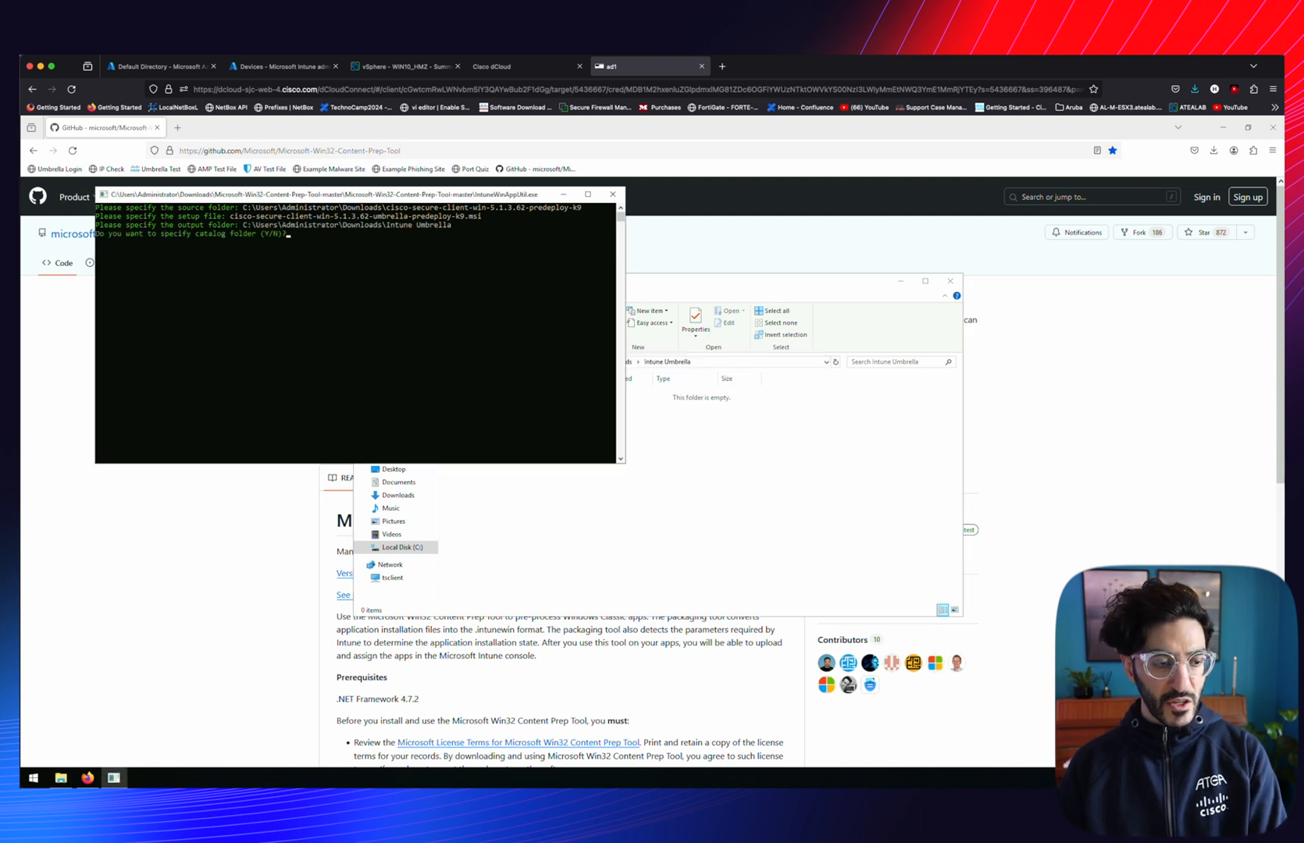
pyautogui.write('N')
pyautogui.press('Return')
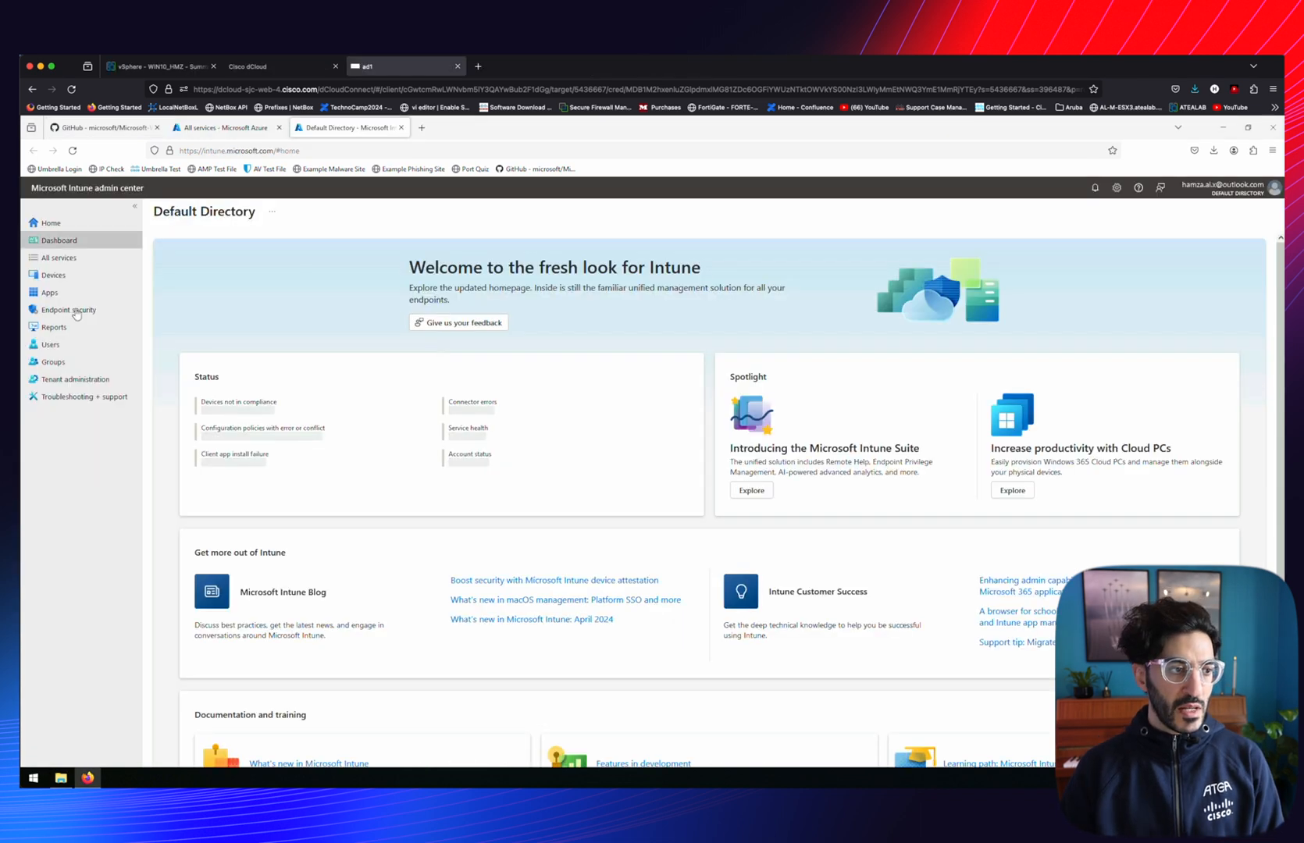
# Add a new Windows app (Win32) and upload the AnyConnect VPN .intunewin package from Intune VPN
pyautogui.click(49, 292)
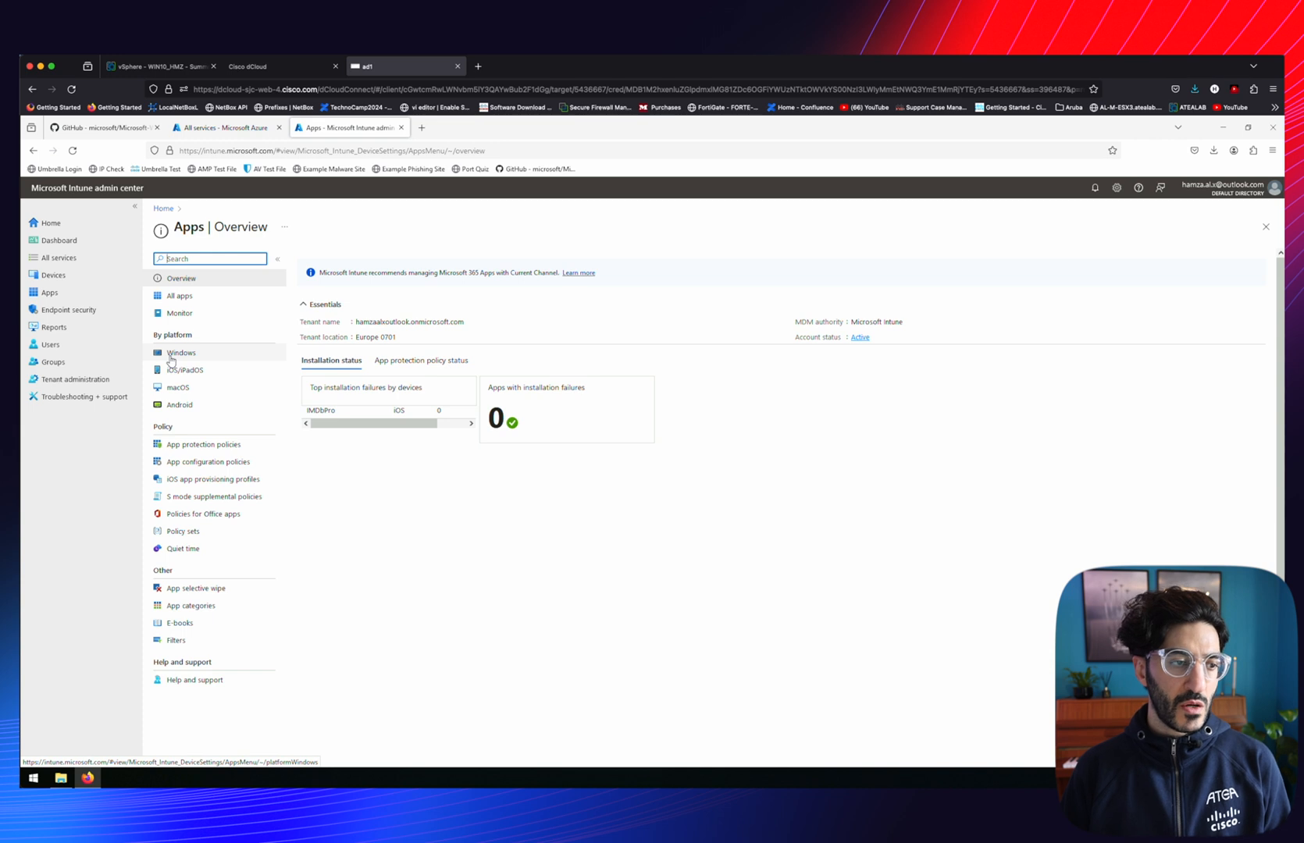
pyautogui.click(172, 353)
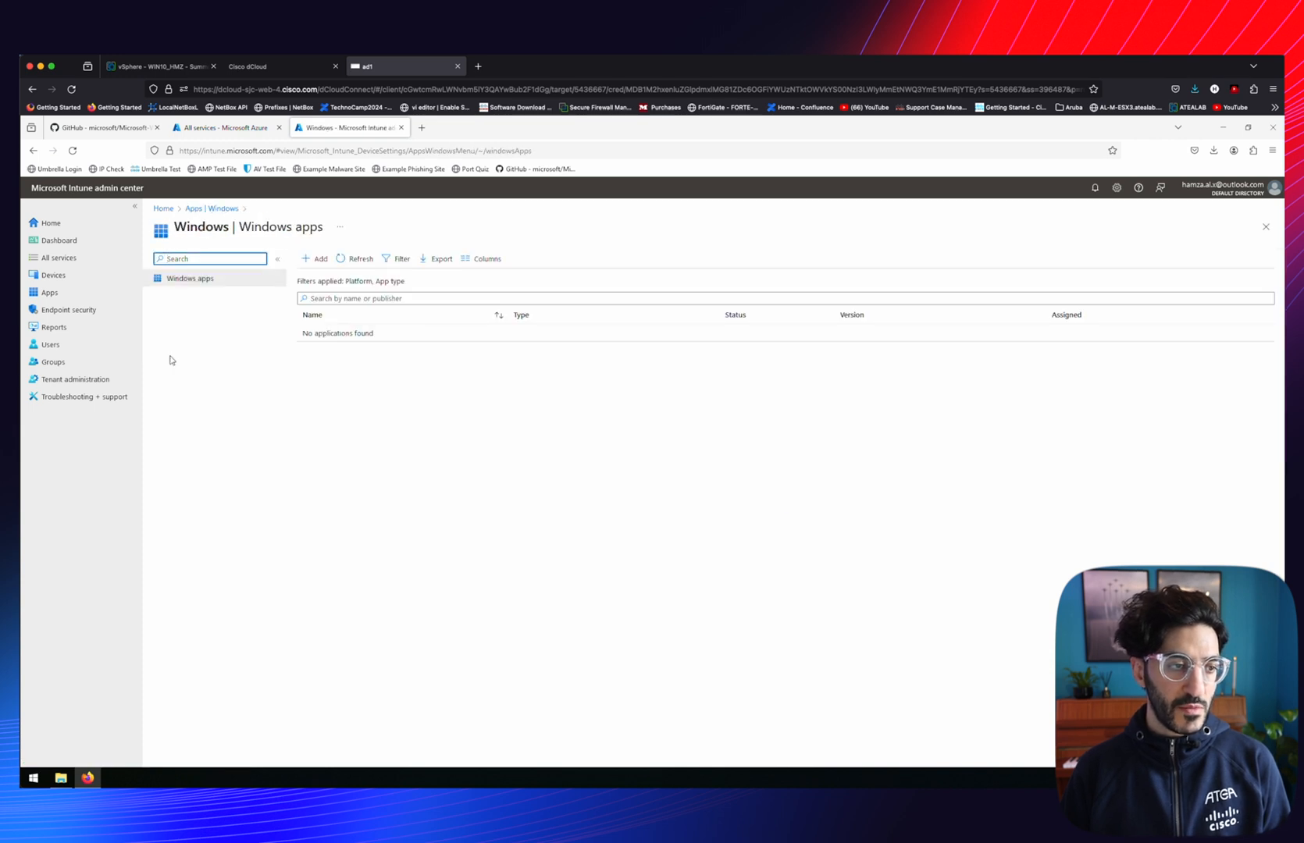
pyautogui.click(320, 259)
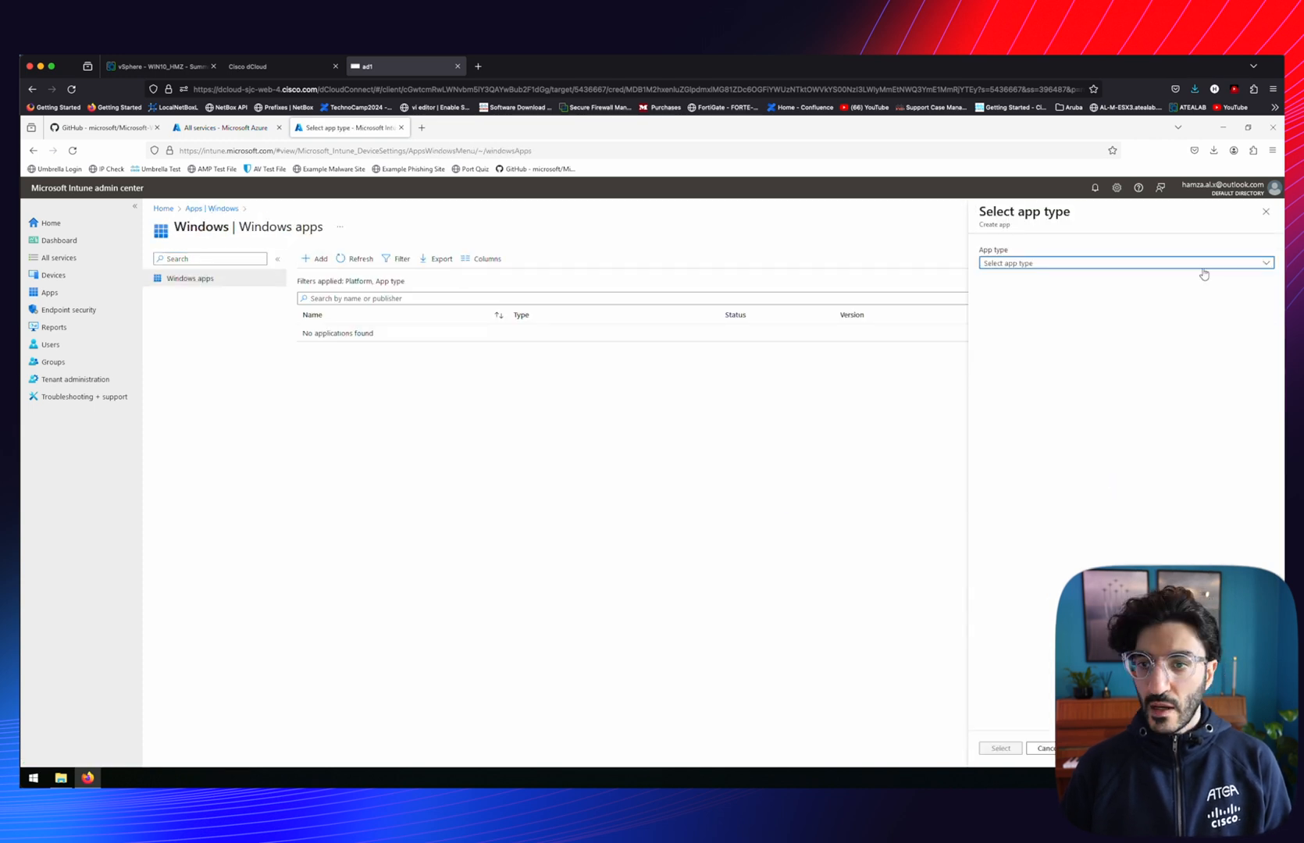
pyautogui.click(1205, 270)
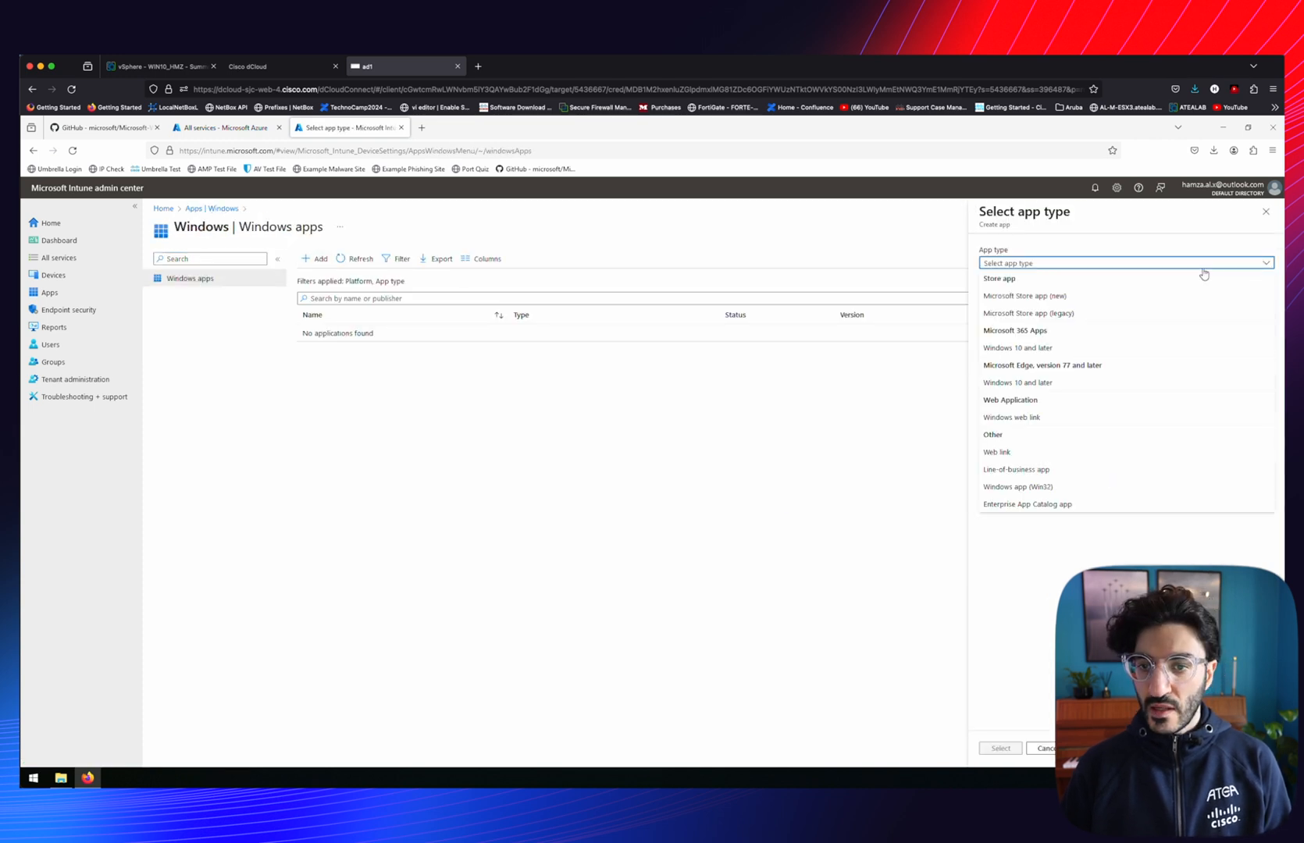
pyautogui.click(1009, 487)
pyautogui.click(997, 750)
pyautogui.click(312, 298)
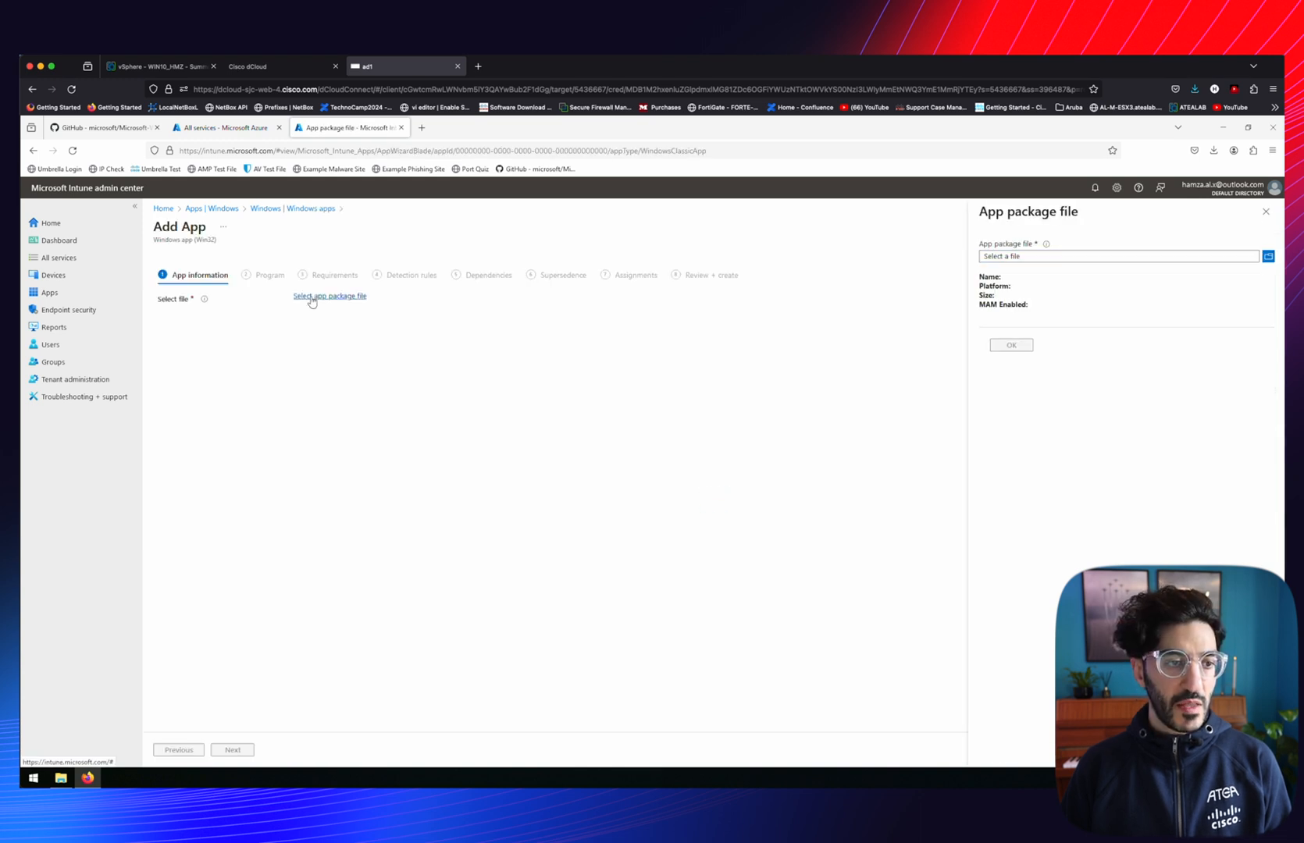
pyautogui.doubleClick(449, 387)
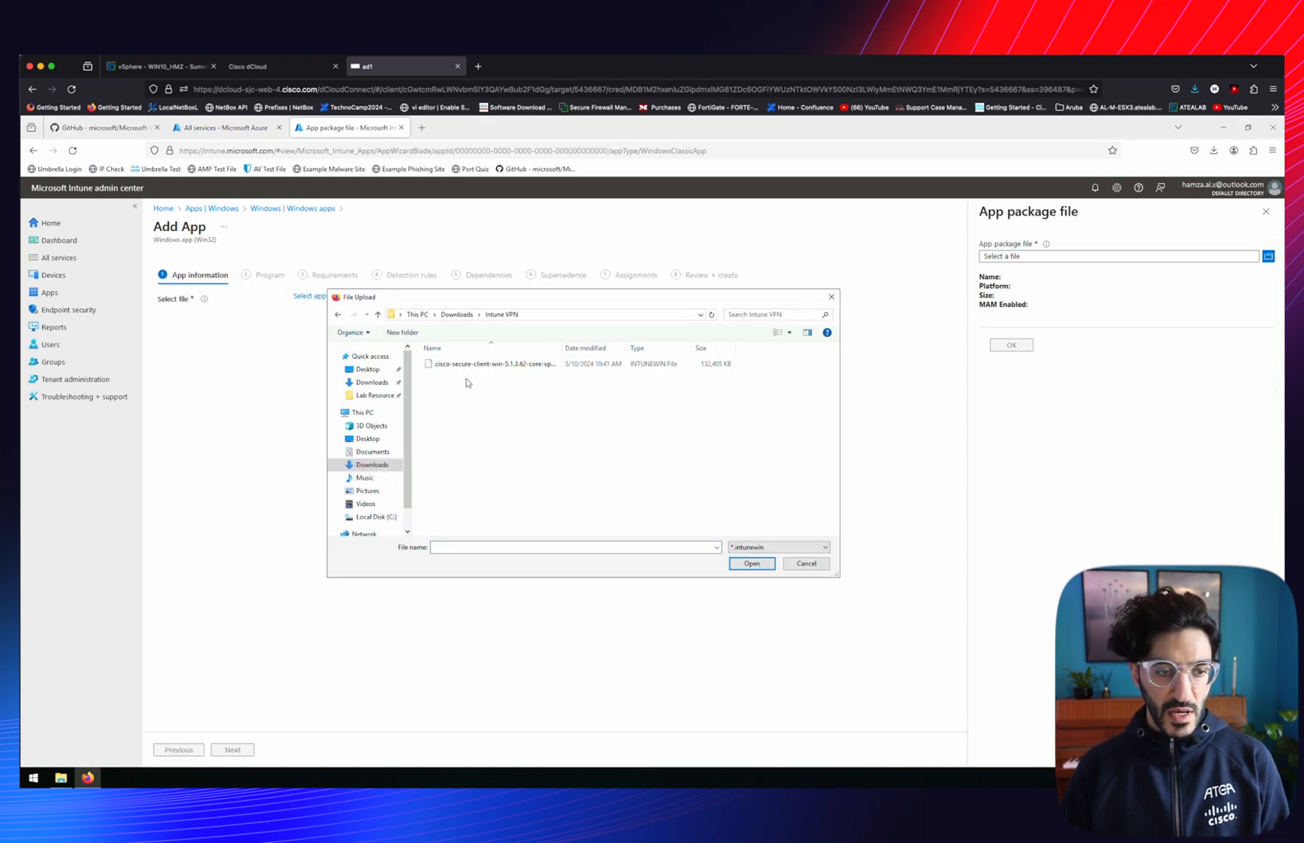
pyautogui.click(469, 366)
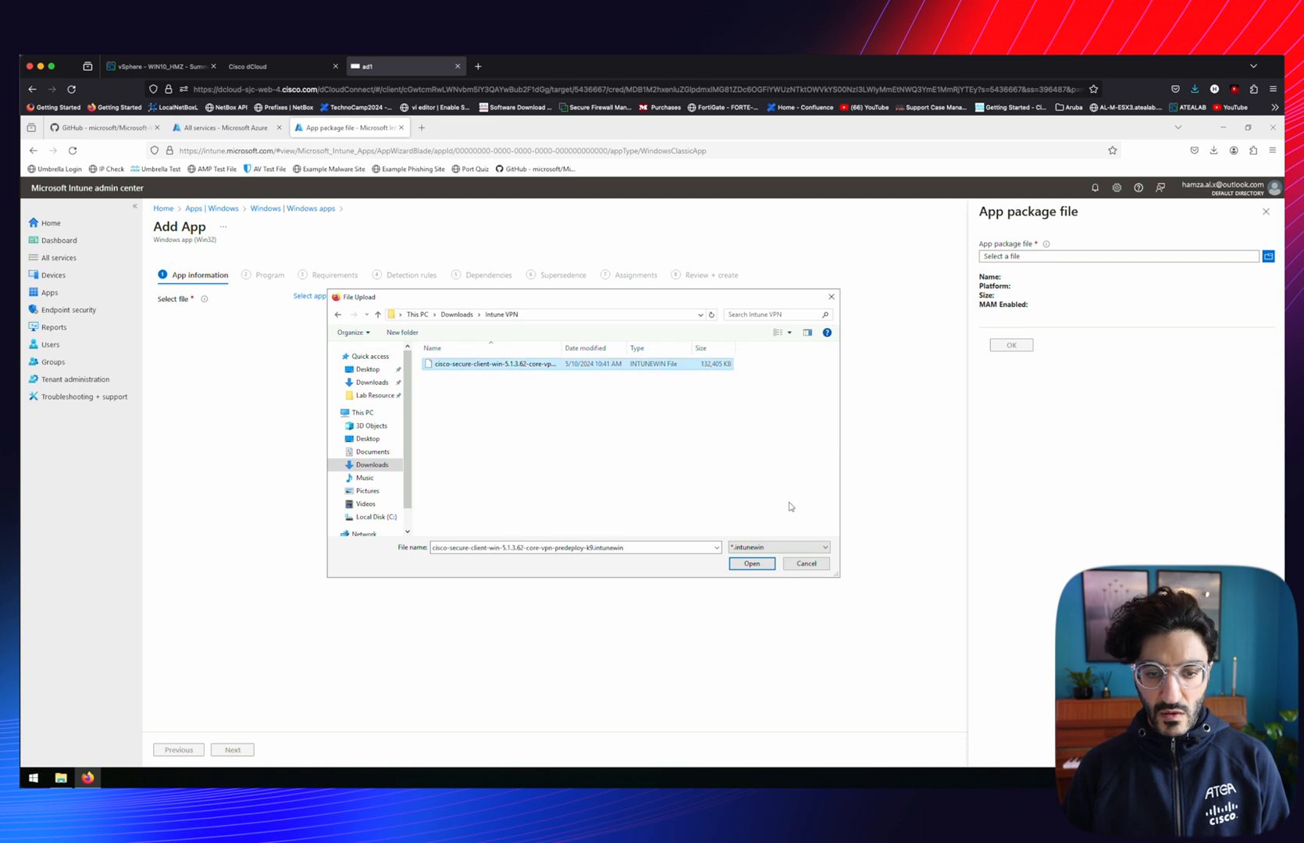
pyautogui.click(753, 565)
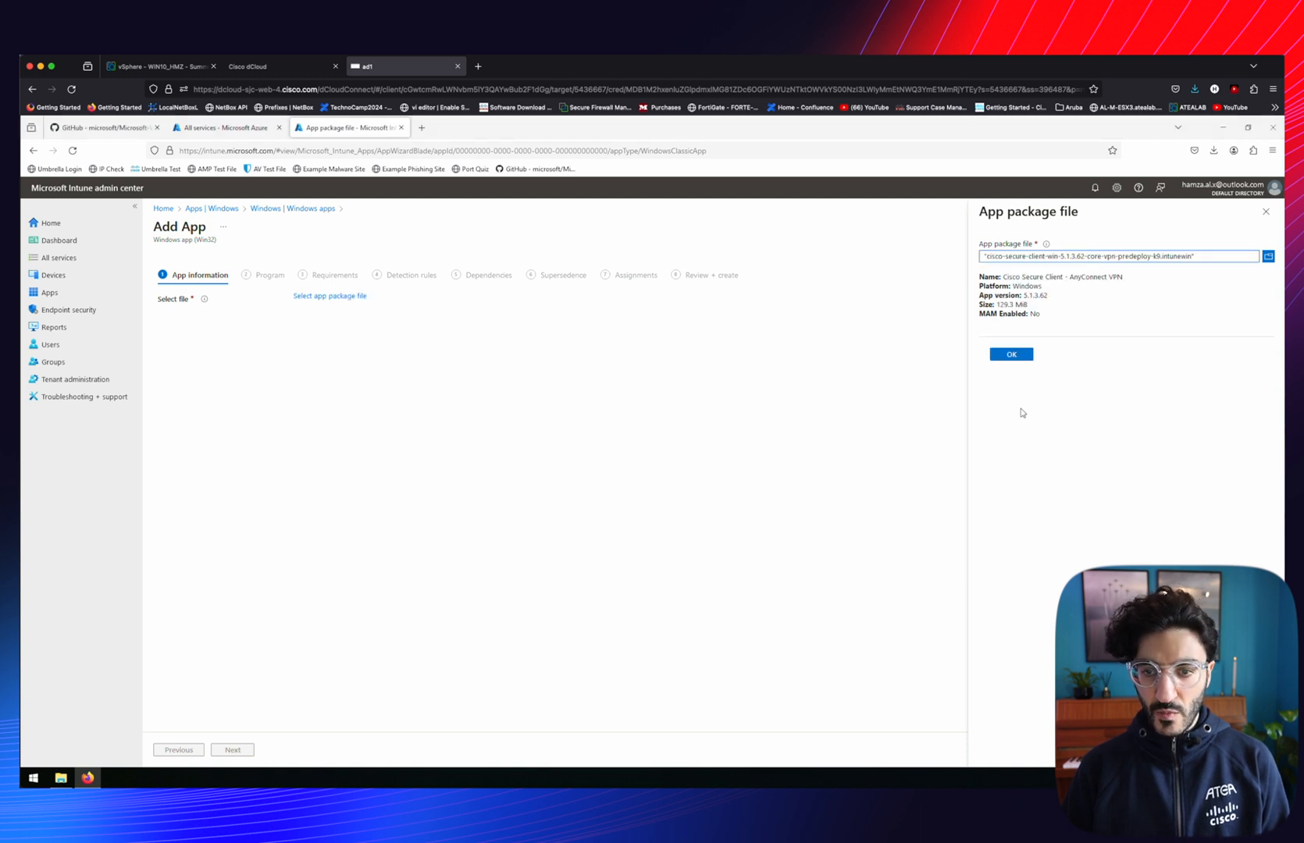
pyautogui.click(1007, 357)
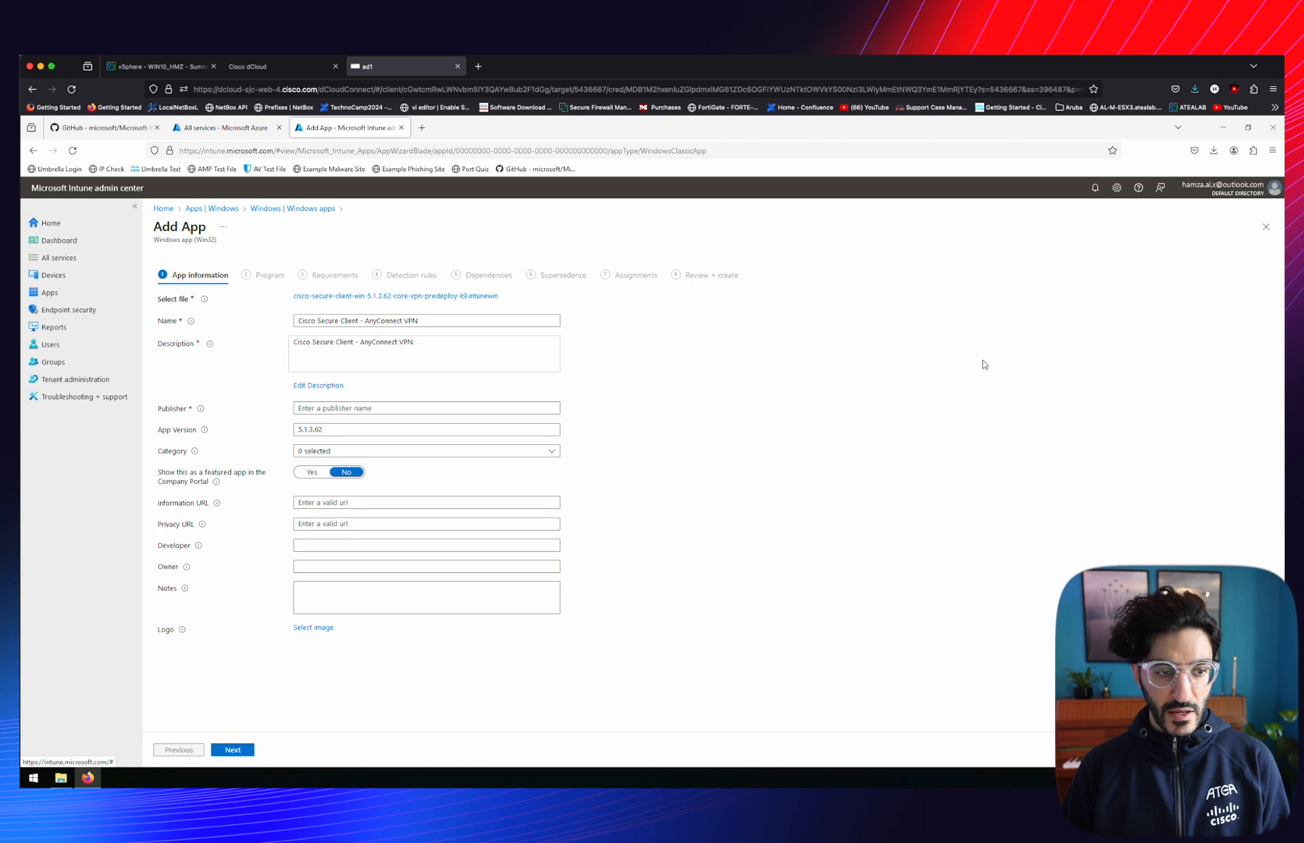
# Set the publisher to 'Cisco' and upload the ciscoanyconnect logo image
pyautogui.click(426, 408)
pyautogui.write('Cisco')
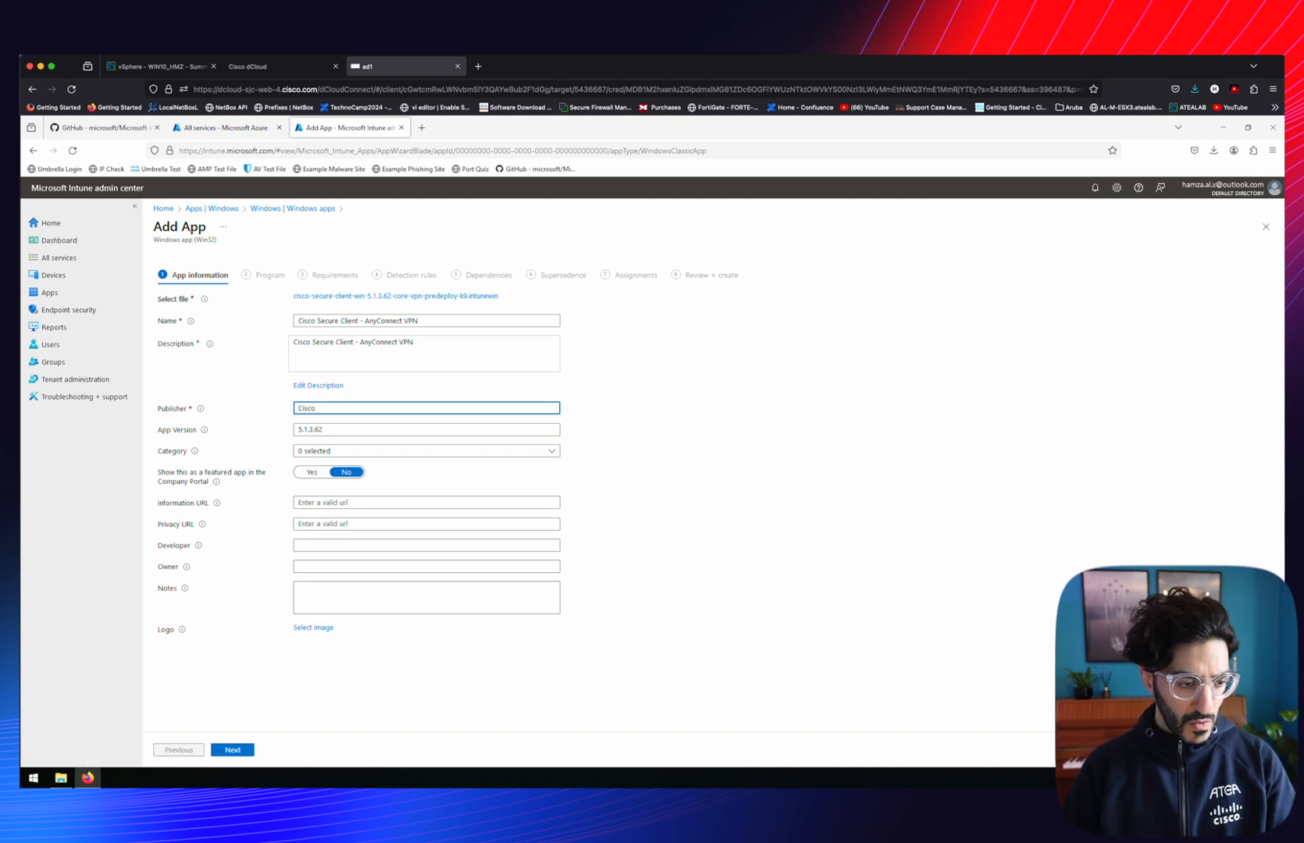
pyautogui.click(312, 628)
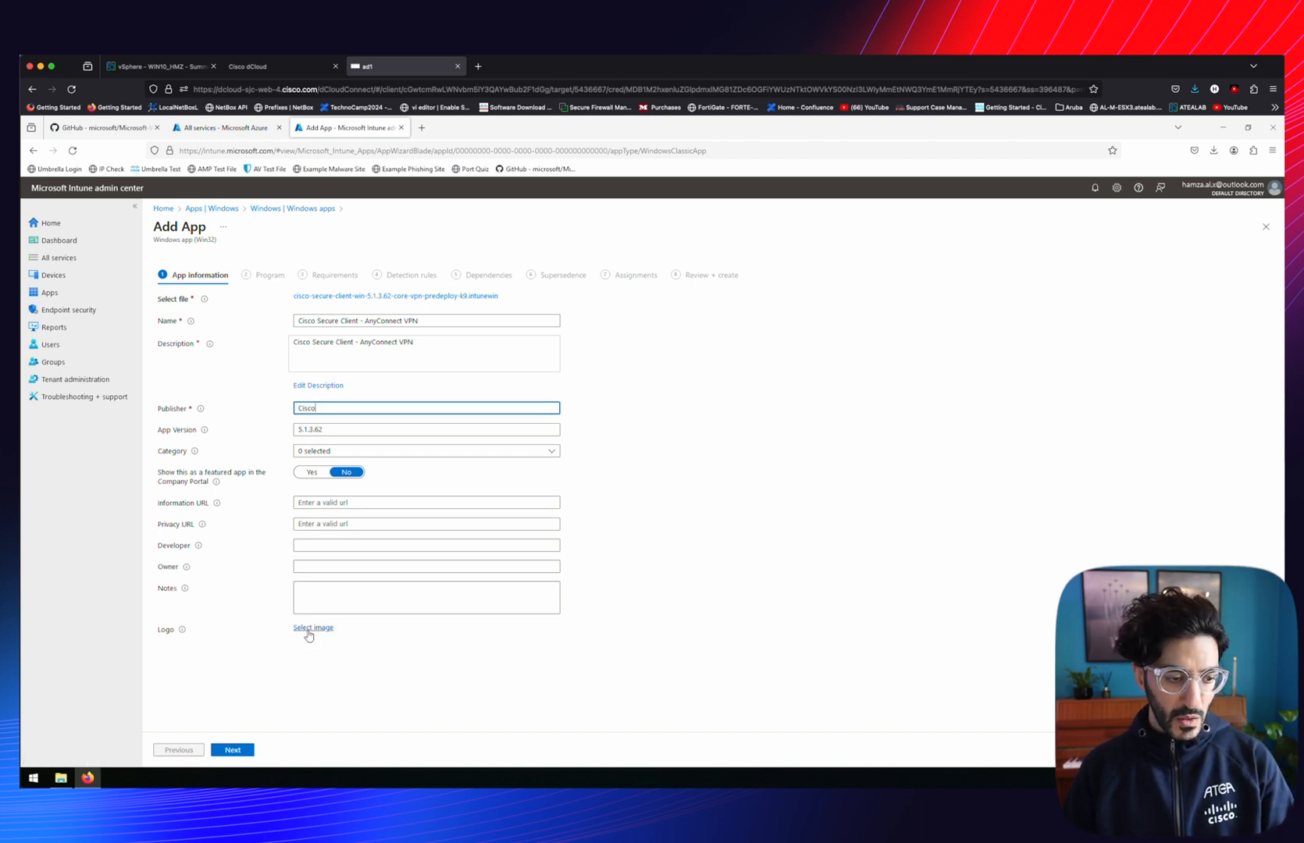
pyautogui.click(752, 563)
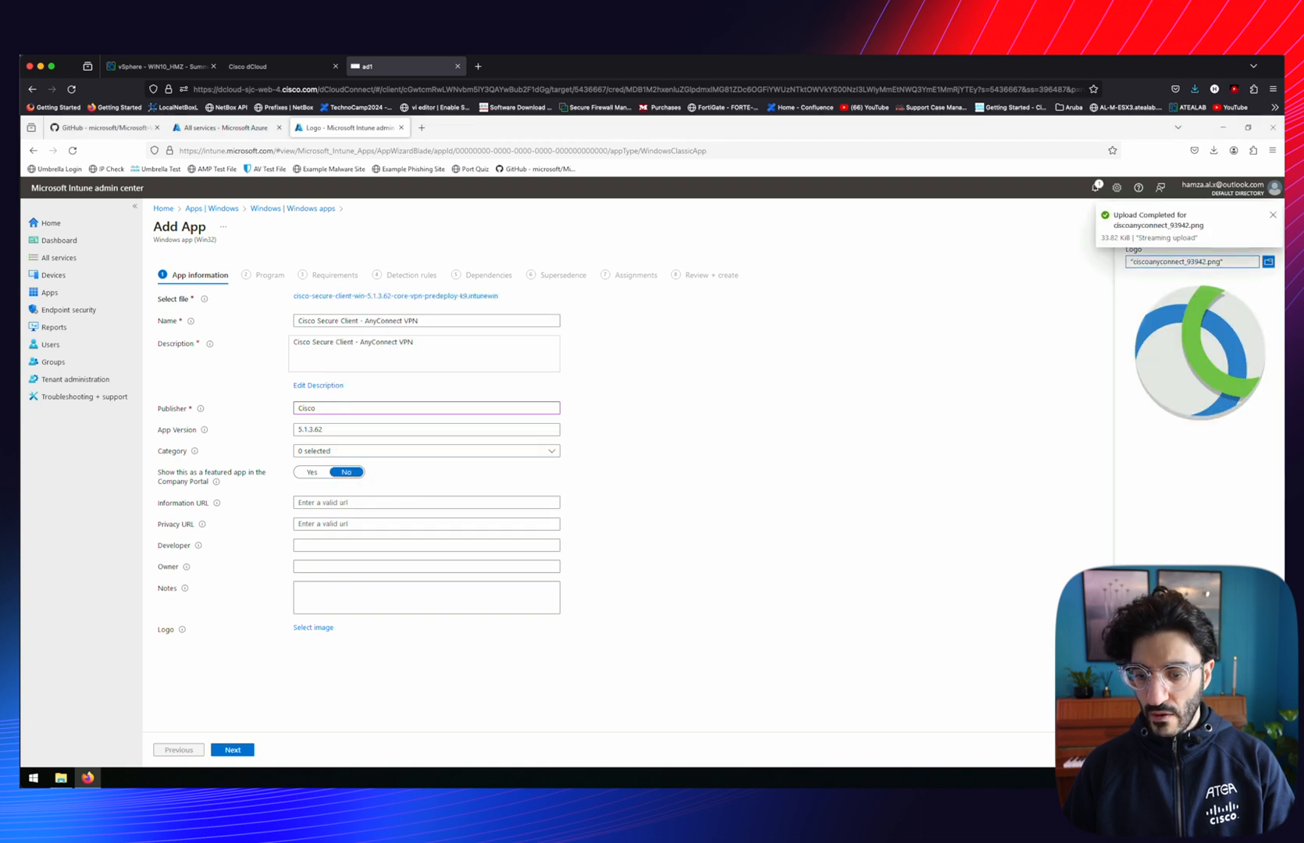
pyautogui.click(1133, 750)
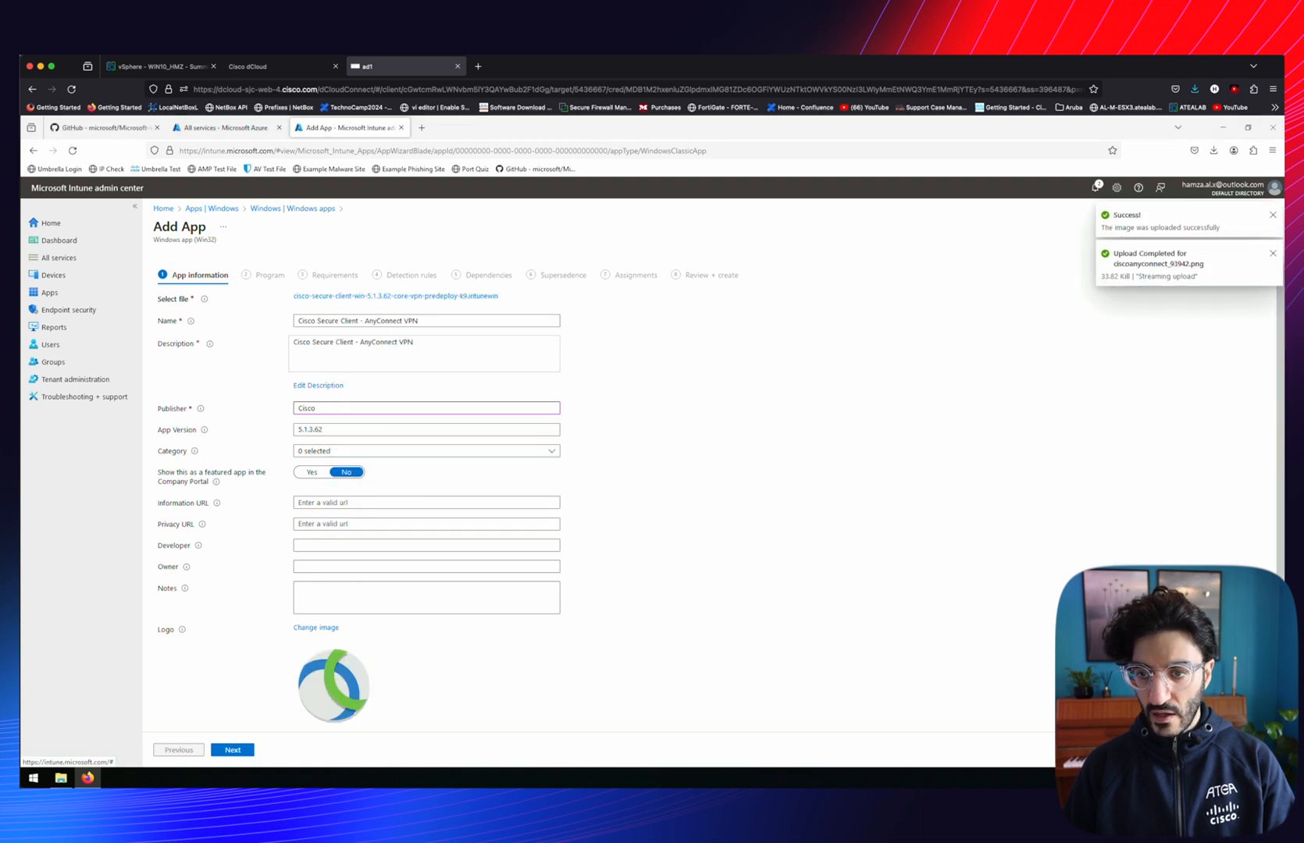
pyautogui.click(232, 750)
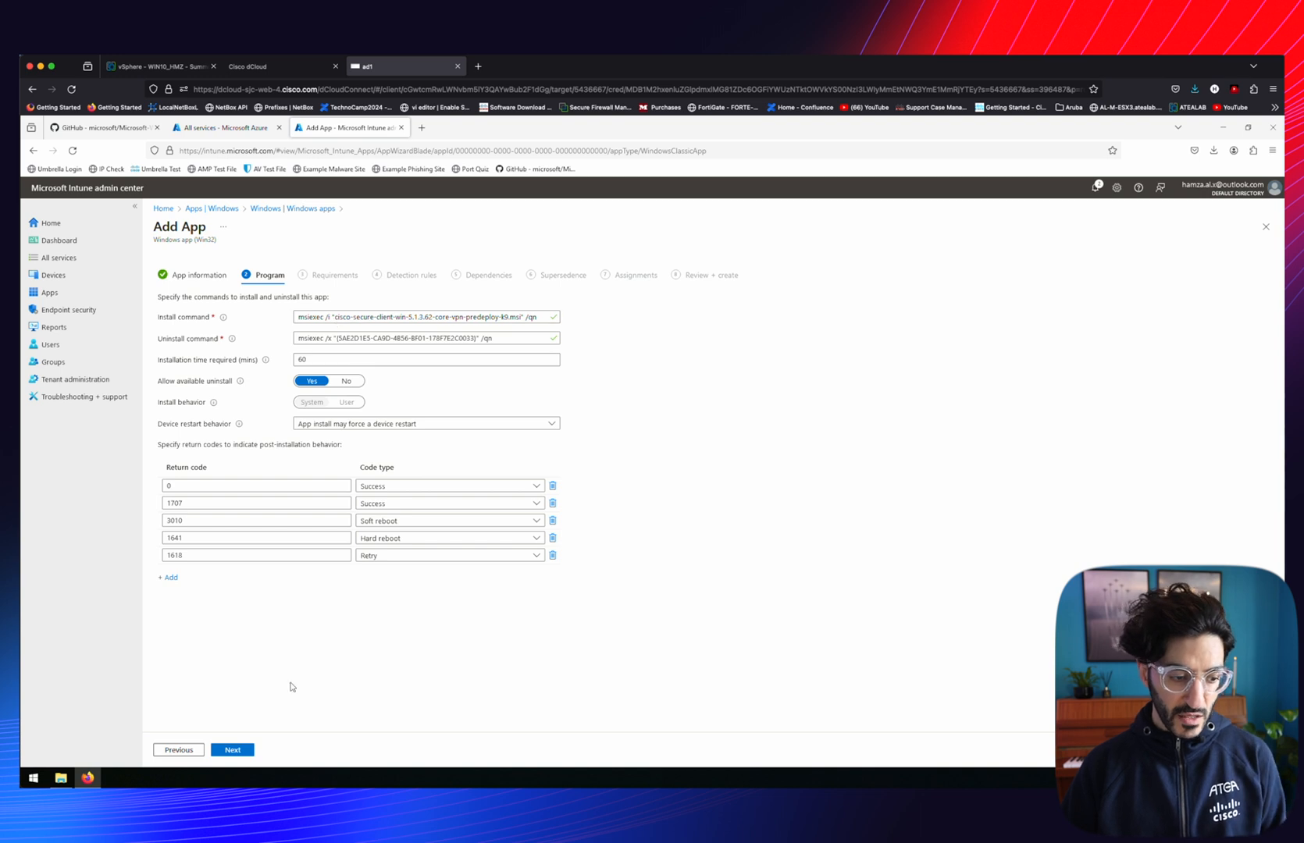
# Allow 32-bit and 64-bit architectures with Windows 10 1607 as the minimum OS
pyautogui.click(231, 750)
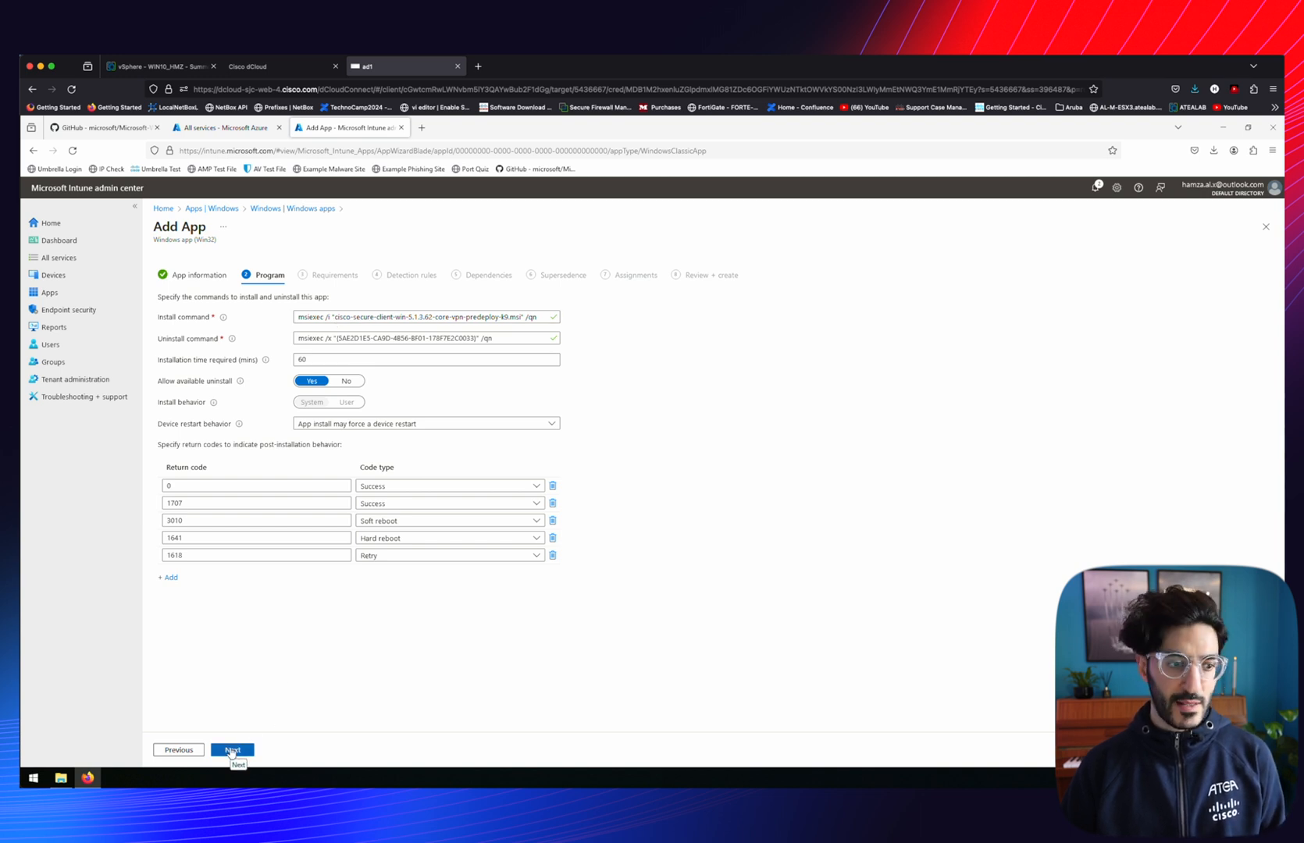
pyautogui.click(380, 320)
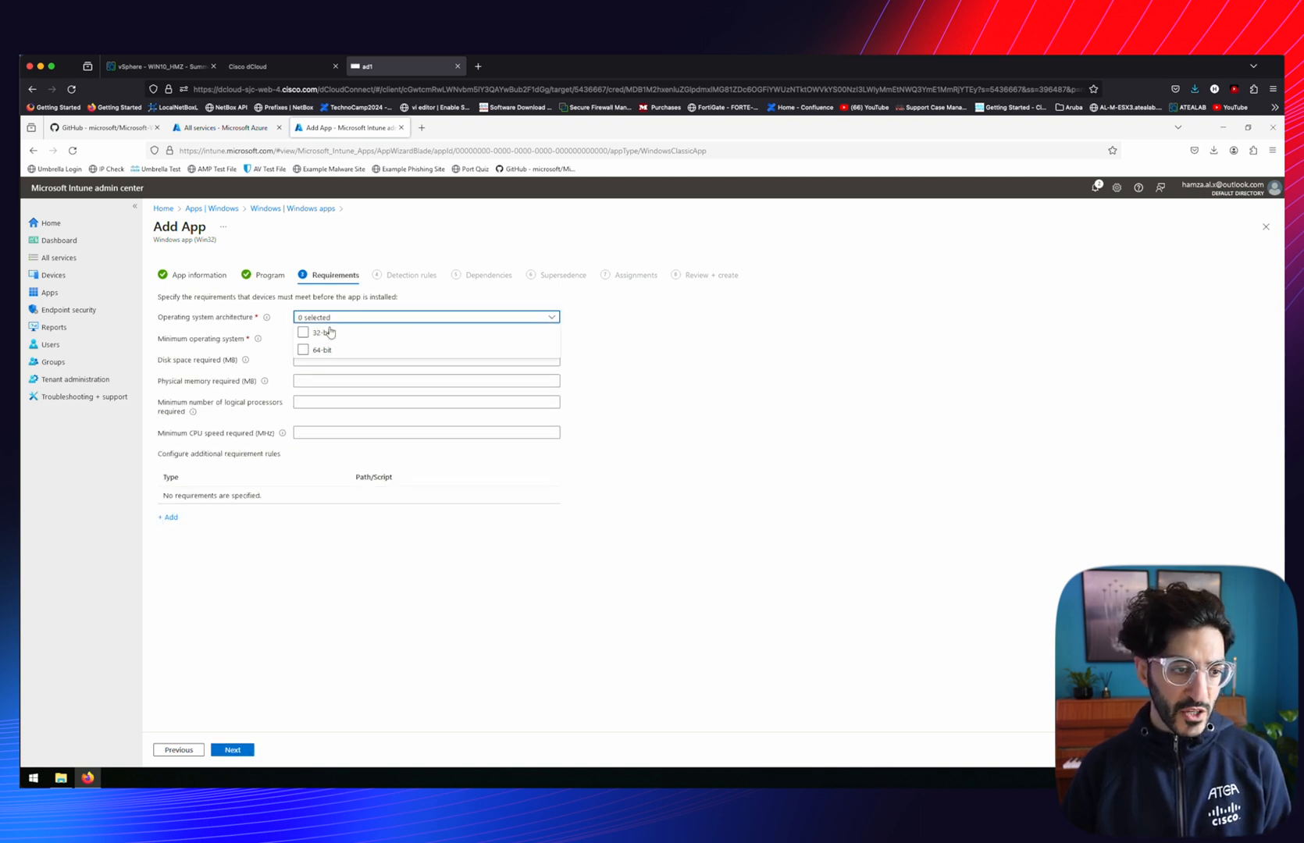
pyautogui.click(303, 333)
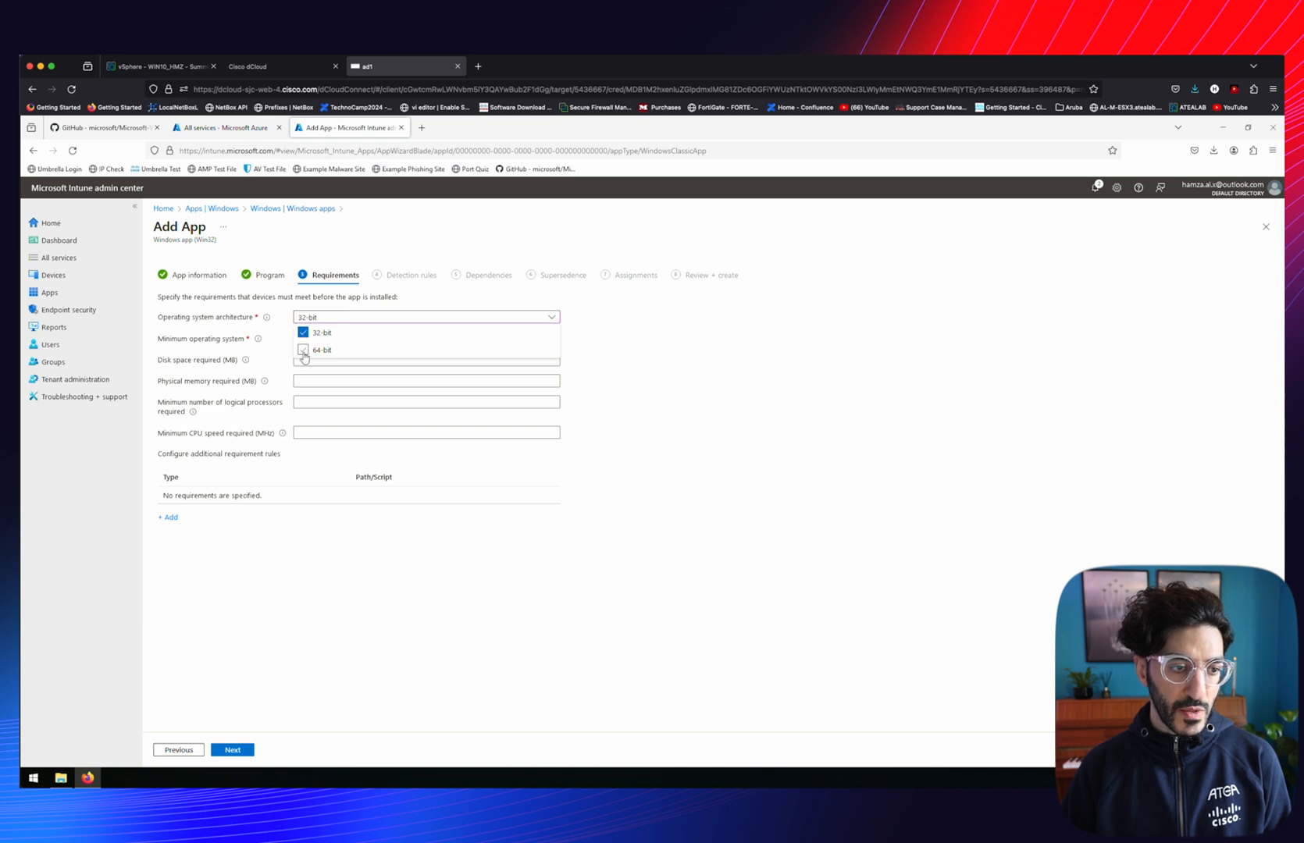
pyautogui.click(303, 350)
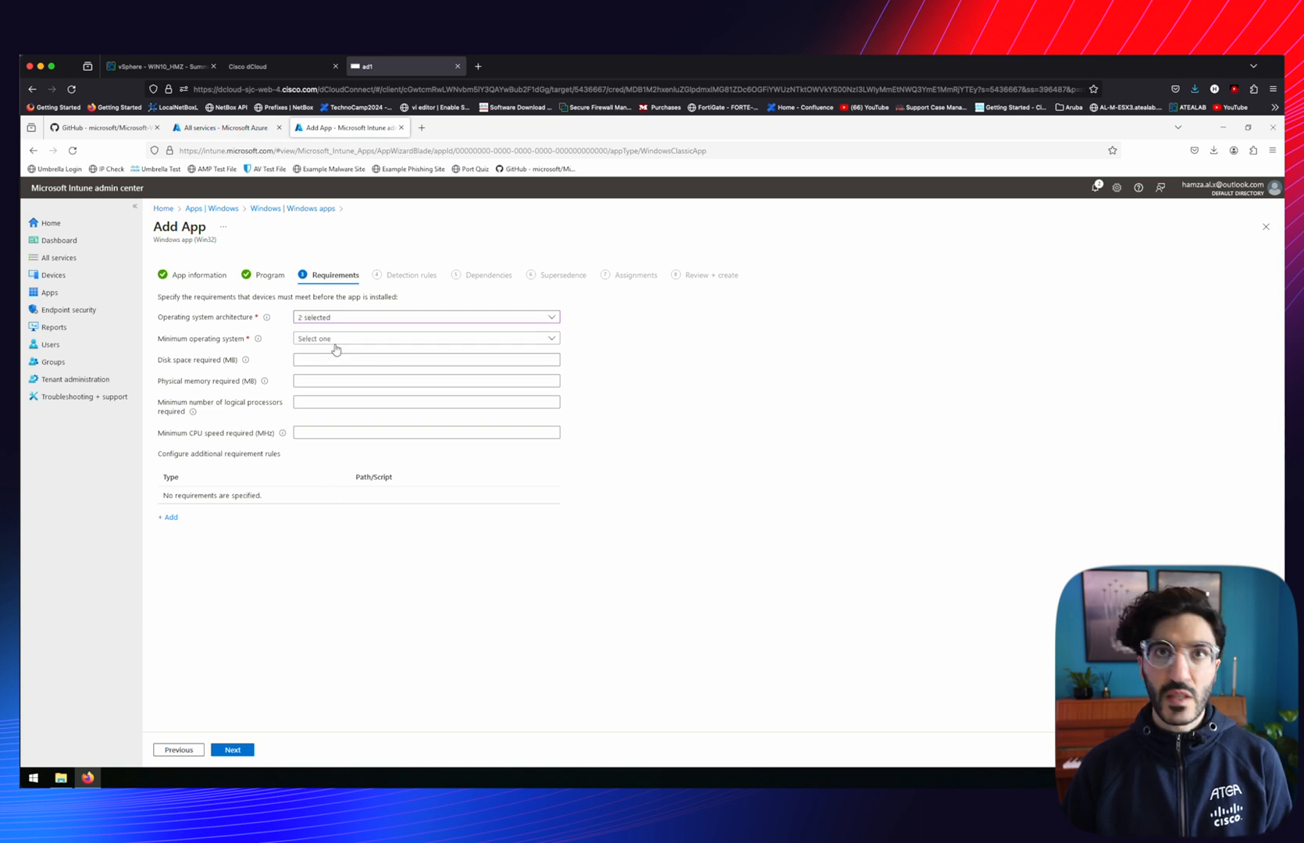
pyautogui.click(336, 343)
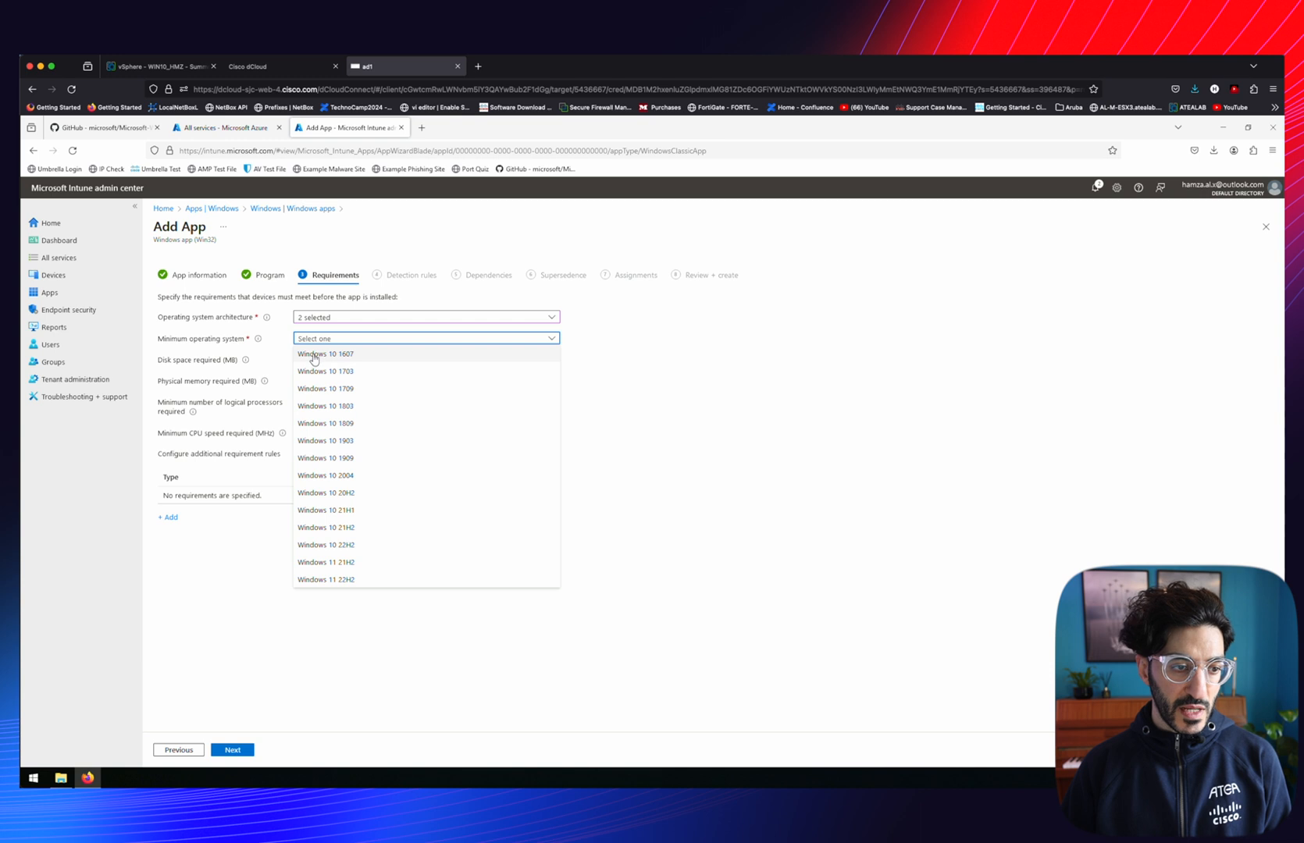
pyautogui.click(314, 358)
# Add a manually configured MSI product code detection rule
pyautogui.click(232, 750)
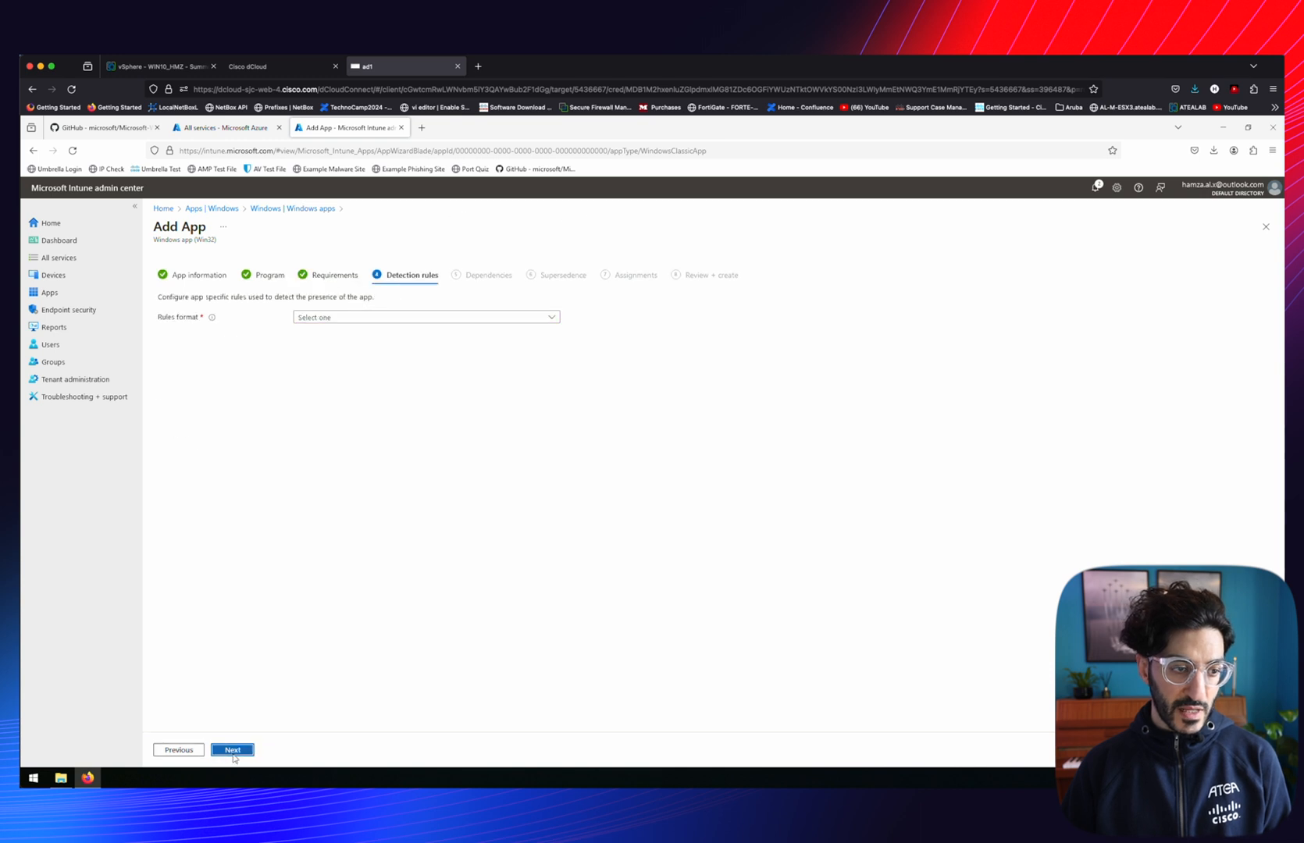
pyautogui.click(554, 320)
pyautogui.click(341, 334)
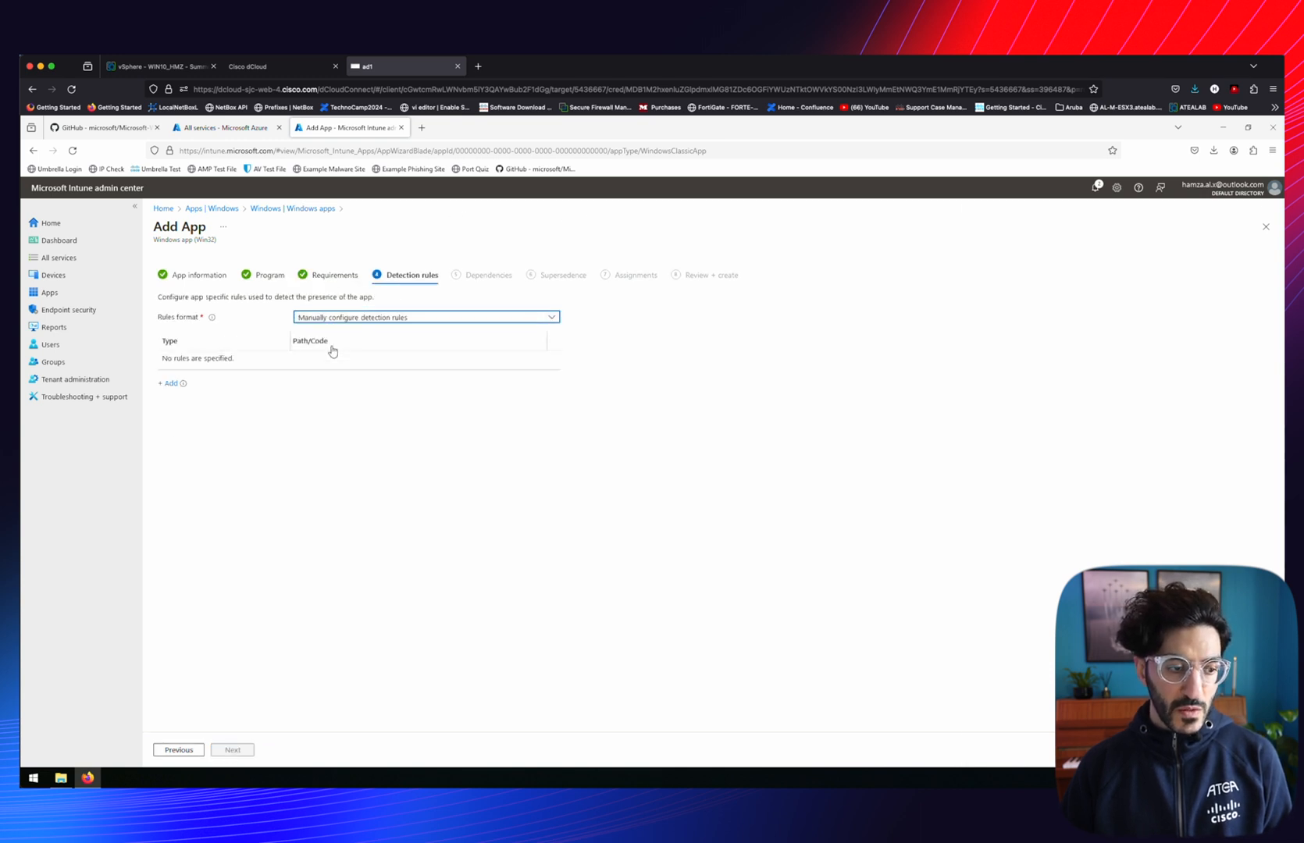
pyautogui.click(169, 383)
pyautogui.click(1172, 270)
pyautogui.click(1090, 287)
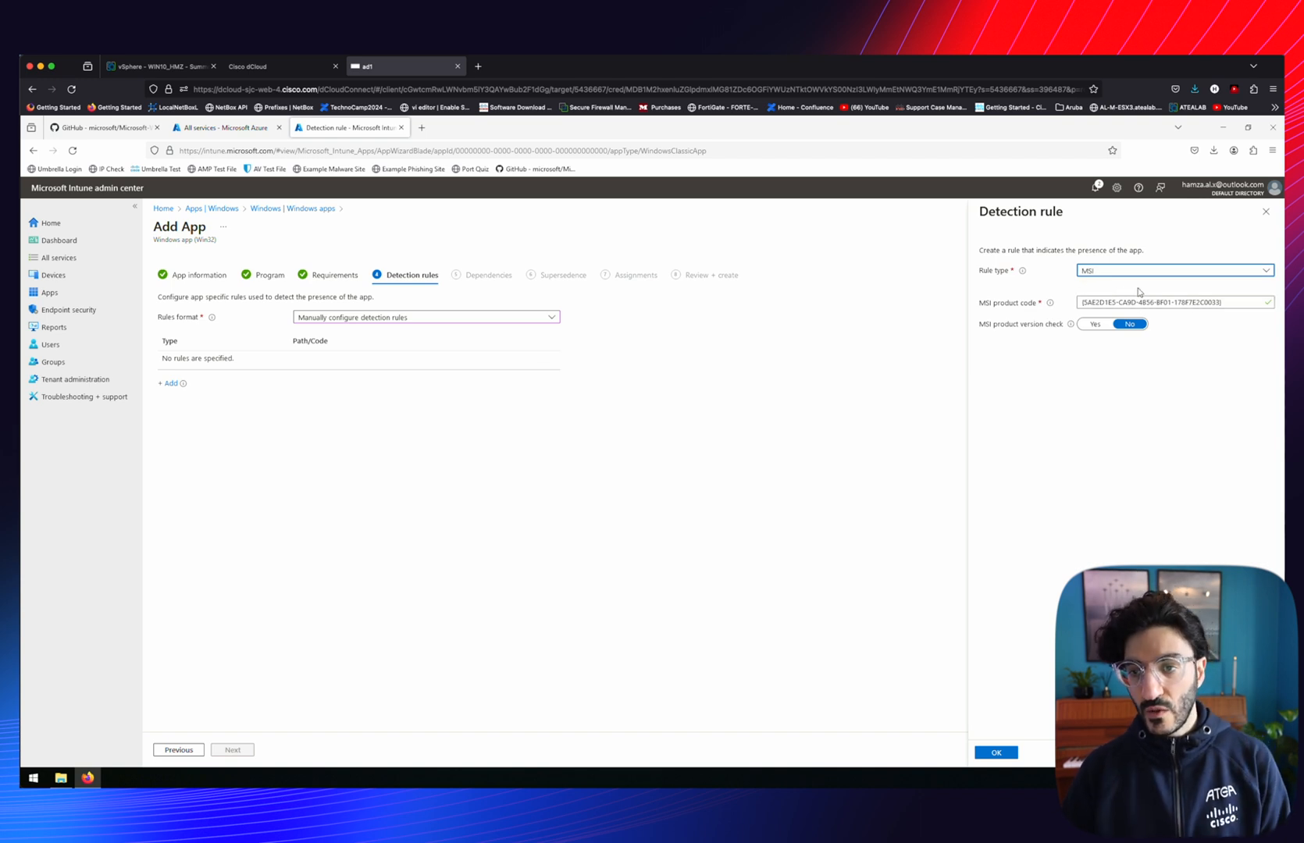
pyautogui.click(996, 752)
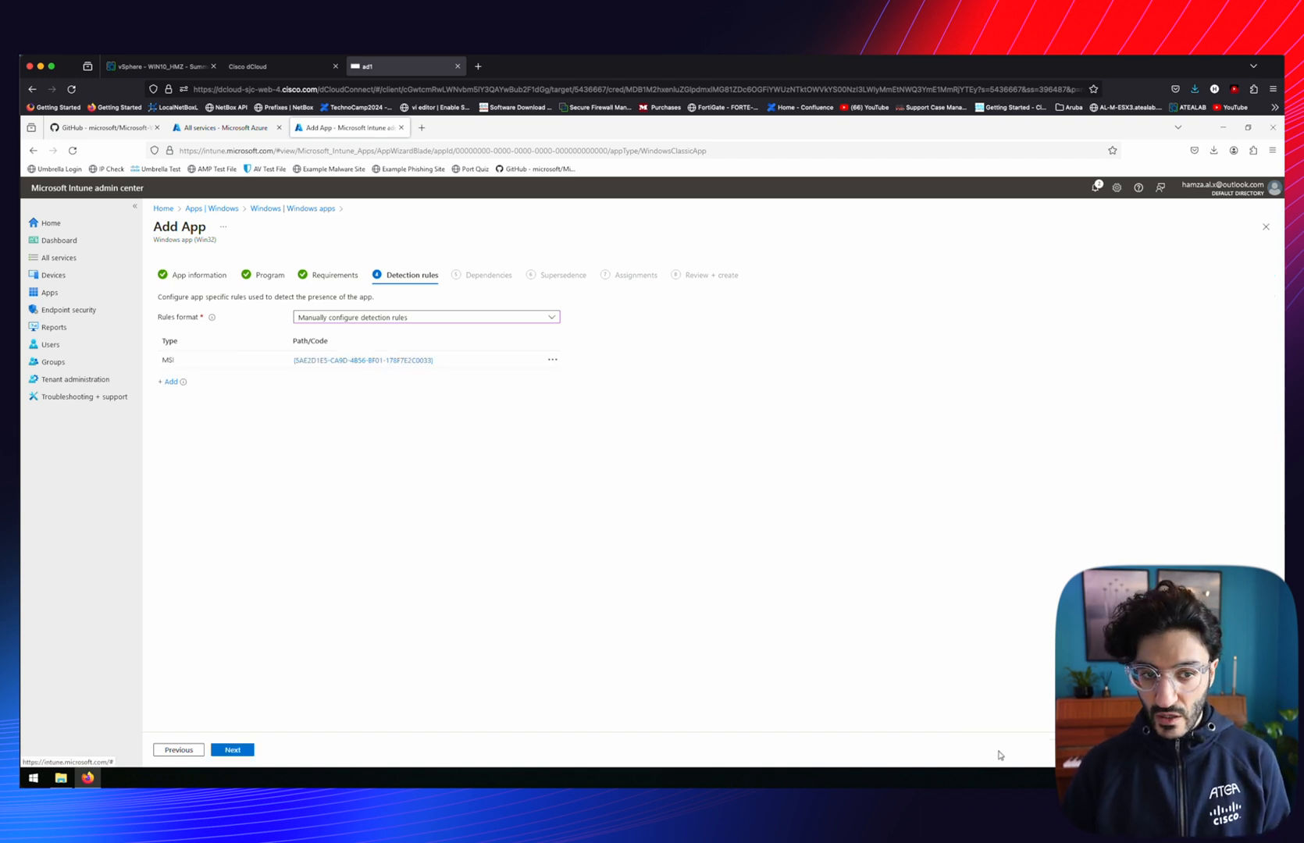
# Pass dependencies, supersedence and assignments, then create the AnyConnect VPN app
pyautogui.click(232, 749)
pyautogui.click(231, 751)
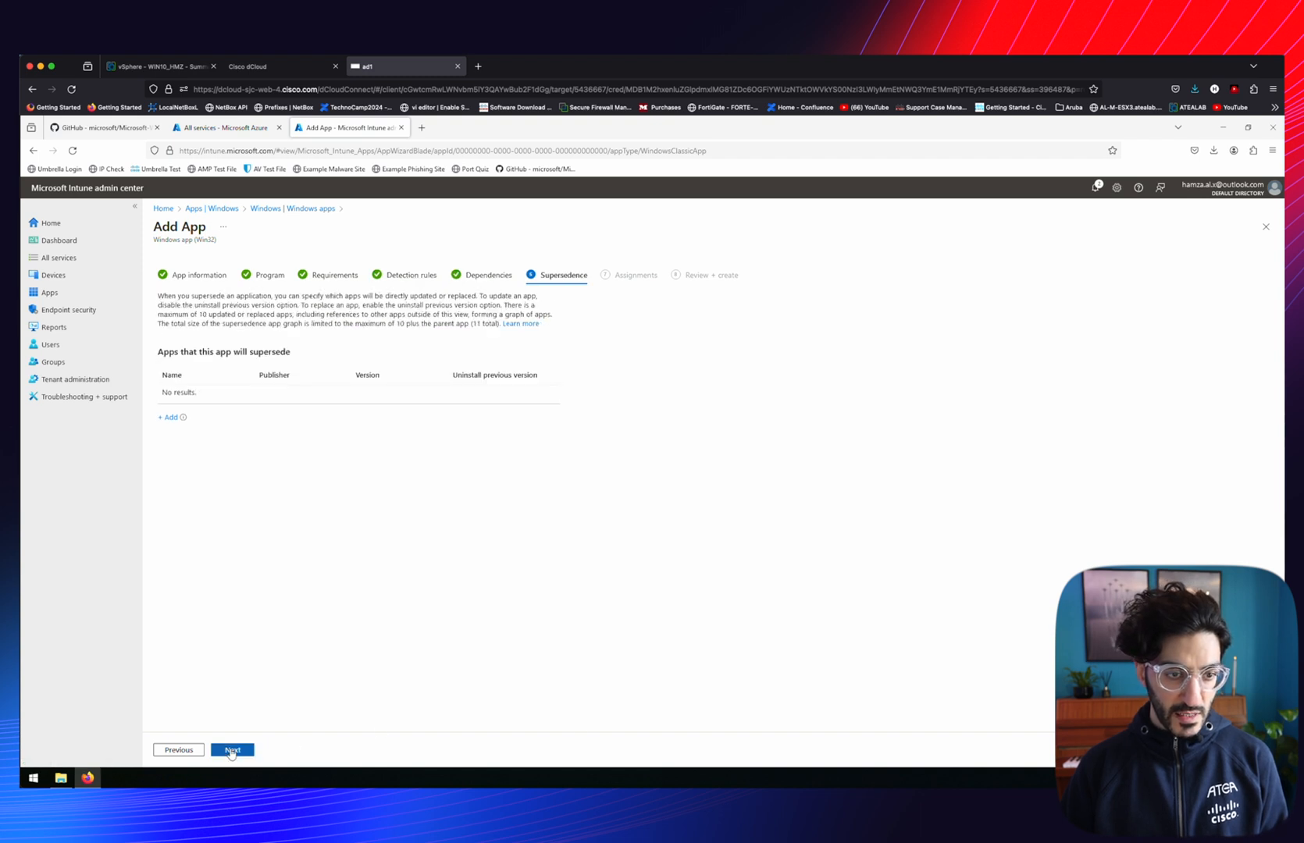
pyautogui.click(232, 750)
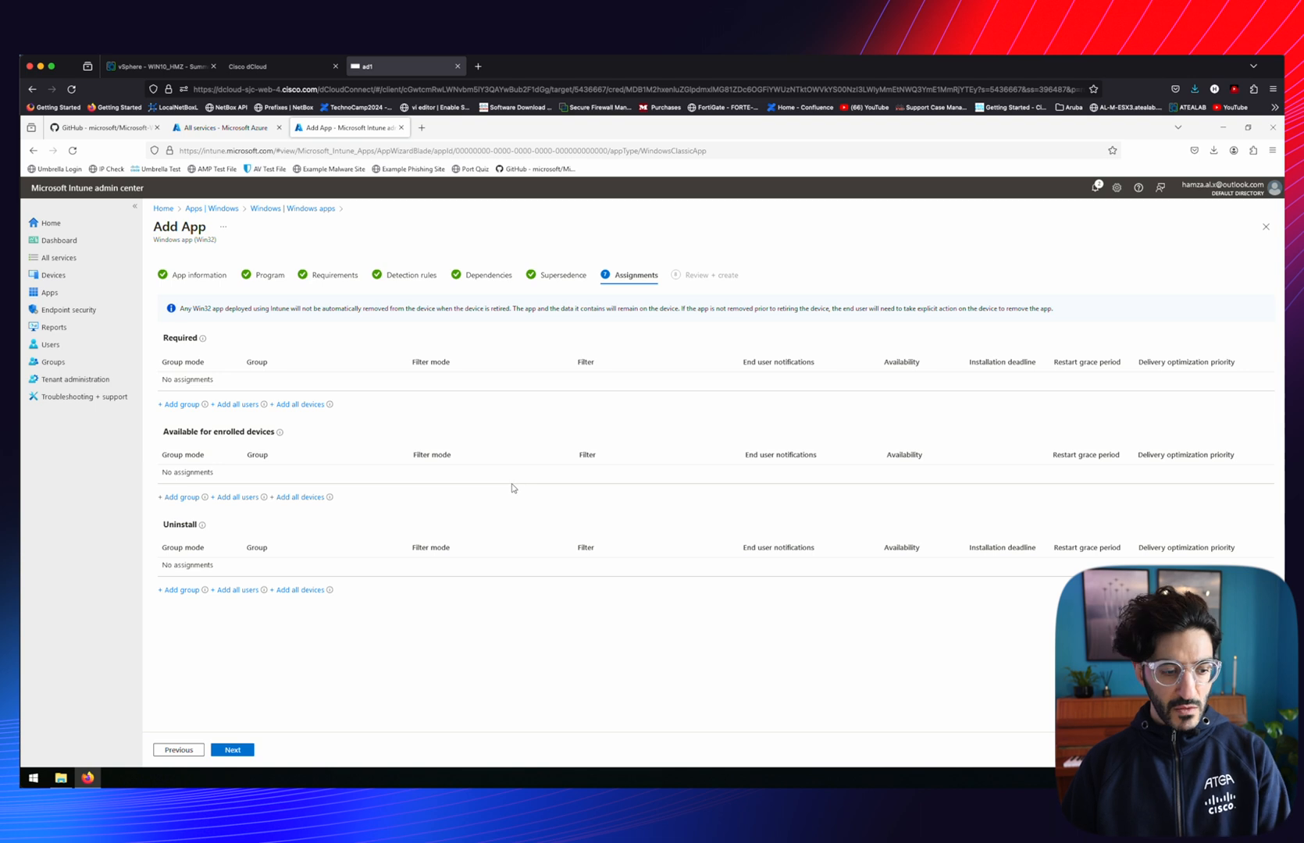
pyautogui.click(222, 752)
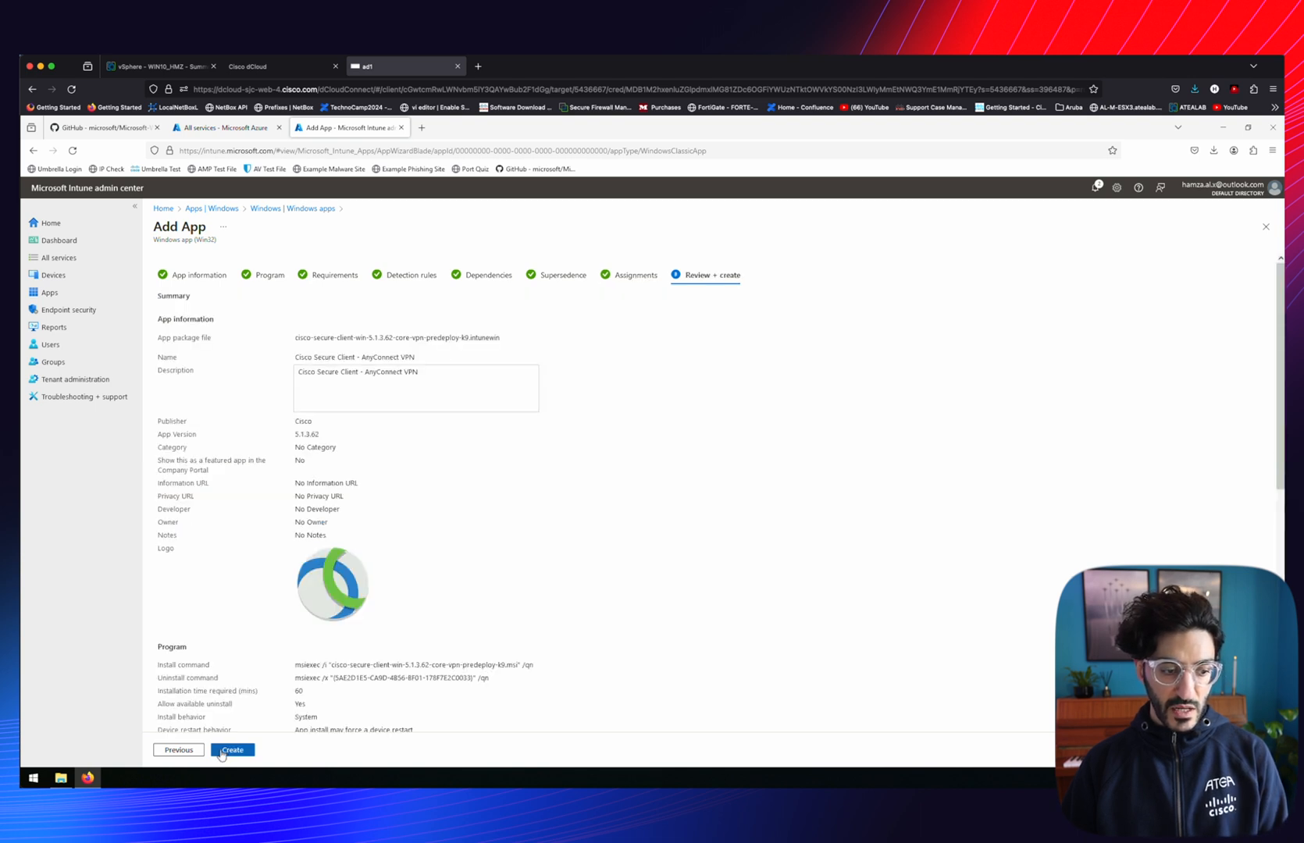
pyautogui.click(232, 751)
pyautogui.click(1095, 188)
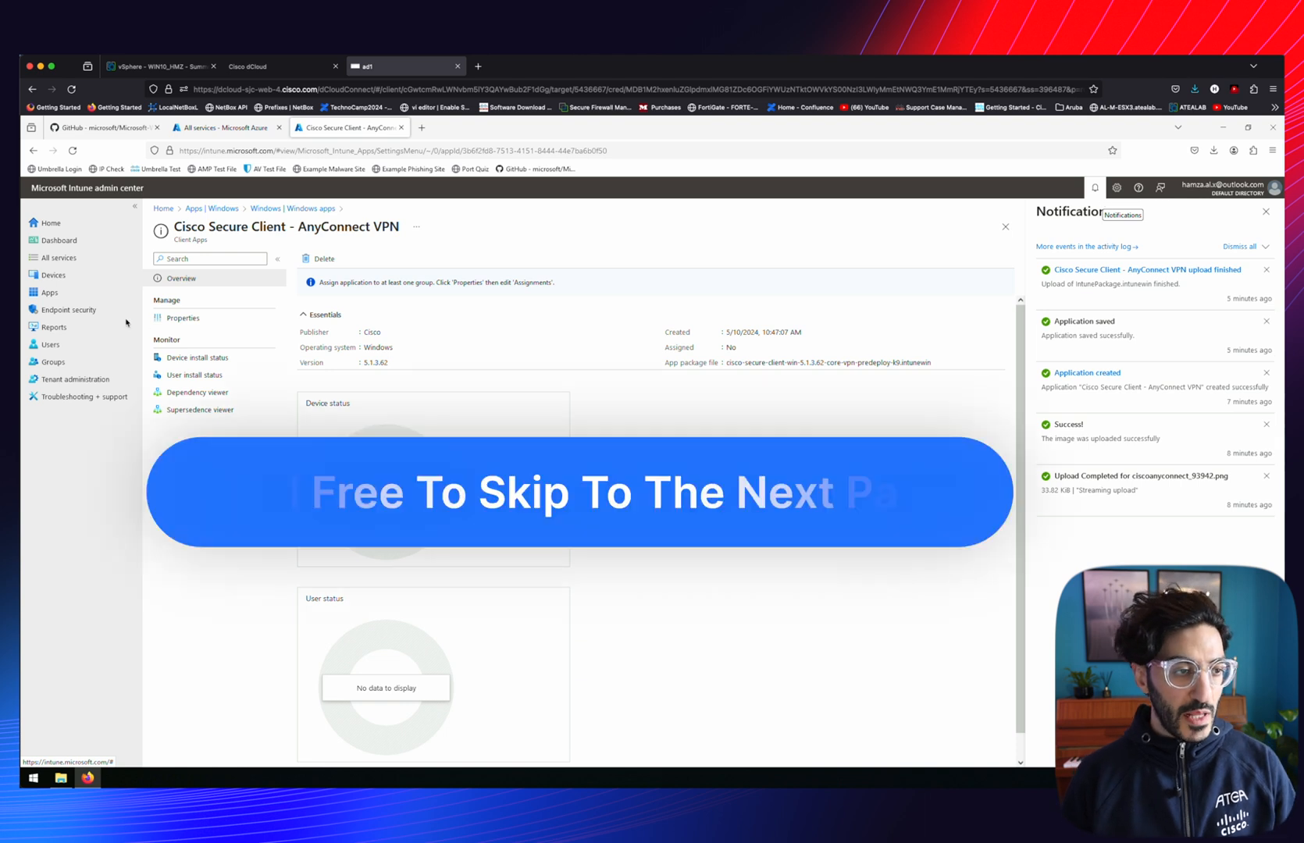
# Add a new Windows app (Win32) using the Umbrella predeploy .intunewin package
pyautogui.click(51, 294)
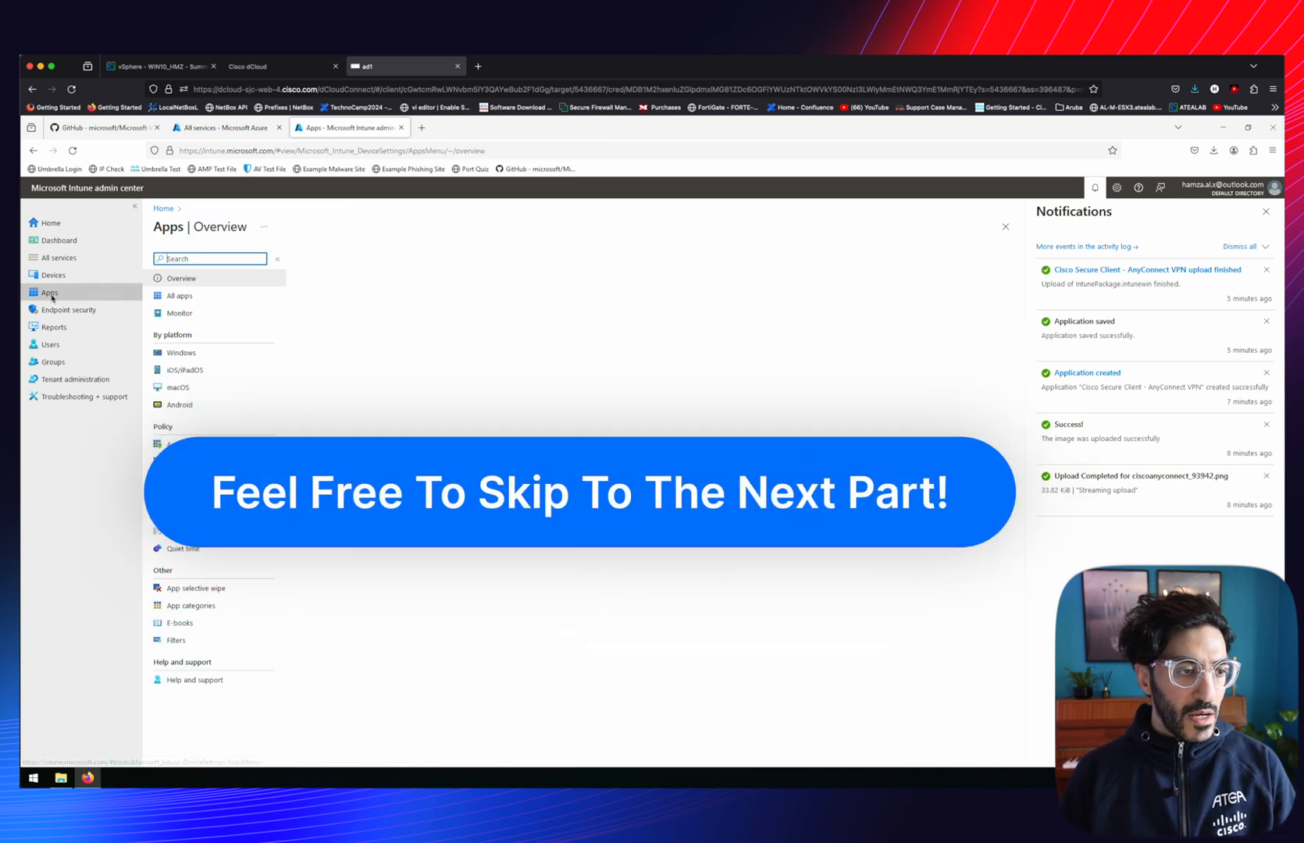
pyautogui.click(182, 353)
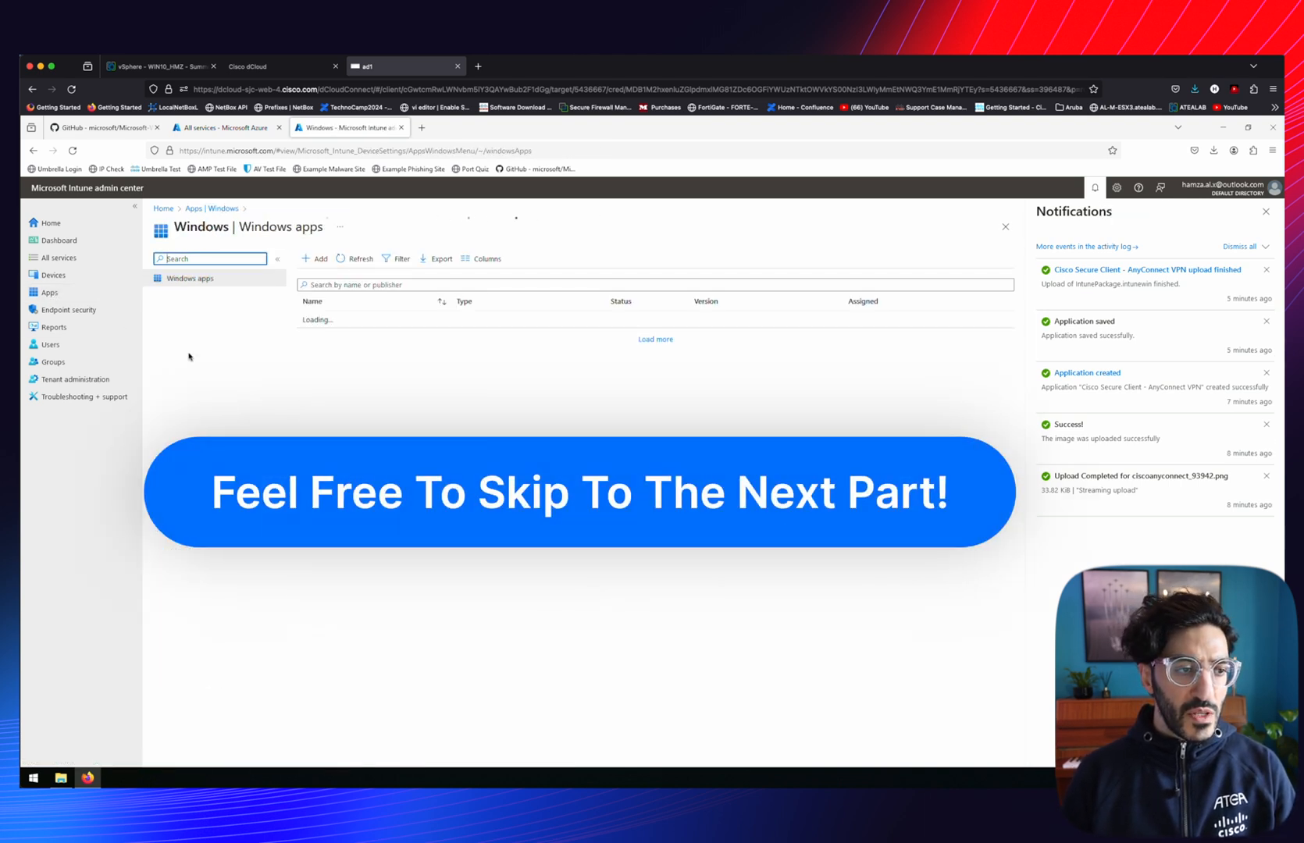
pyautogui.click(319, 260)
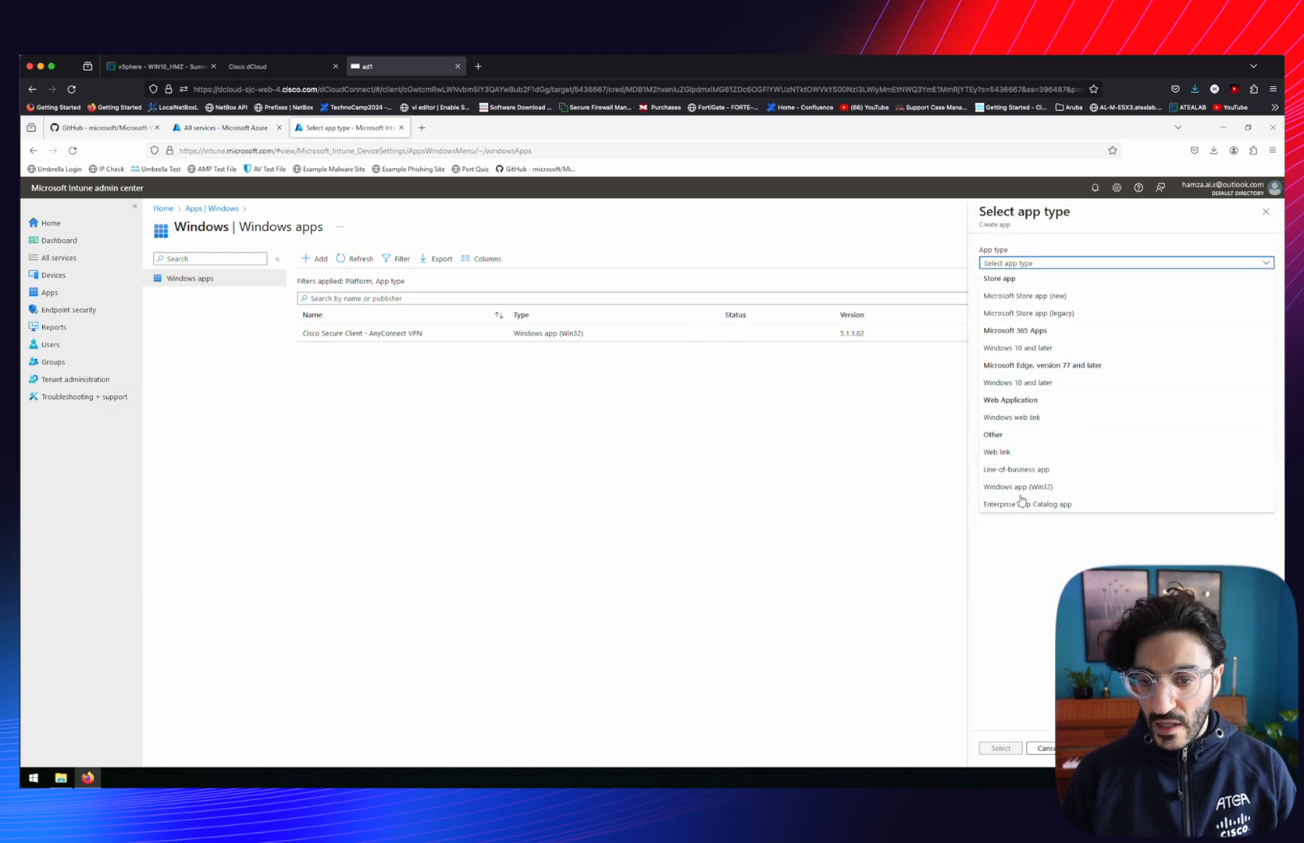
pyautogui.click(1017, 487)
pyautogui.click(1003, 751)
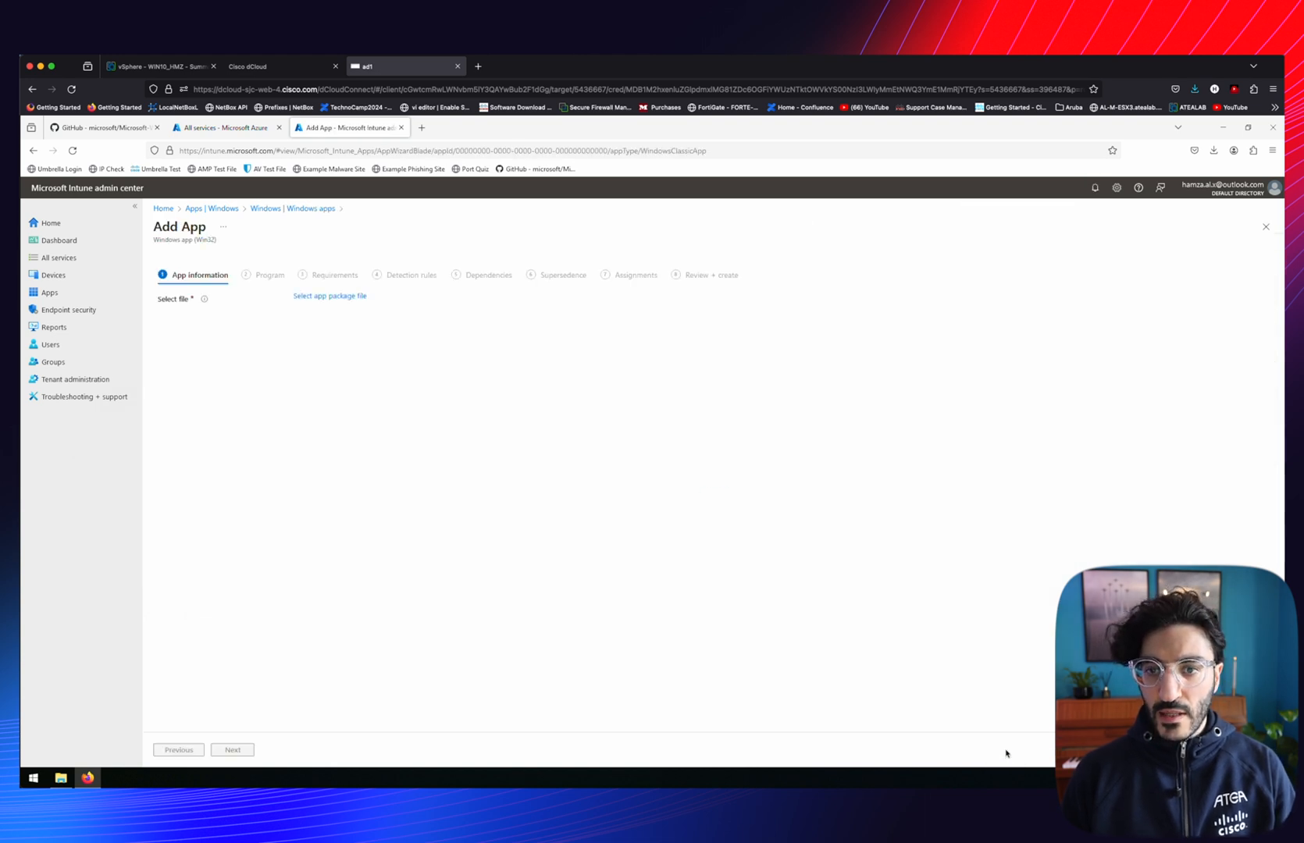
pyautogui.click(325, 297)
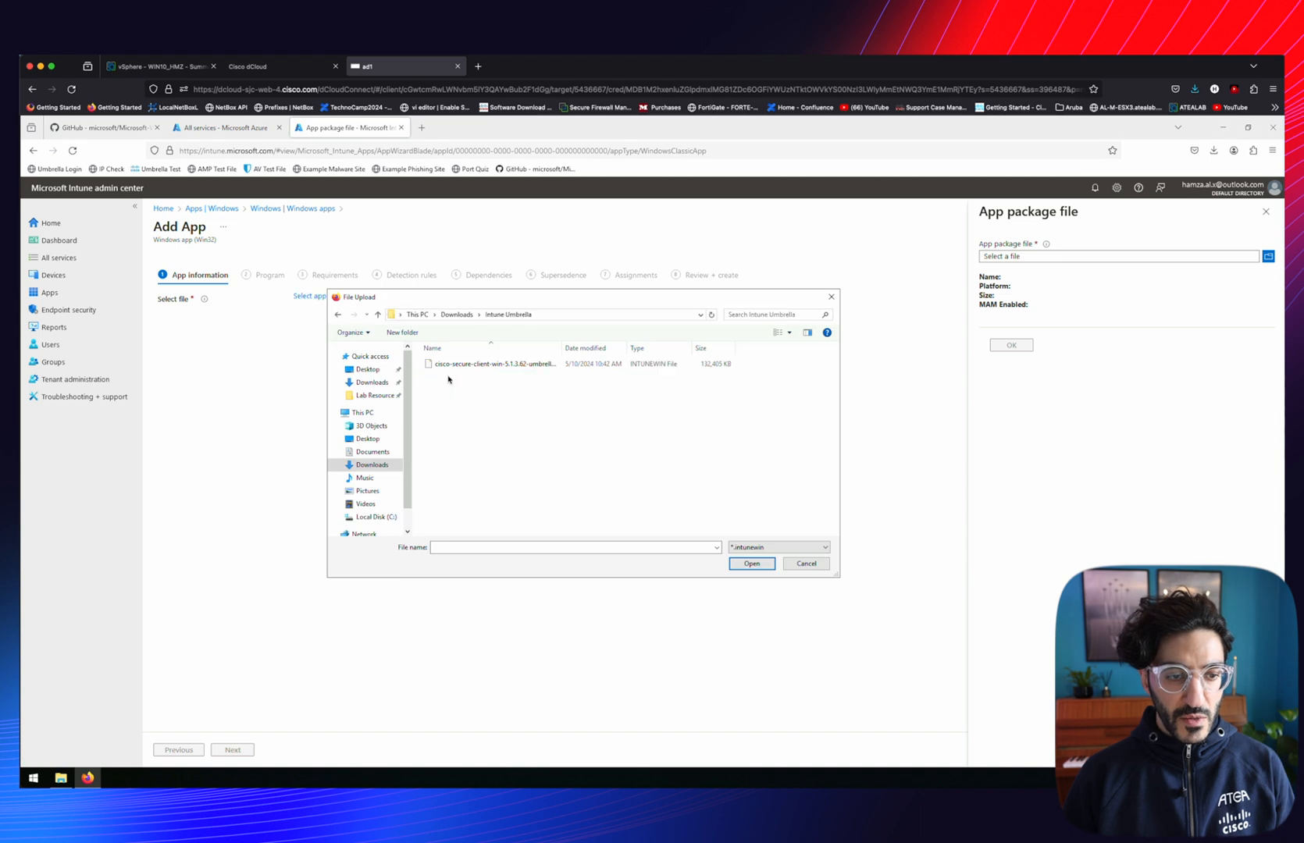
pyautogui.click(471, 364)
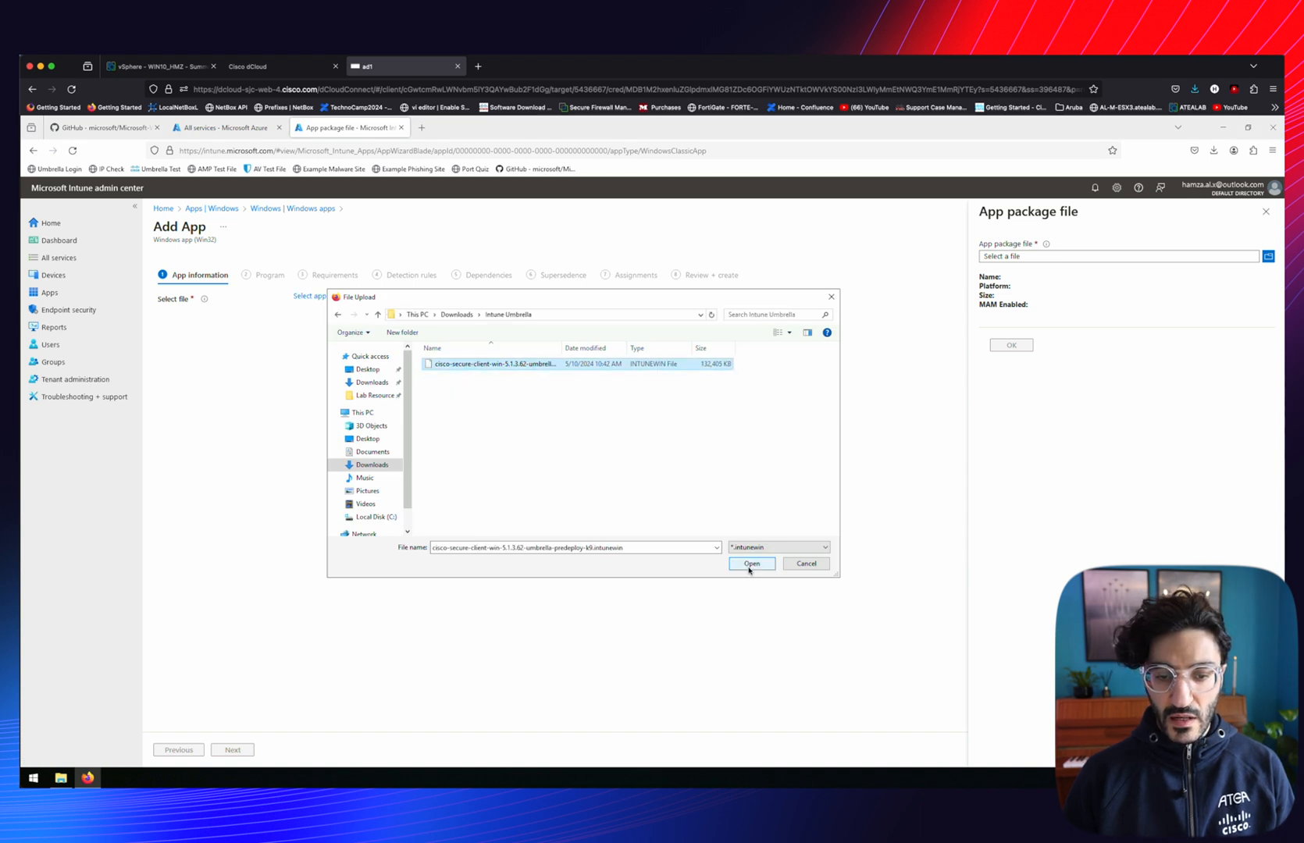
pyautogui.click(750, 564)
pyautogui.click(1011, 355)
# Set the publisher to 'Cisco' and upload Cisco-Umbrella.png as the logo
pyautogui.click(331, 409)
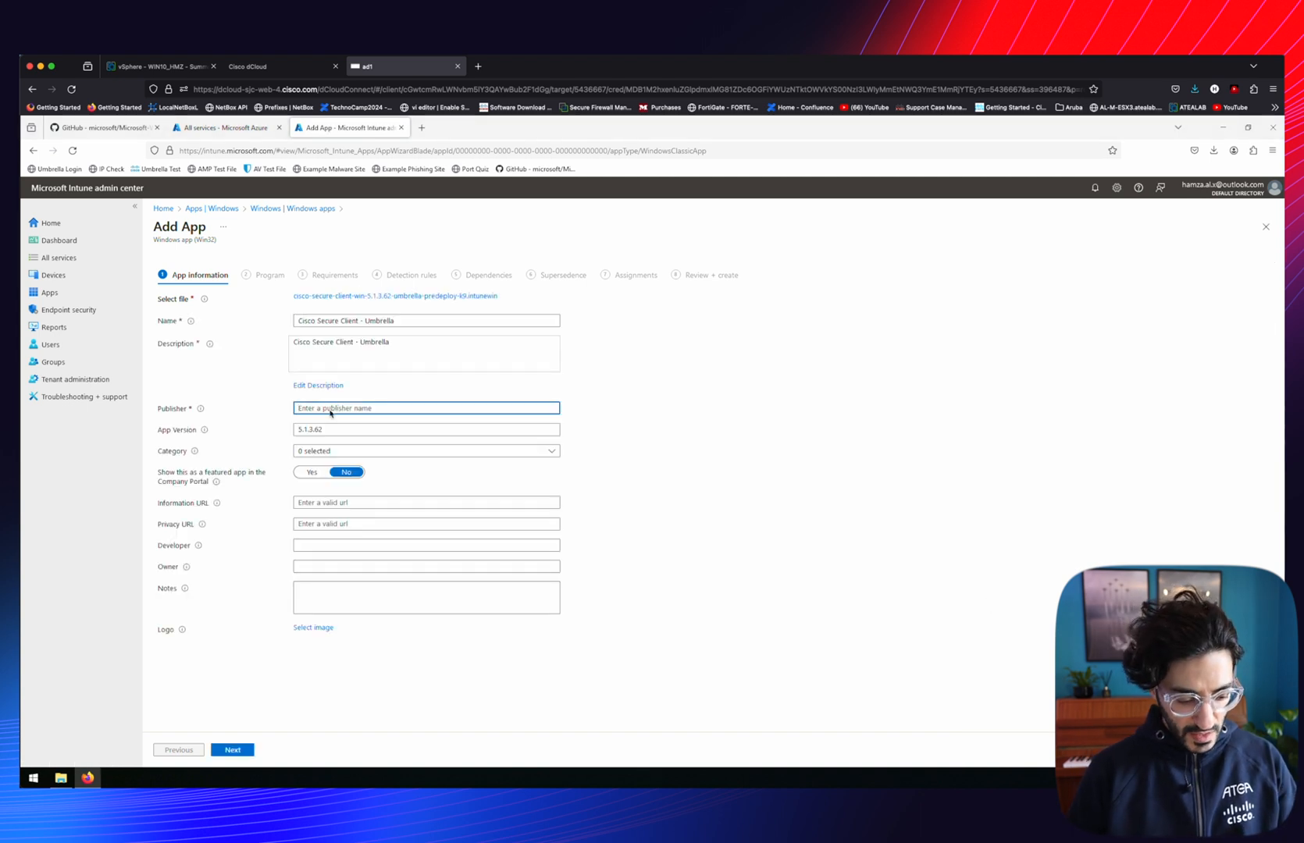
pyautogui.write('Cisco')
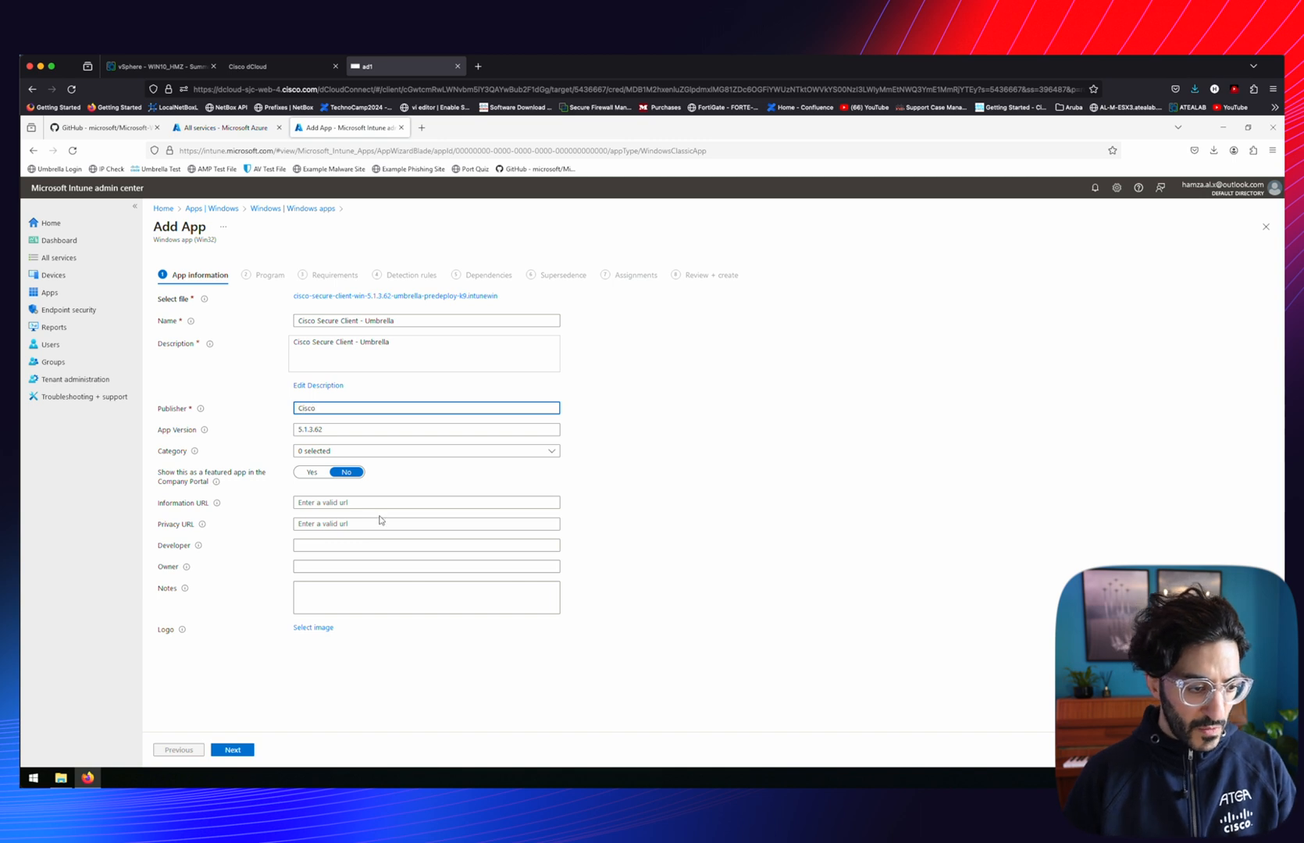
pyautogui.click(311, 629)
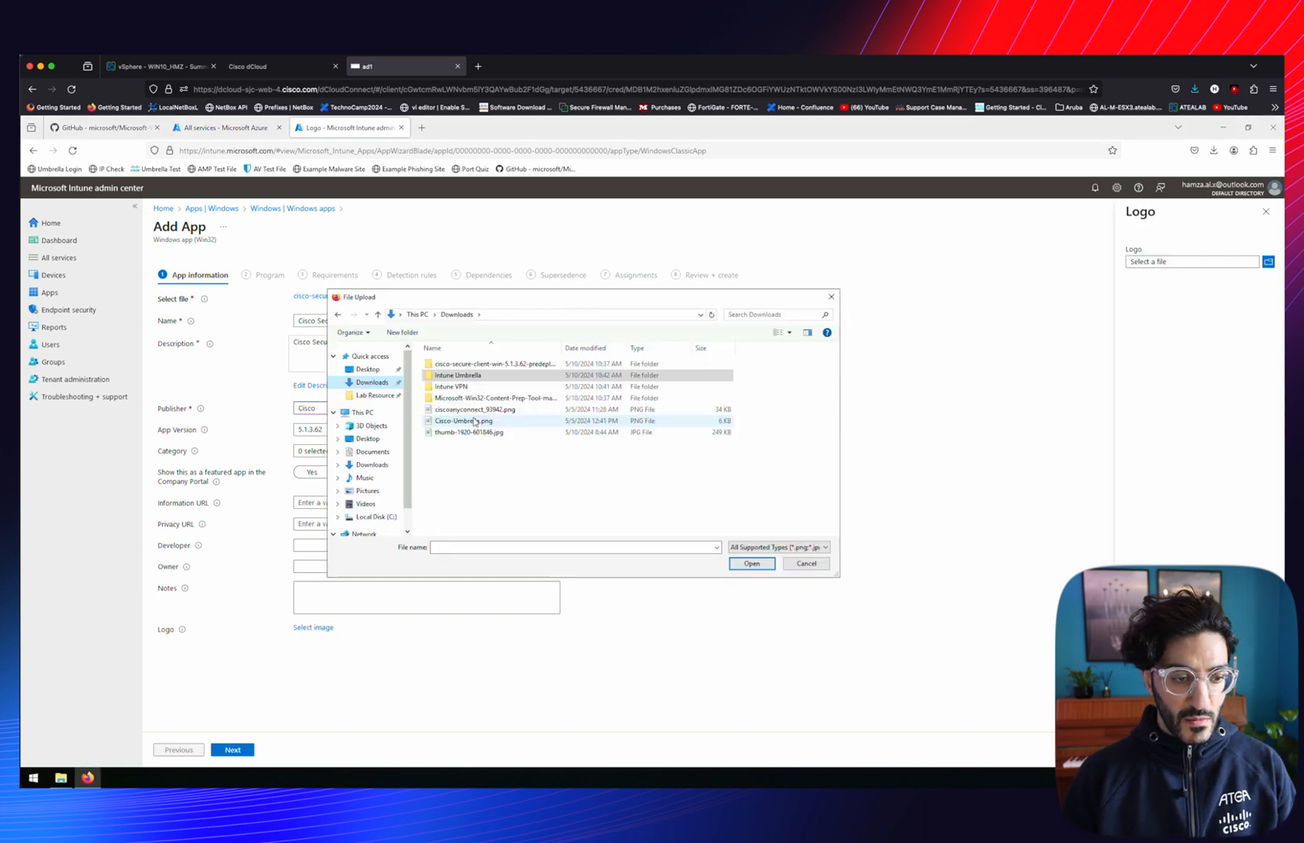
pyautogui.click(463, 421)
pyautogui.click(752, 563)
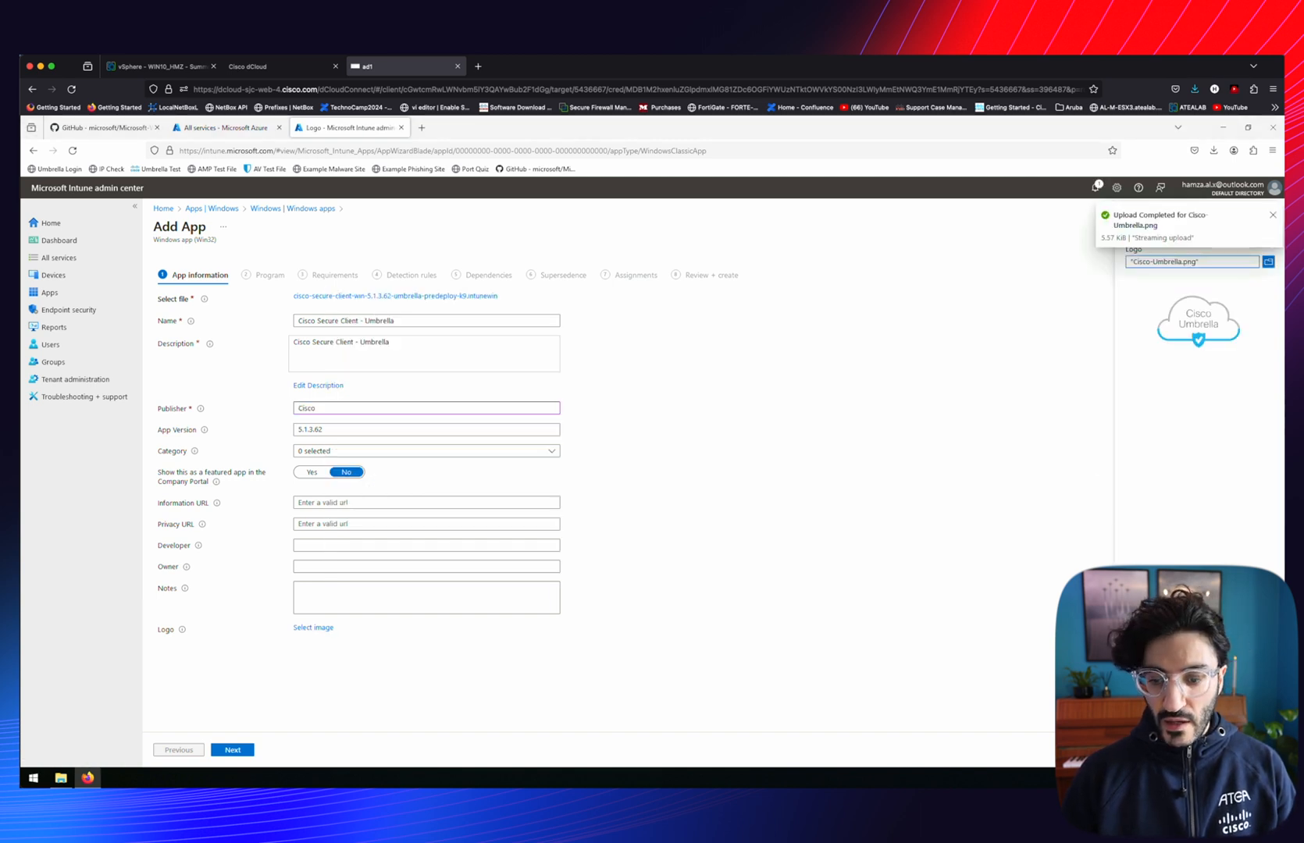
pyautogui.click(232, 751)
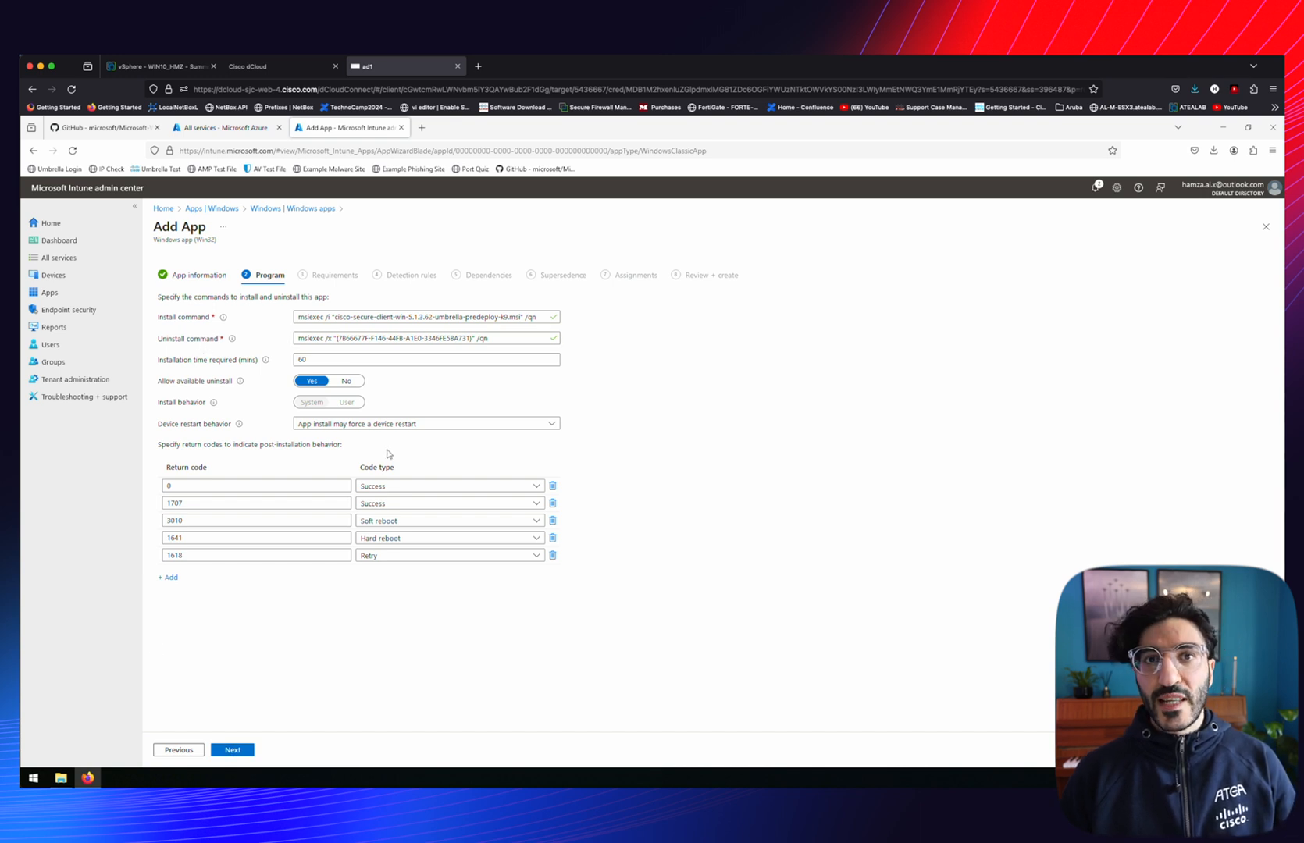
# Allow both 32-bit and 64-bit operating system architectures
pyautogui.click(233, 750)
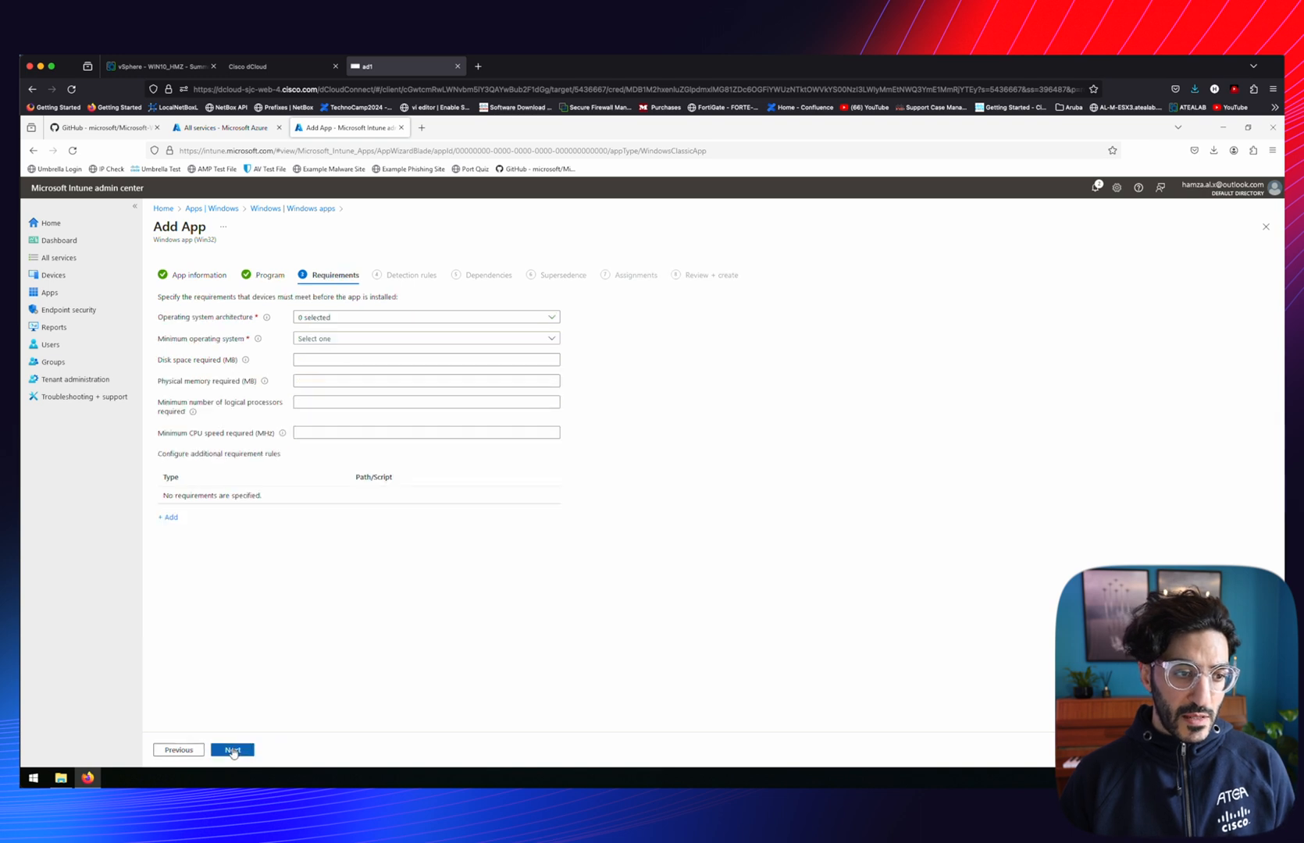
pyautogui.click(371, 318)
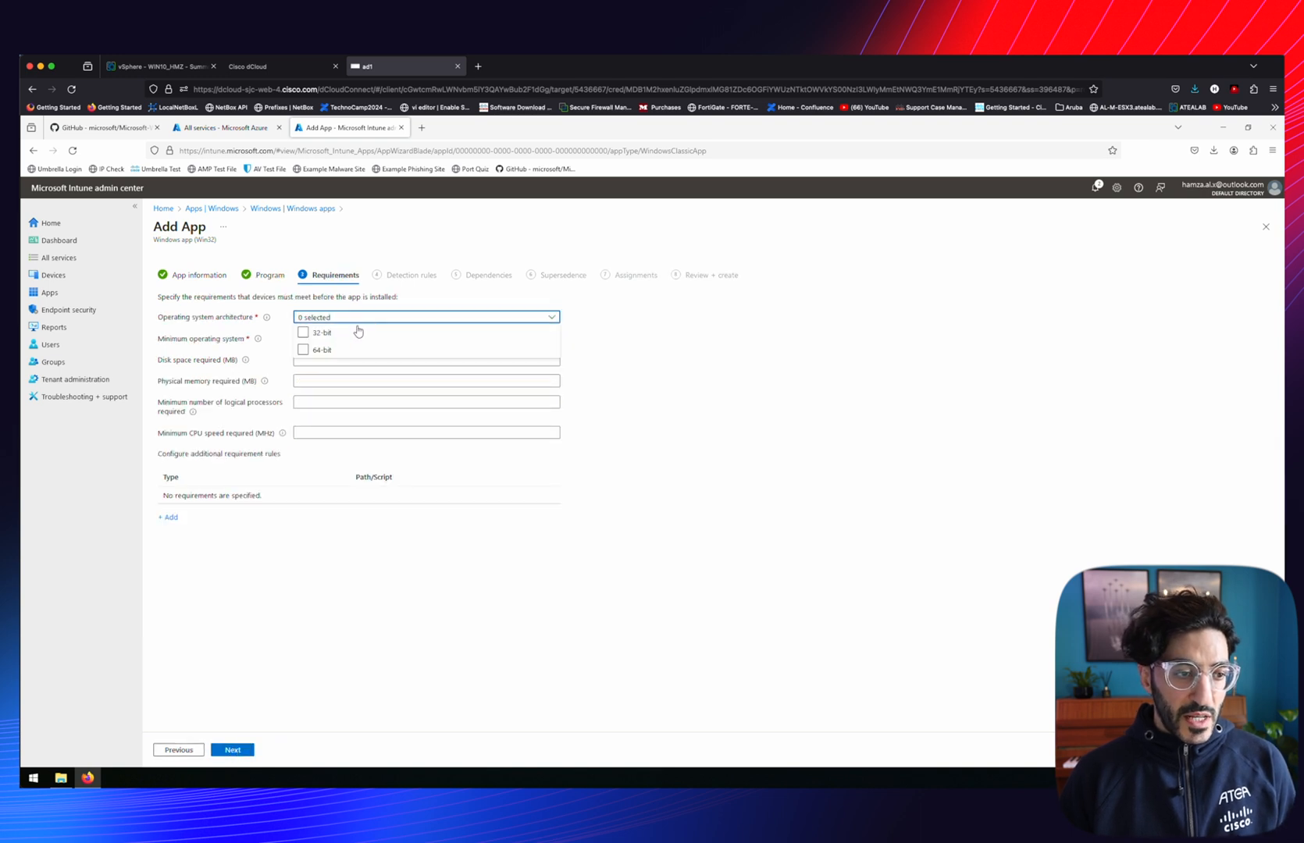
pyautogui.click(304, 333)
pyautogui.click(304, 349)
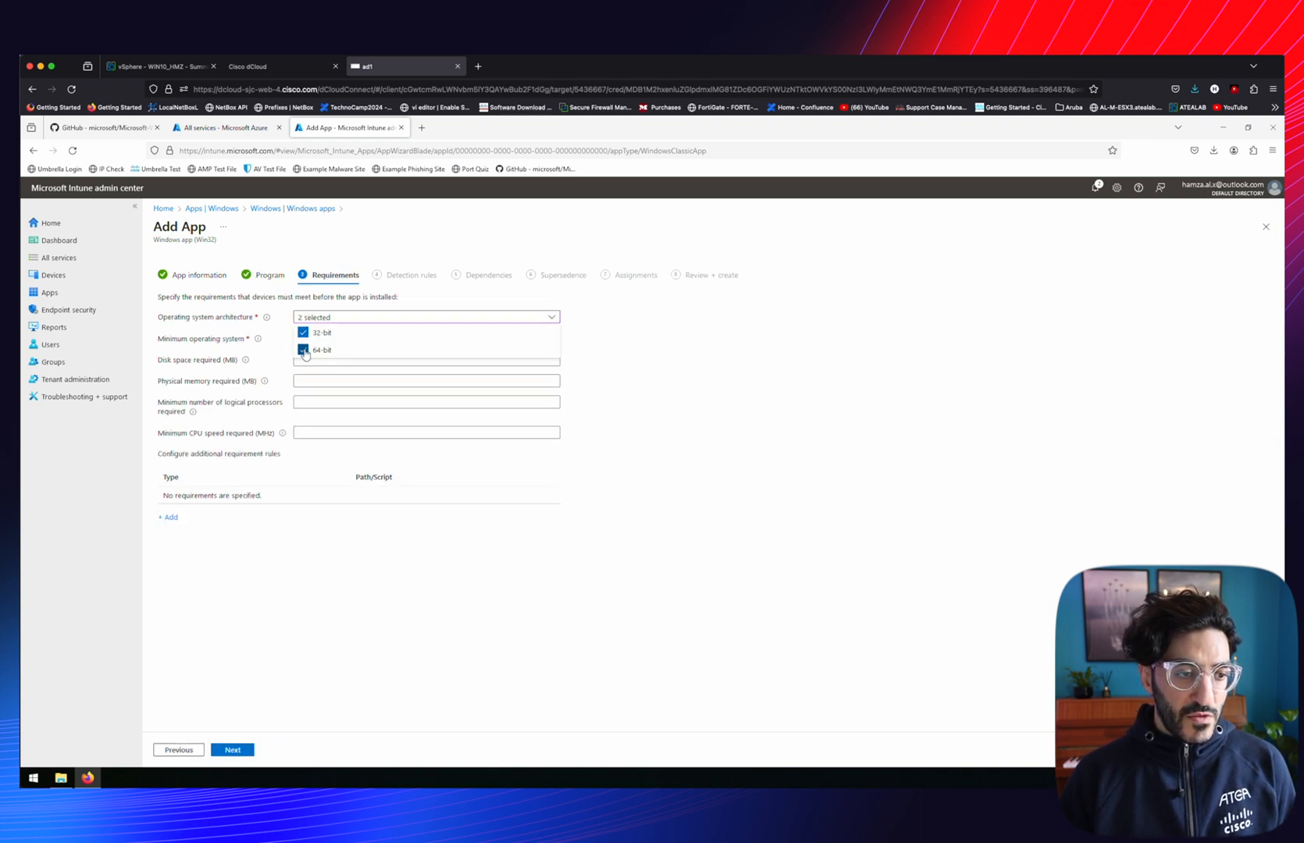
pyautogui.click(692, 382)
# Add a manually configured MSI detection rule
pyautogui.click(233, 750)
pyautogui.click(440, 317)
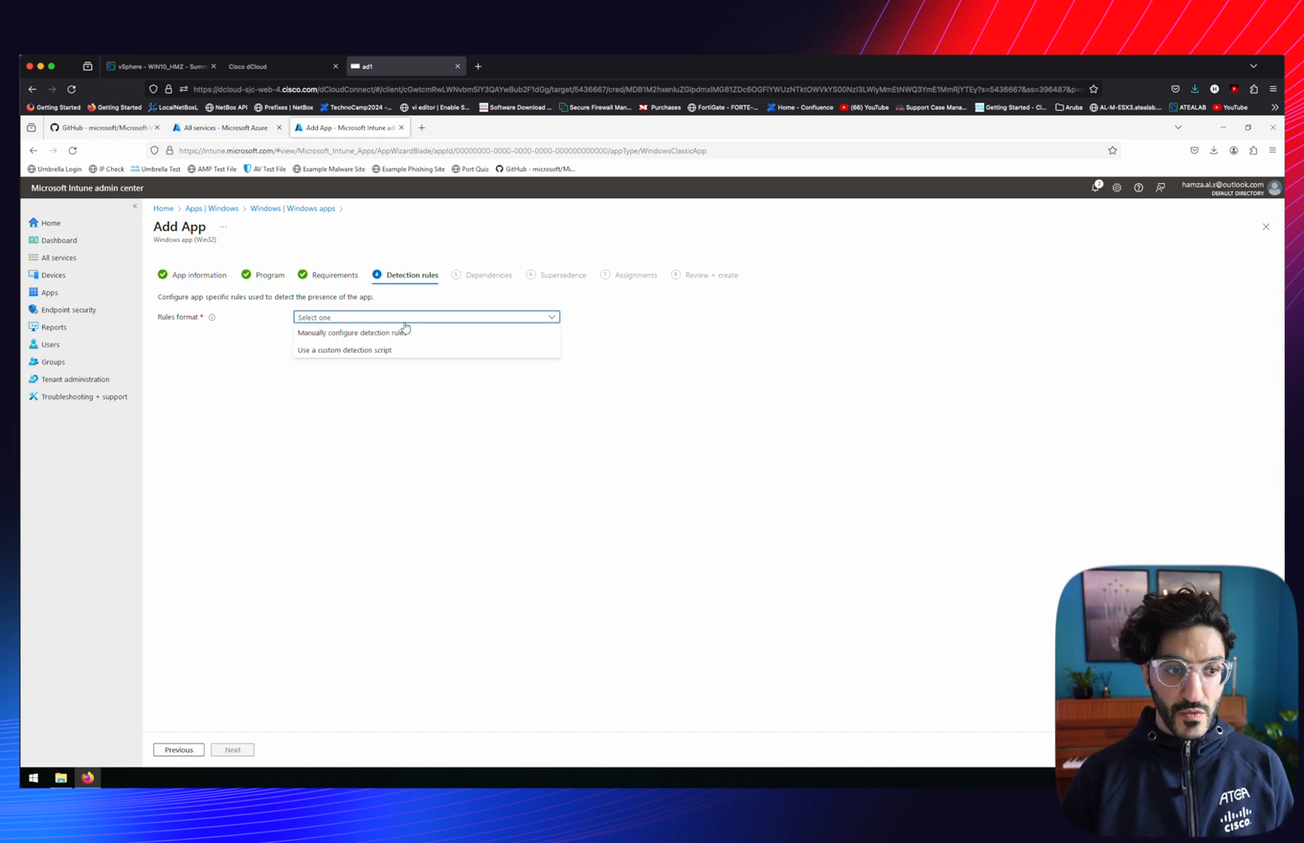
pyautogui.click(369, 333)
pyautogui.click(168, 383)
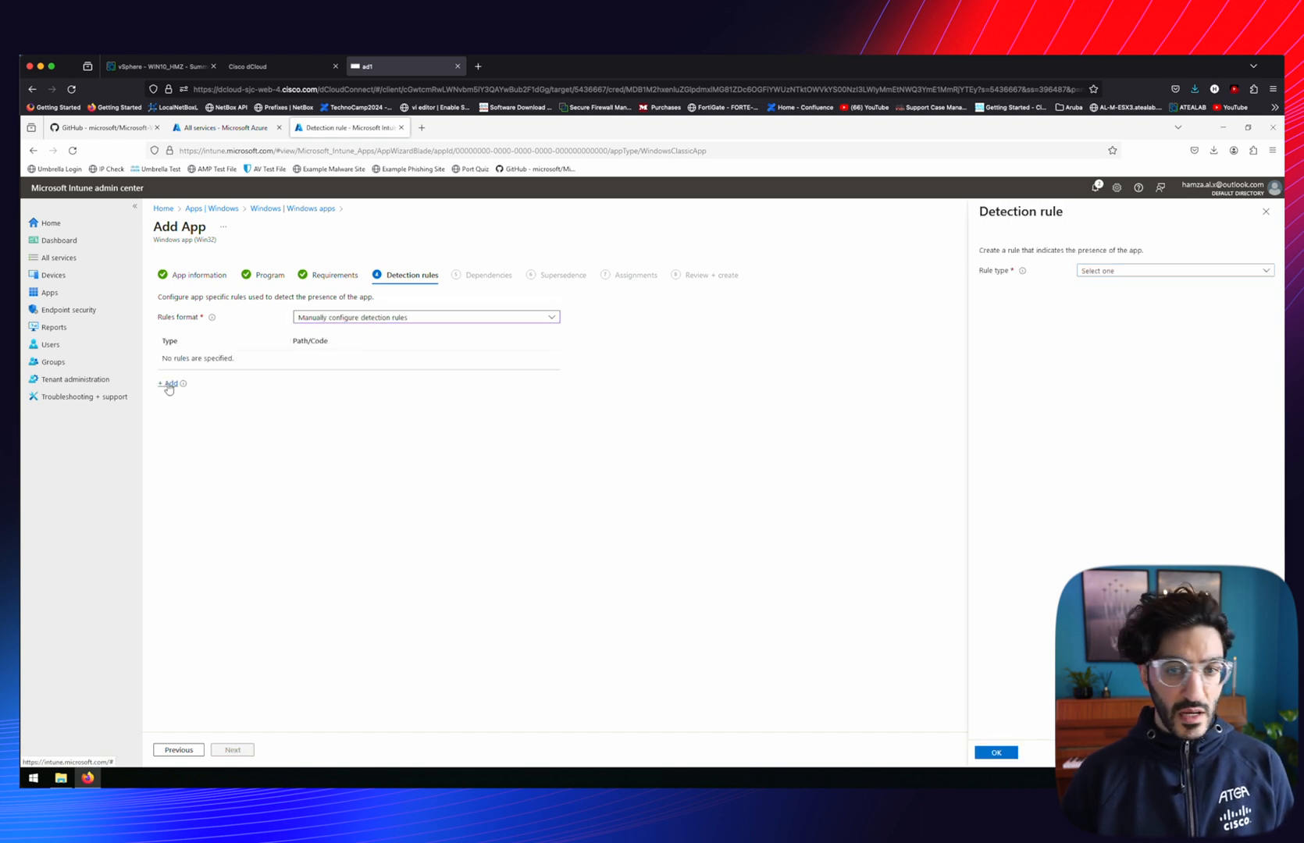
pyautogui.click(1090, 271)
pyautogui.click(1087, 286)
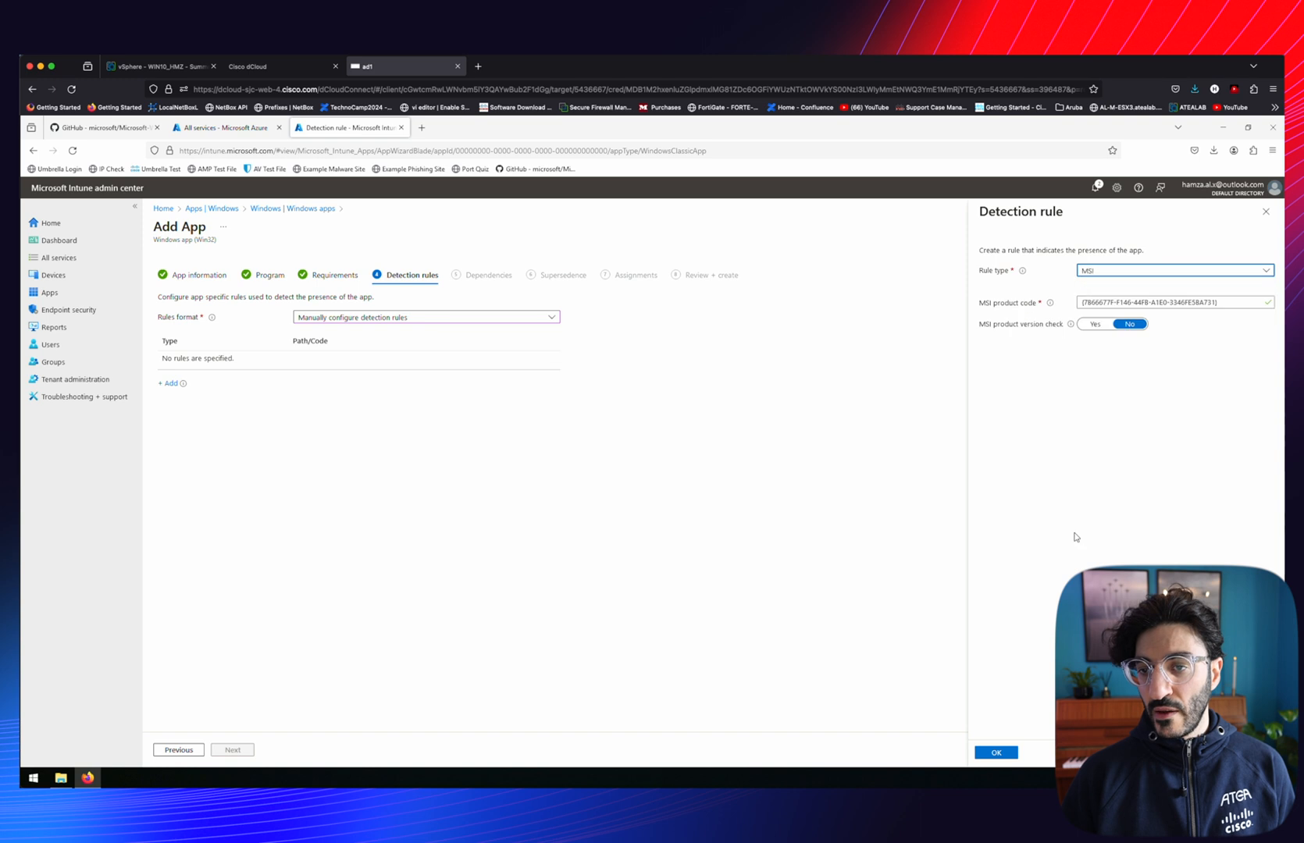
pyautogui.click(998, 753)
# Pass dependencies, supersedence, assignments and review, then create the Umbrella app
pyautogui.click(253, 750)
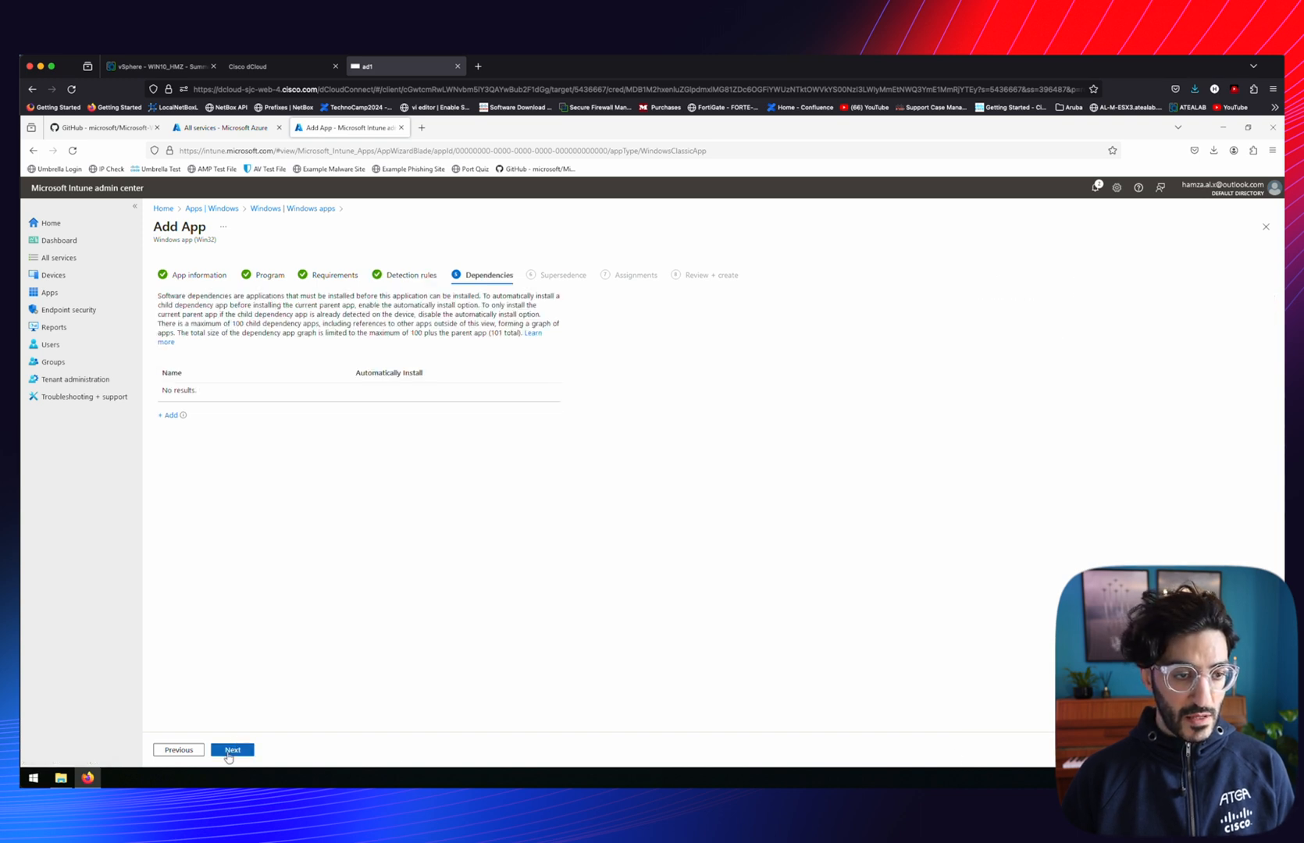
pyautogui.click(231, 751)
pyautogui.click(230, 751)
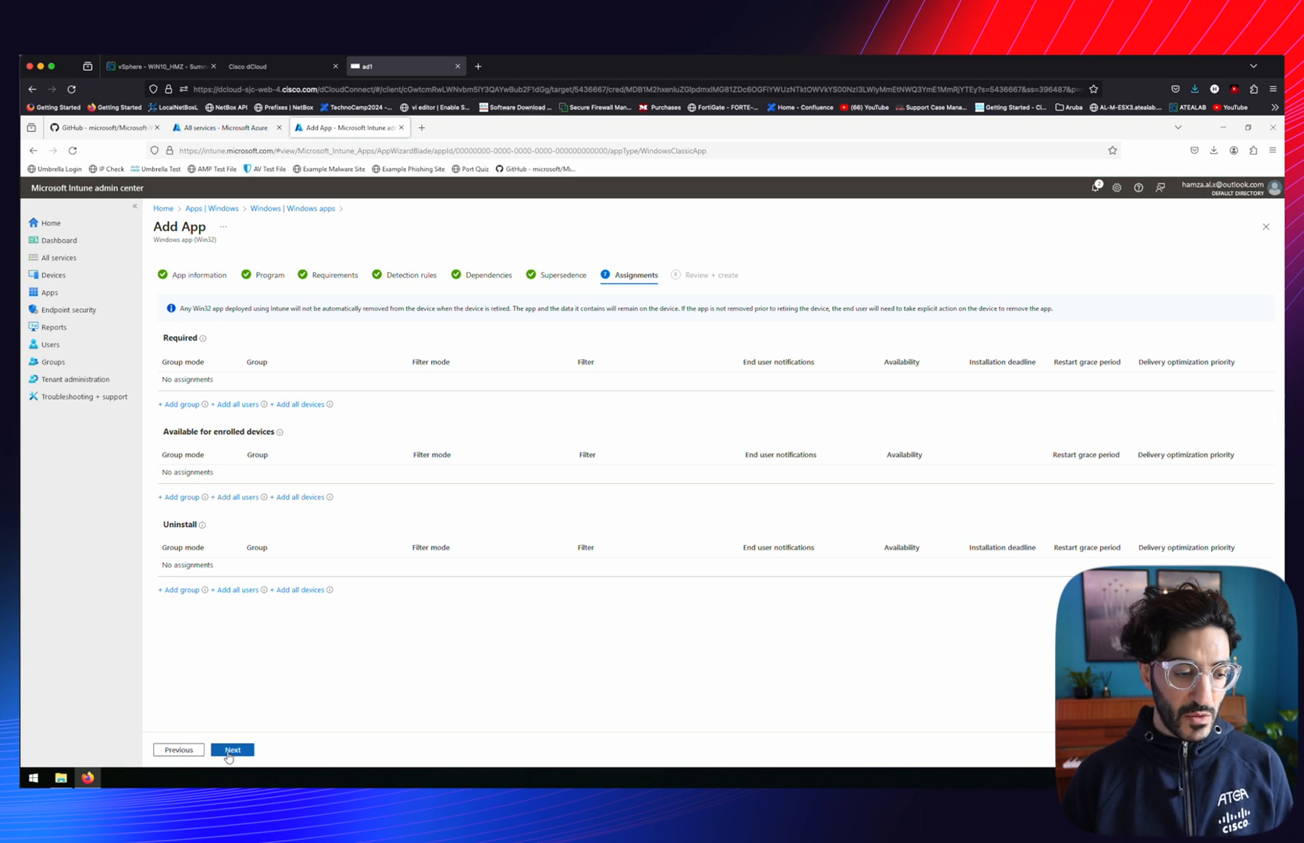
pyautogui.click(228, 751)
pyautogui.click(233, 750)
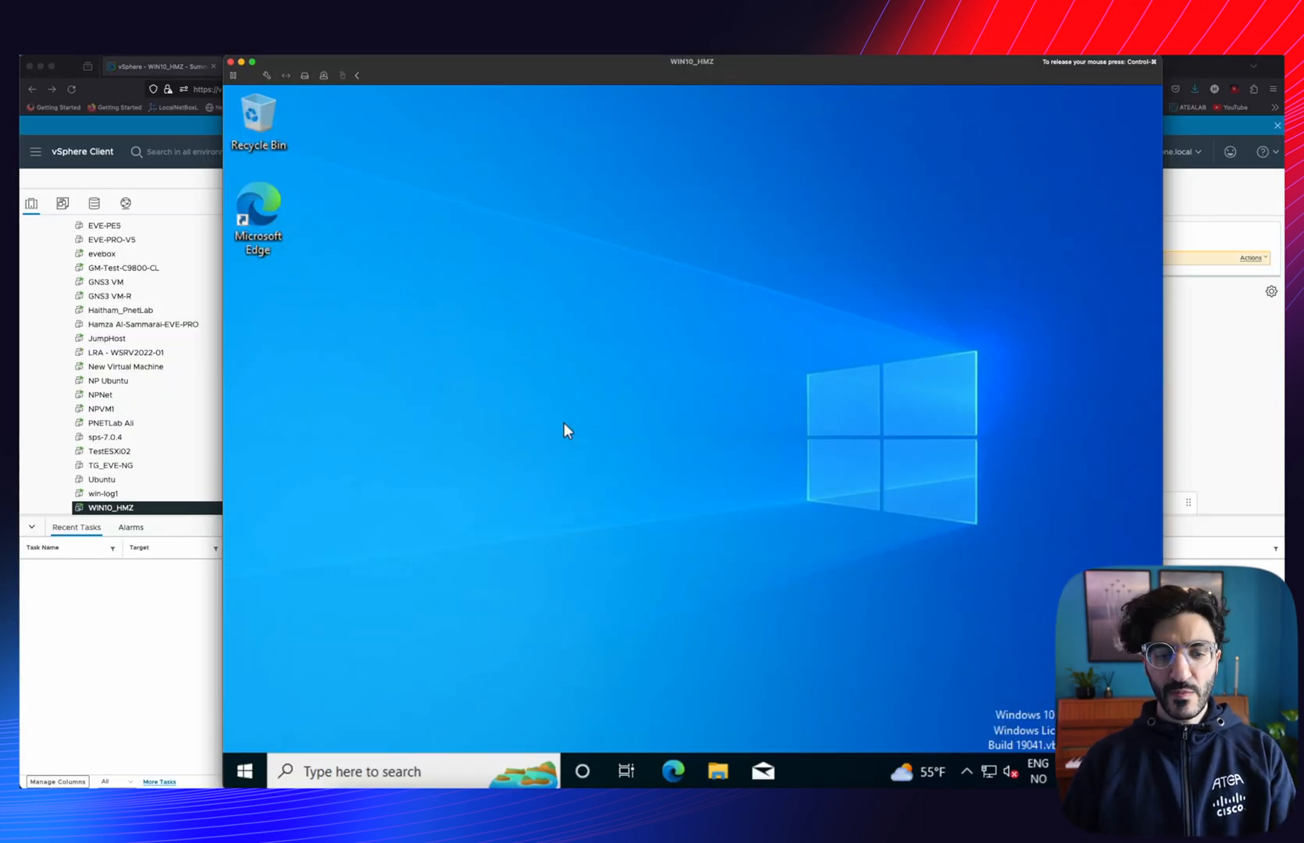
# Launch Company Portal via 'company' search, sign in, and let the organization manage this device
pyautogui.click(381, 770)
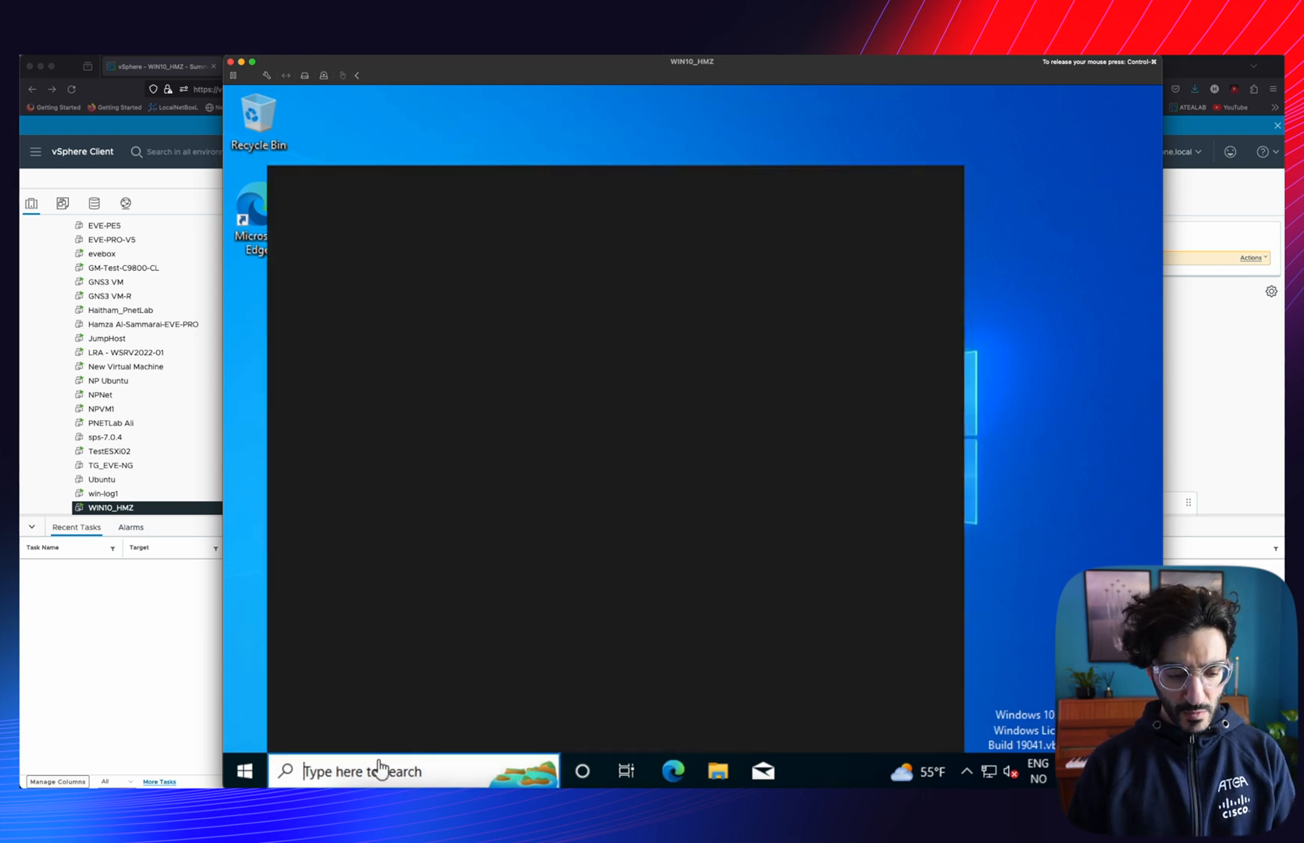
pyautogui.write('company')
pyautogui.press('Return')
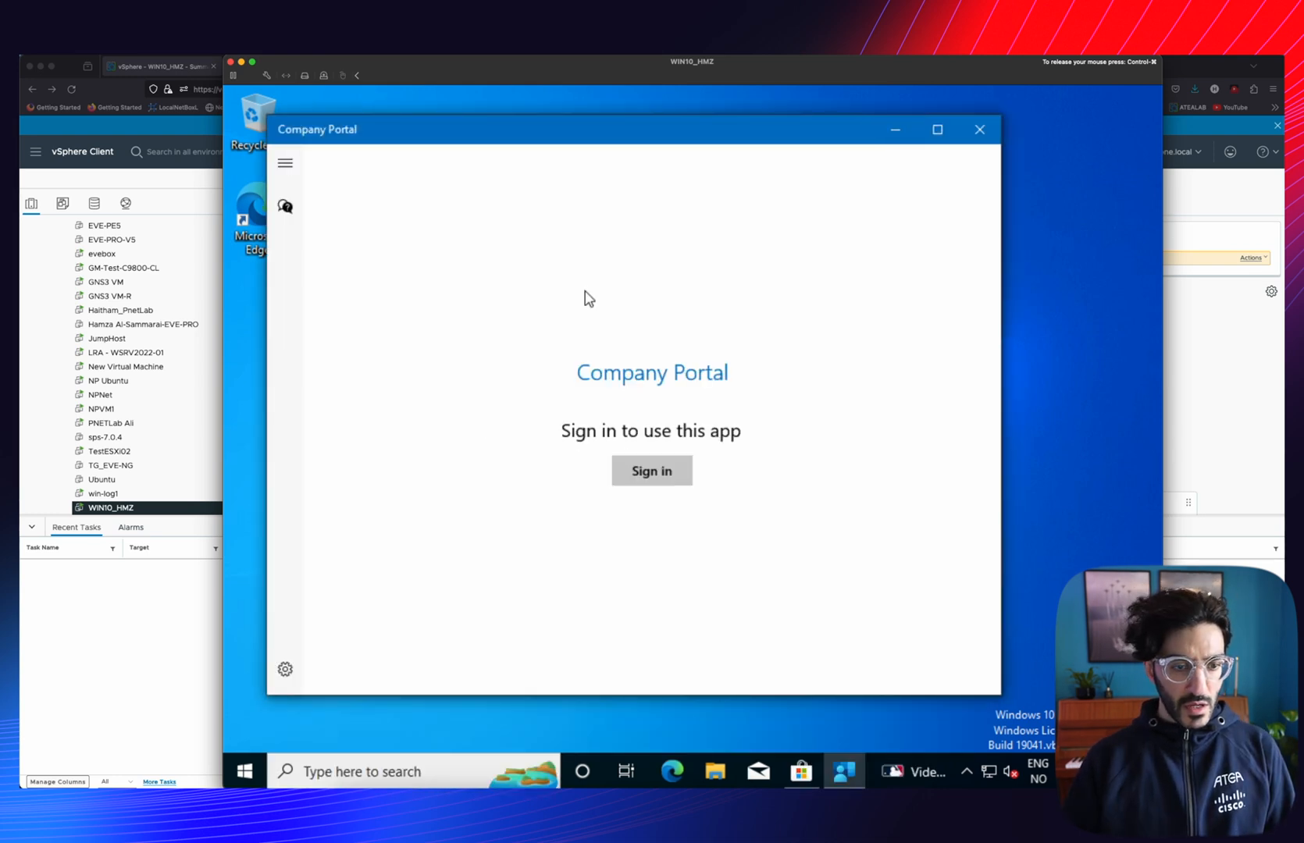
pyautogui.click(668, 480)
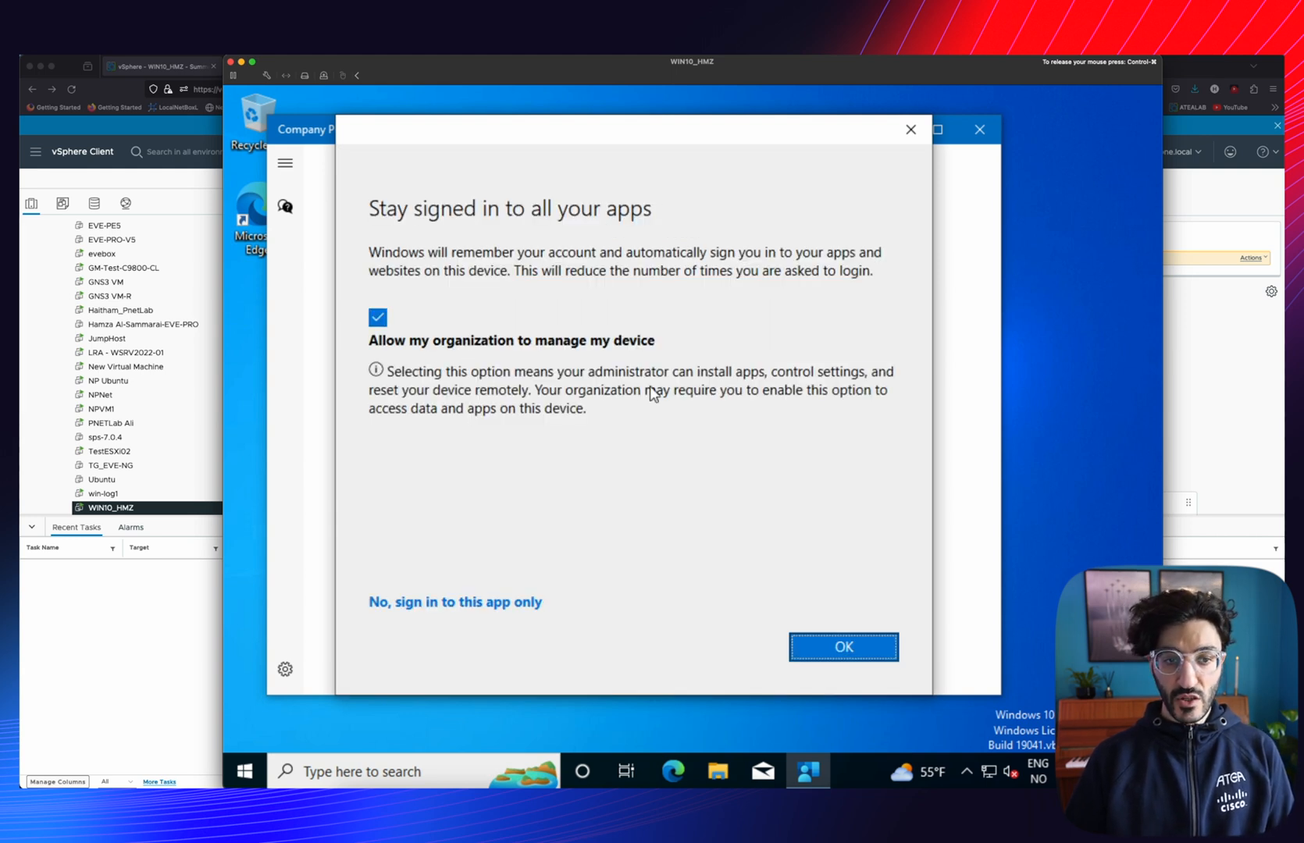
pyautogui.click(848, 646)
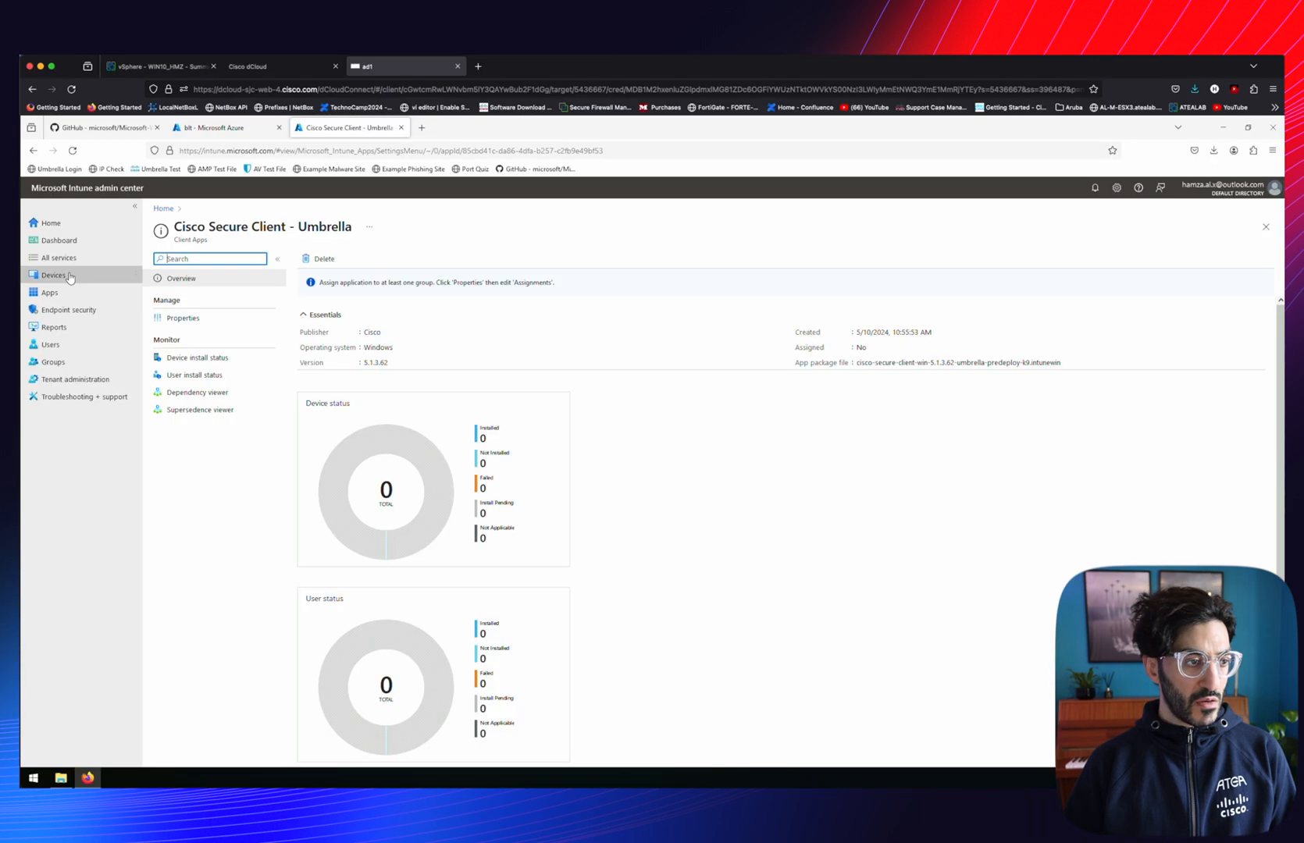
# Open the enrolled Windows device DESKTOP-OCCMKQR to check its details
pyautogui.click(70, 277)
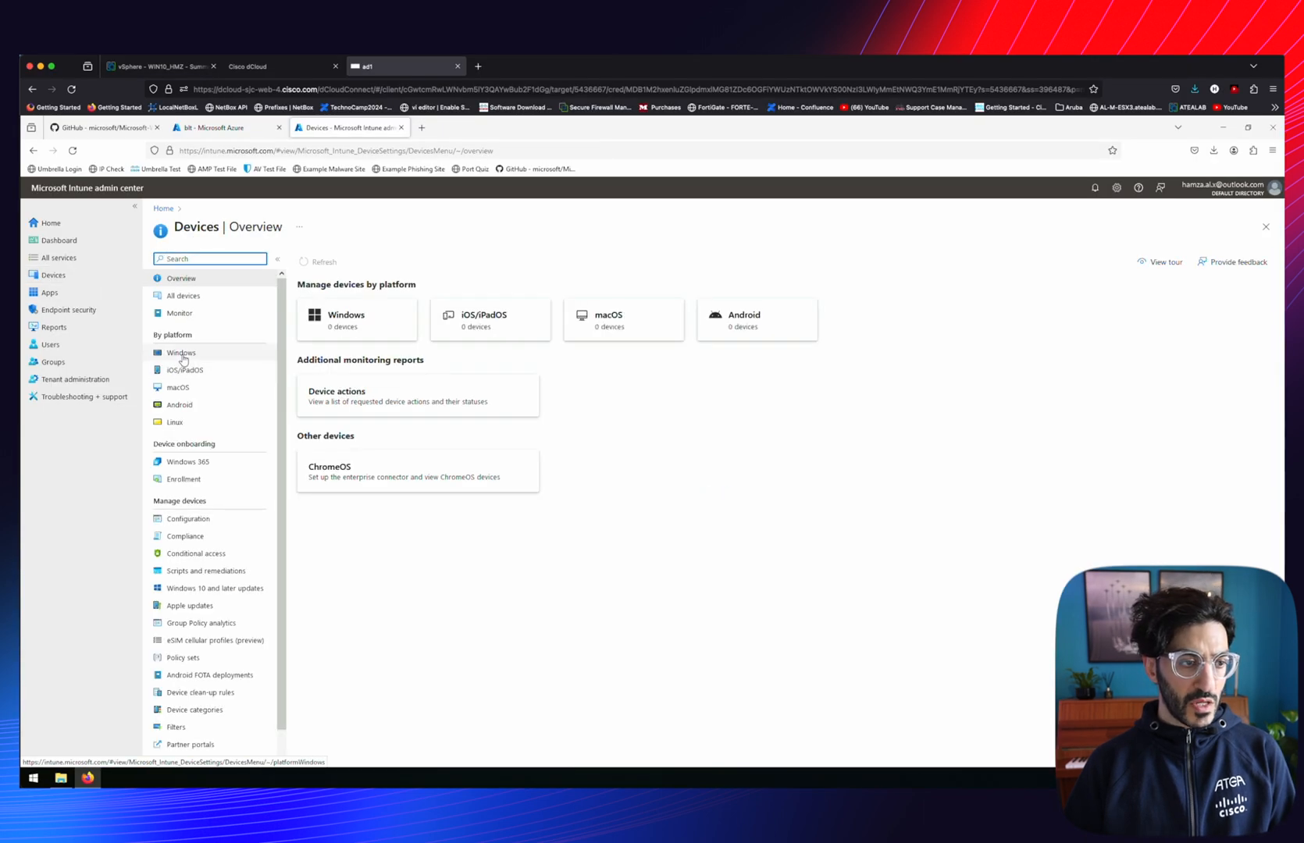
pyautogui.click(182, 354)
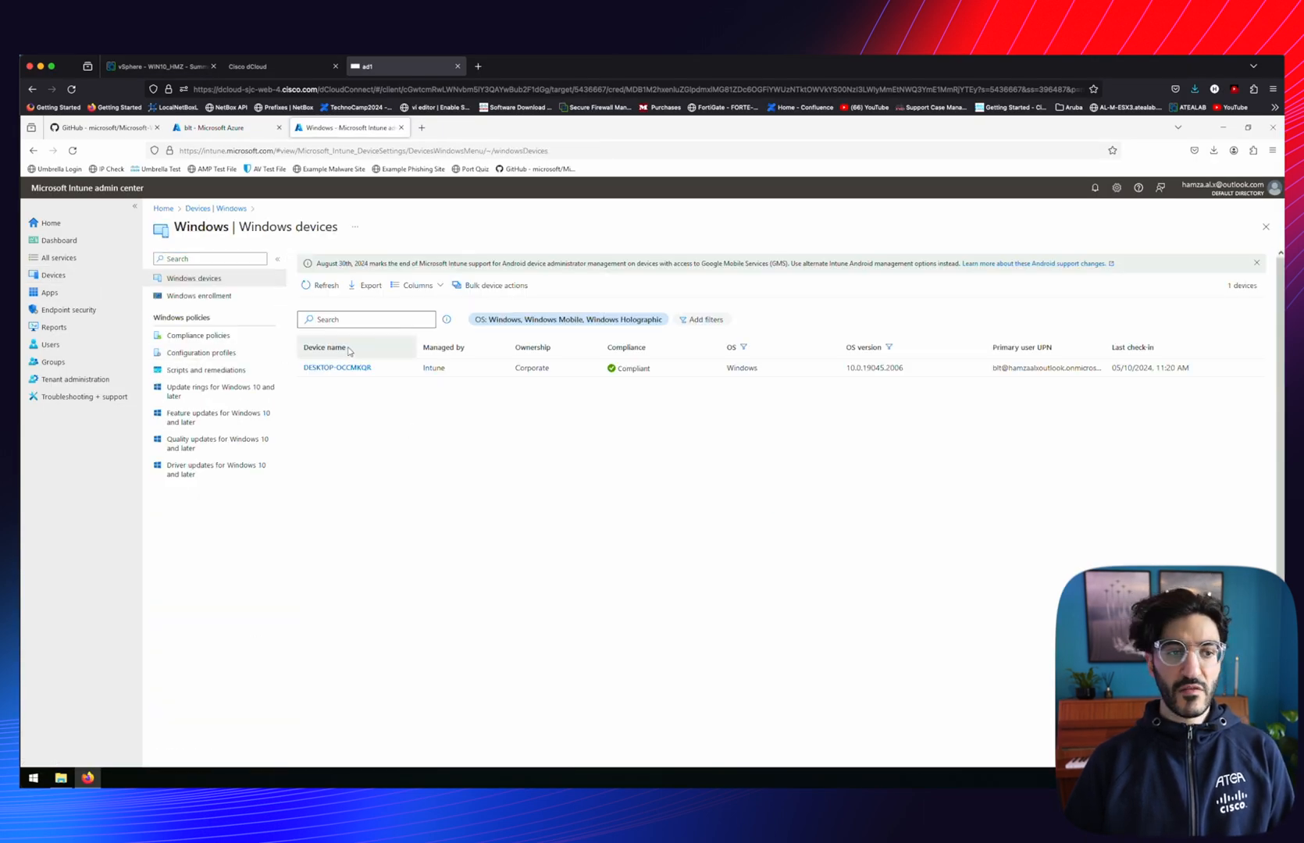
pyautogui.click(320, 367)
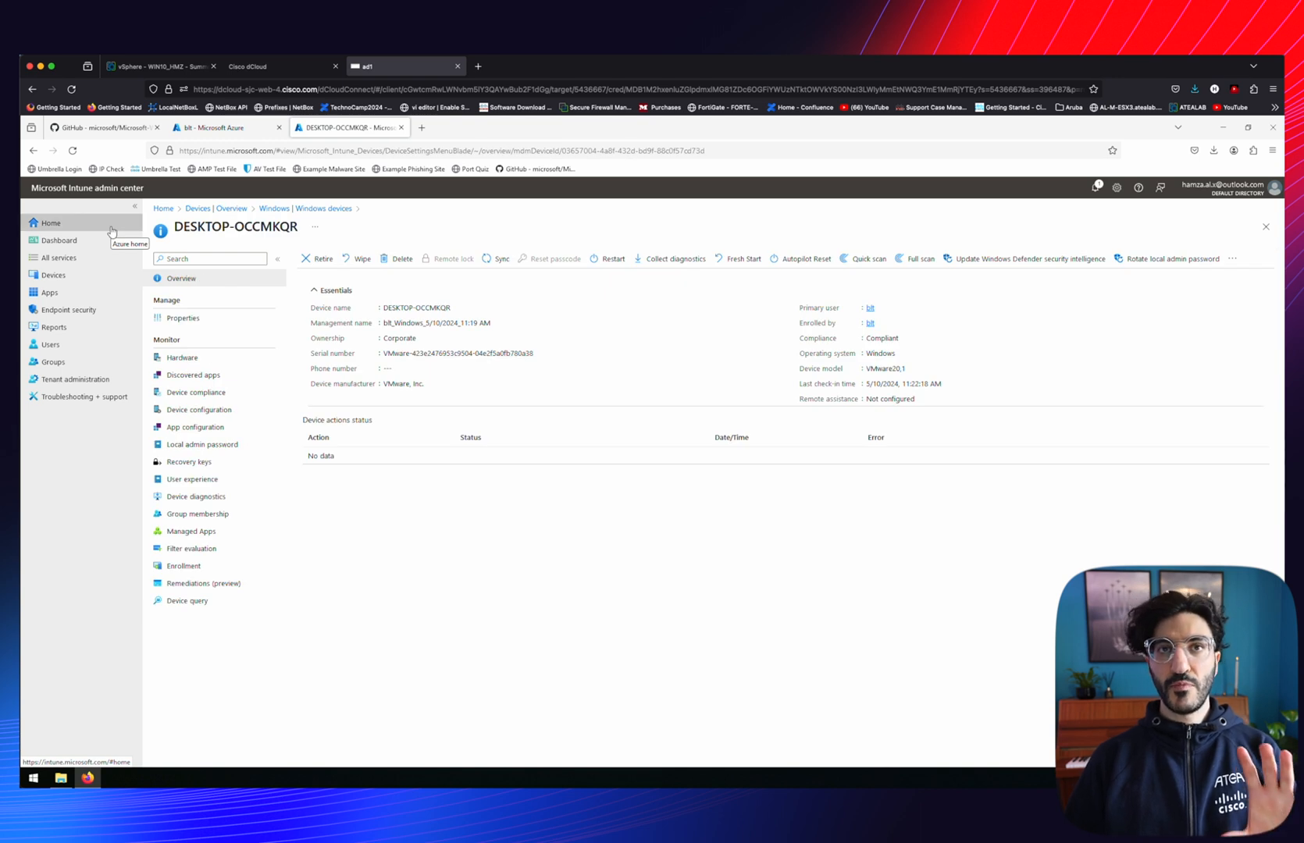
# Show the Windows apps list with both unassigned Cisco Secure Client 5.1.3.62 apps
pyautogui.click(50, 295)
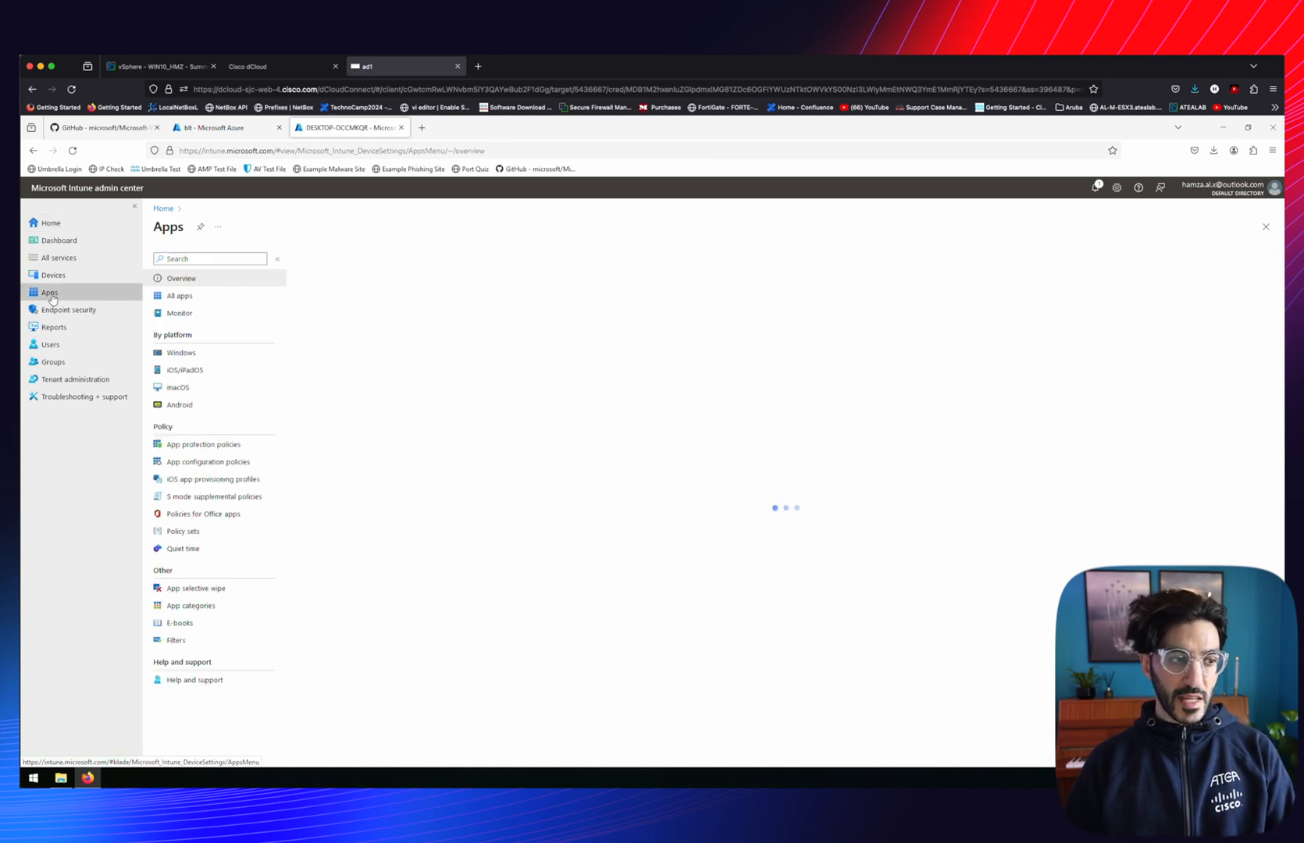
pyautogui.click(181, 353)
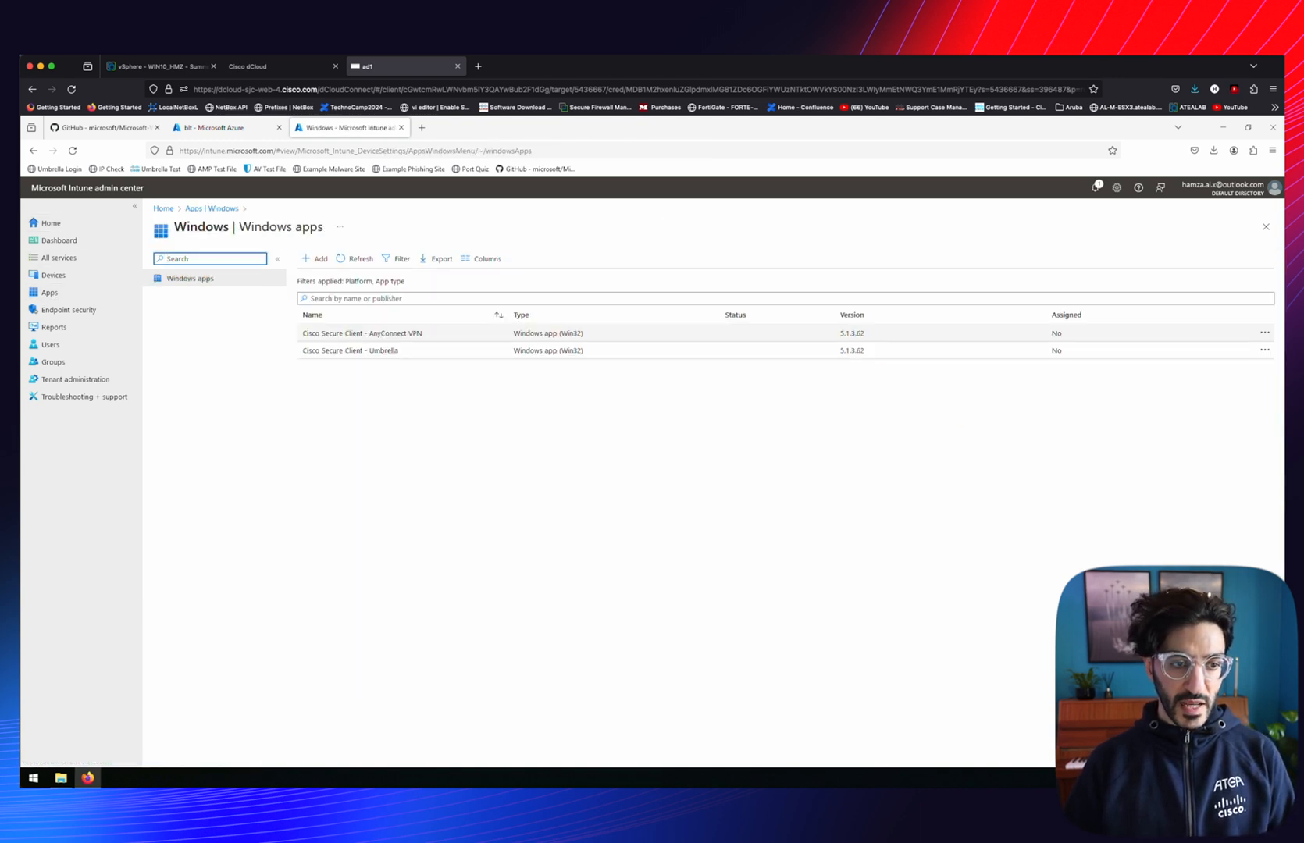
pyautogui.click(360, 333)
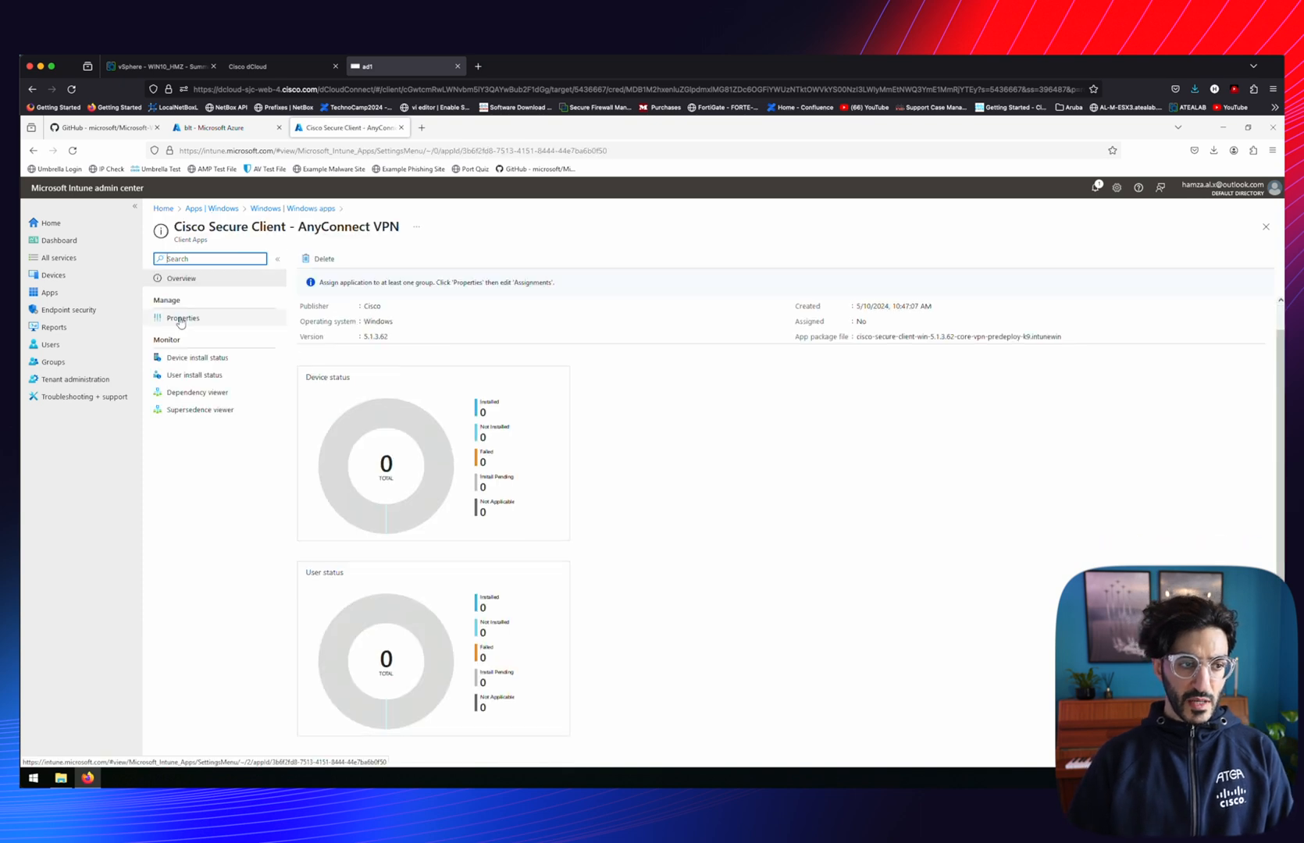
# Assign Cisco Secure Client - AnyConnect VPN as Required for all users and all devices, then review
pyautogui.click(181, 318)
pyautogui.scroll(-10, 343, 546)
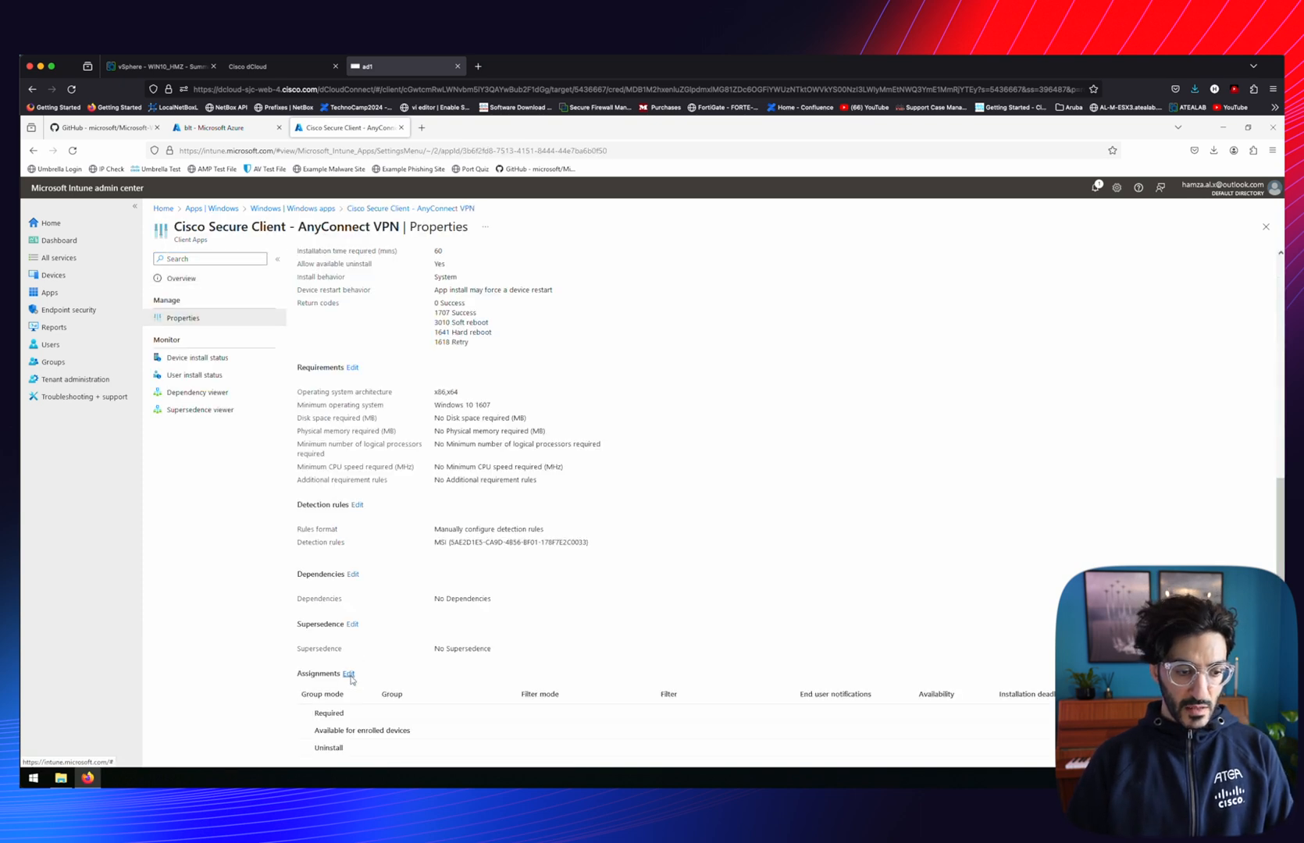
pyautogui.click(348, 674)
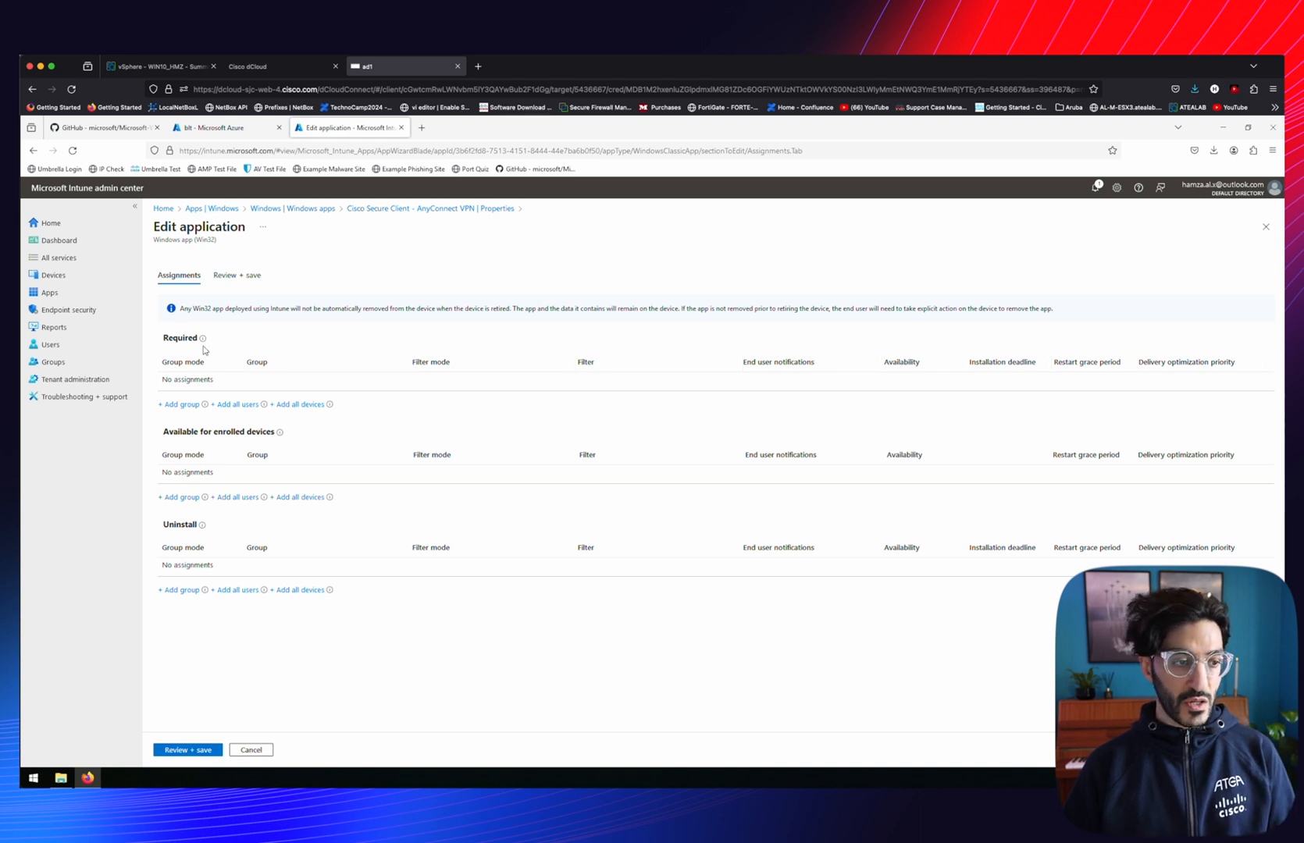
pyautogui.click(238, 404)
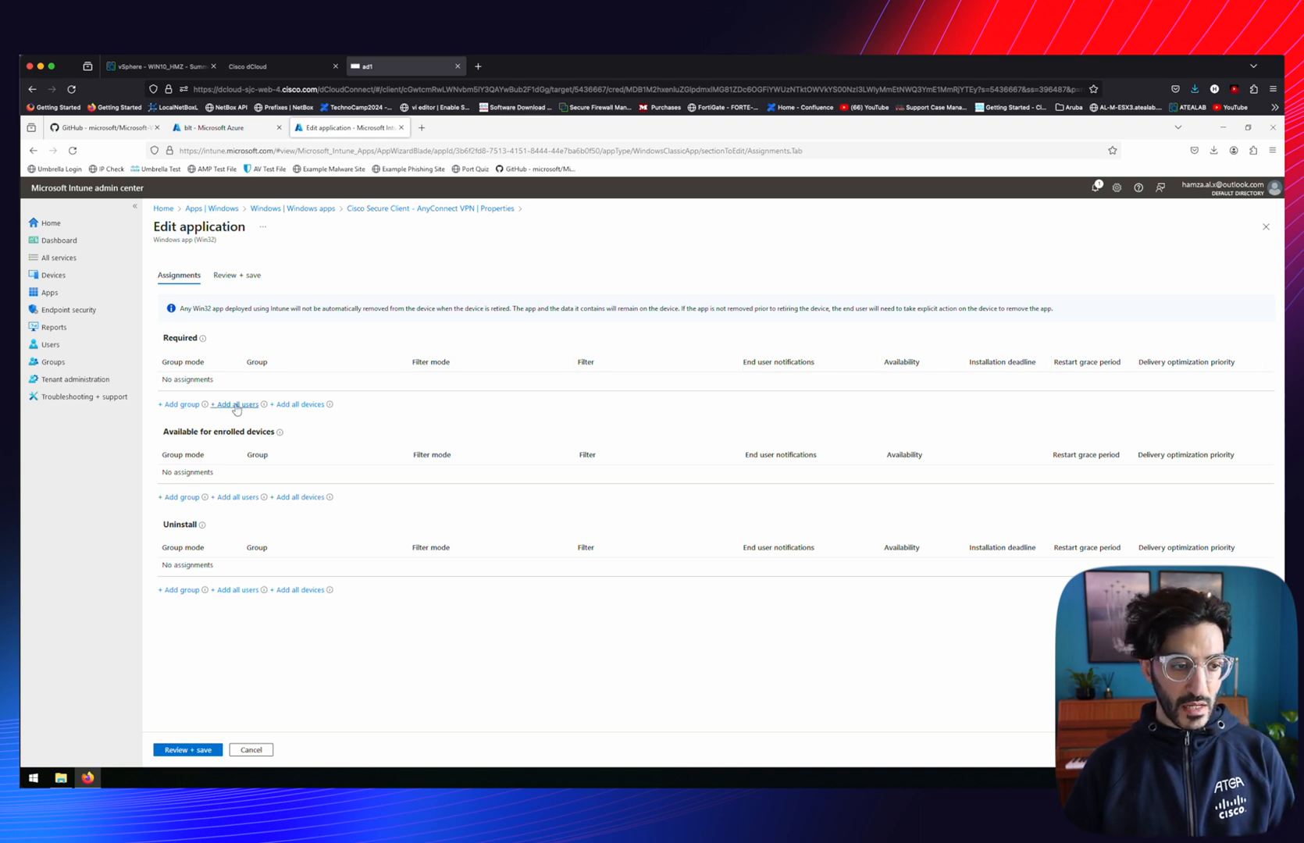
pyautogui.click(293, 403)
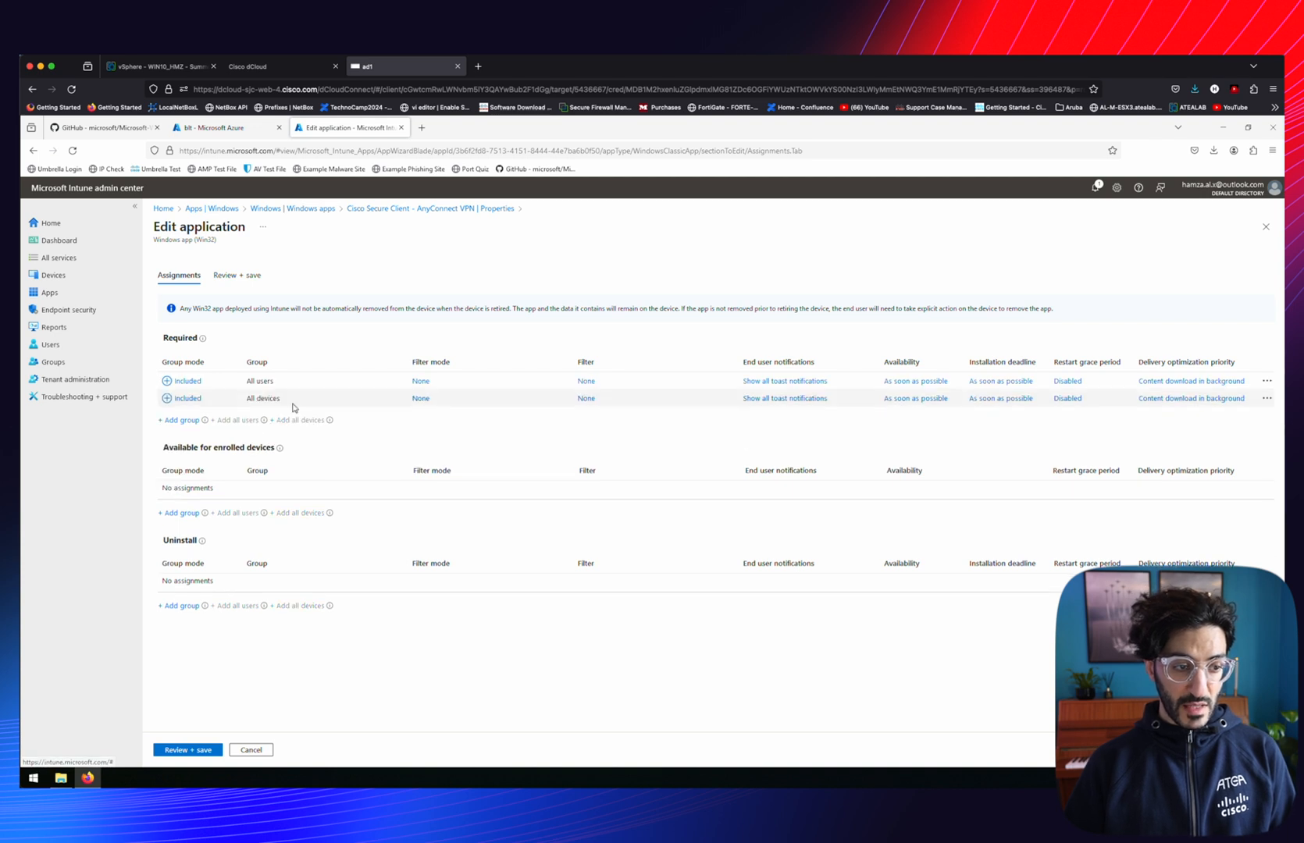
pyautogui.click(180, 751)
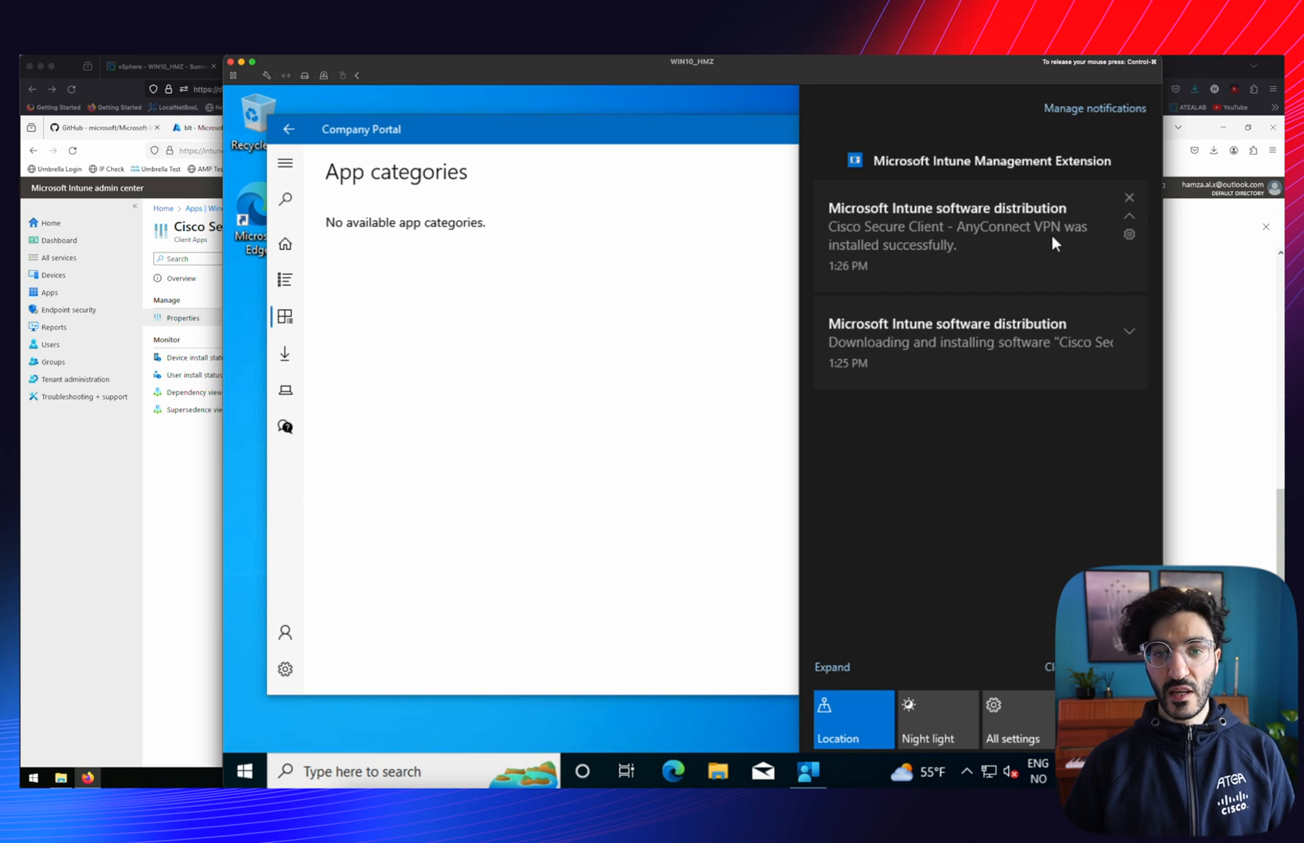
# Search 'cisco' on the VM and launch Cisco Secure Client, showing AnyConnect VPN ready to connect
pyautogui.click(751, 565)
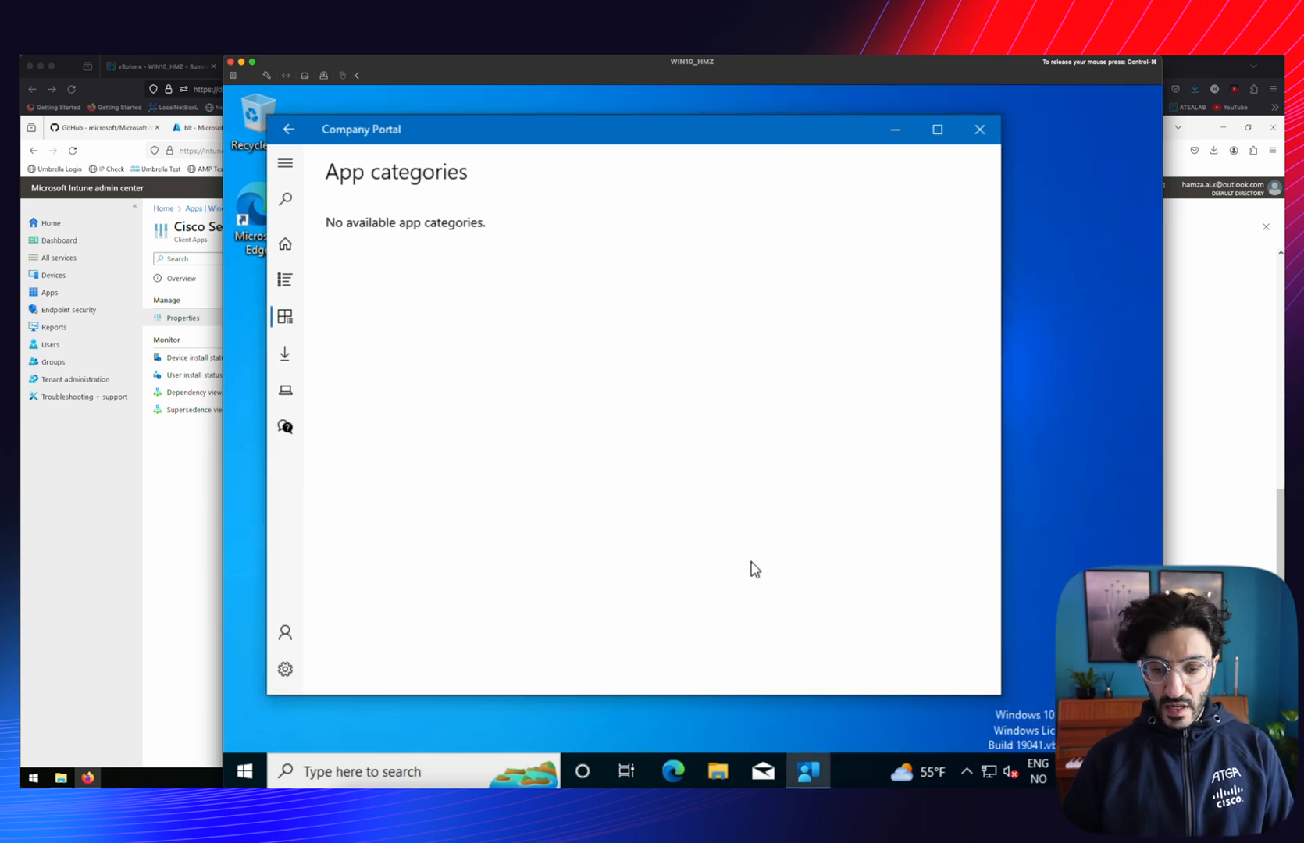
pyautogui.click(399, 772)
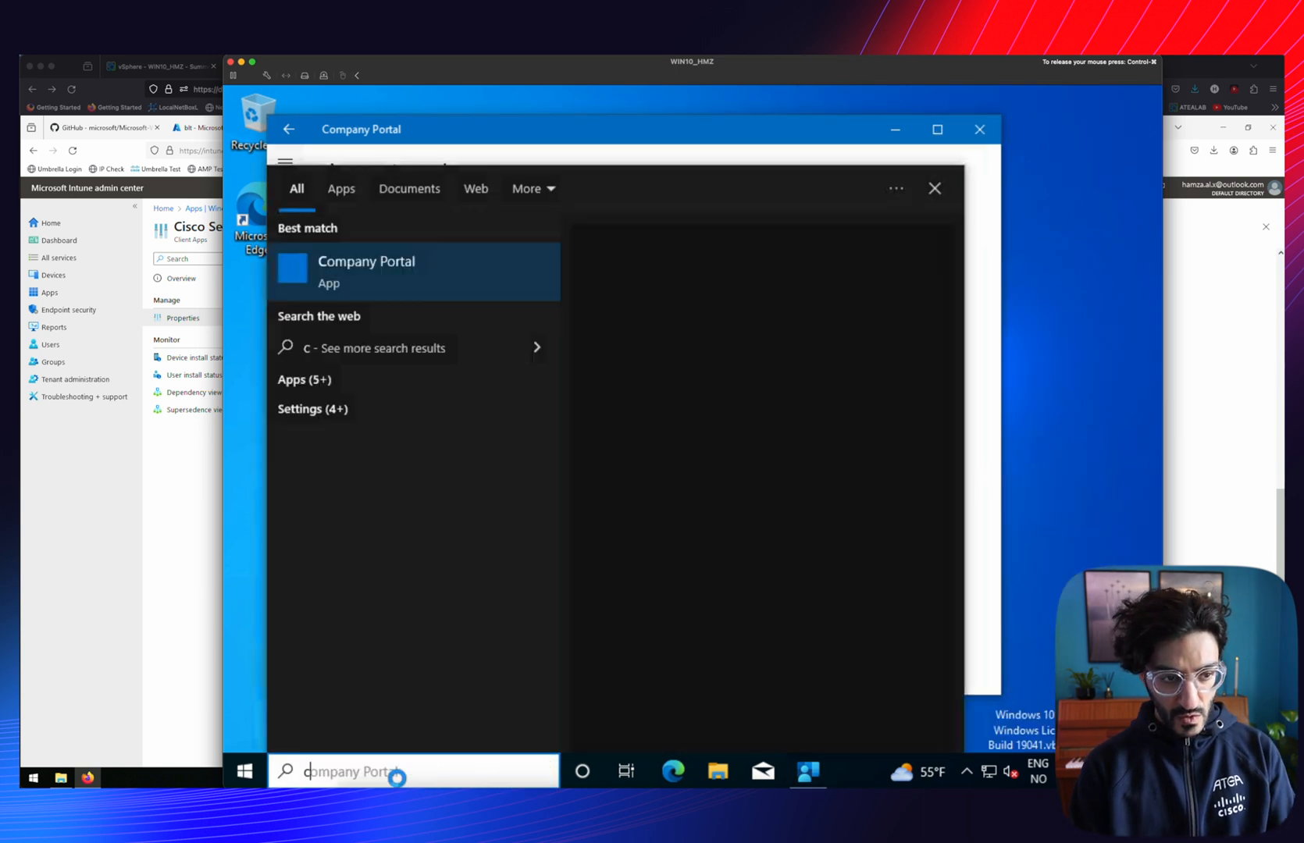
pyautogui.write('cisco')
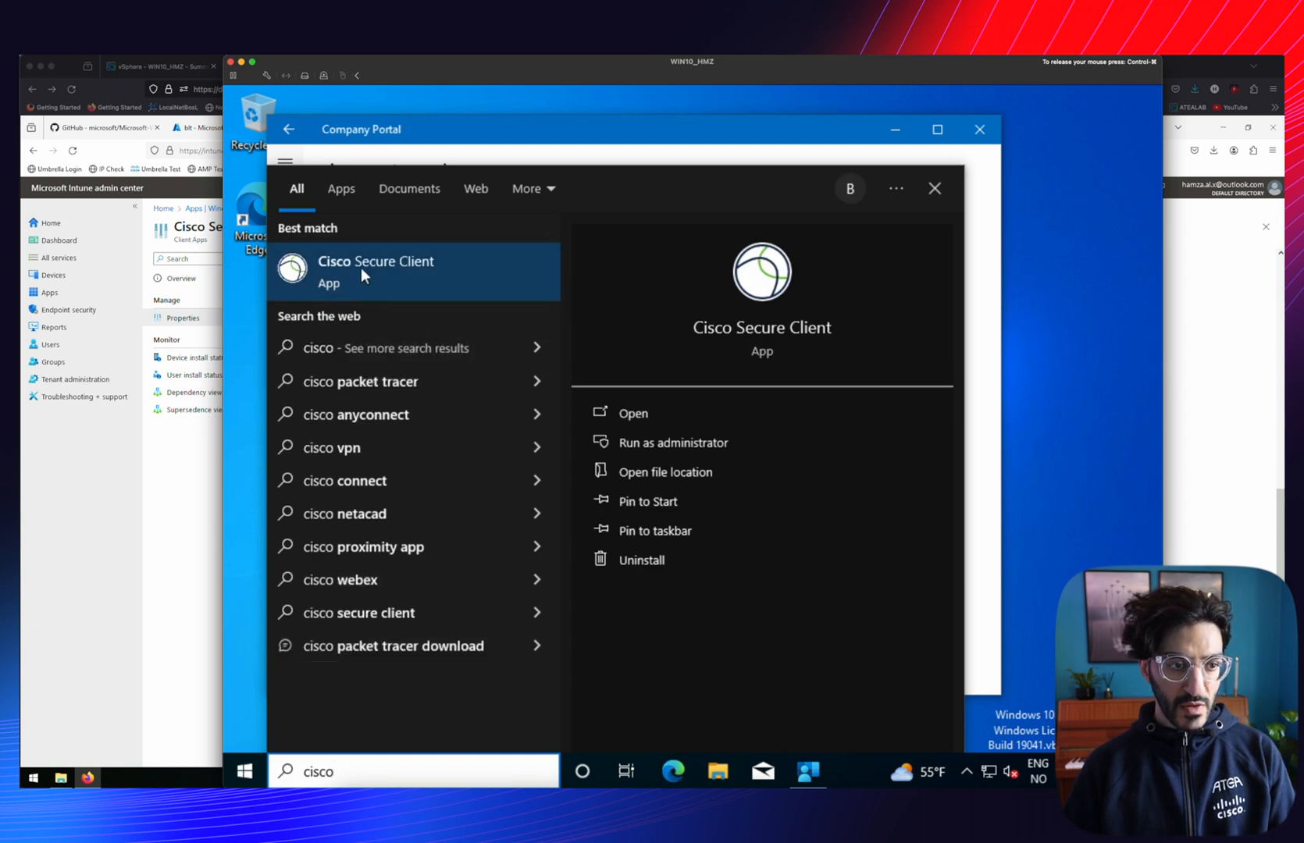
pyautogui.click(361, 267)
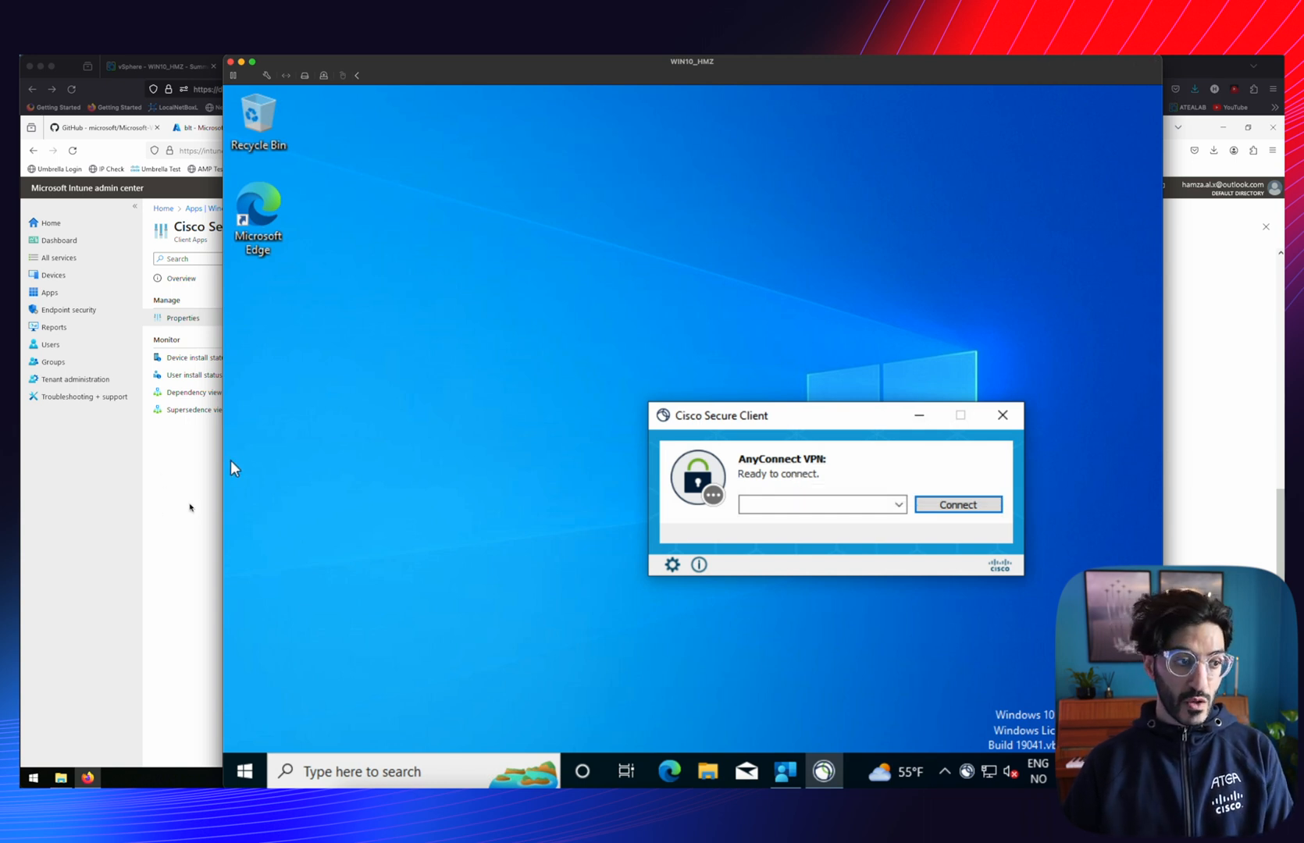
pyautogui.click(192, 508)
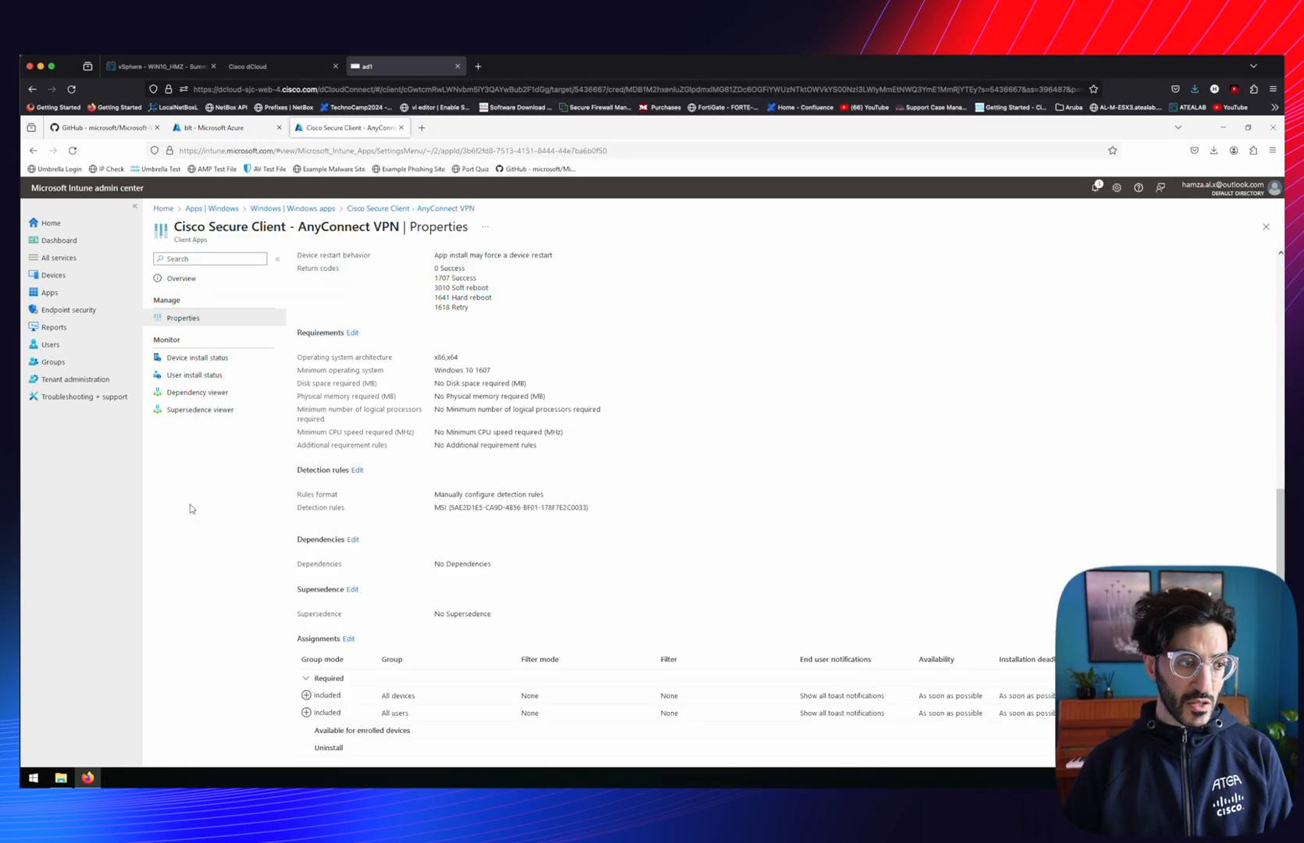
# Make Cisco Secure Client - Umbrella Required for all users and all devices and save the assignments
pyautogui.click(50, 292)
pyautogui.click(180, 353)
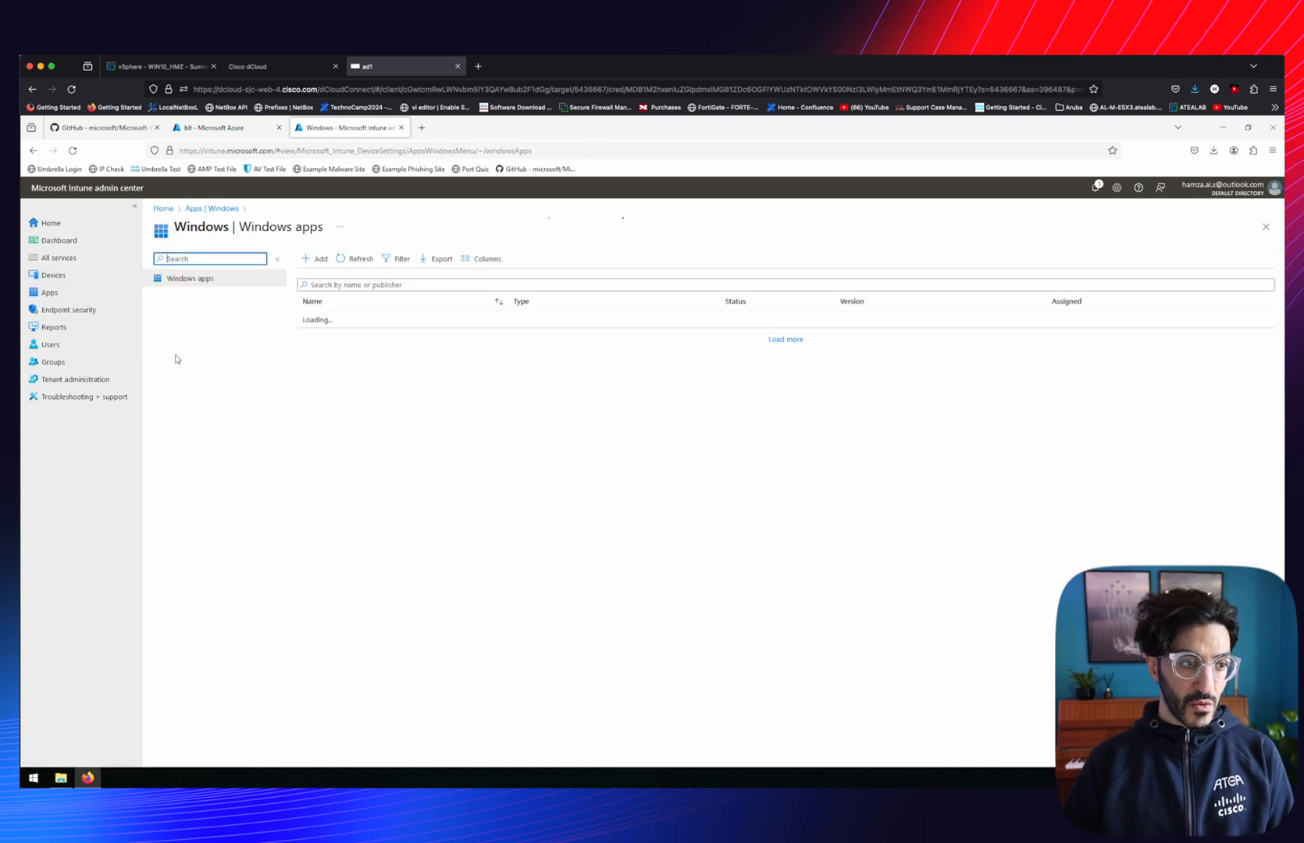
pyautogui.click(334, 352)
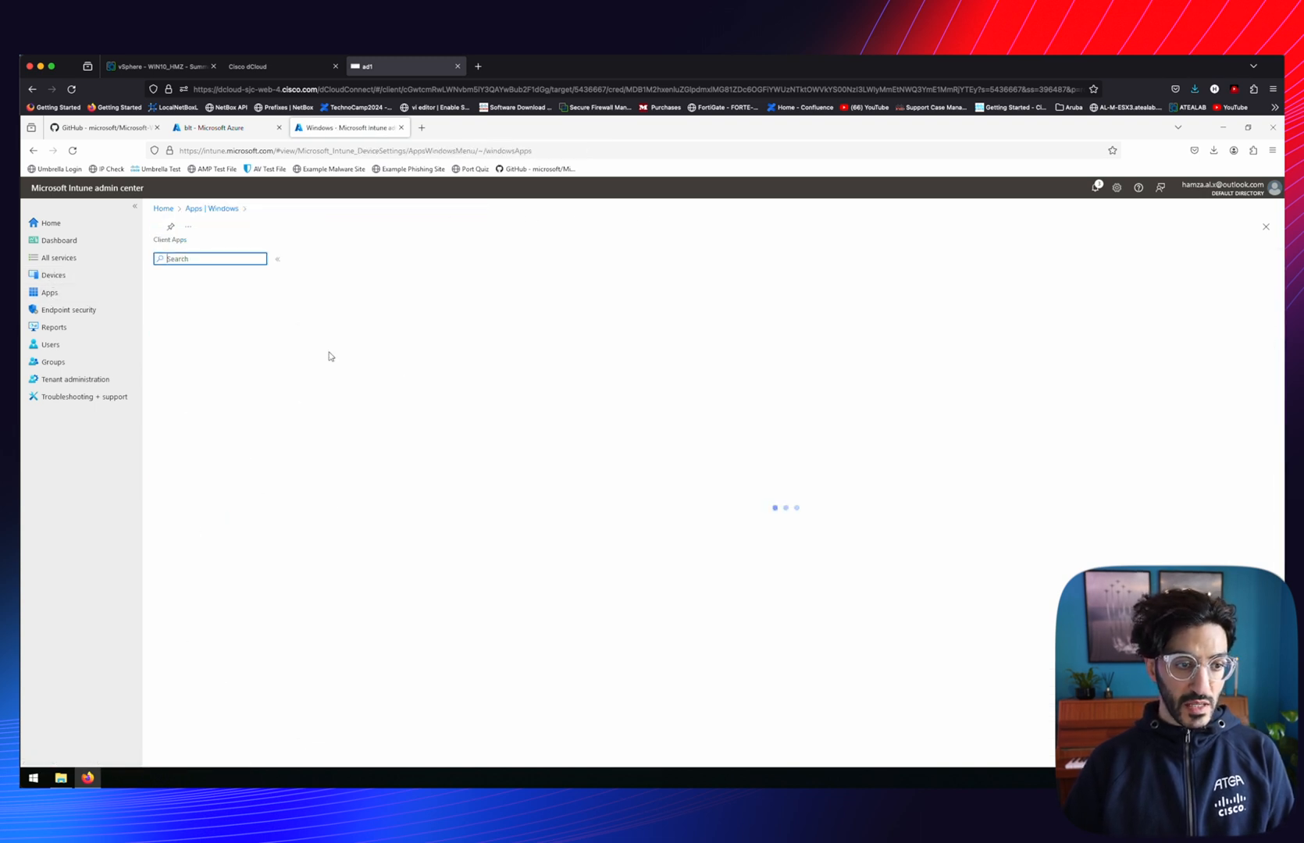
pyautogui.click(176, 320)
pyautogui.scroll(-5, 349, 675)
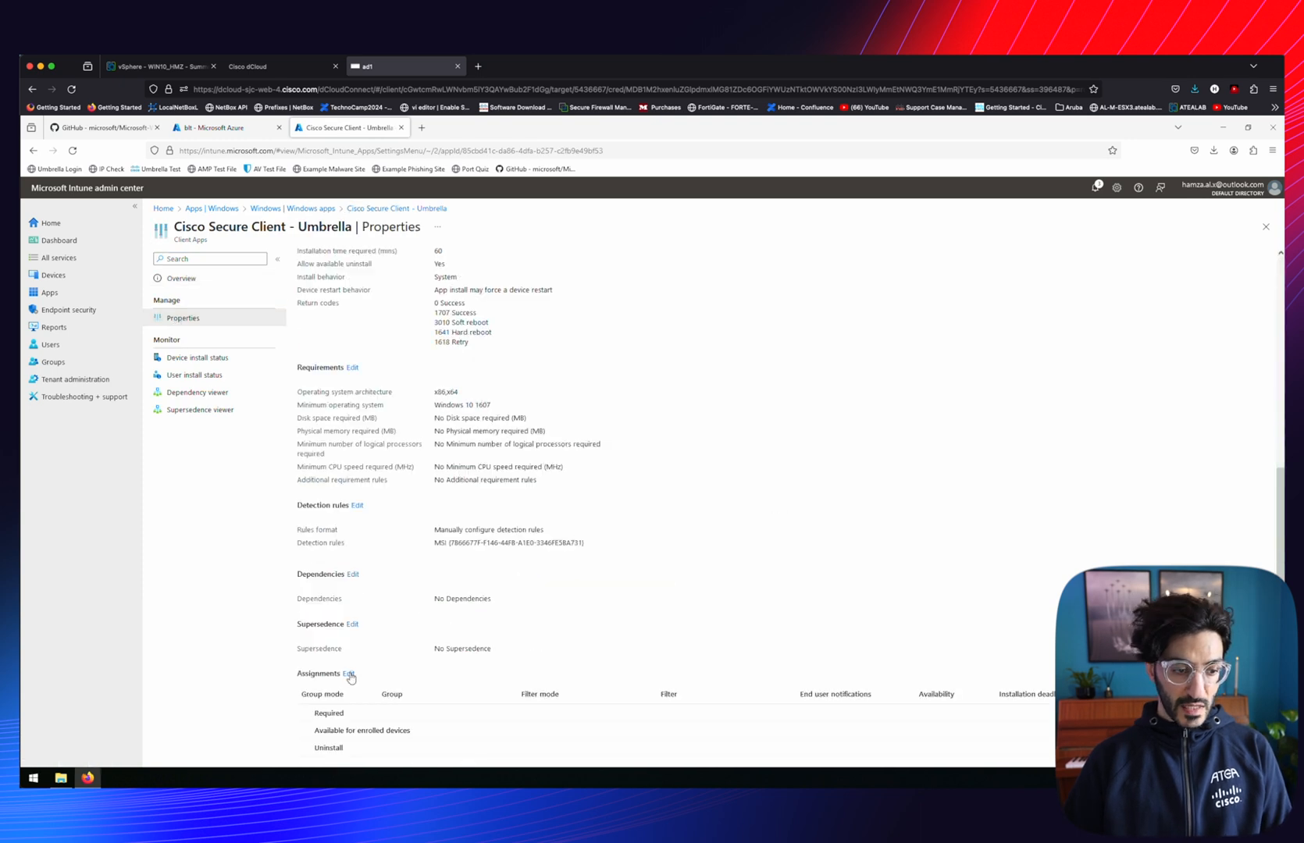
pyautogui.click(350, 677)
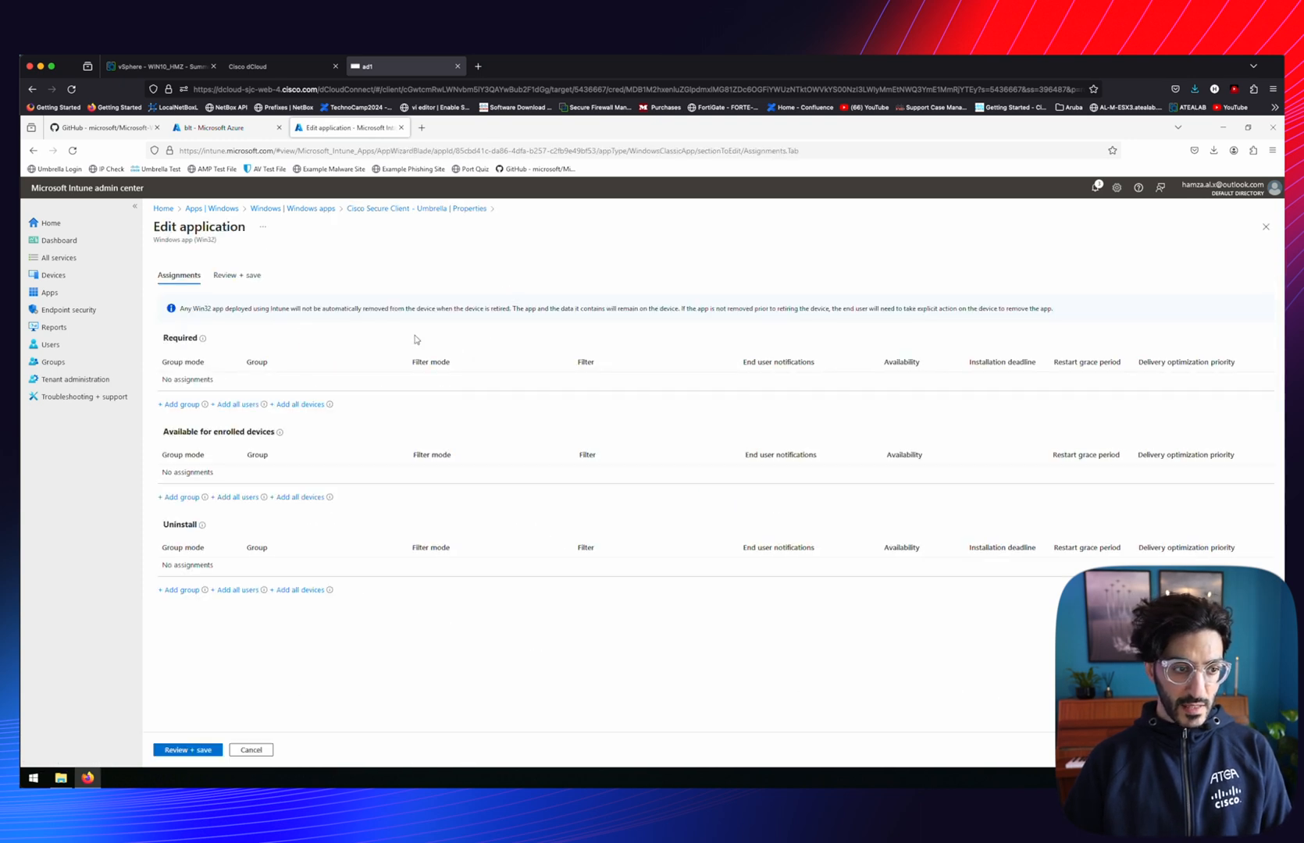
pyautogui.click(233, 405)
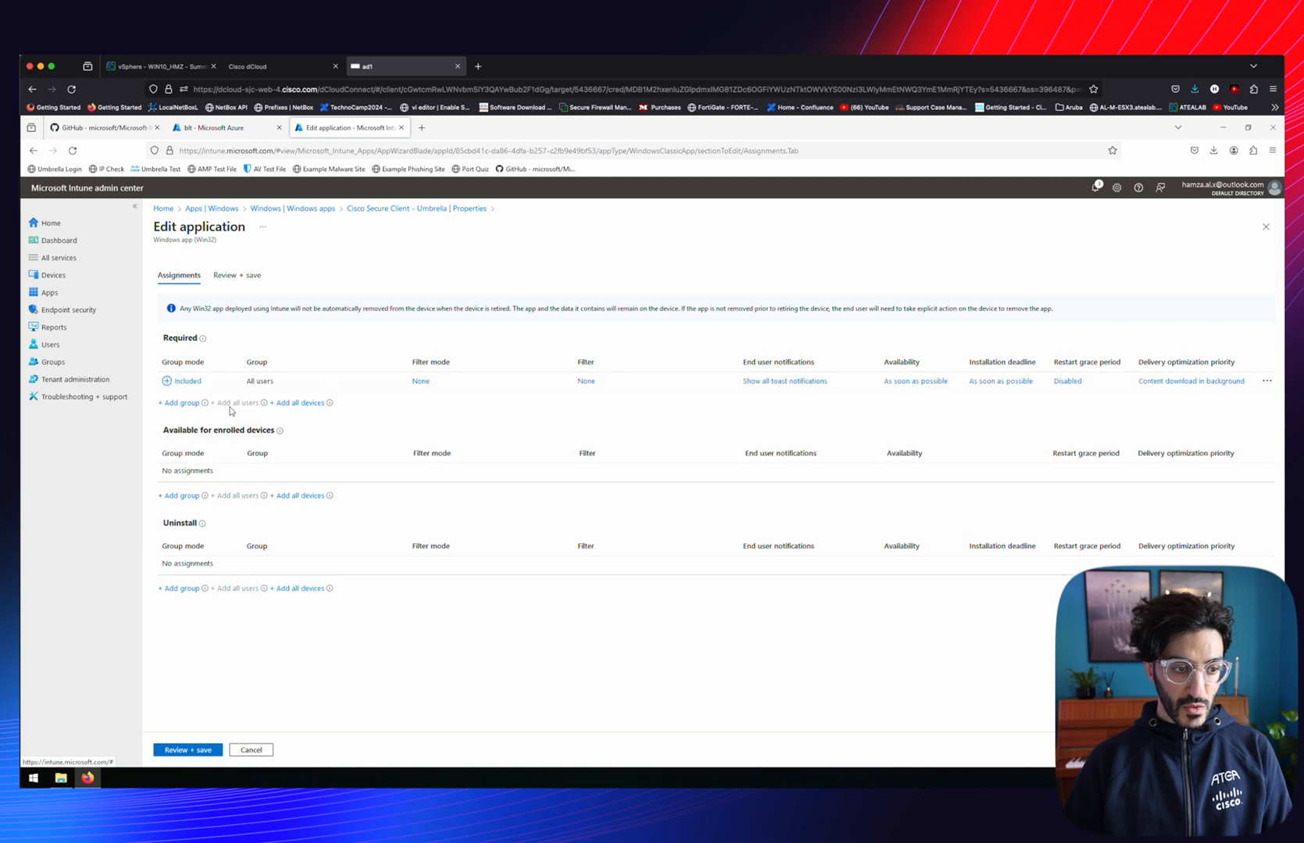
pyautogui.click(315, 403)
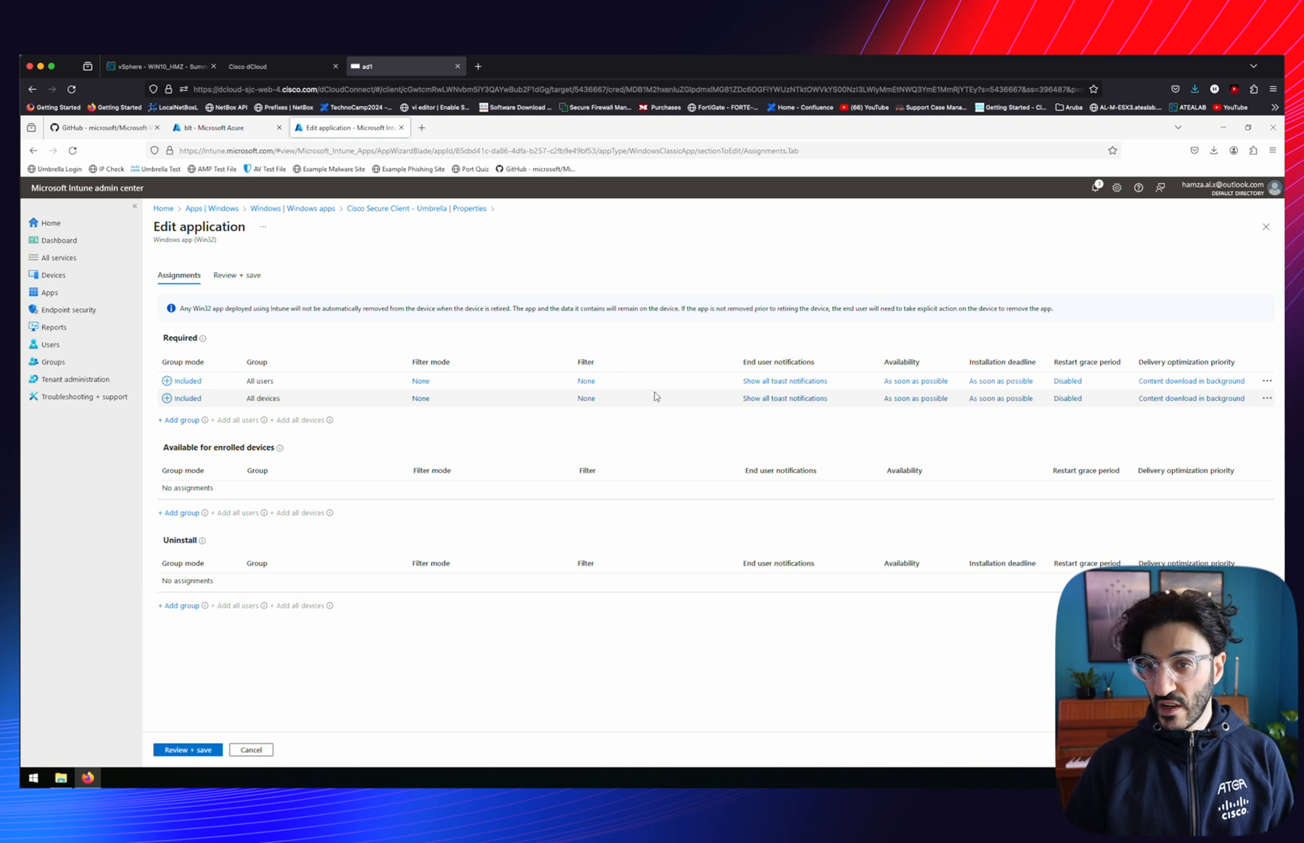
pyautogui.click(192, 751)
pyautogui.click(175, 751)
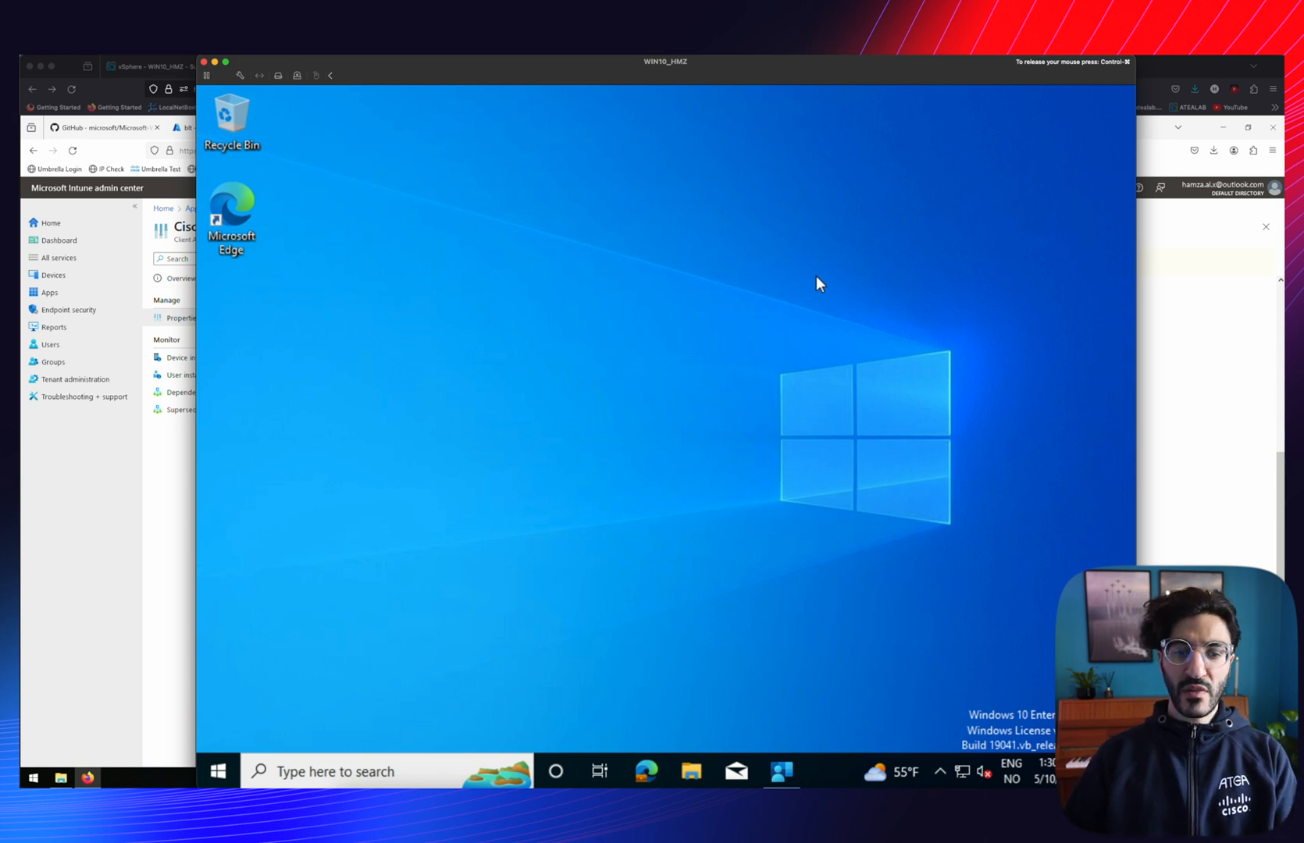
# Load welcome.umbrella.com/oops in Edge on the VM, which reports Umbrella DNS not in use
pyautogui.click(647, 770)
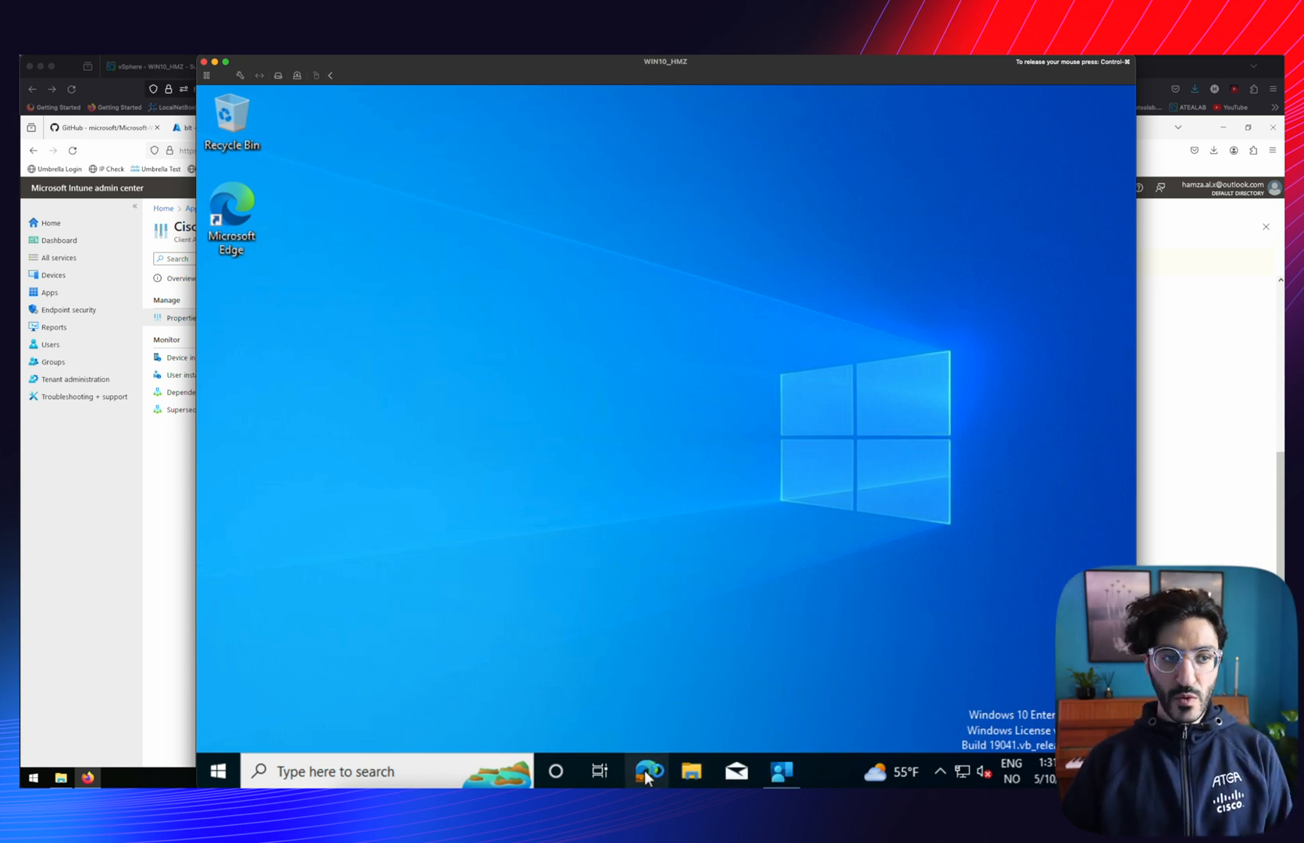
pyautogui.write('https://welcome.umbrella.com/oops/')
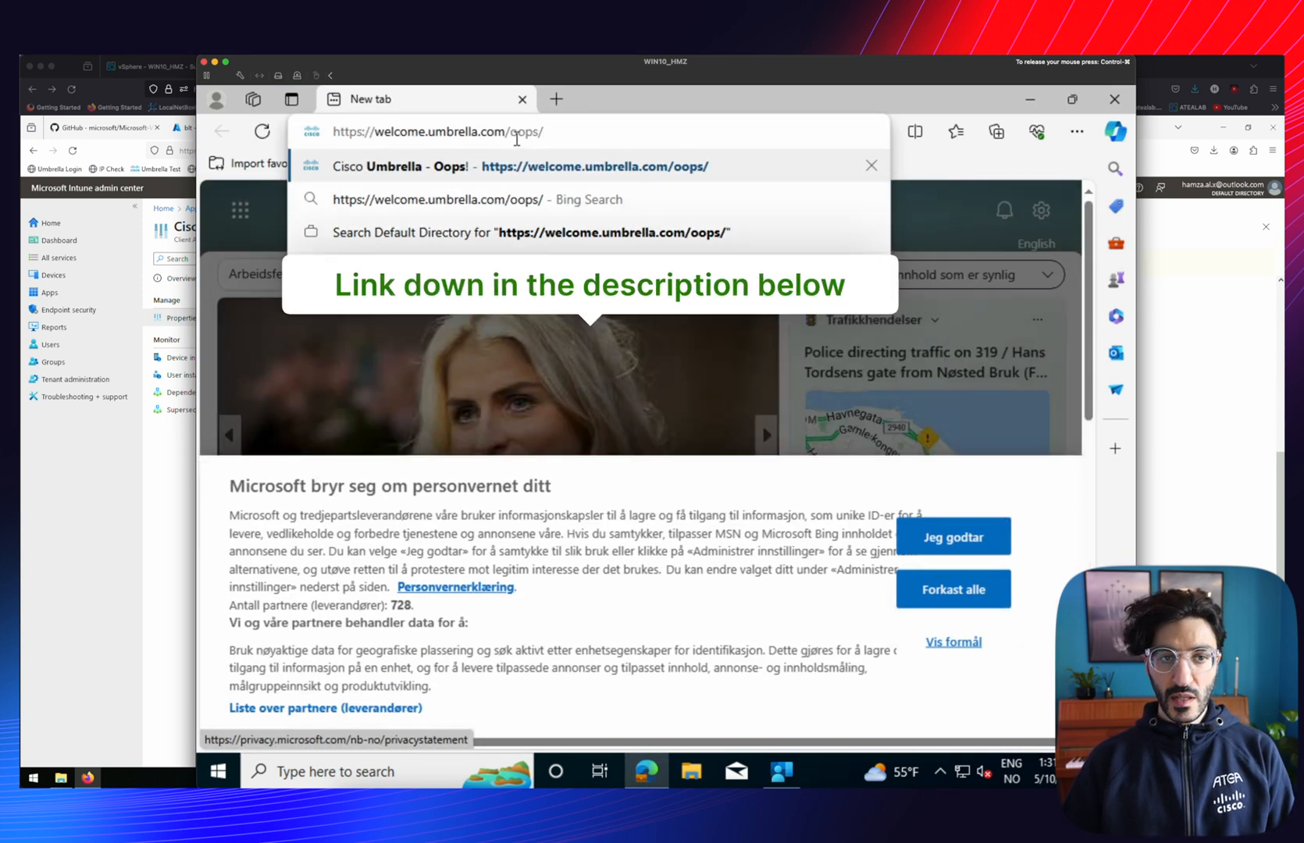
pyautogui.press('Return')
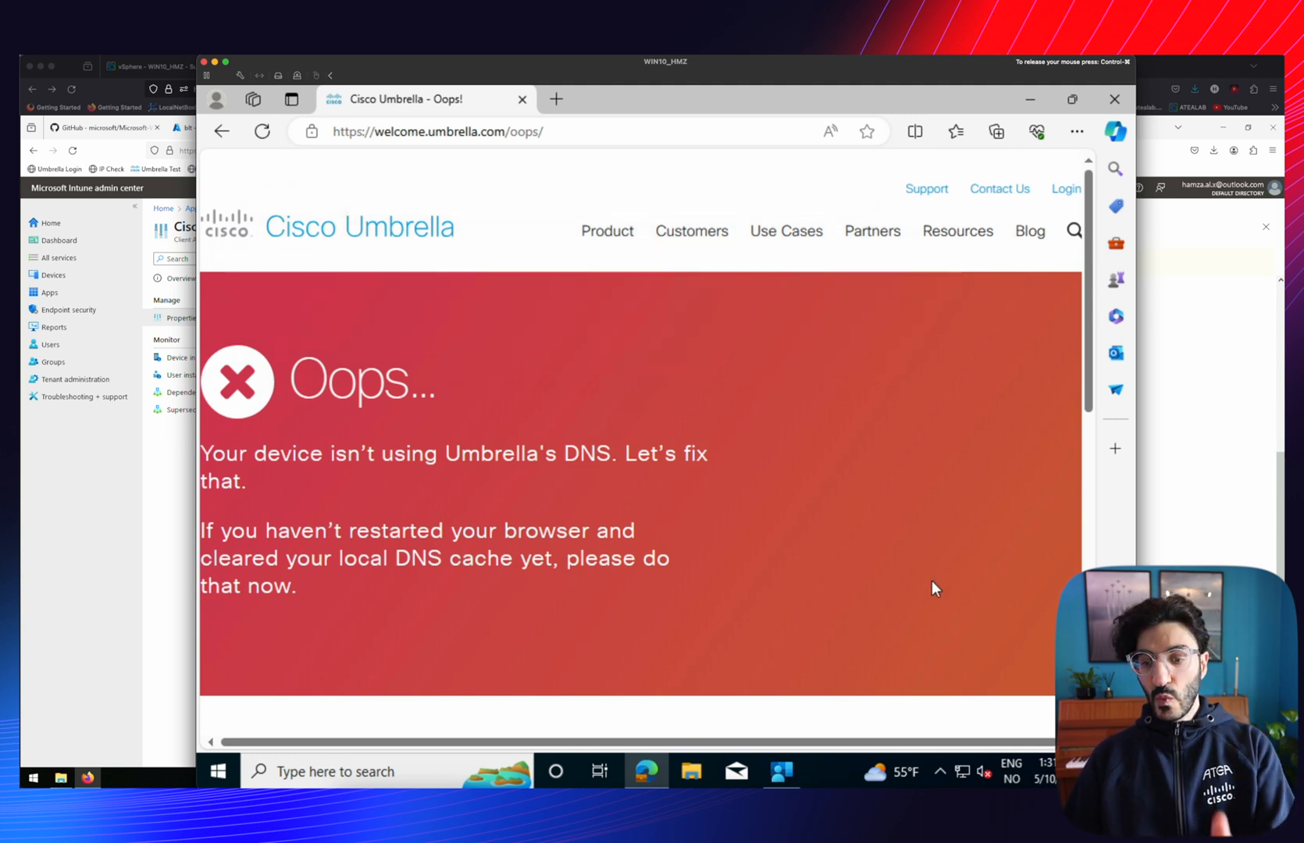
# Confirm the Umbrella install notification in Action Center, then close Edge
pyautogui.click(1115, 772)
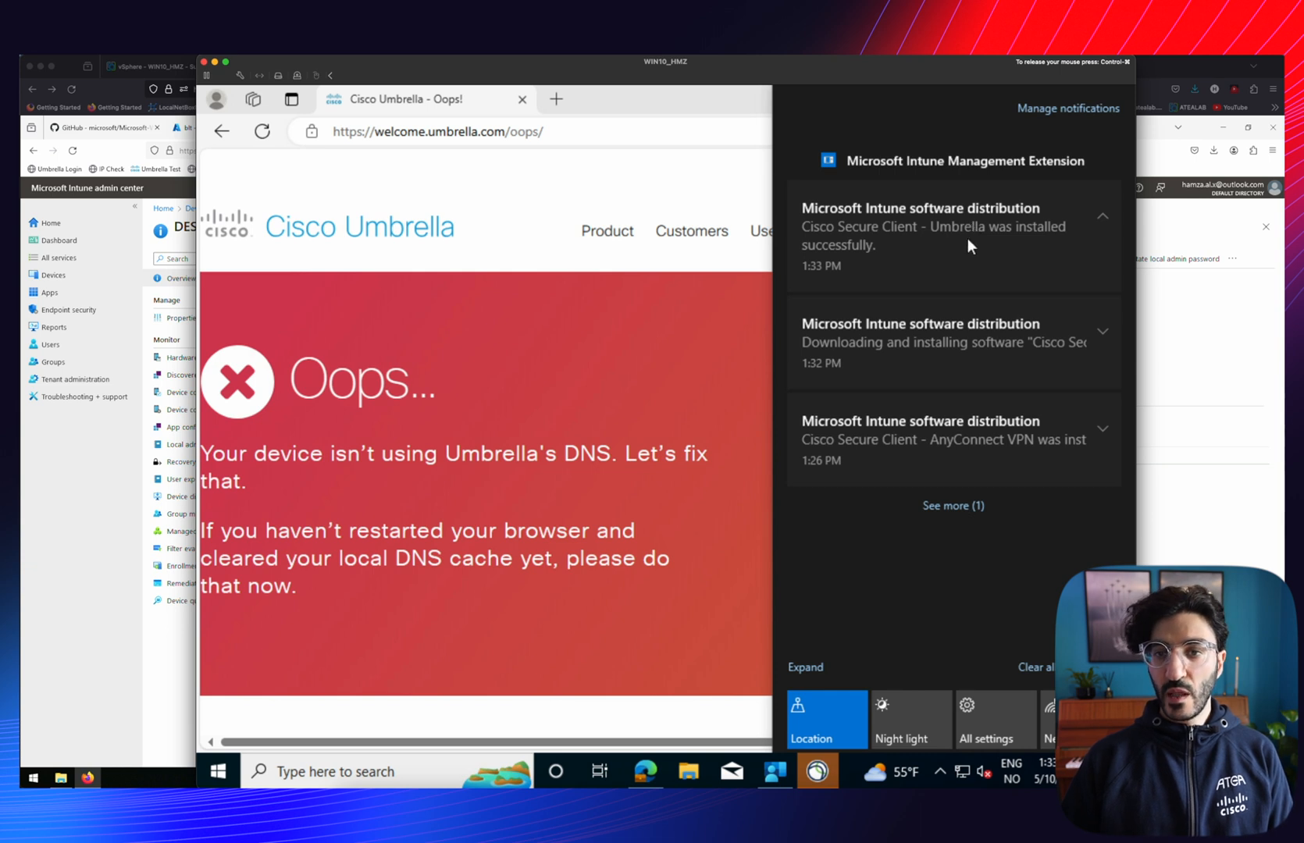
pyautogui.click(866, 234)
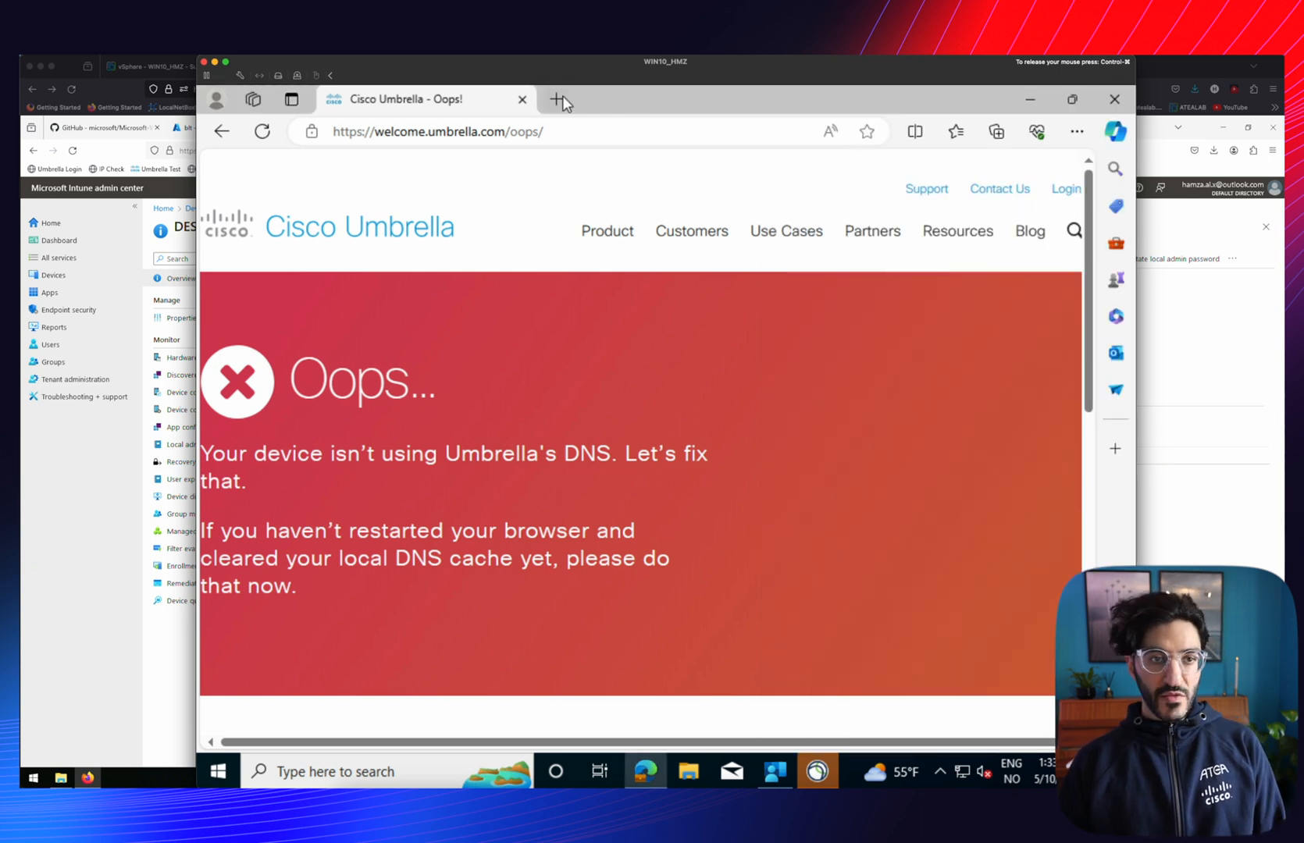
pyautogui.click(523, 99)
pyautogui.click(895, 476)
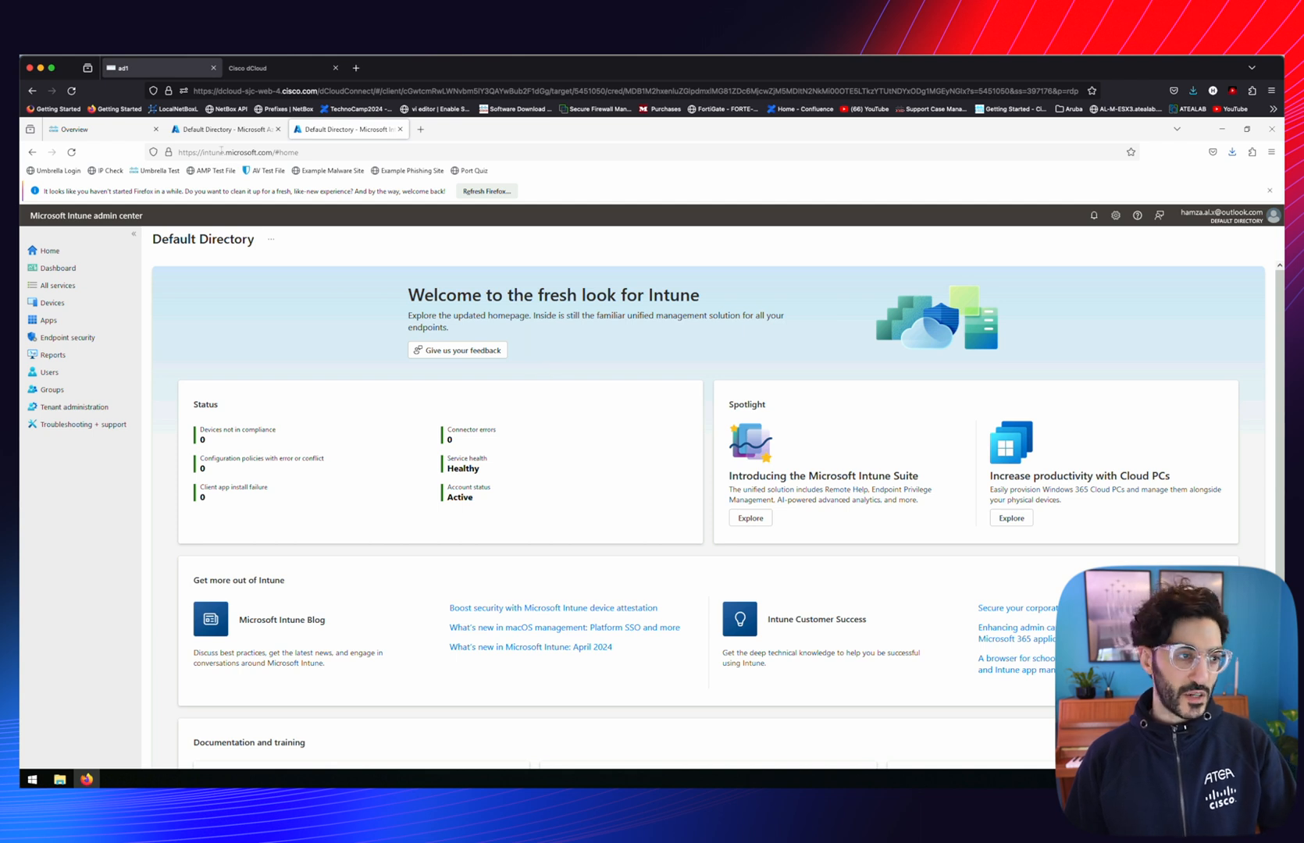
# View DESKTOP-OCCMKQR's managed apps, confirming both Cisco Secure Client apps are installed
pyautogui.click(64, 303)
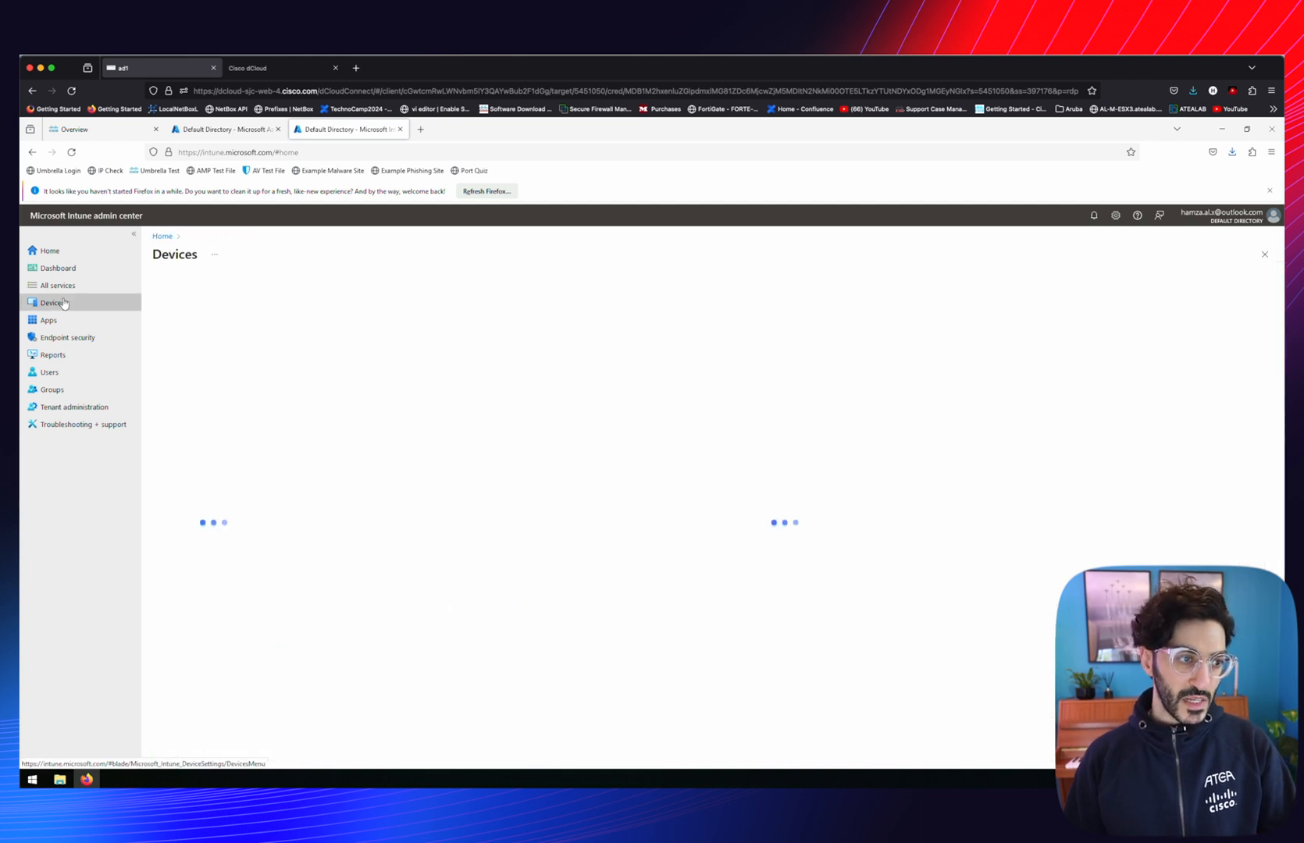
pyautogui.click(177, 381)
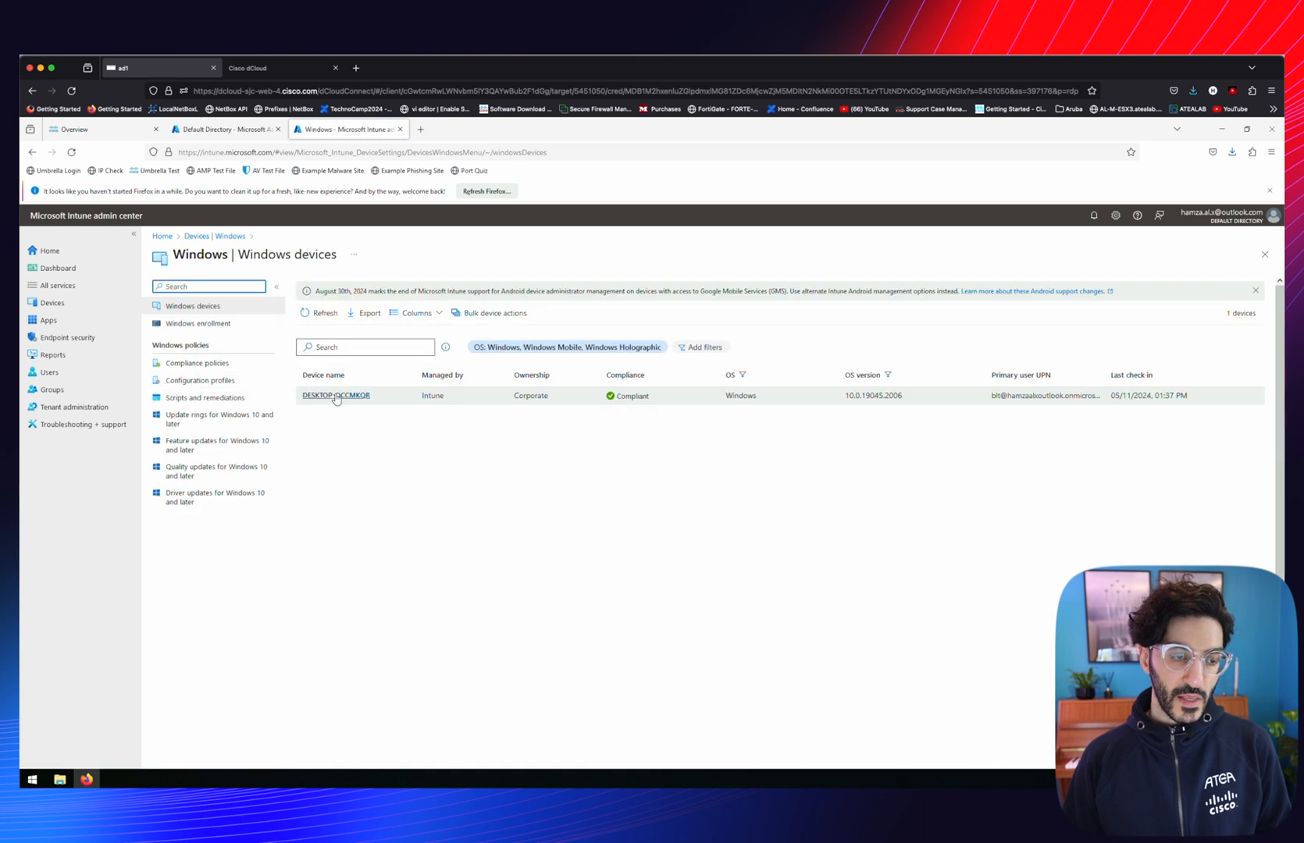
pyautogui.click(335, 399)
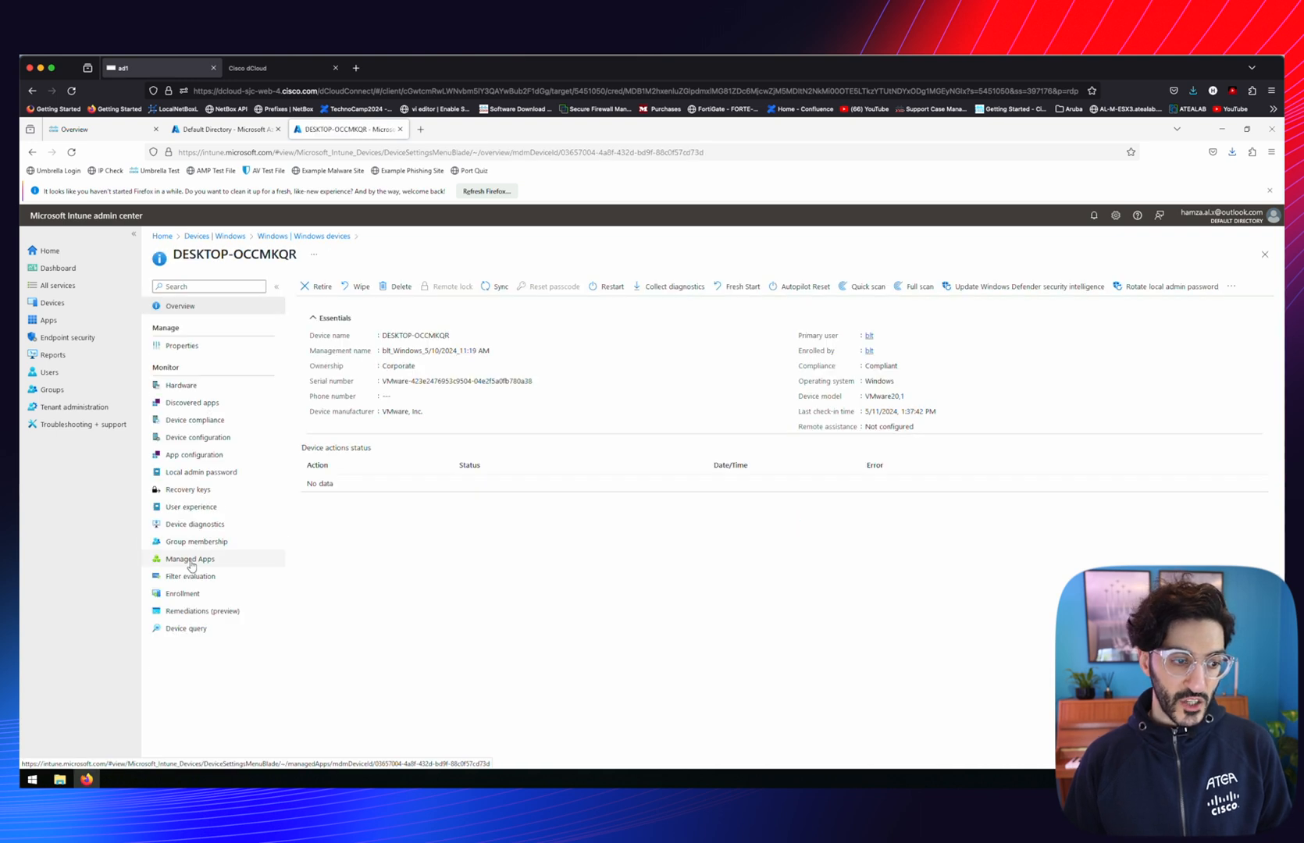
pyautogui.click(188, 560)
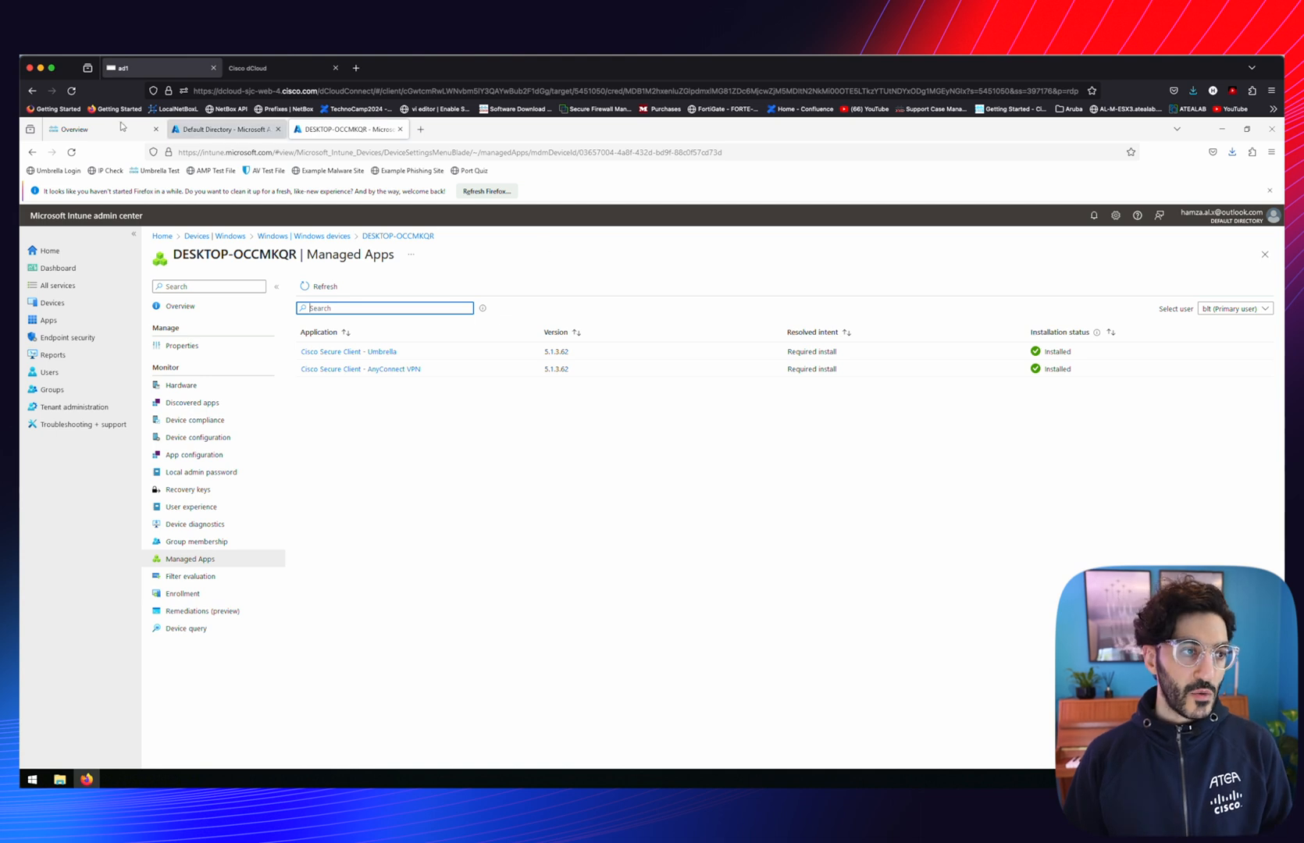
pyautogui.click(79, 127)
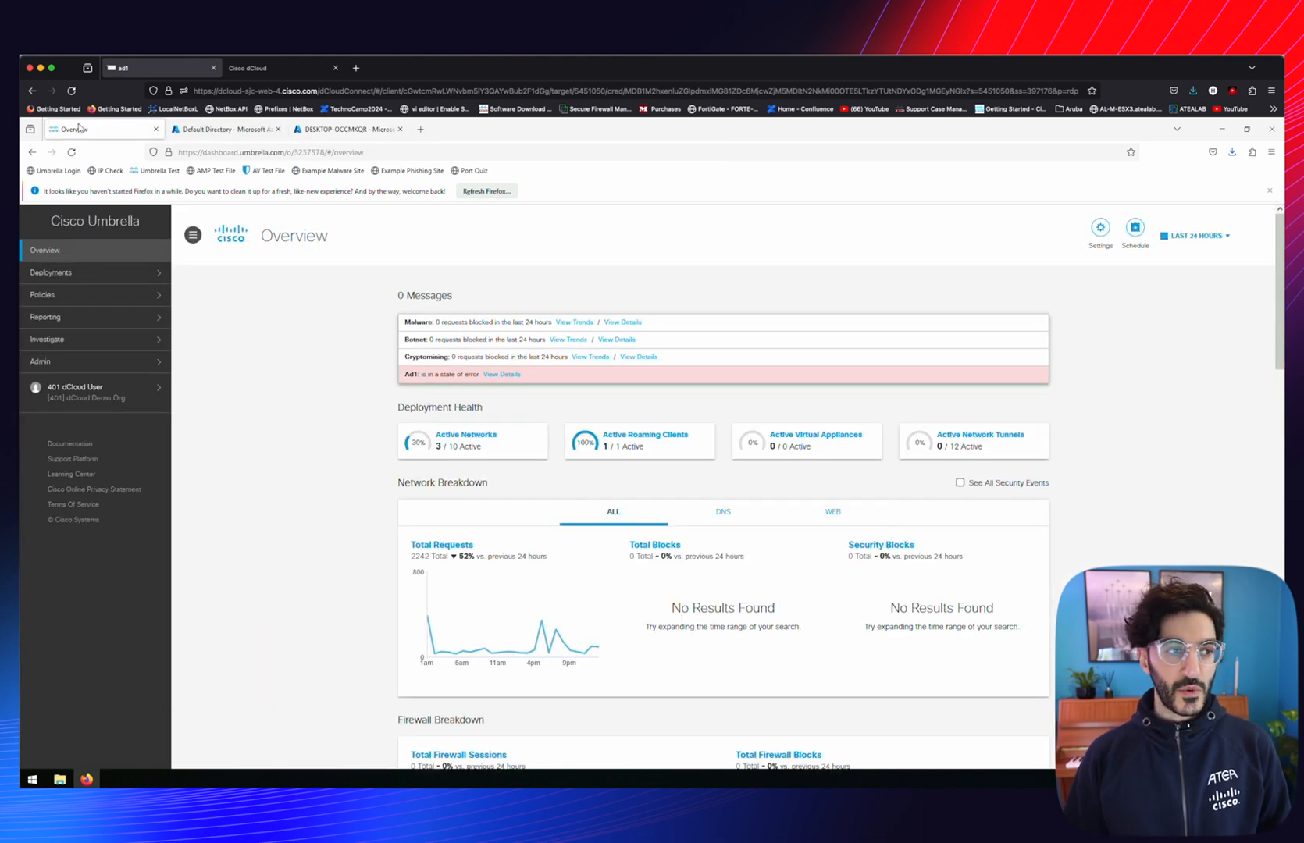
# Open Deployments > Roaming Computers to confirm DESKTOP-OCCMKQR is protected at the DNS layer
pyautogui.click(53, 275)
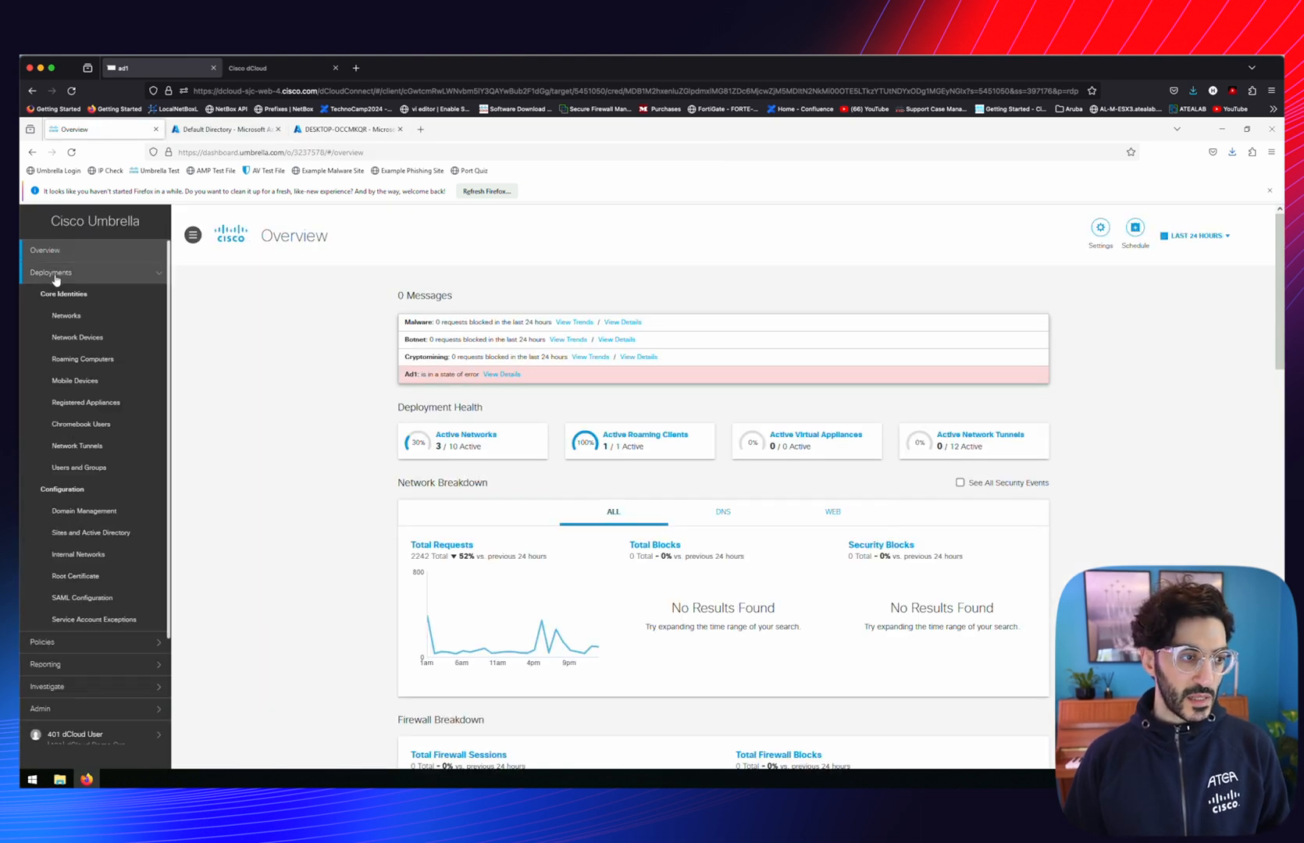
pyautogui.click(69, 361)
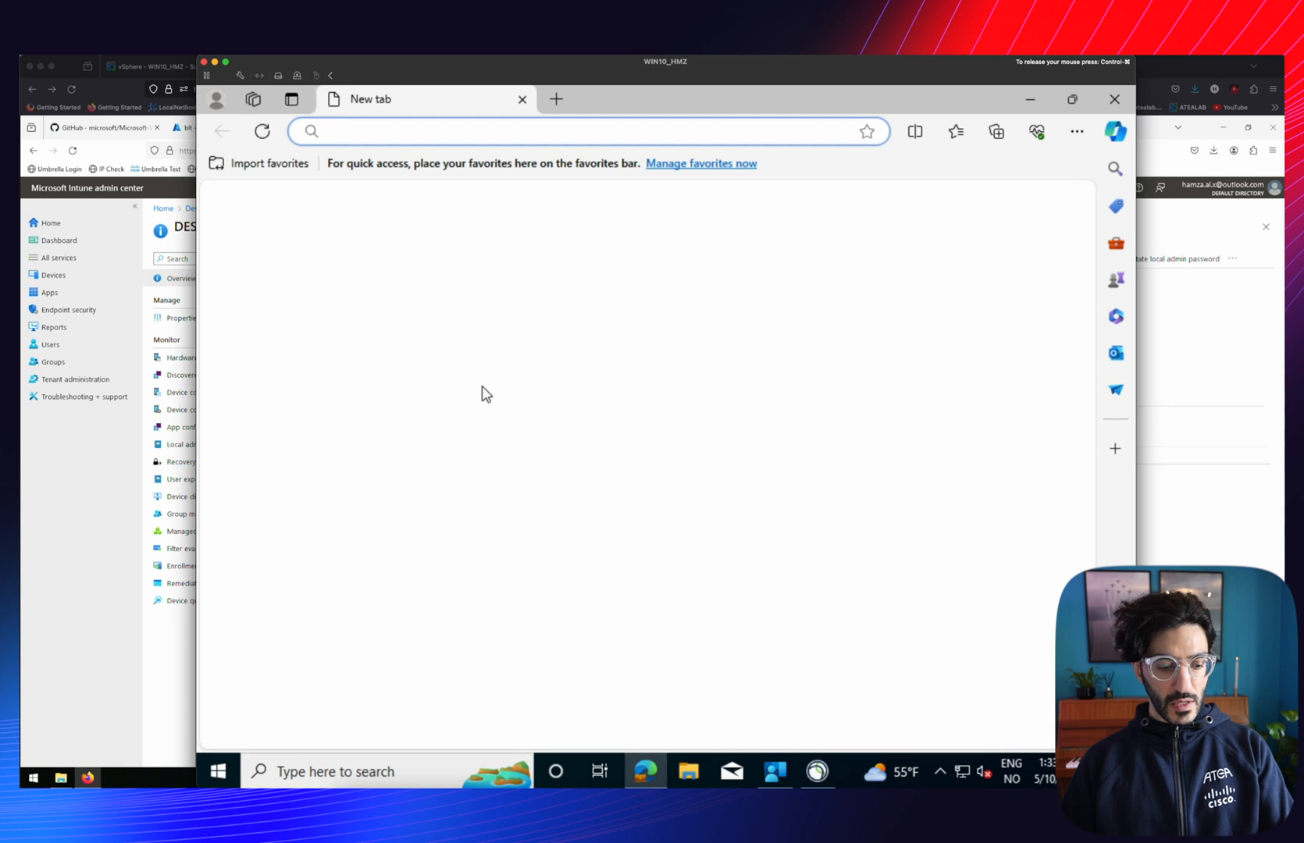
# Load and refresh welcome.umbrella.com/oops in a new tab until it confirms Umbrella protection
pyautogui.write('https://welcome.umbrella.com/oops/')
pyautogui.press('Return')
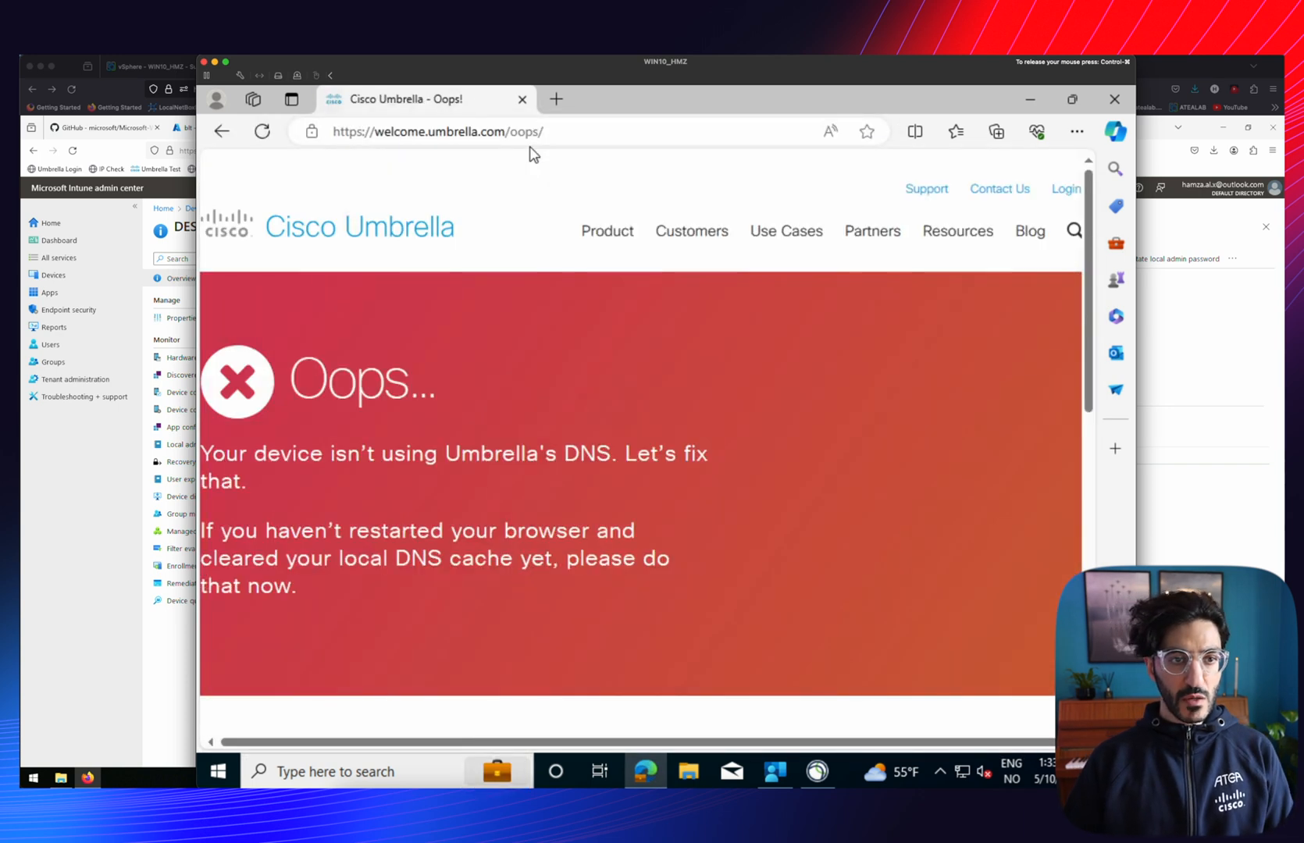
pyautogui.click(266, 133)
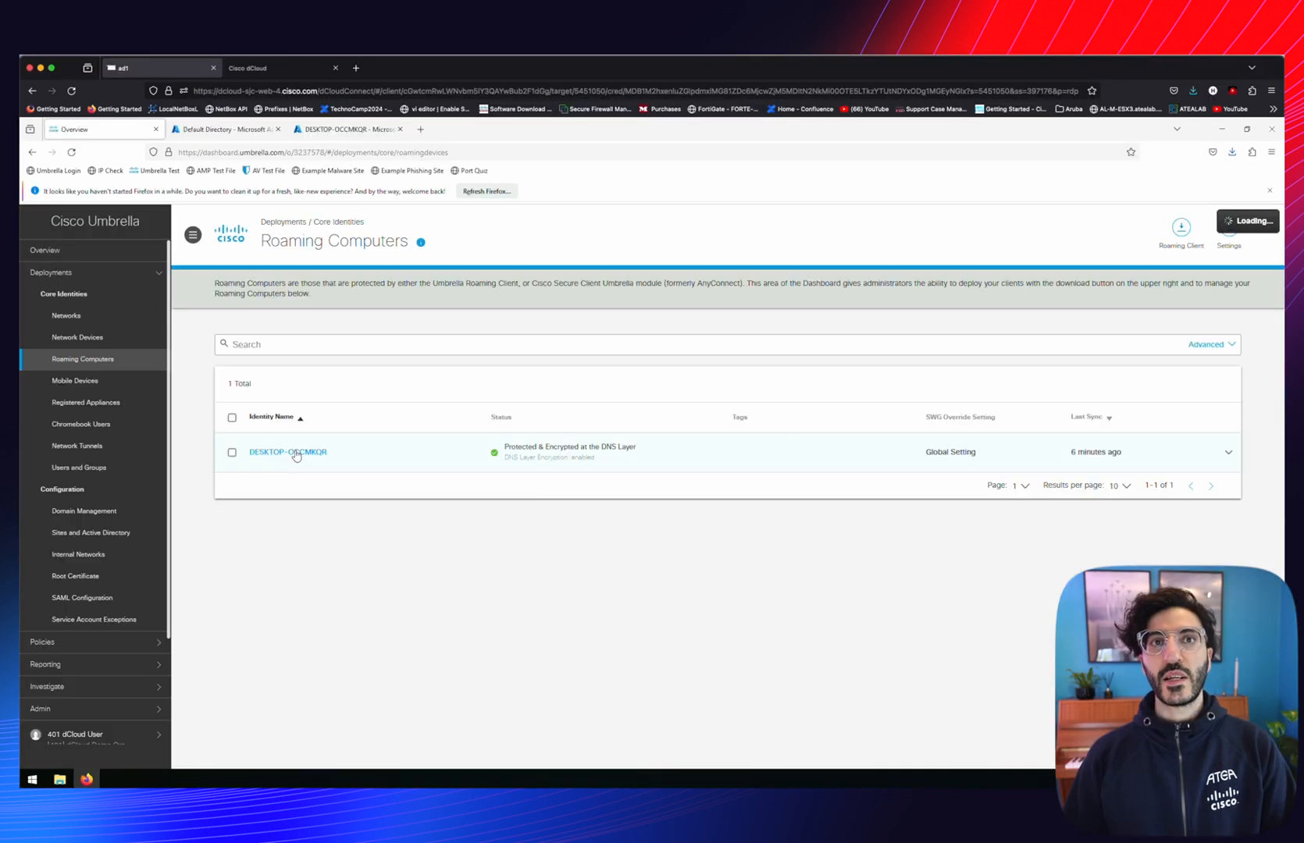
# Turn on Allow-Only Mode for the Default Policy, enforcing only the Global Allow List, and save
pyautogui.click(56, 642)
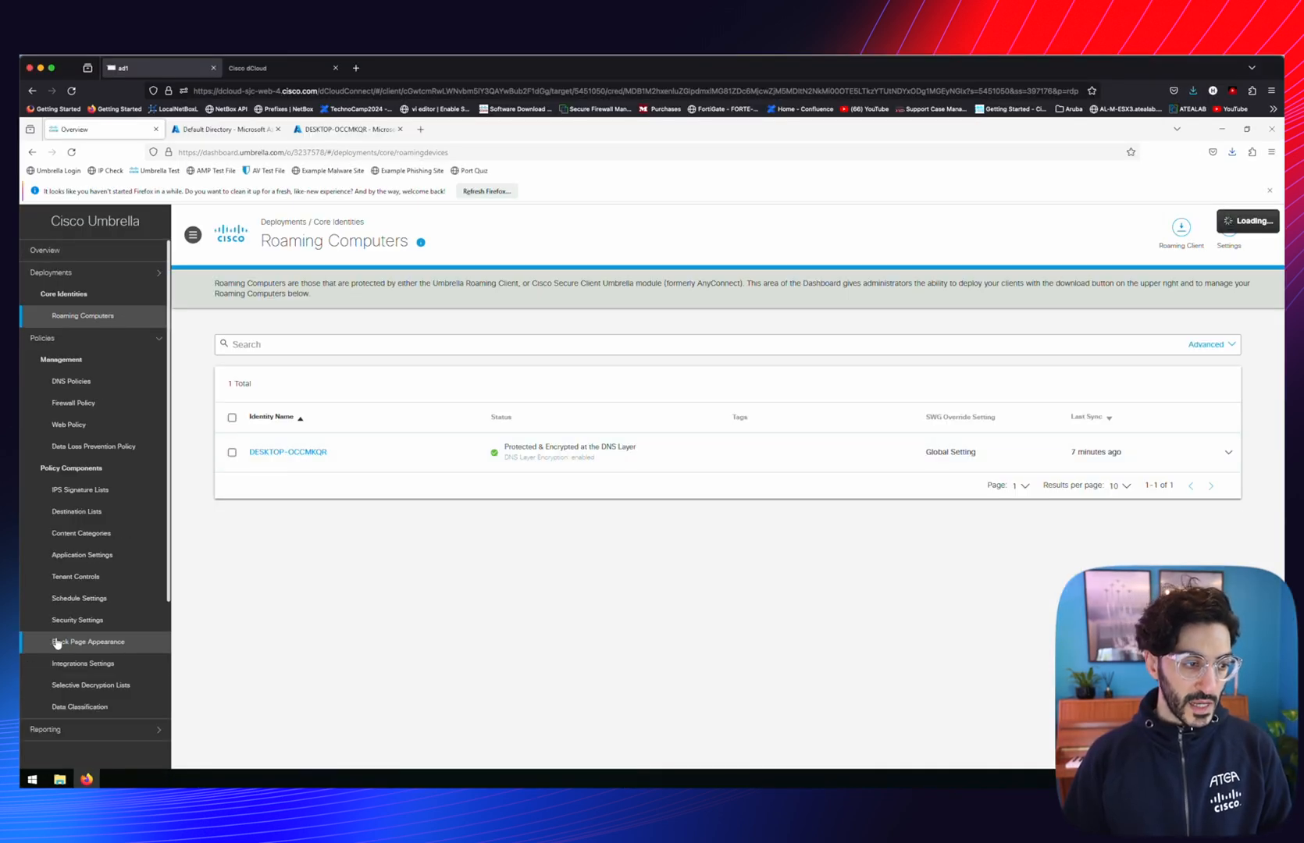
pyautogui.click(78, 383)
pyautogui.click(554, 435)
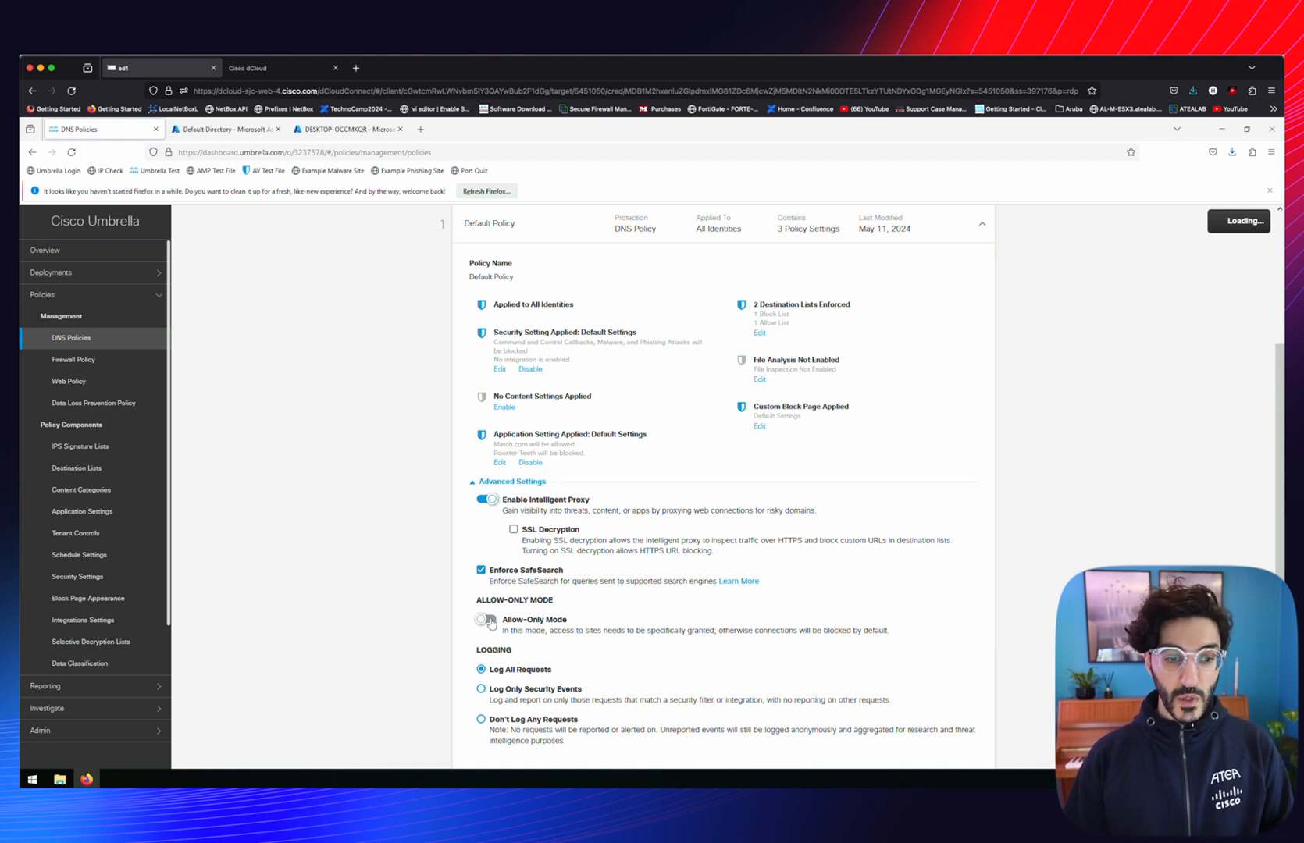
pyautogui.click(488, 620)
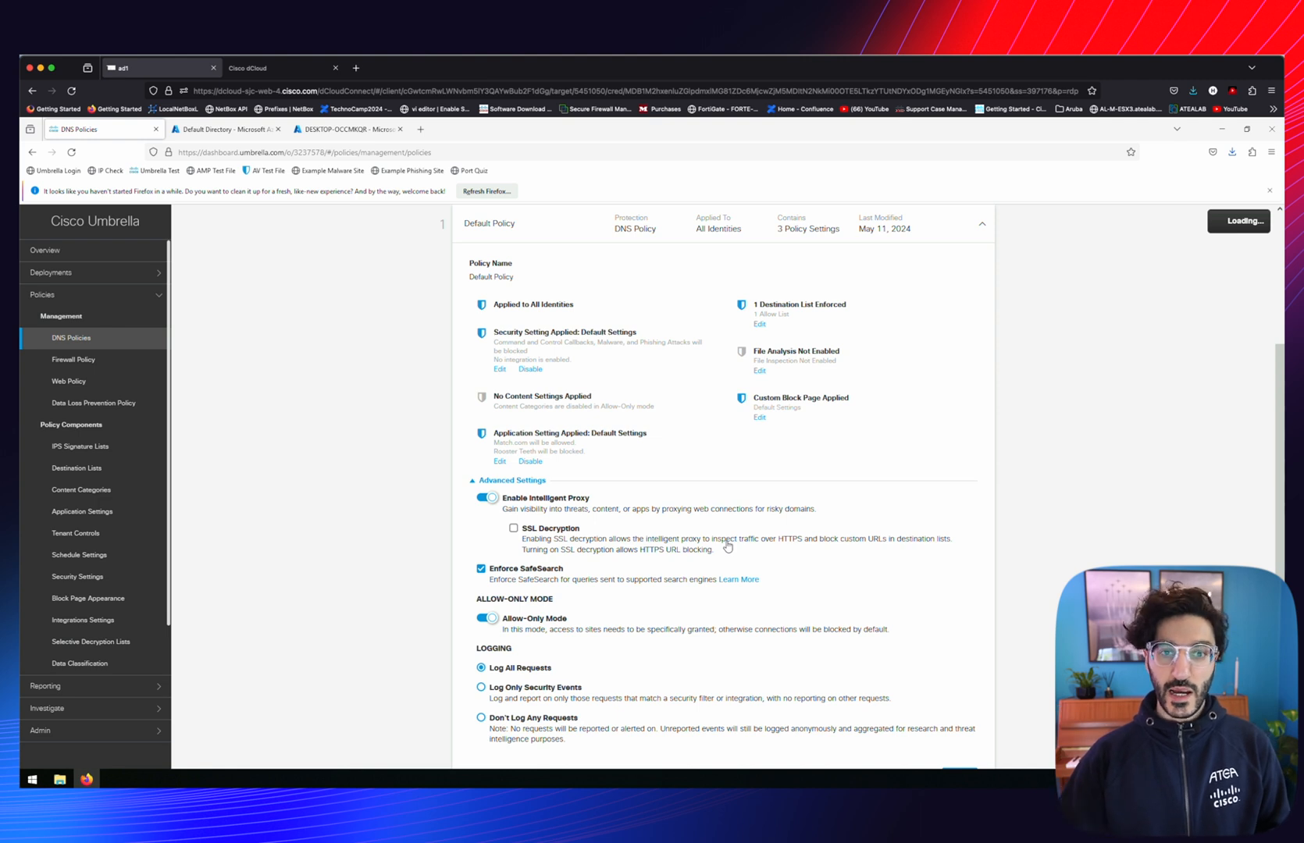
pyautogui.click(760, 325)
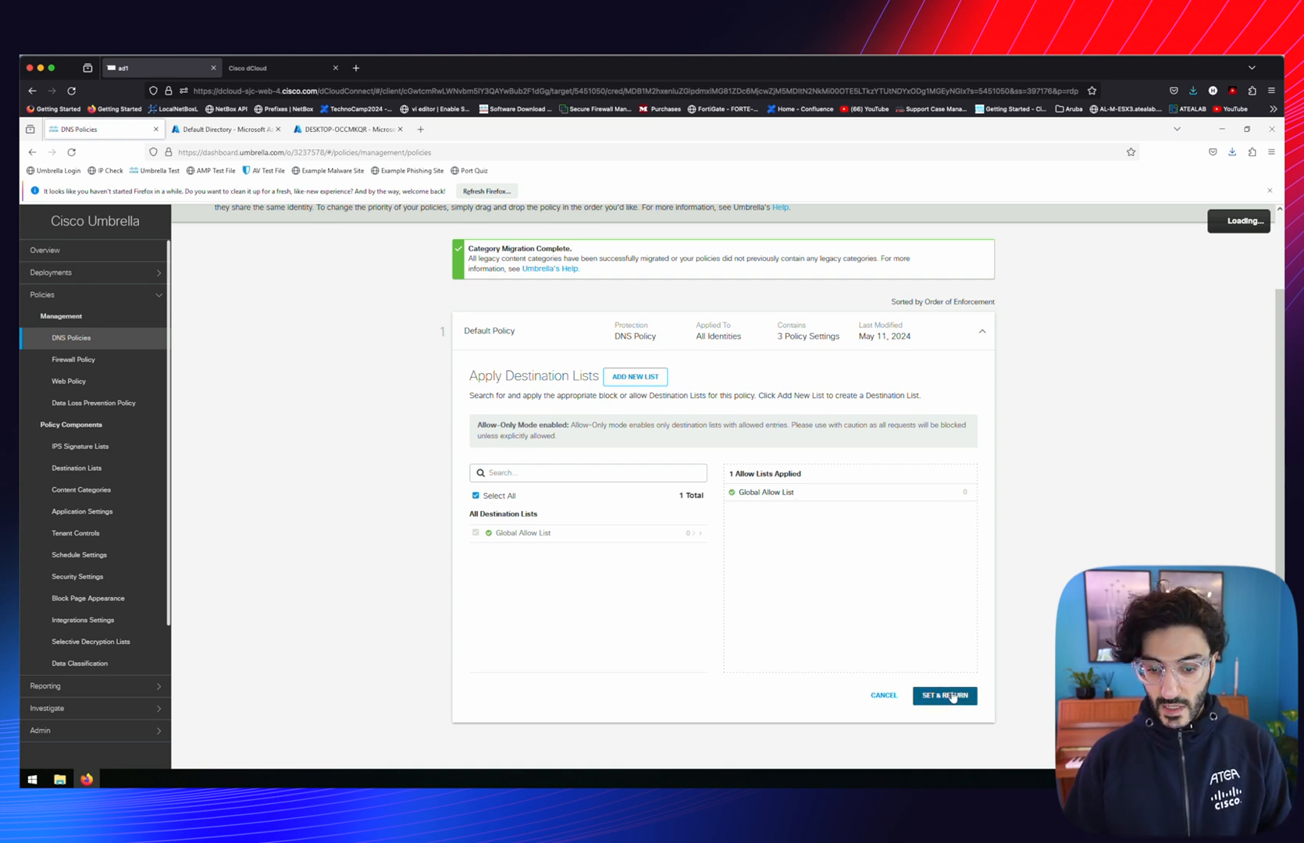
pyautogui.click(952, 697)
pyautogui.scroll(-5, 957, 695)
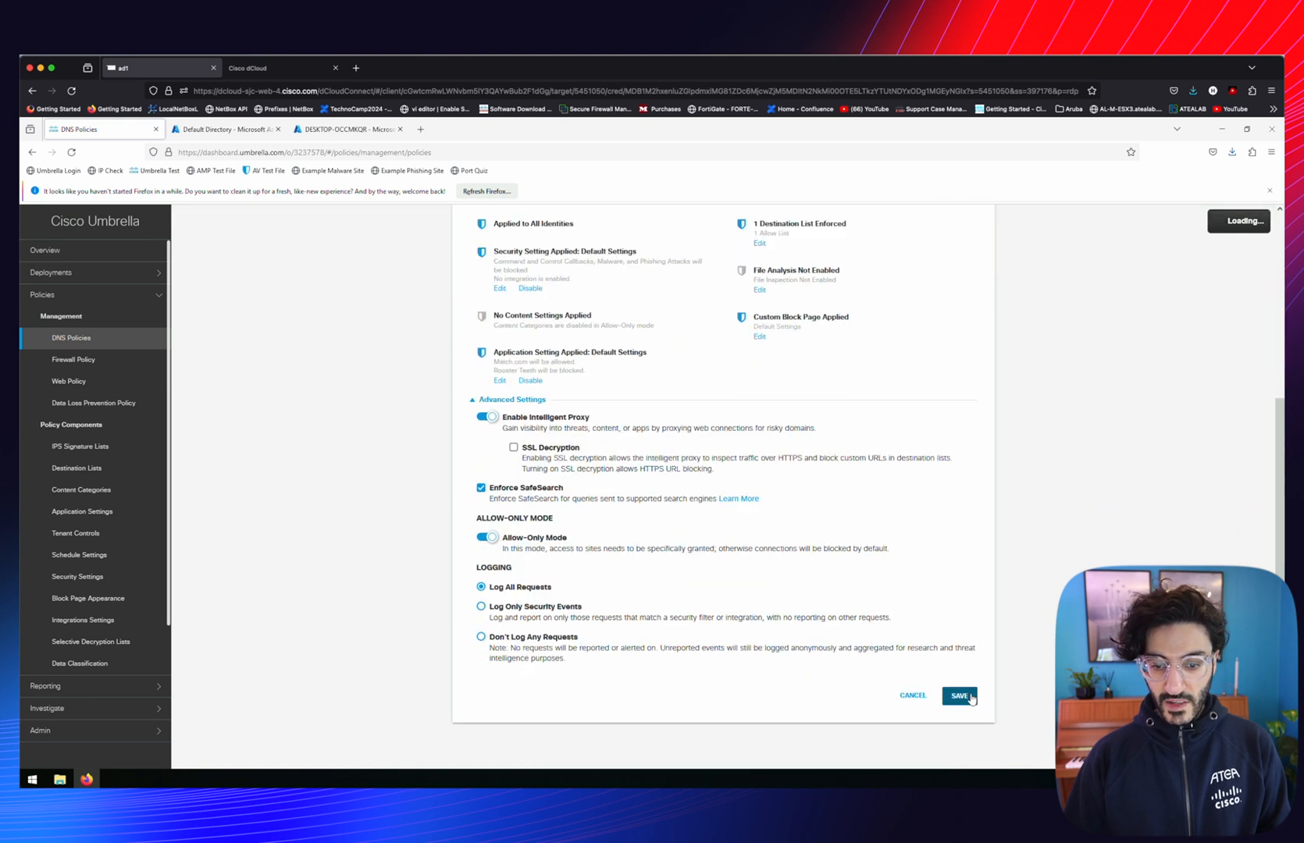
pyautogui.click(968, 697)
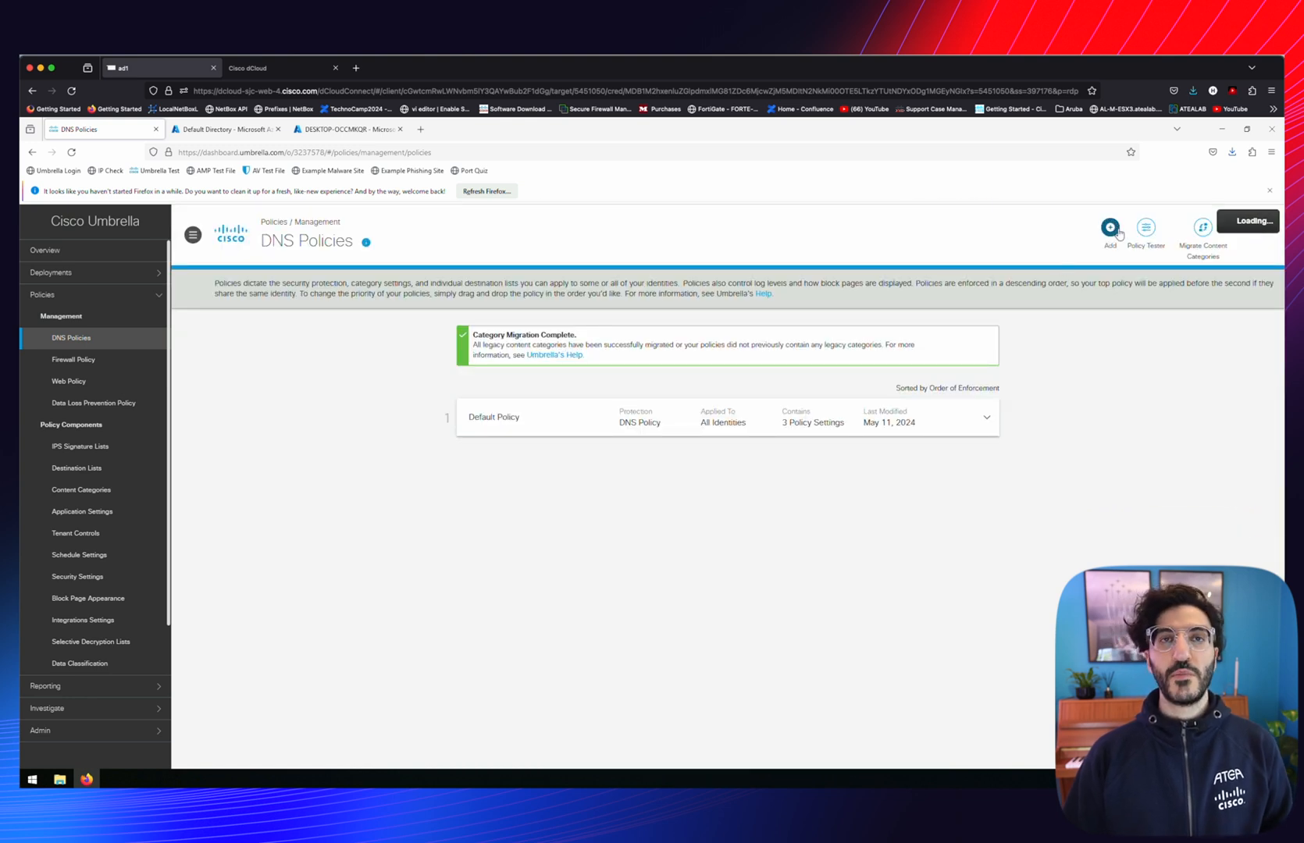
# Add a new DNS policy, expanding its Advanced Settings before moving to identity selection
pyautogui.click(1110, 227)
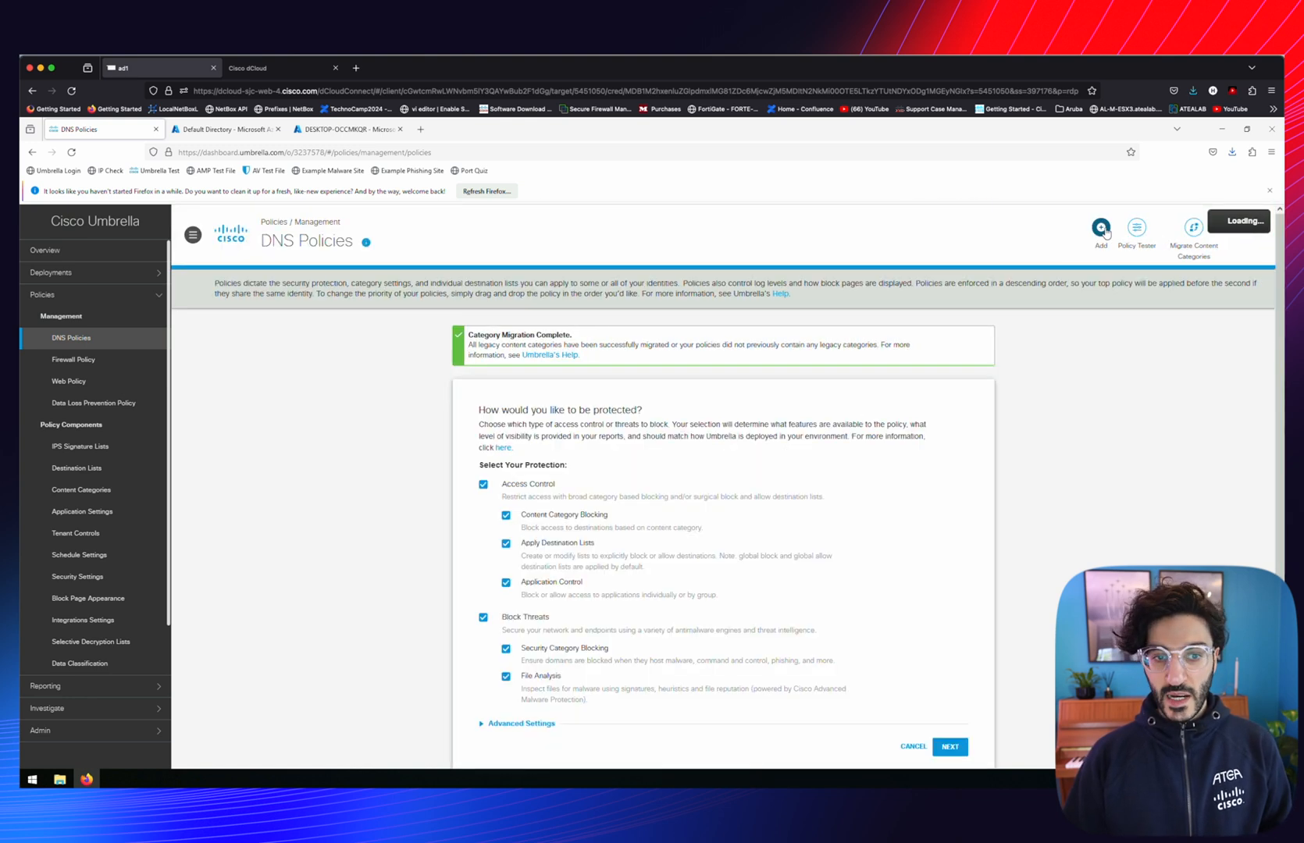
pyautogui.scroll(-3, 664, 344)
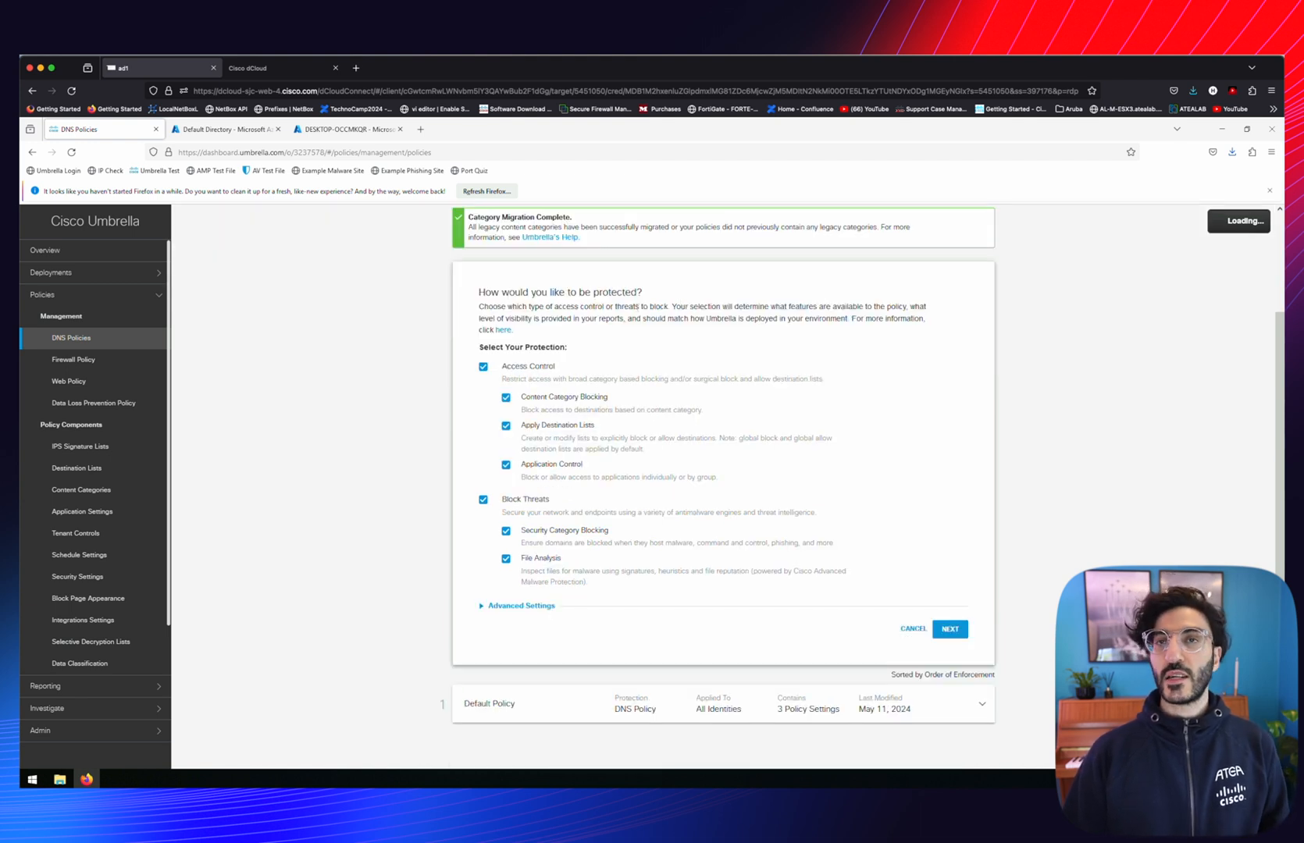
pyautogui.scroll(1, 724, 469)
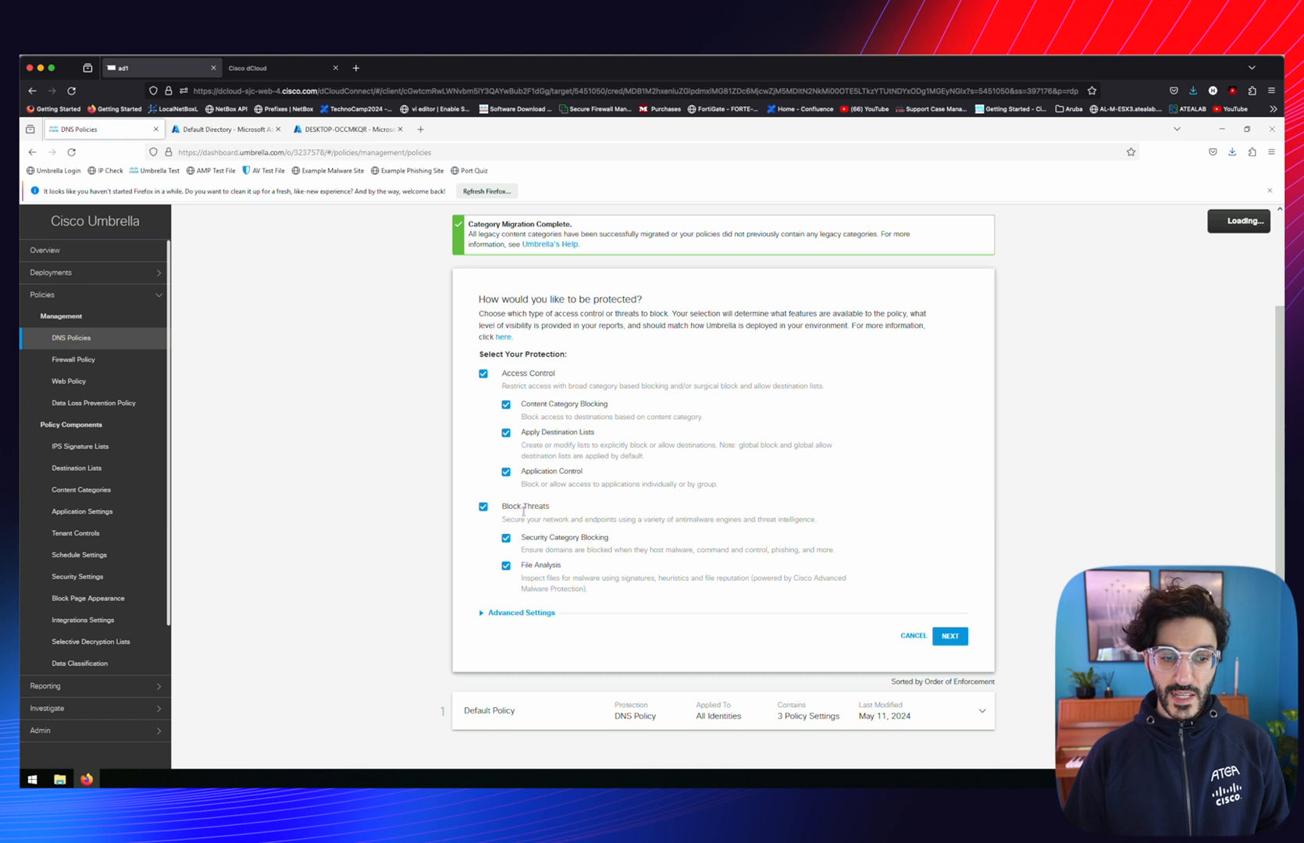
pyautogui.click(484, 613)
pyautogui.scroll(-3, 523, 587)
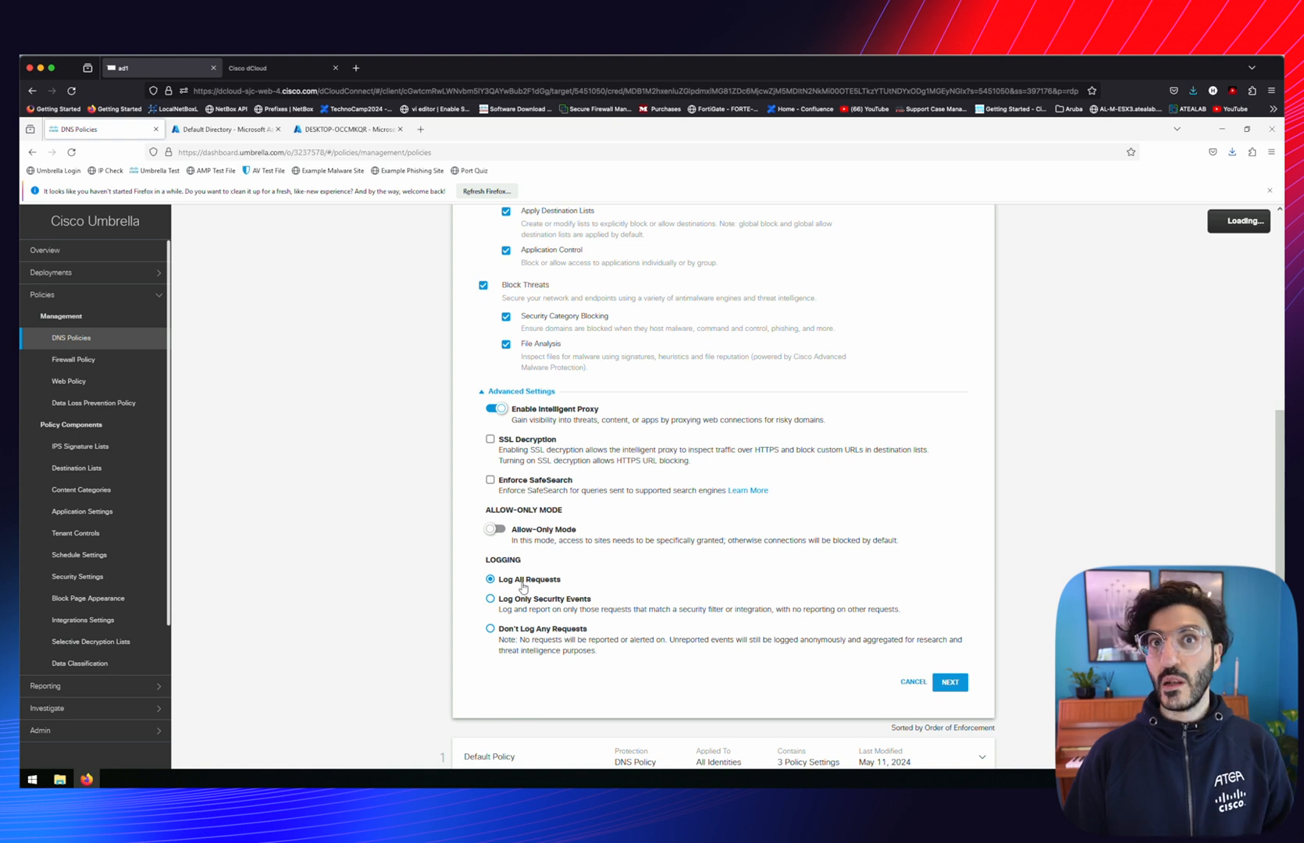
pyautogui.click(950, 682)
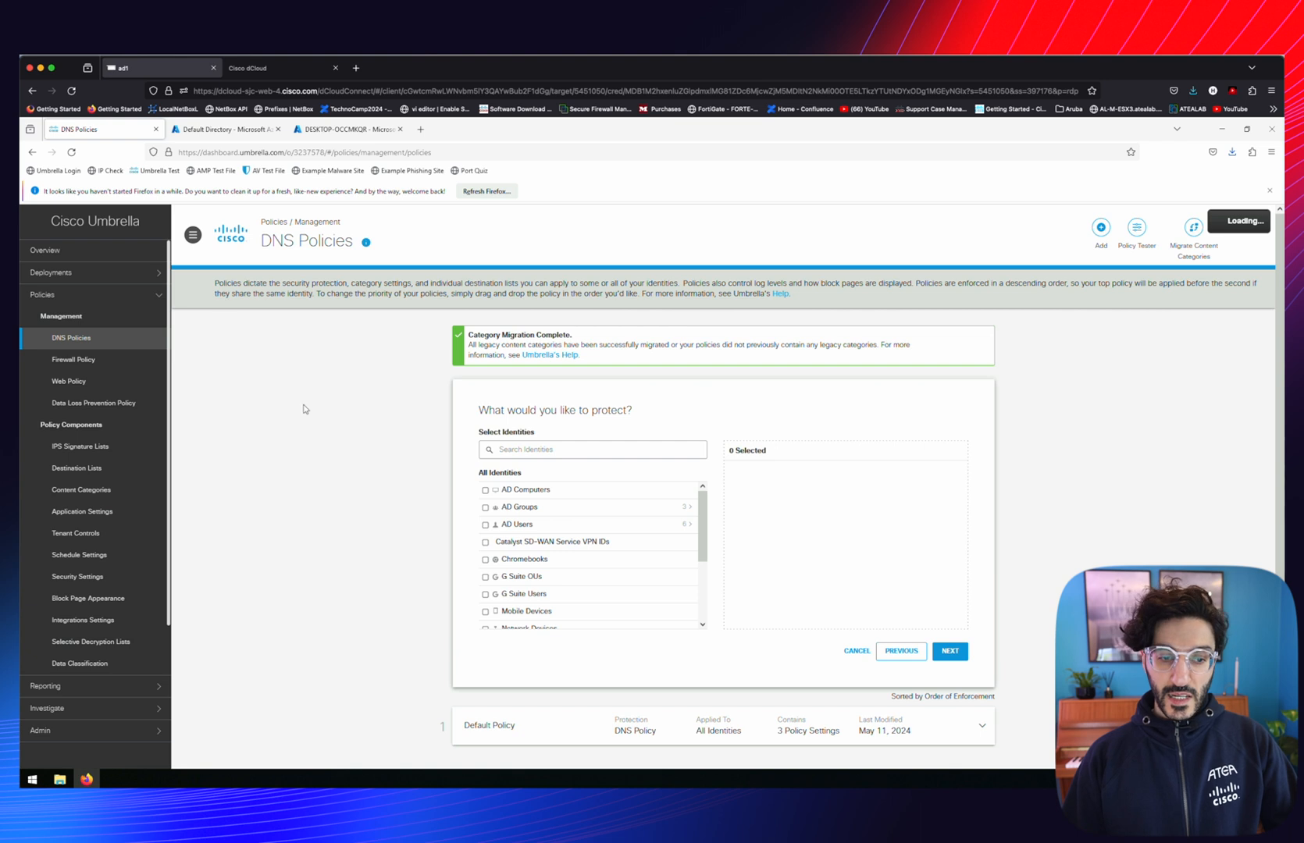
# Select roaming computer DESKTOP-OCCMKQR as the policy's identity and continue to Security Settings
pyautogui.scroll(-3, 565, 568)
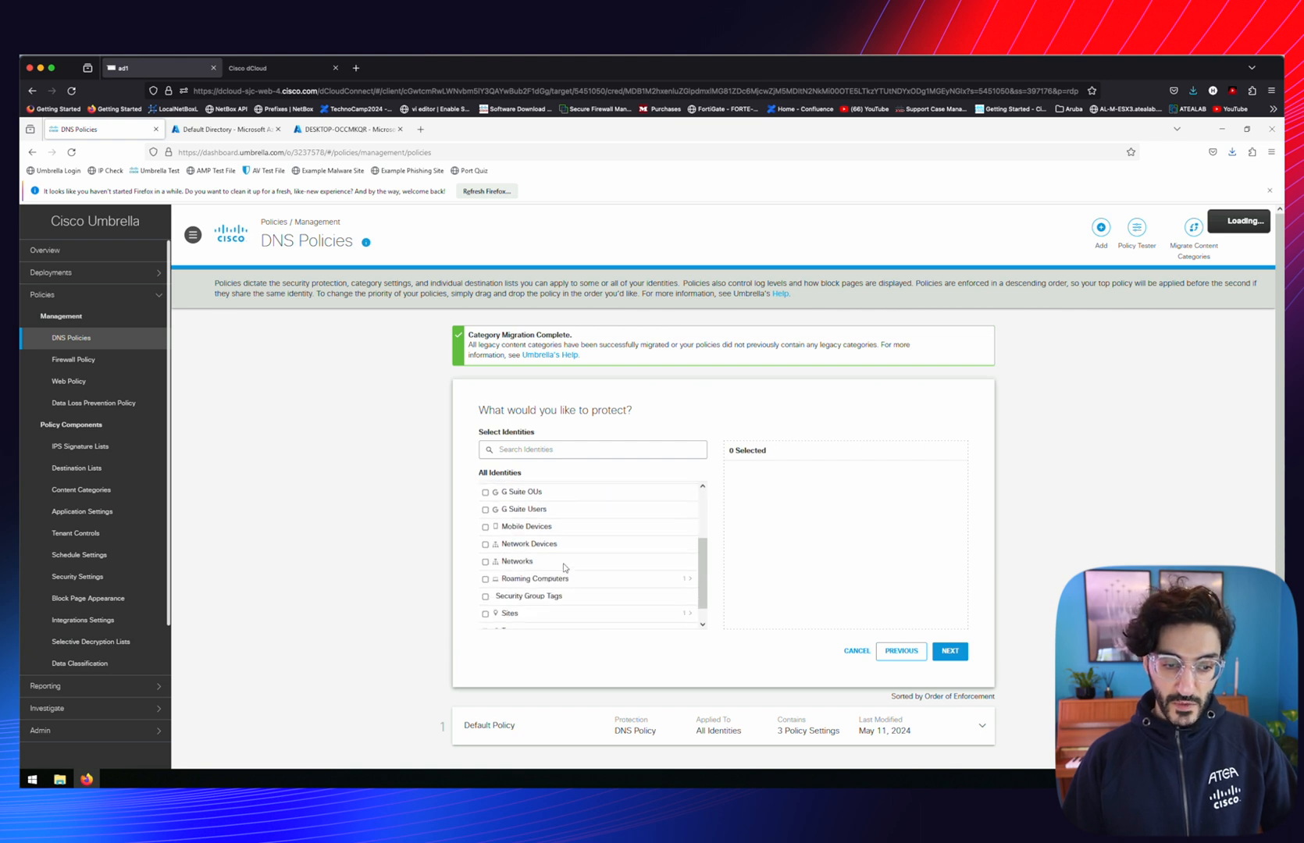
pyautogui.click(688, 580)
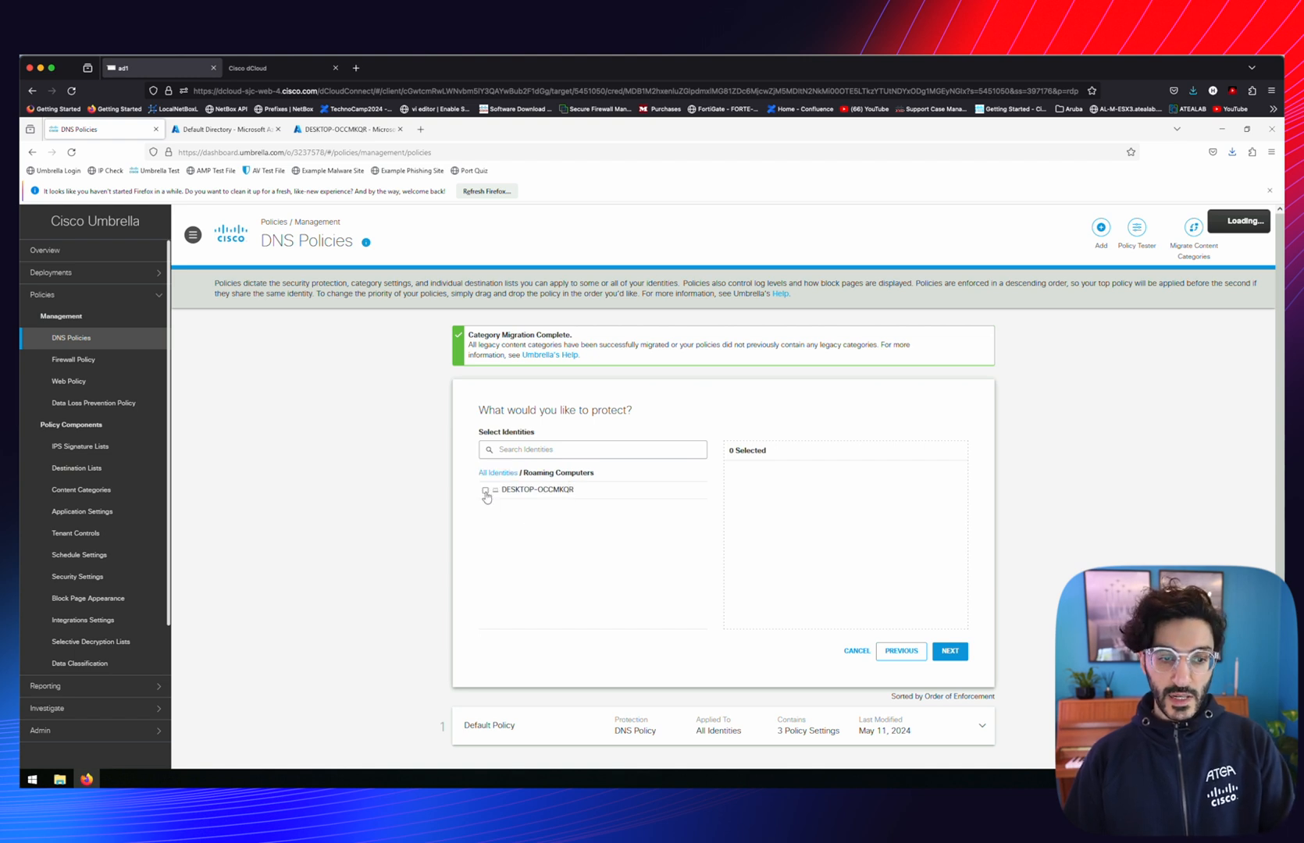
pyautogui.click(485, 491)
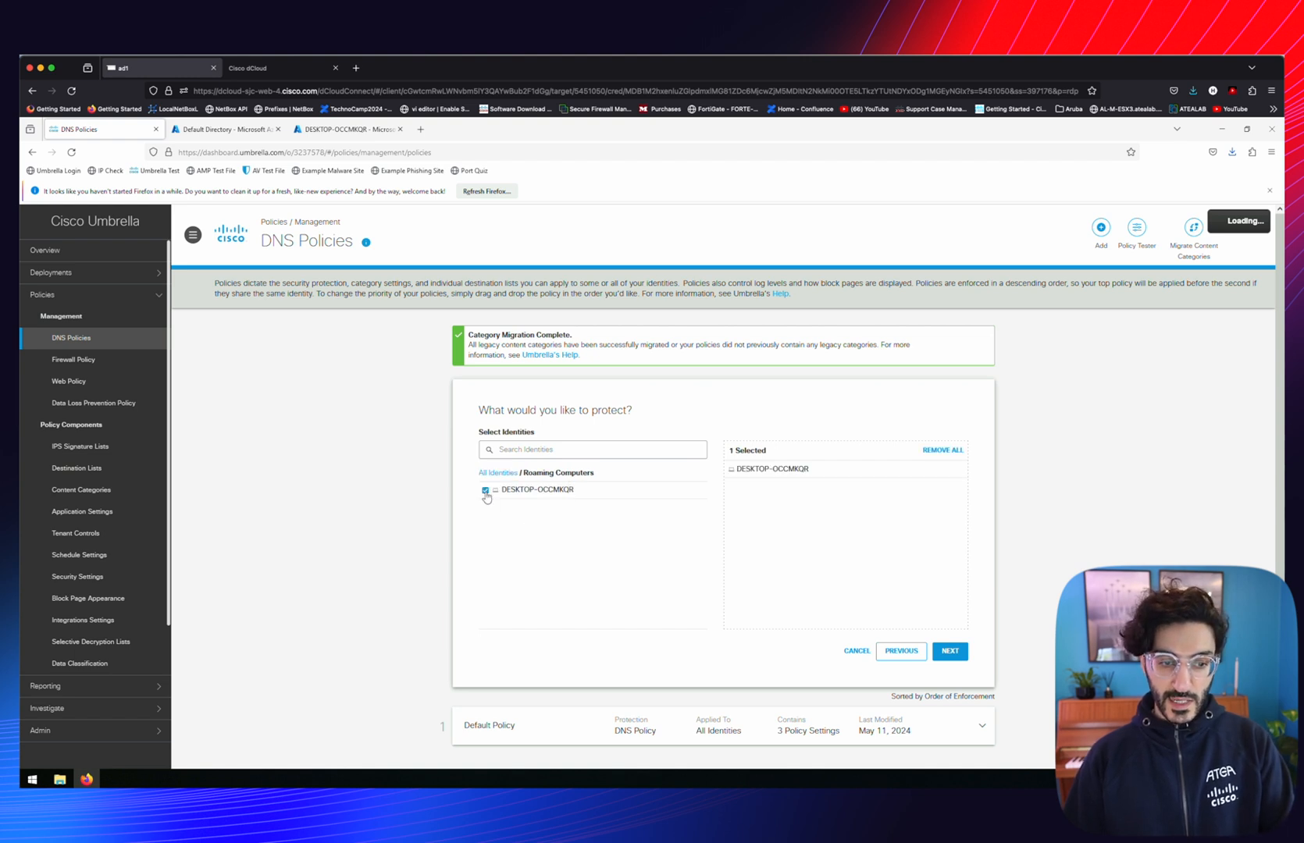
pyautogui.click(948, 652)
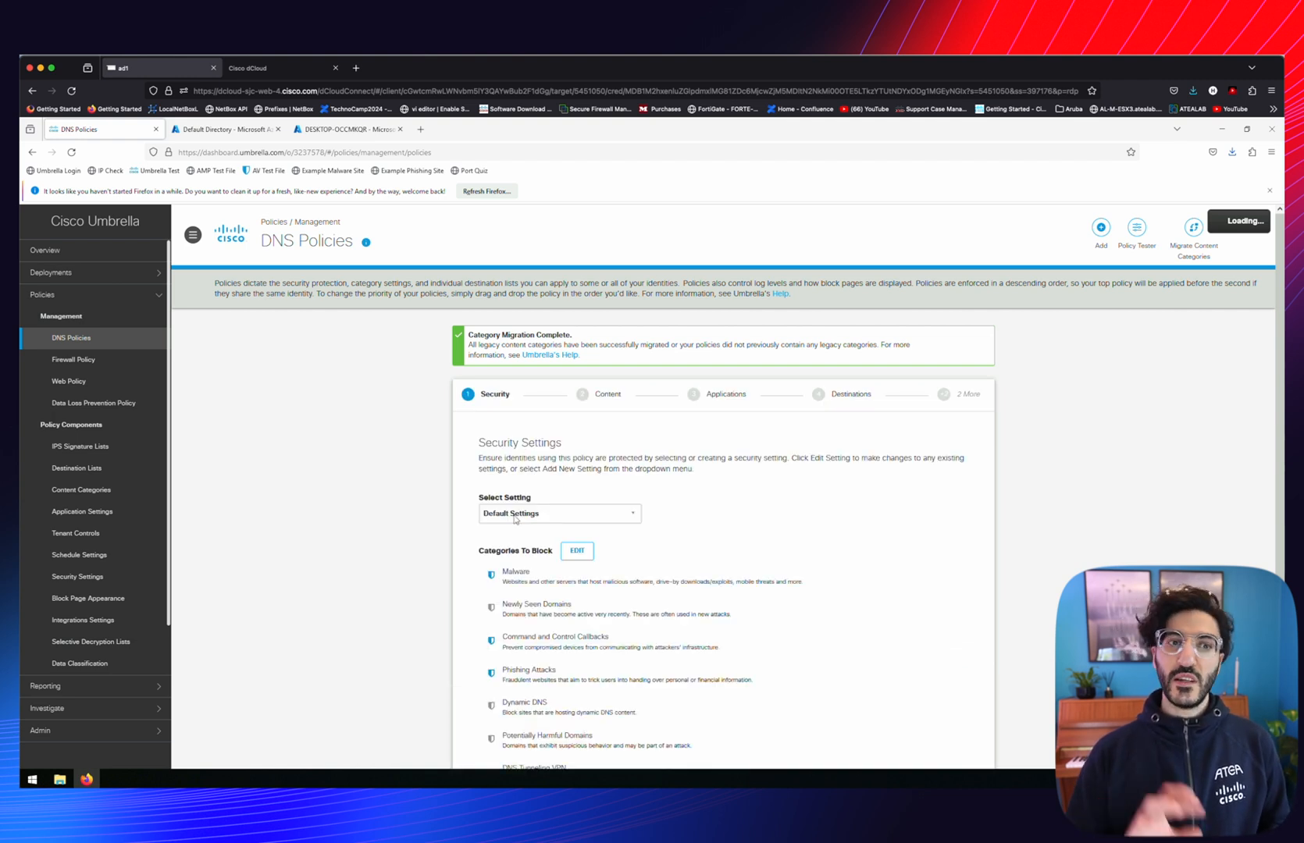
pyautogui.scroll(-2, 516, 520)
pyautogui.click(602, 407)
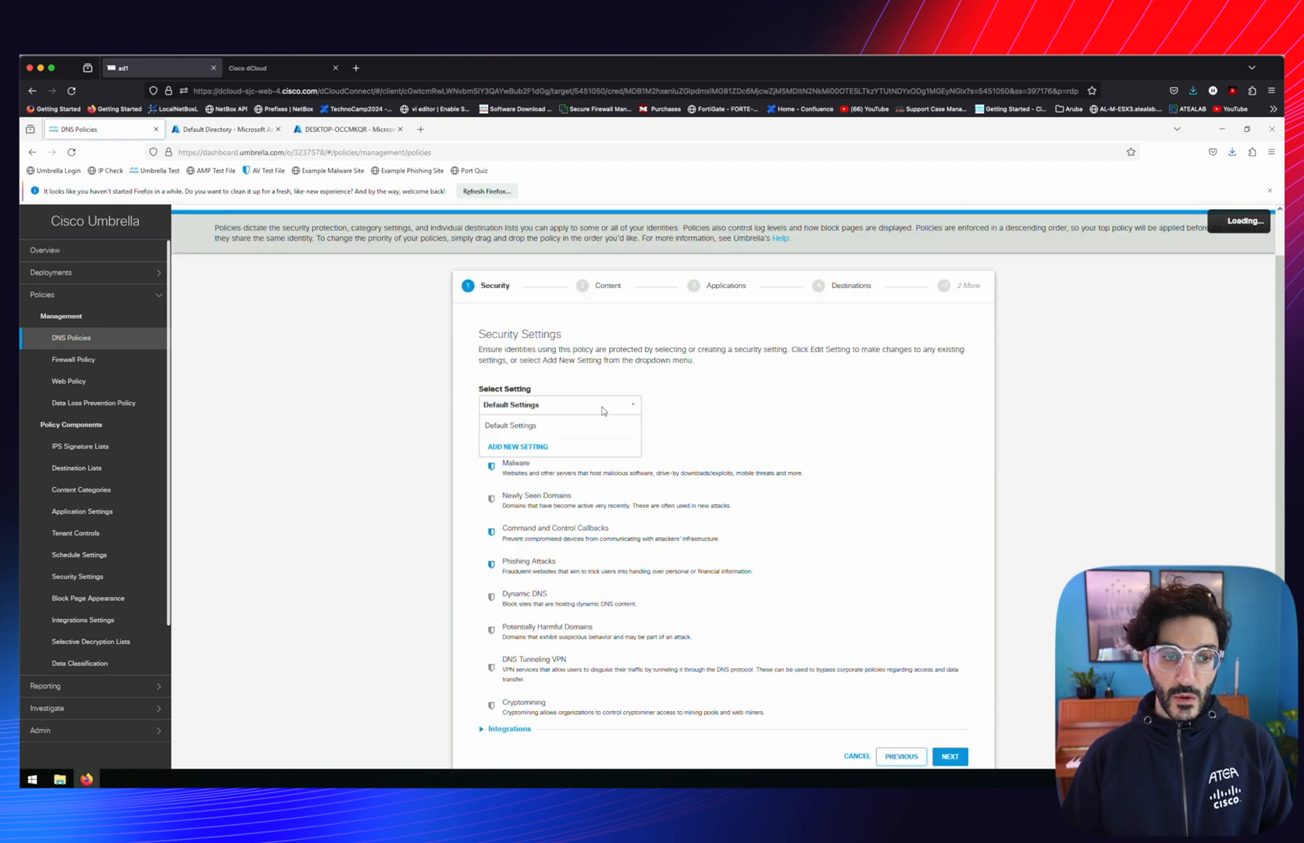
# Create a new security setting named Security_Setting_HMZ
pyautogui.click(508, 447)
pyautogui.write('Security_Setting_HMZ')
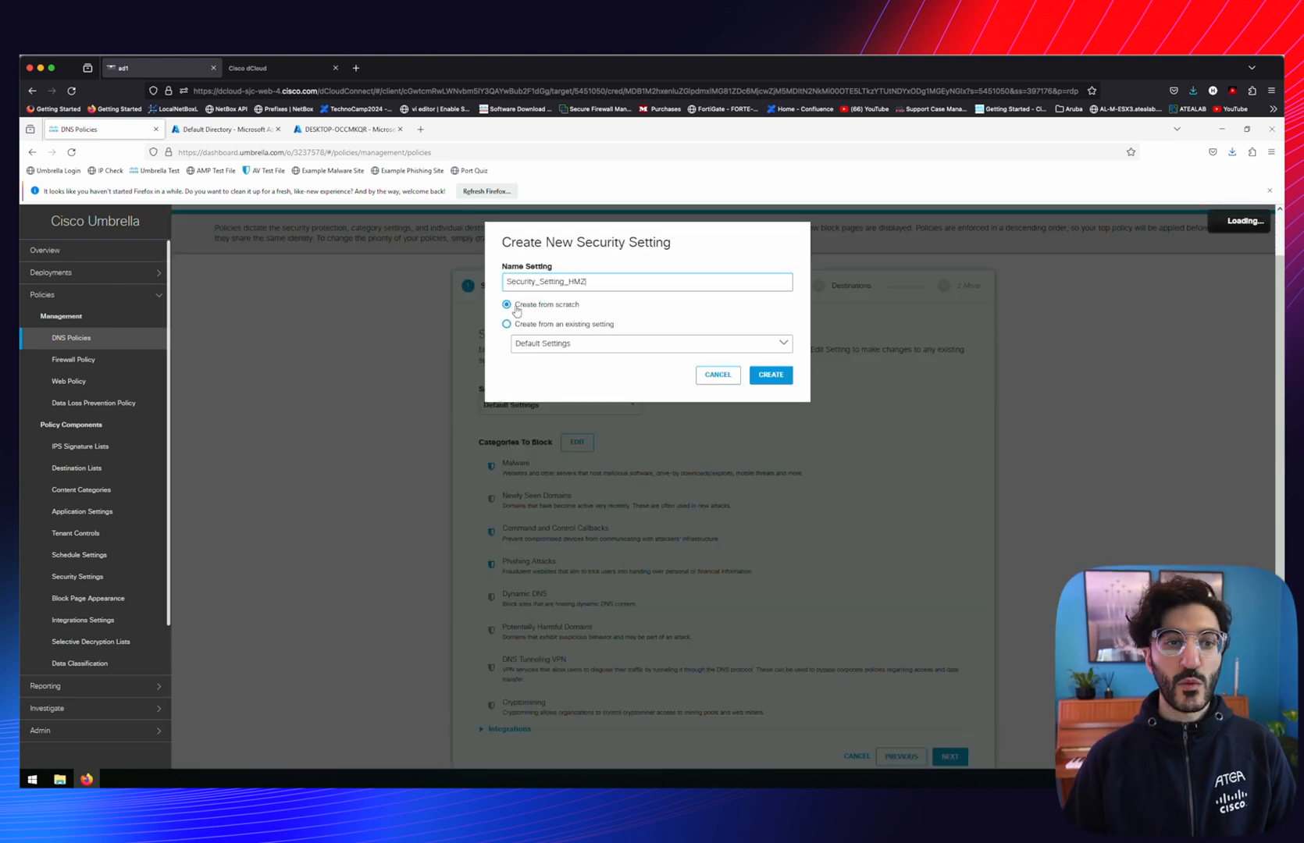
pyautogui.click(770, 374)
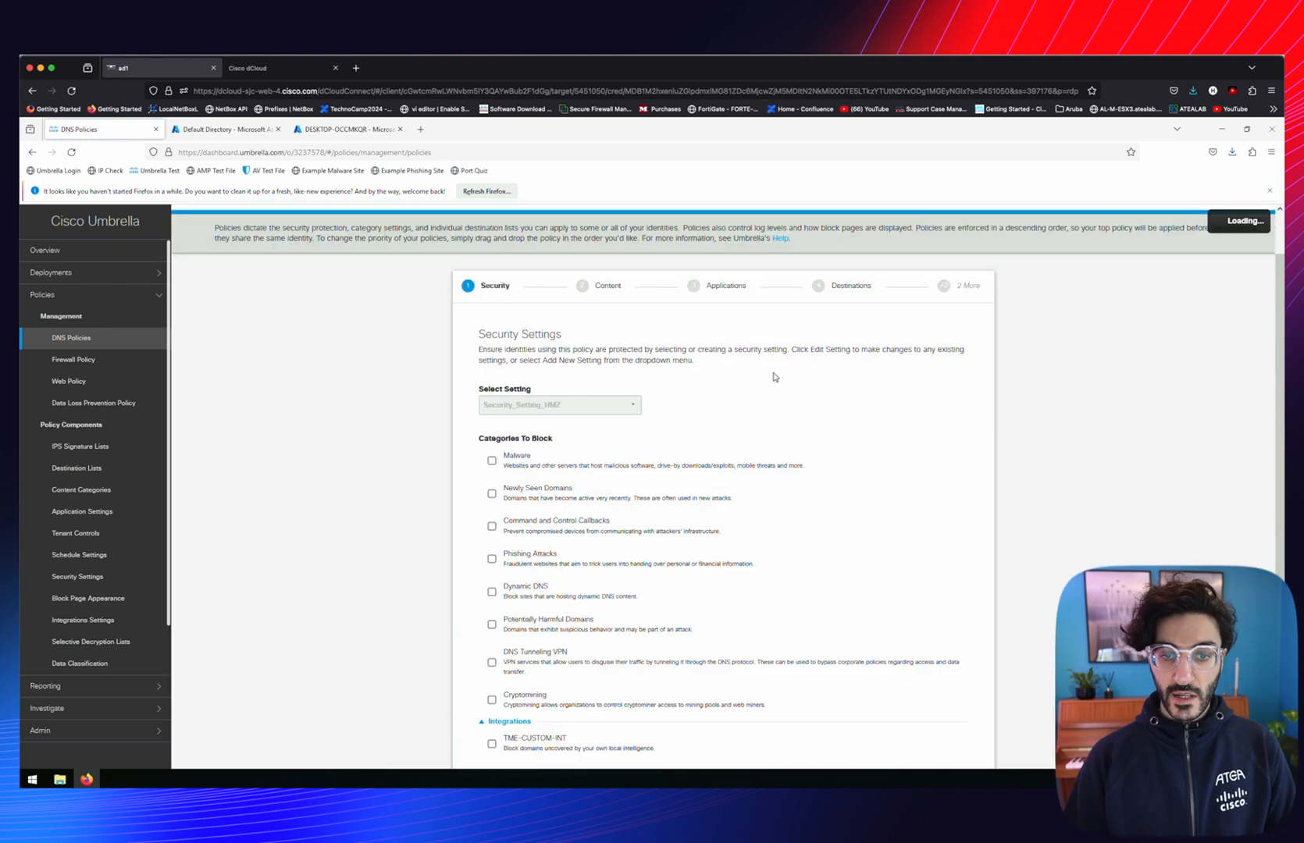
# Block Malware, Newly Seen Domains, Command and Control, Phishing, Potentially Harmful Domains and DNS Tunneling VPN, then save
pyautogui.scroll(-2, 567, 306)
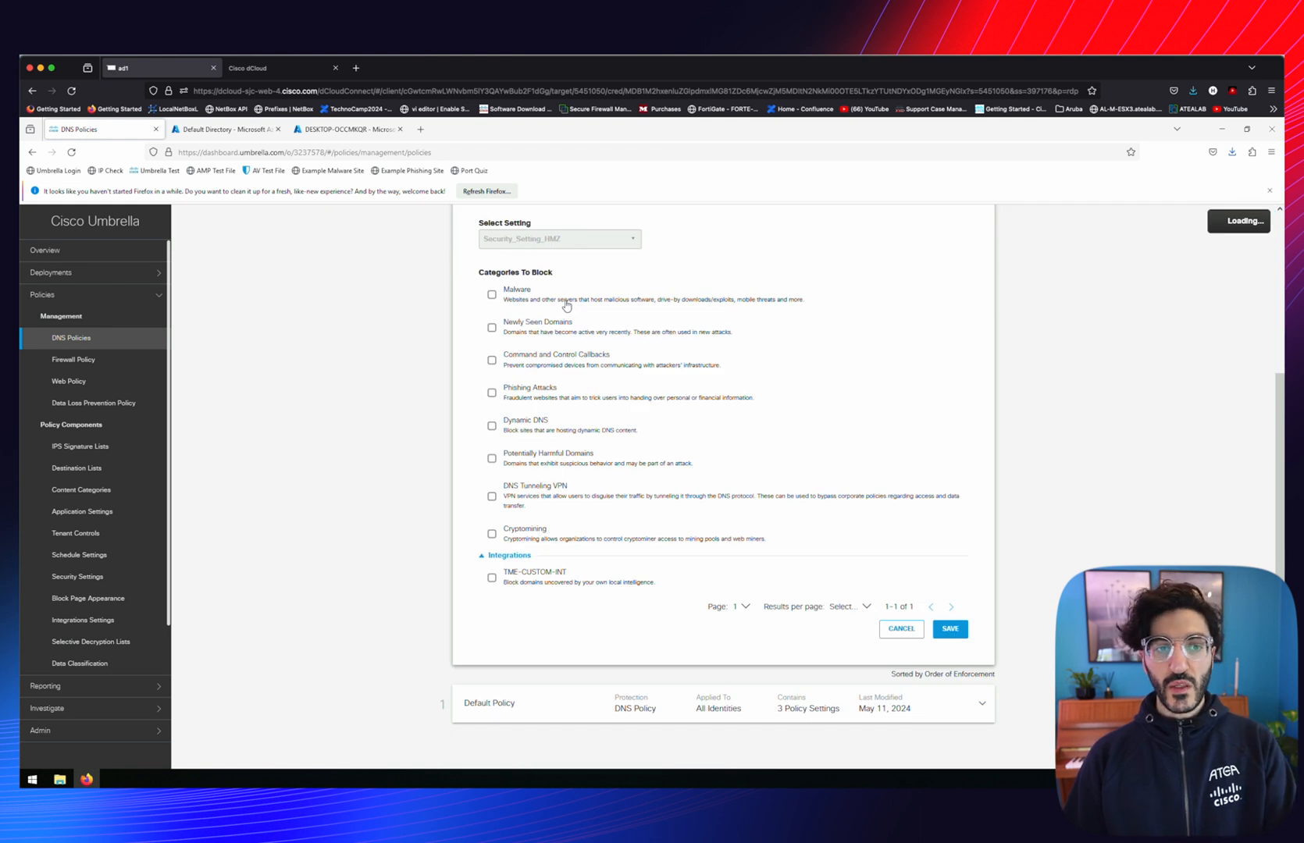
pyautogui.click(492, 295)
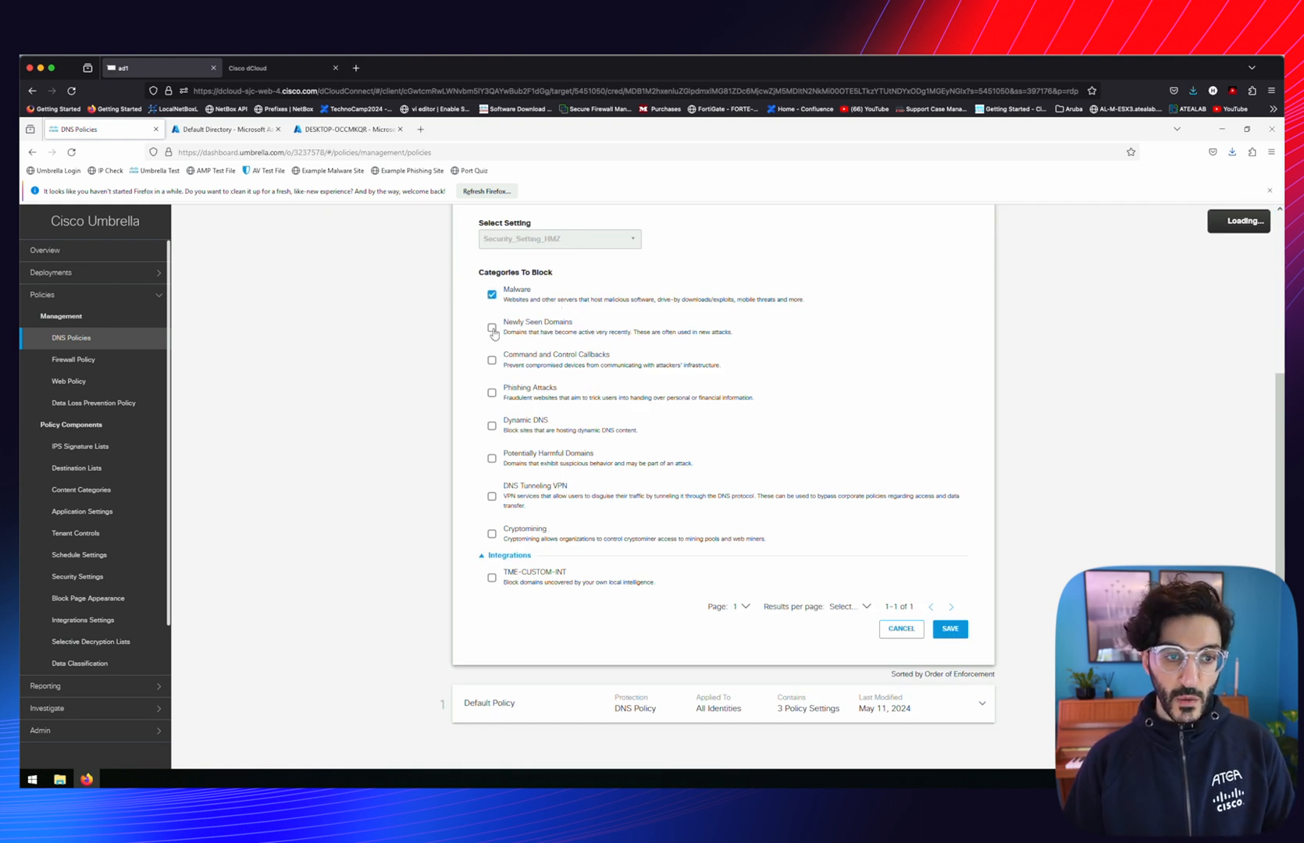
pyautogui.click(492, 328)
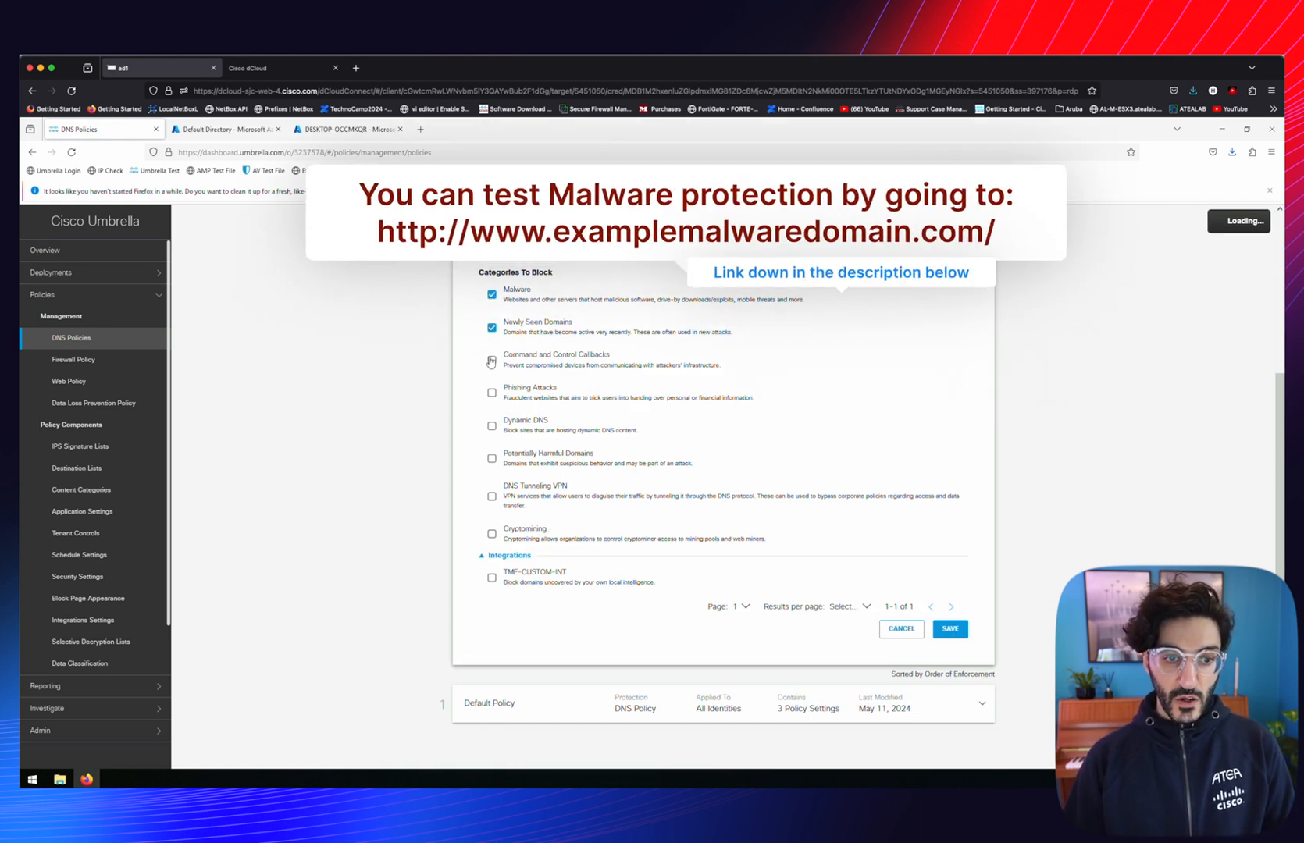
pyautogui.click(491, 361)
pyautogui.click(492, 393)
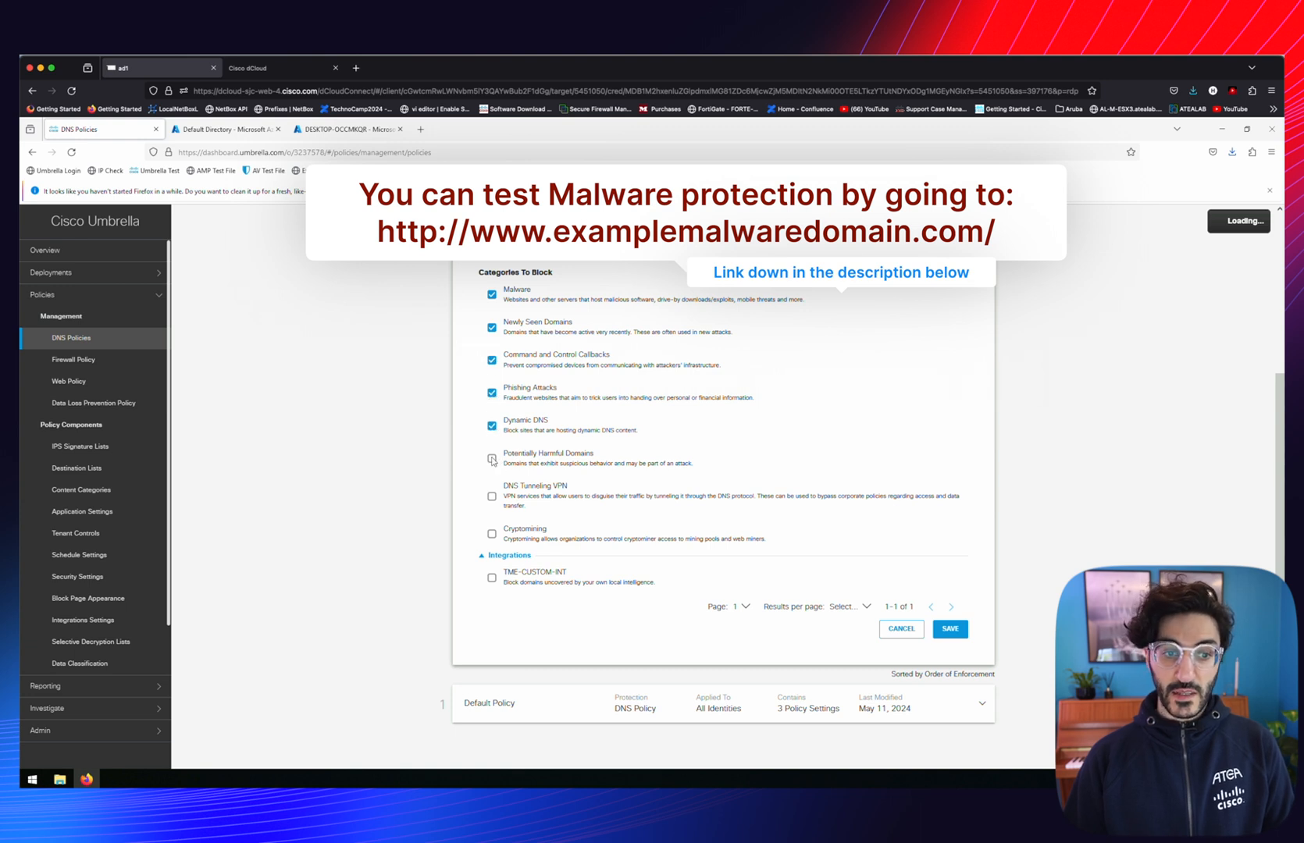
pyautogui.click(492, 459)
pyautogui.click(491, 497)
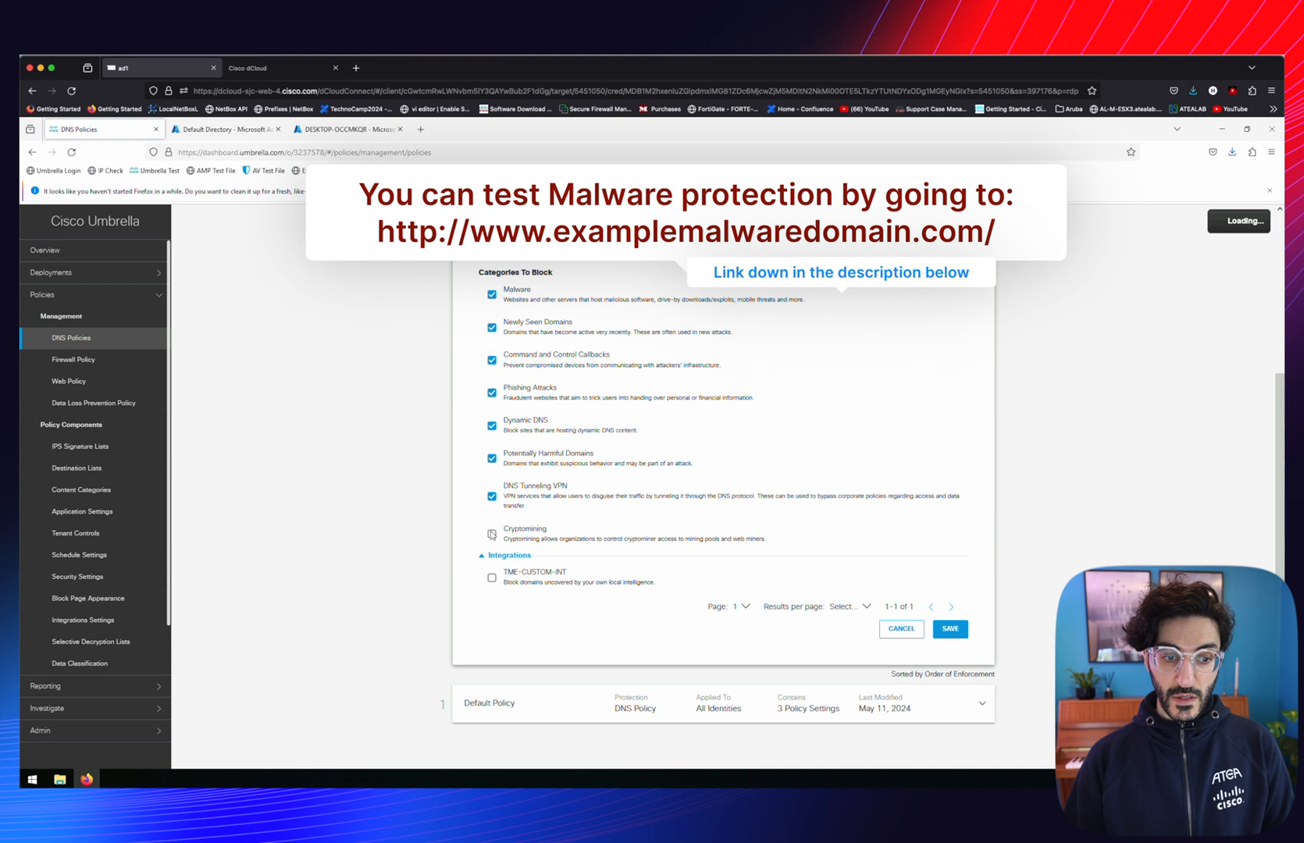
pyautogui.click(950, 629)
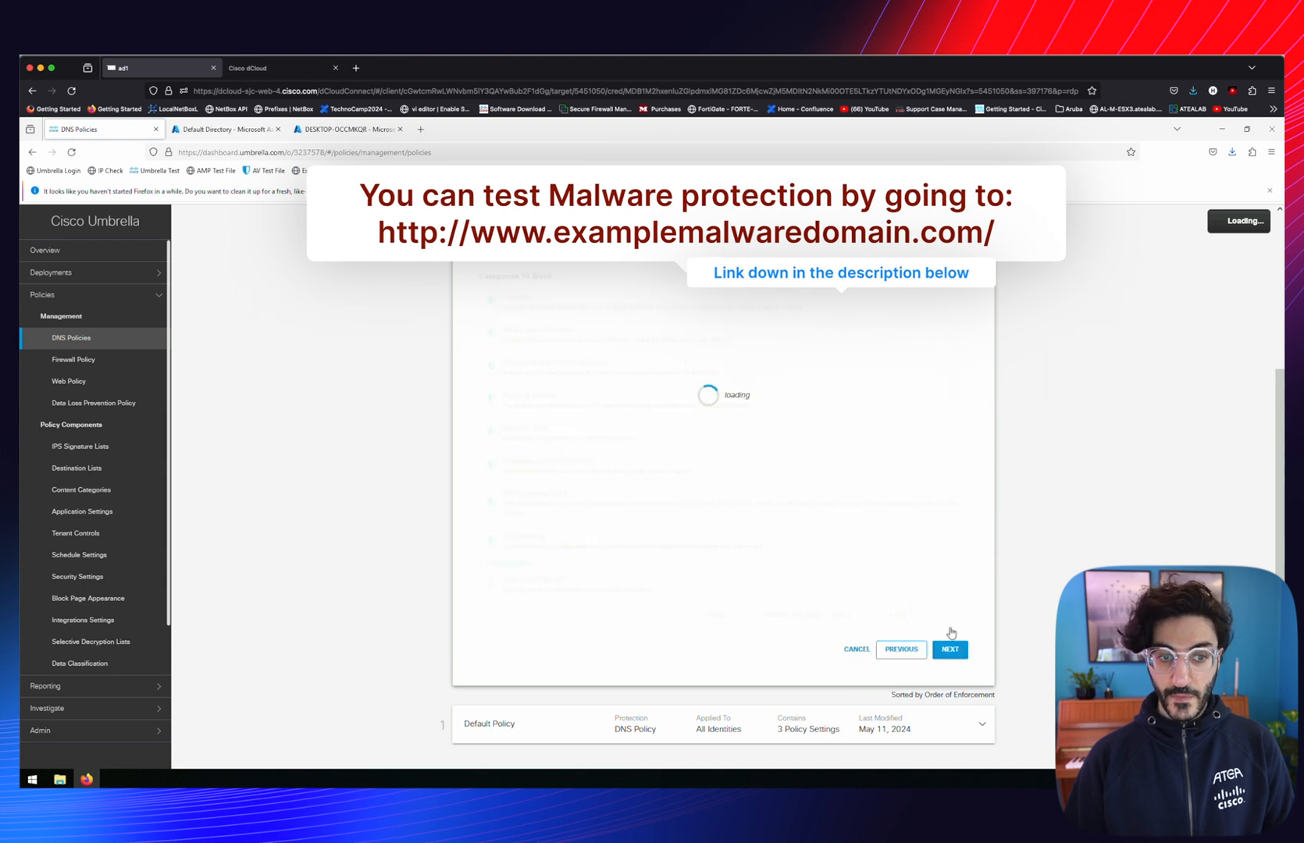
# Choose the Moderate content-filtering level and advance to Control Applications
pyautogui.click(951, 629)
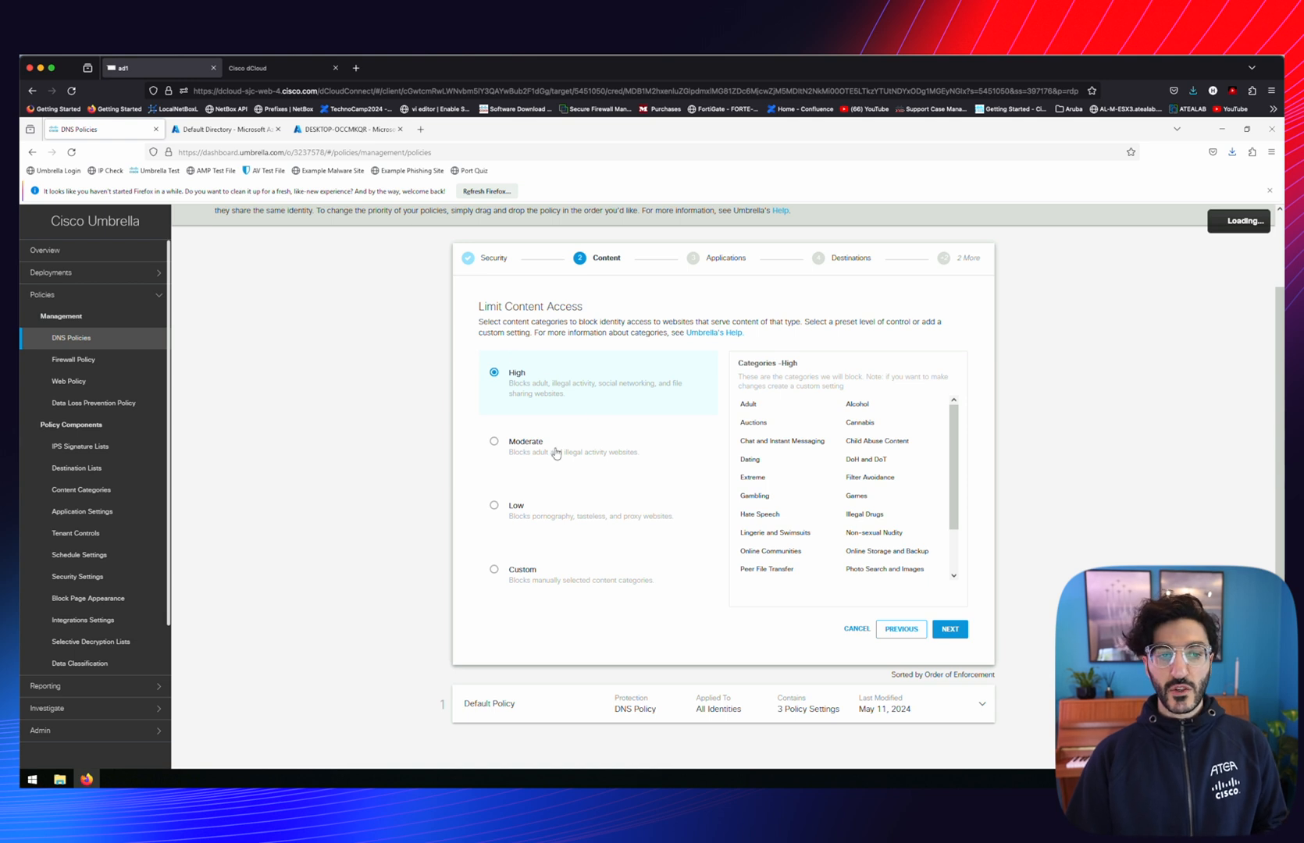
pyautogui.click(516, 448)
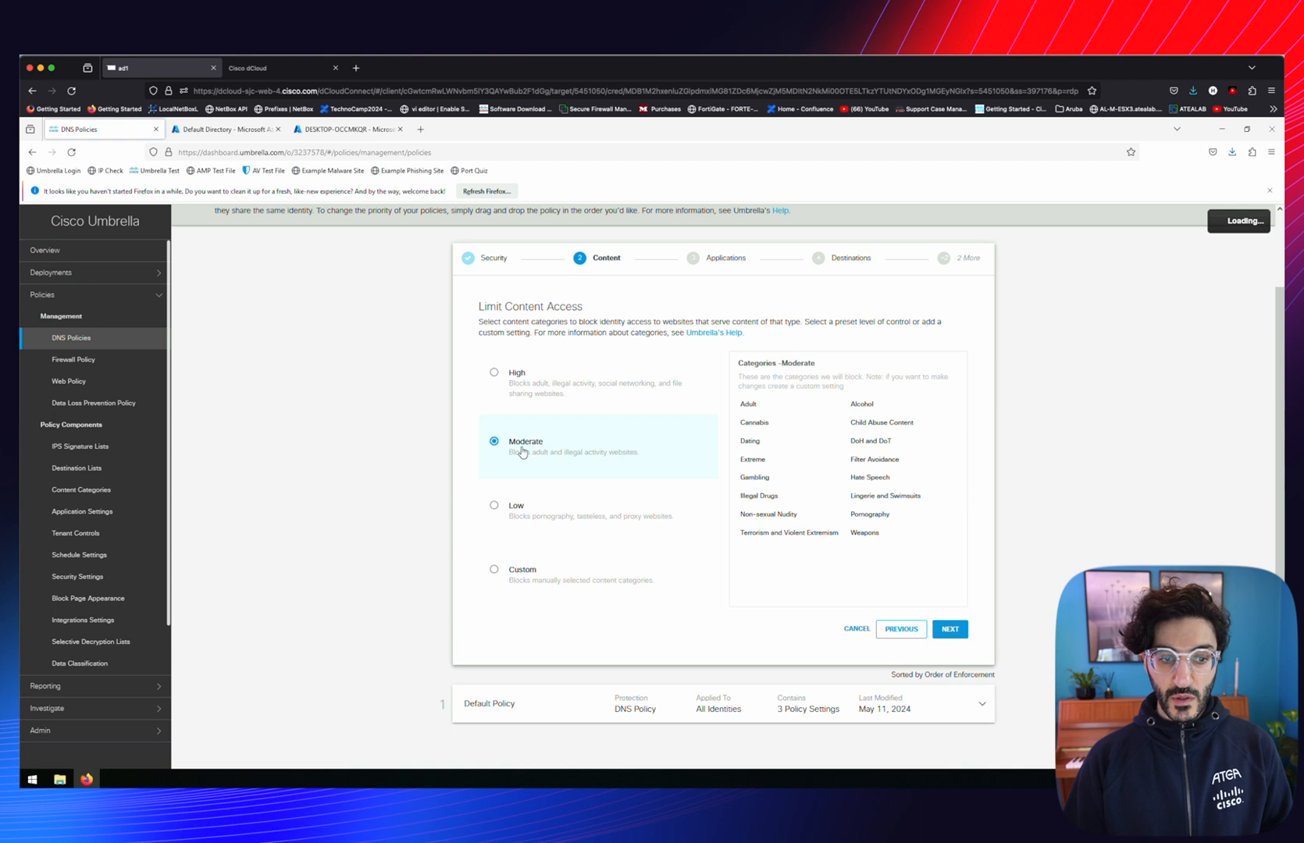
pyautogui.click(951, 629)
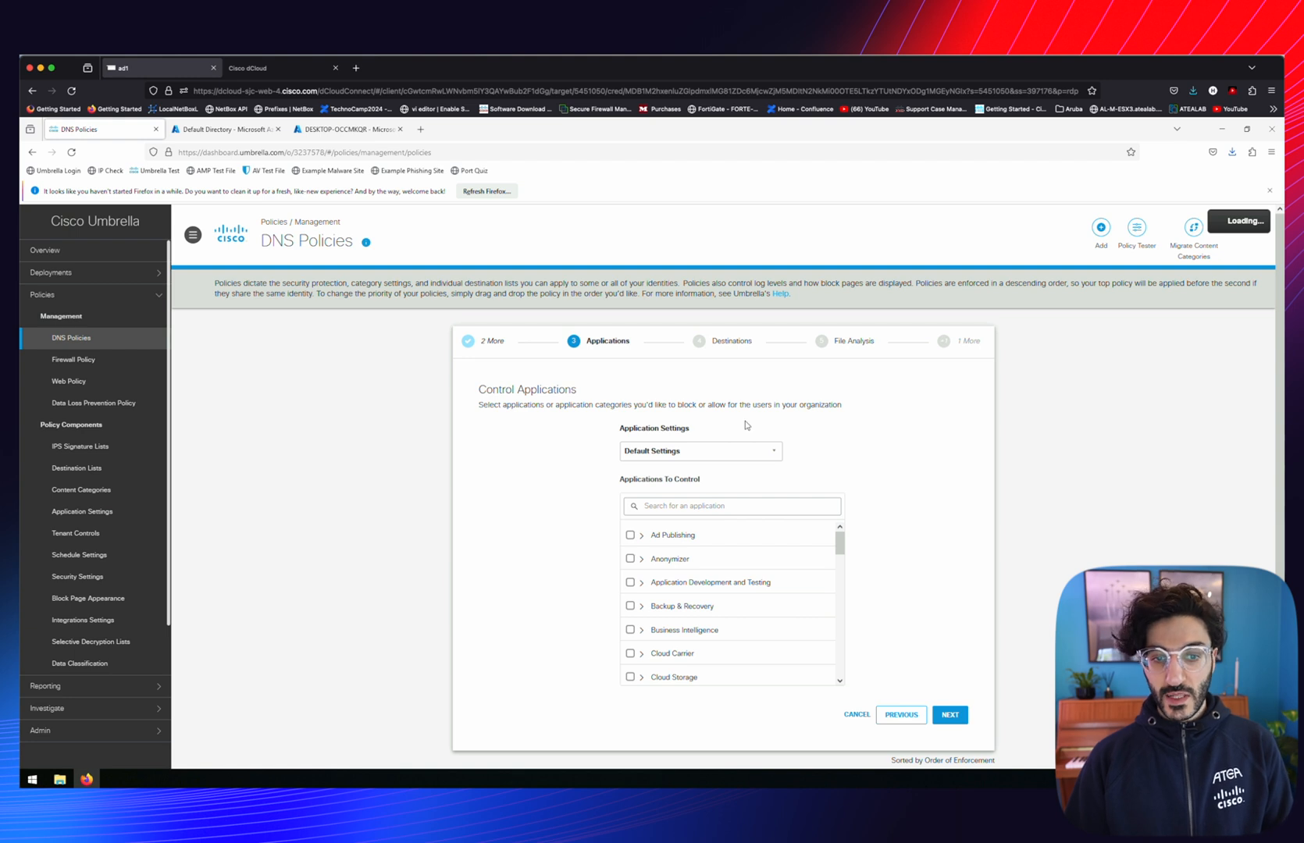
# Create a new application setting named App_Setting_HMZ
pyautogui.click(728, 453)
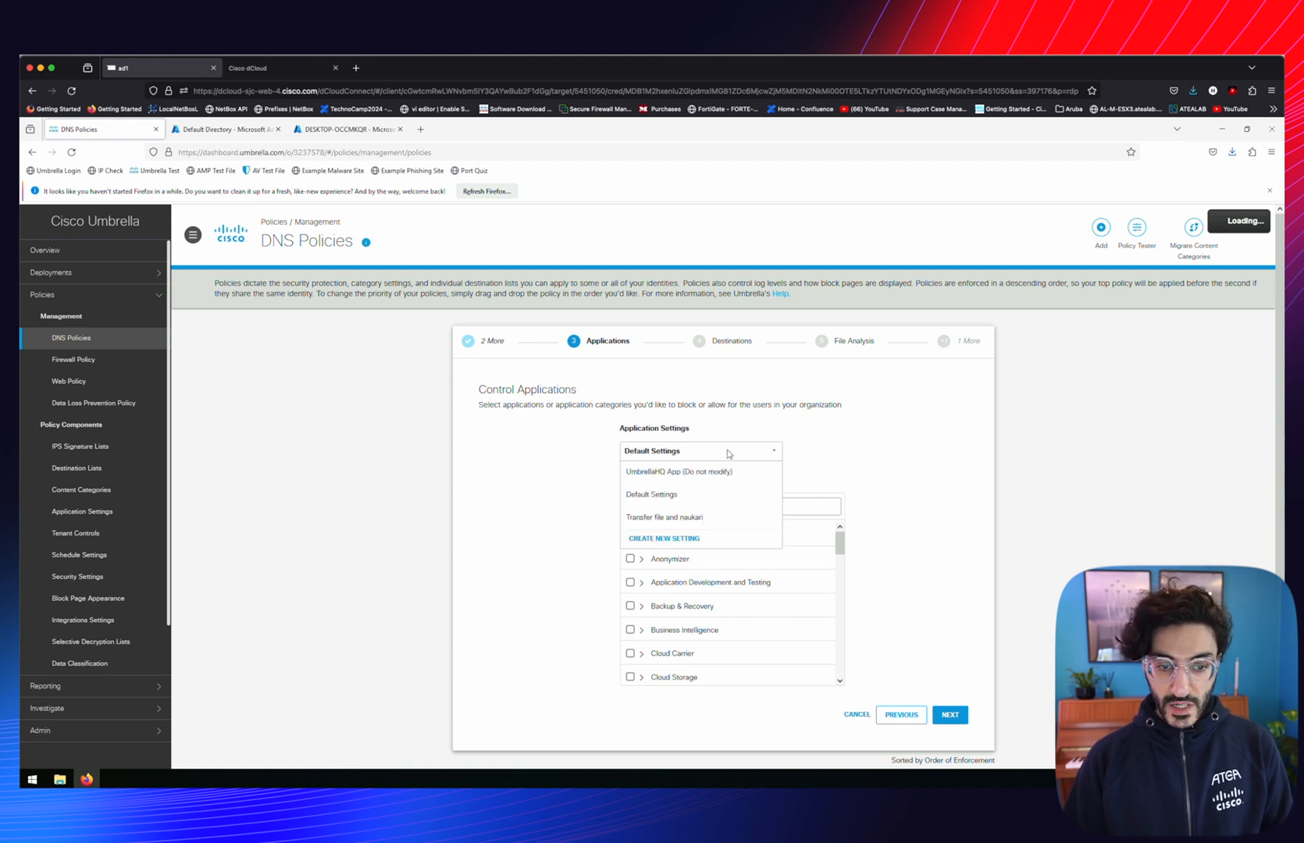
pyautogui.click(668, 539)
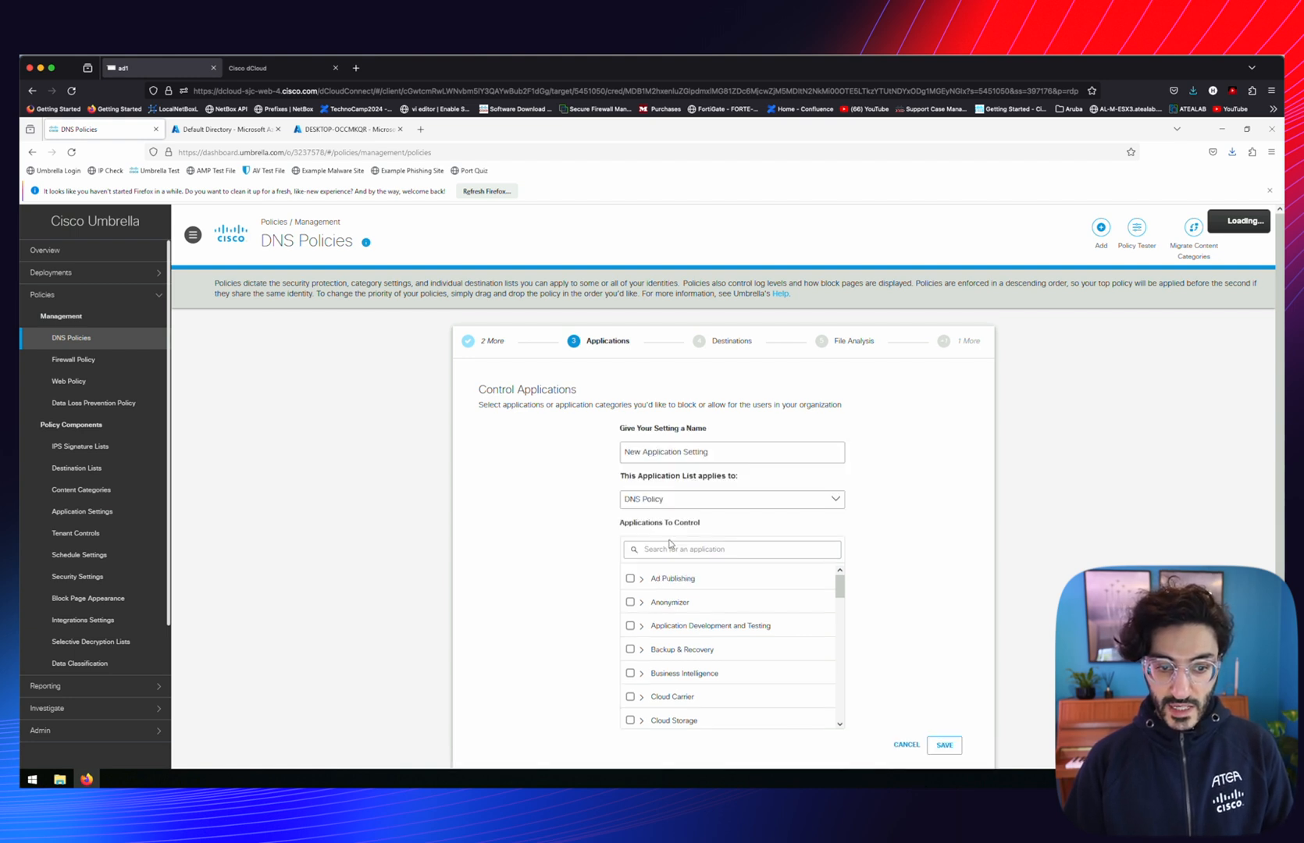
pyautogui.tripleClick(697, 454)
pyautogui.write('App_Setting_HMZ')
# Try Facebook but leave it unblocked, saving App_Setting_HMZ with no applications controlled
pyautogui.click(670, 550)
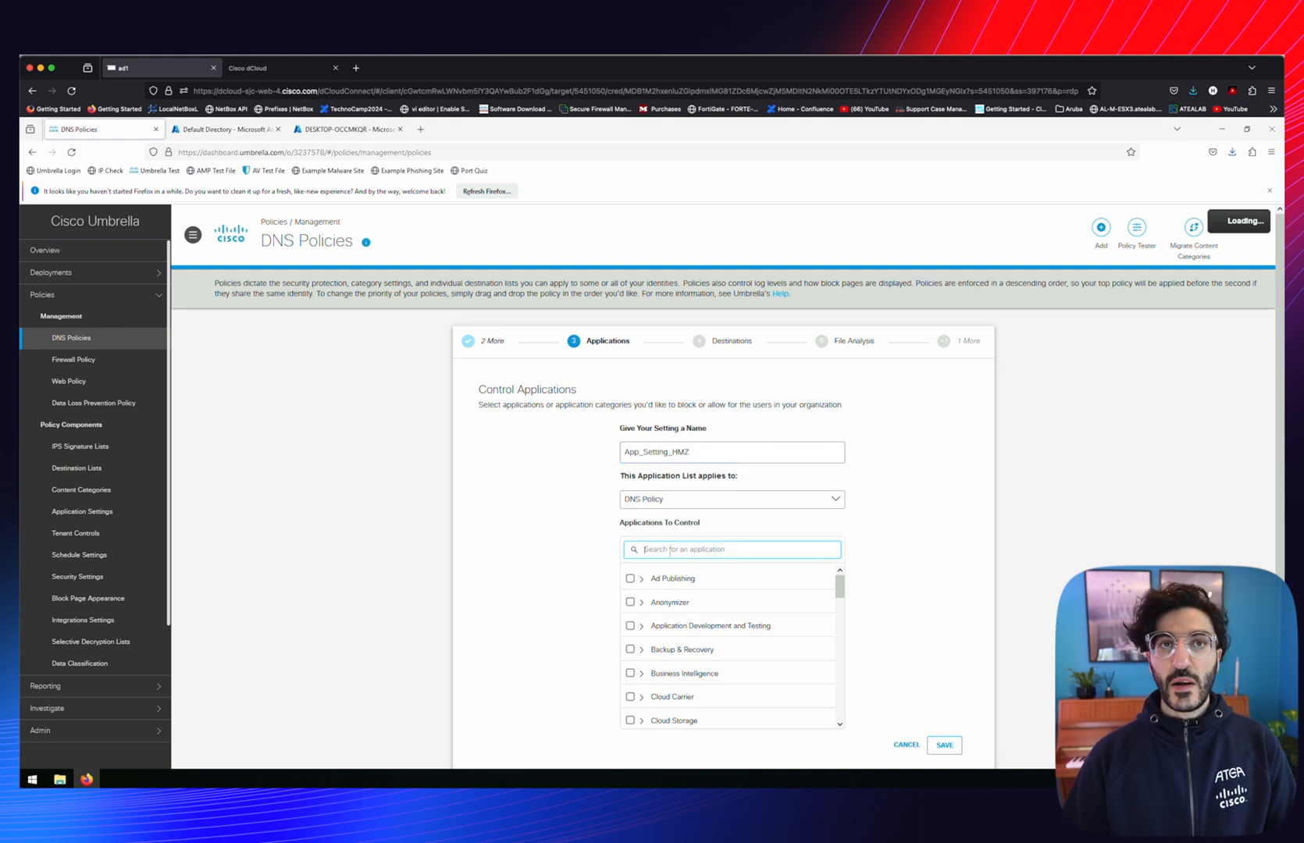
pyautogui.write('faceb')
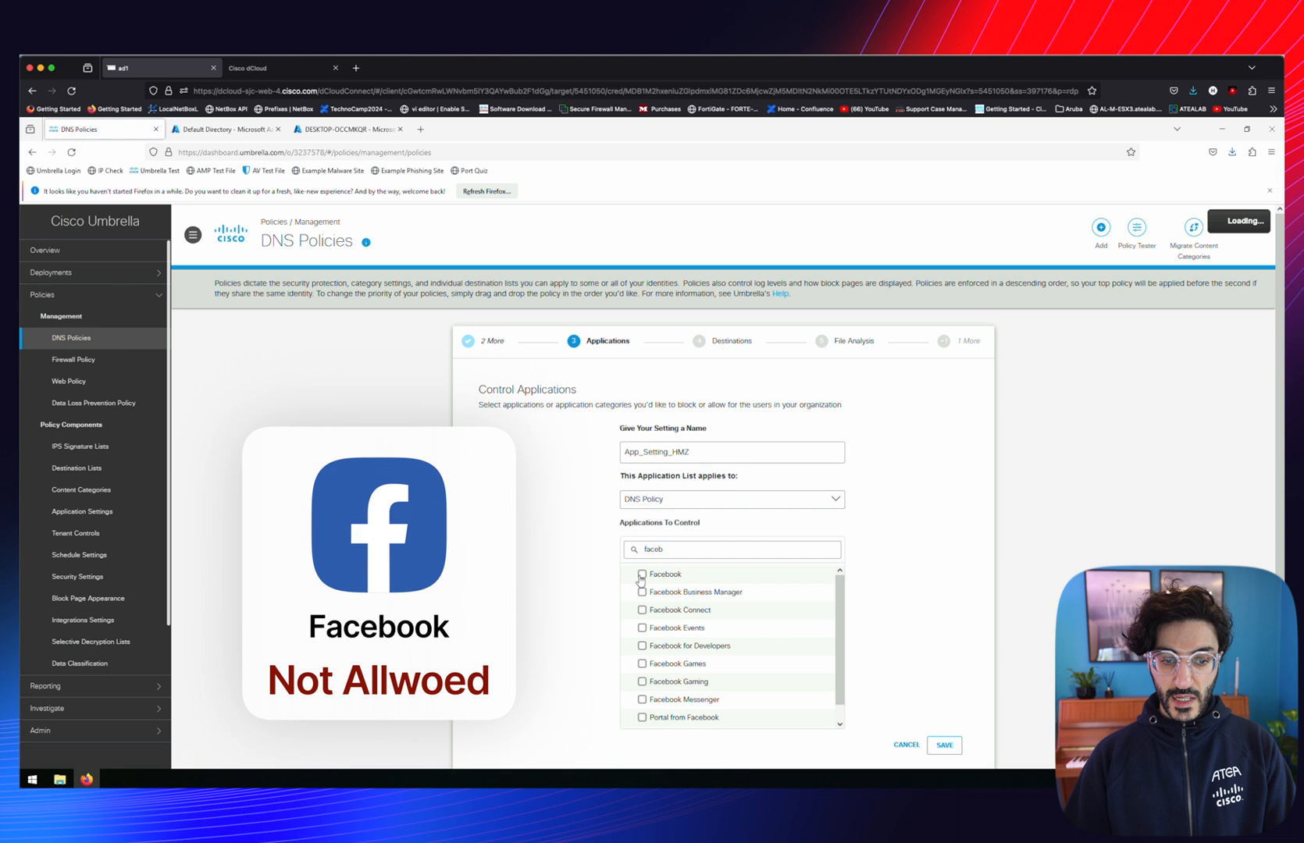
pyautogui.click(642, 575)
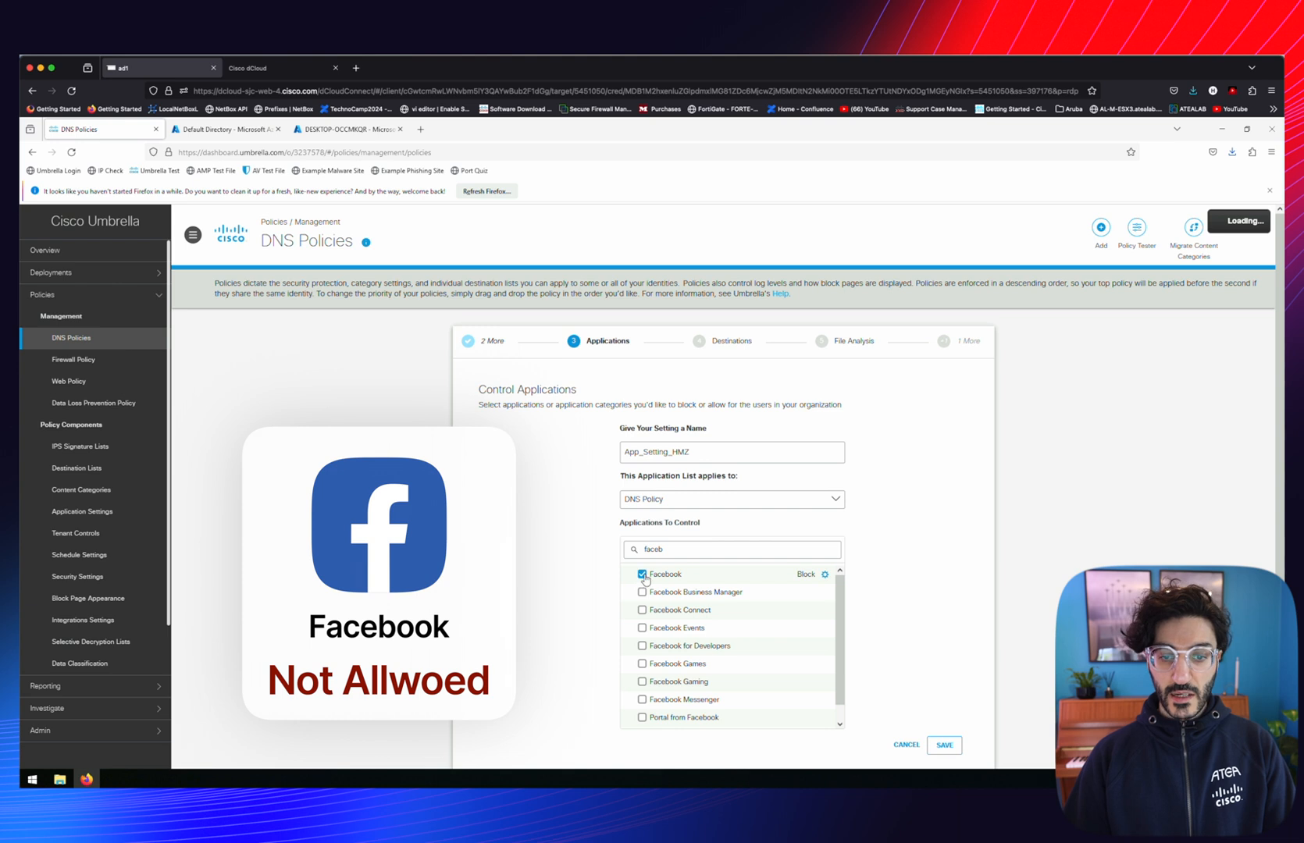
pyautogui.click(825, 575)
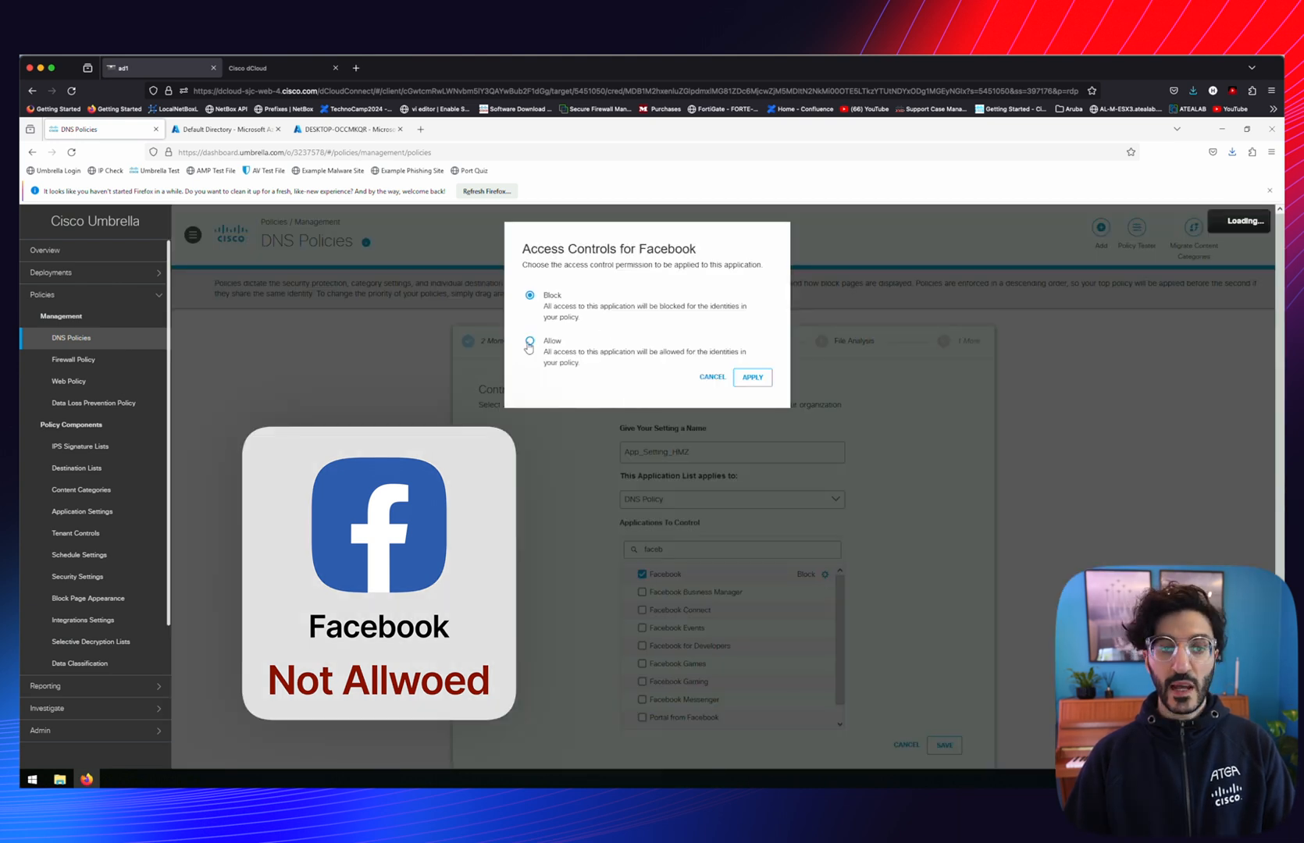
pyautogui.click(713, 377)
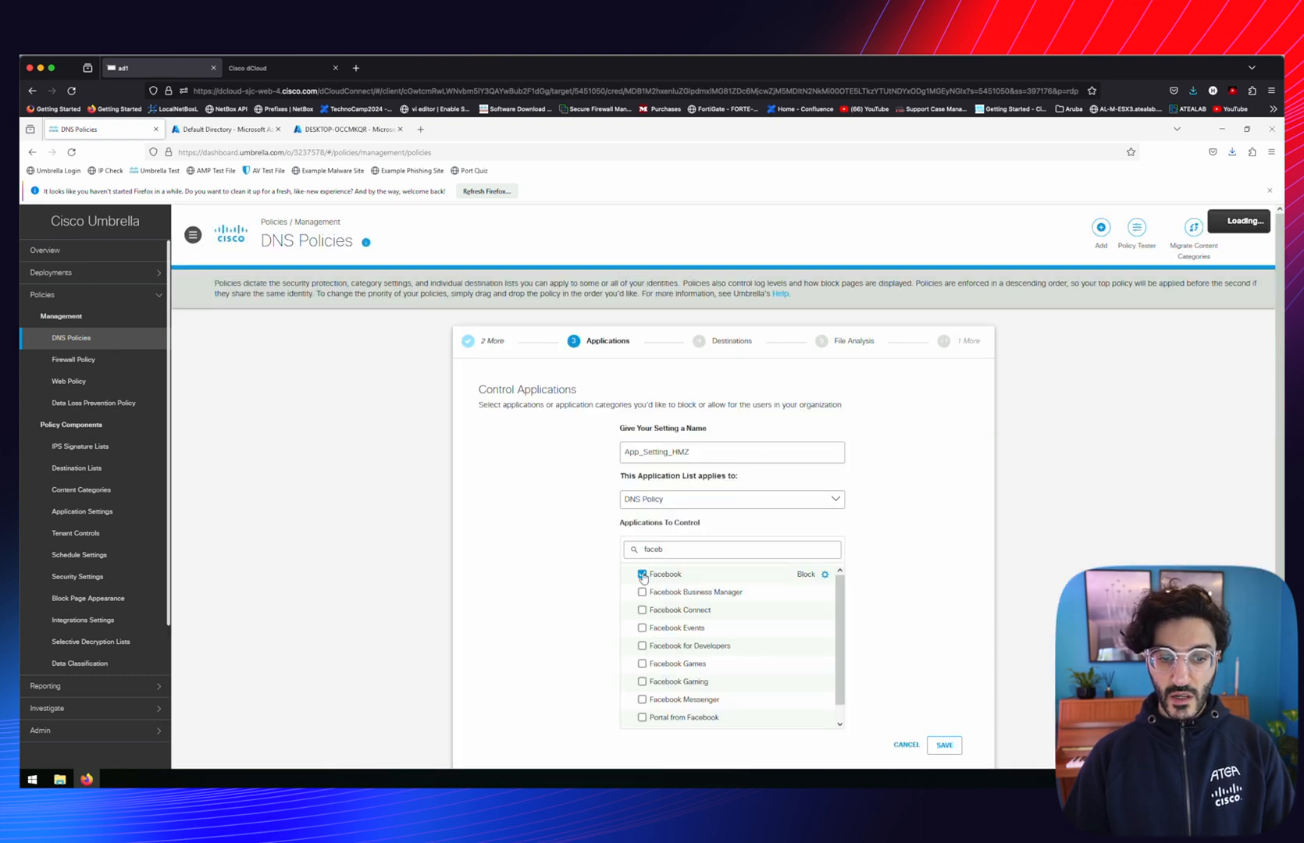
pyautogui.click(643, 575)
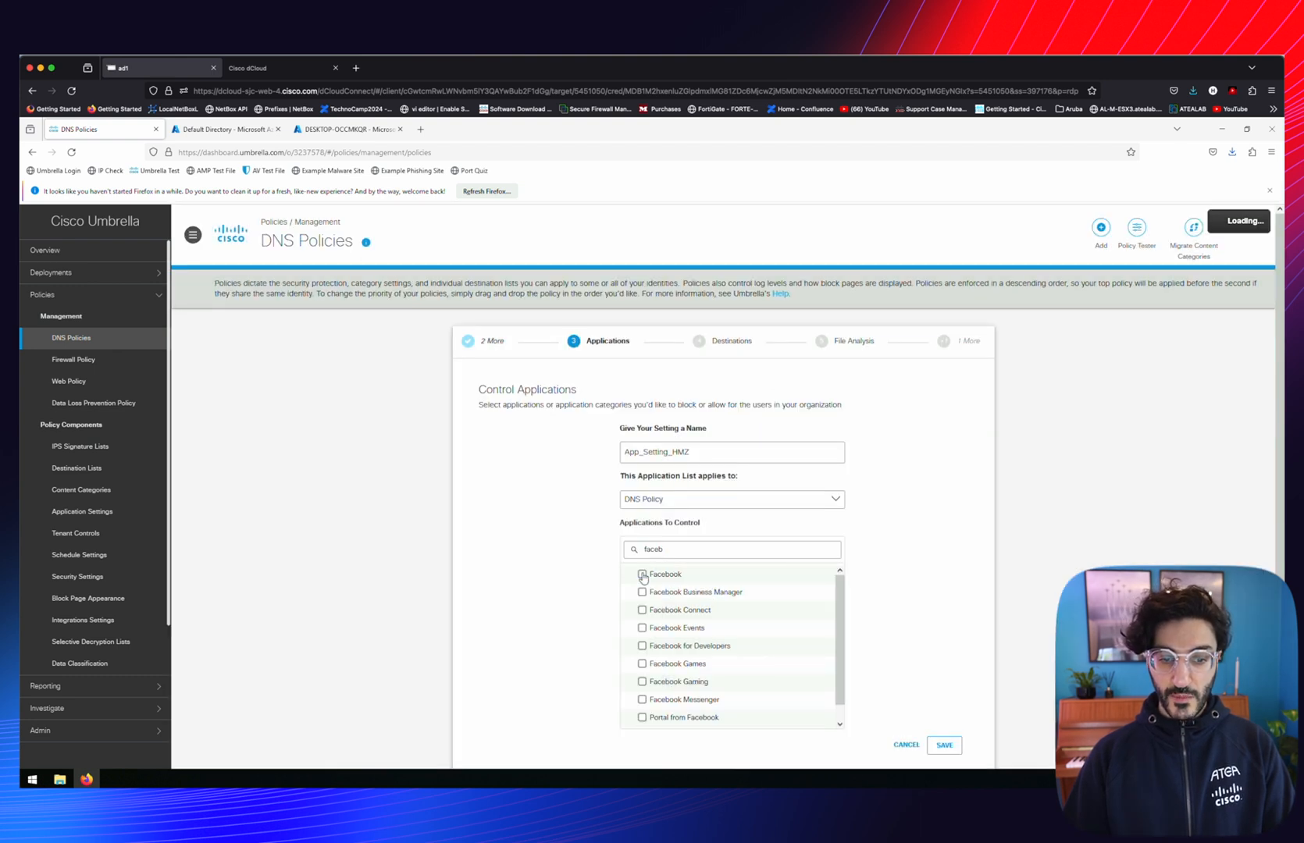
pyautogui.click(943, 745)
pyautogui.click(950, 713)
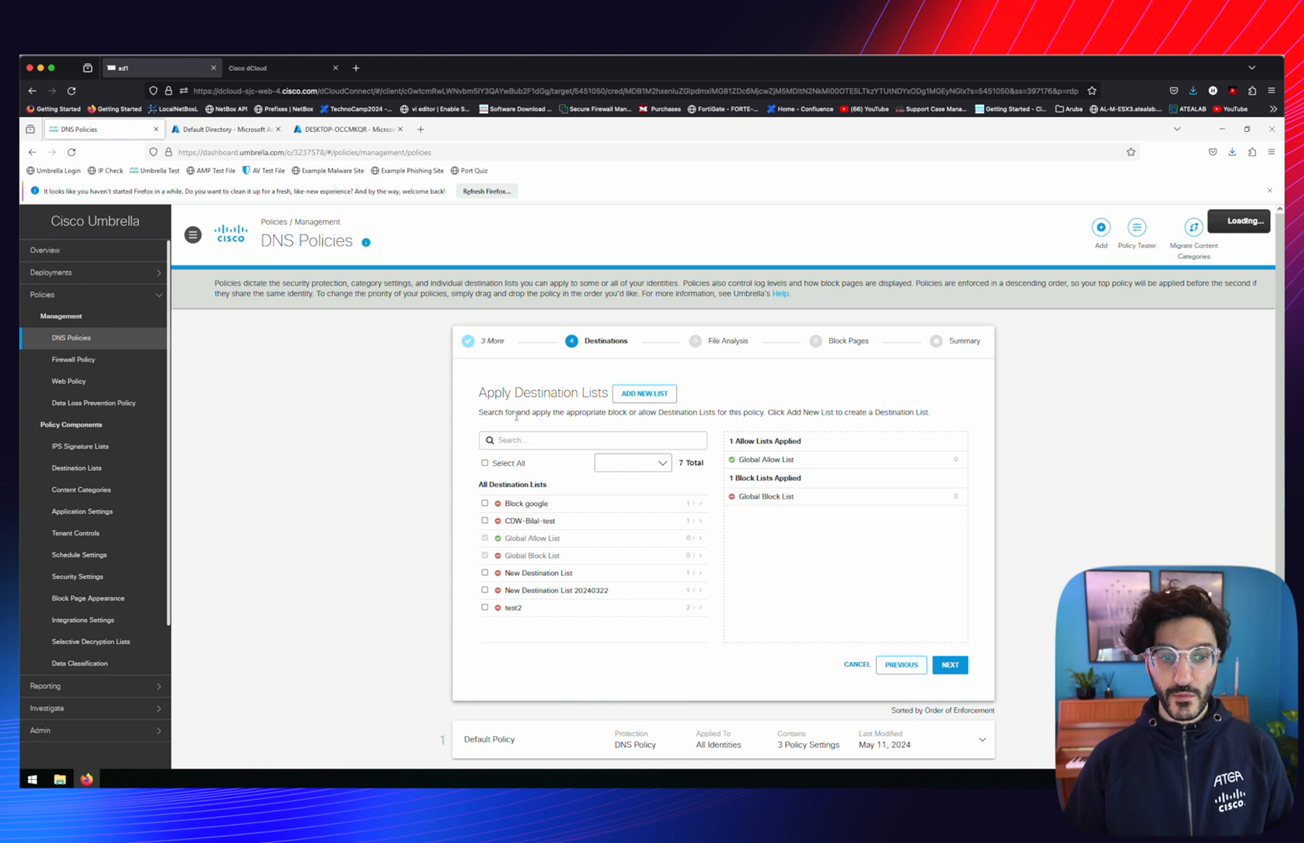
# Create a new destination list named Kripos_Block
pyautogui.click(642, 394)
pyautogui.tripleClick(609, 322)
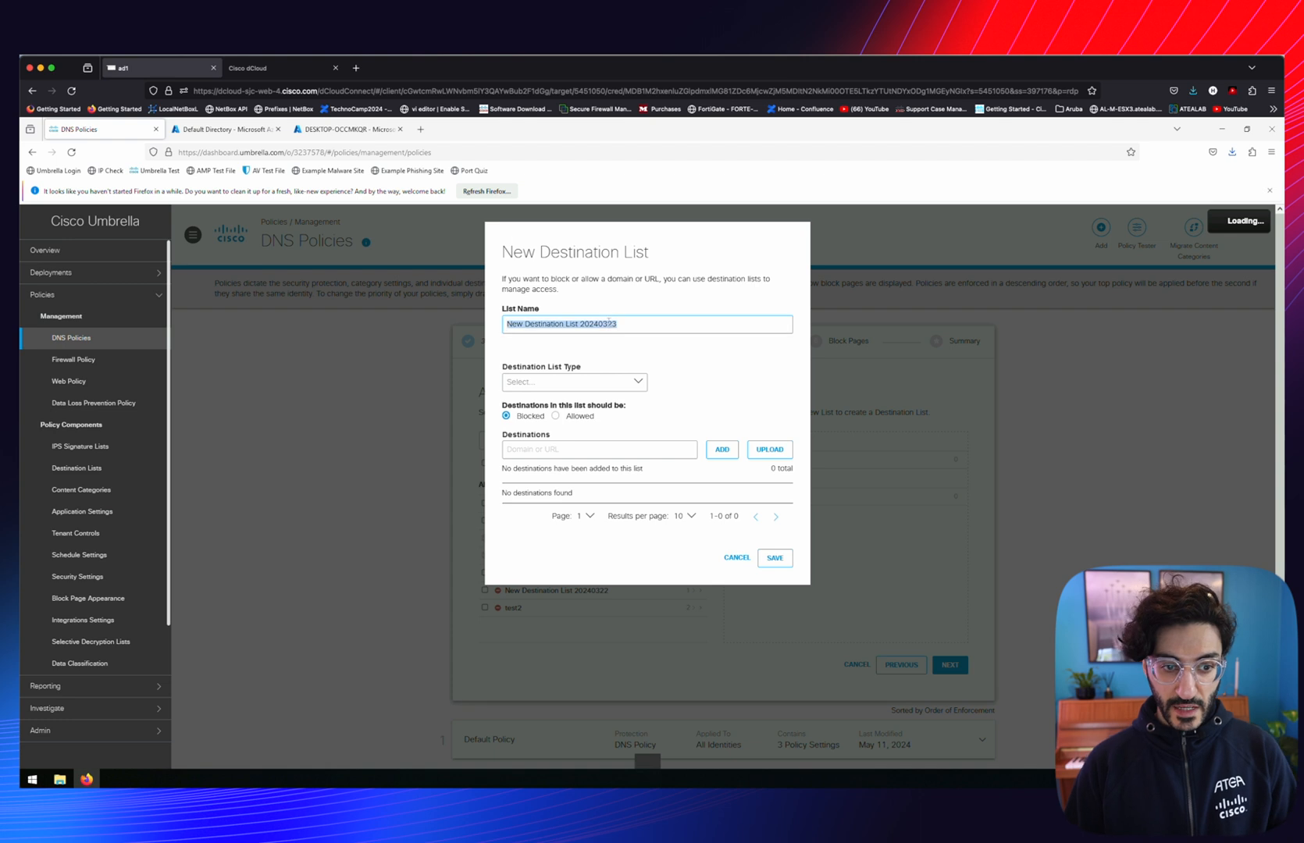
pyautogui.write('Kripos_Block')
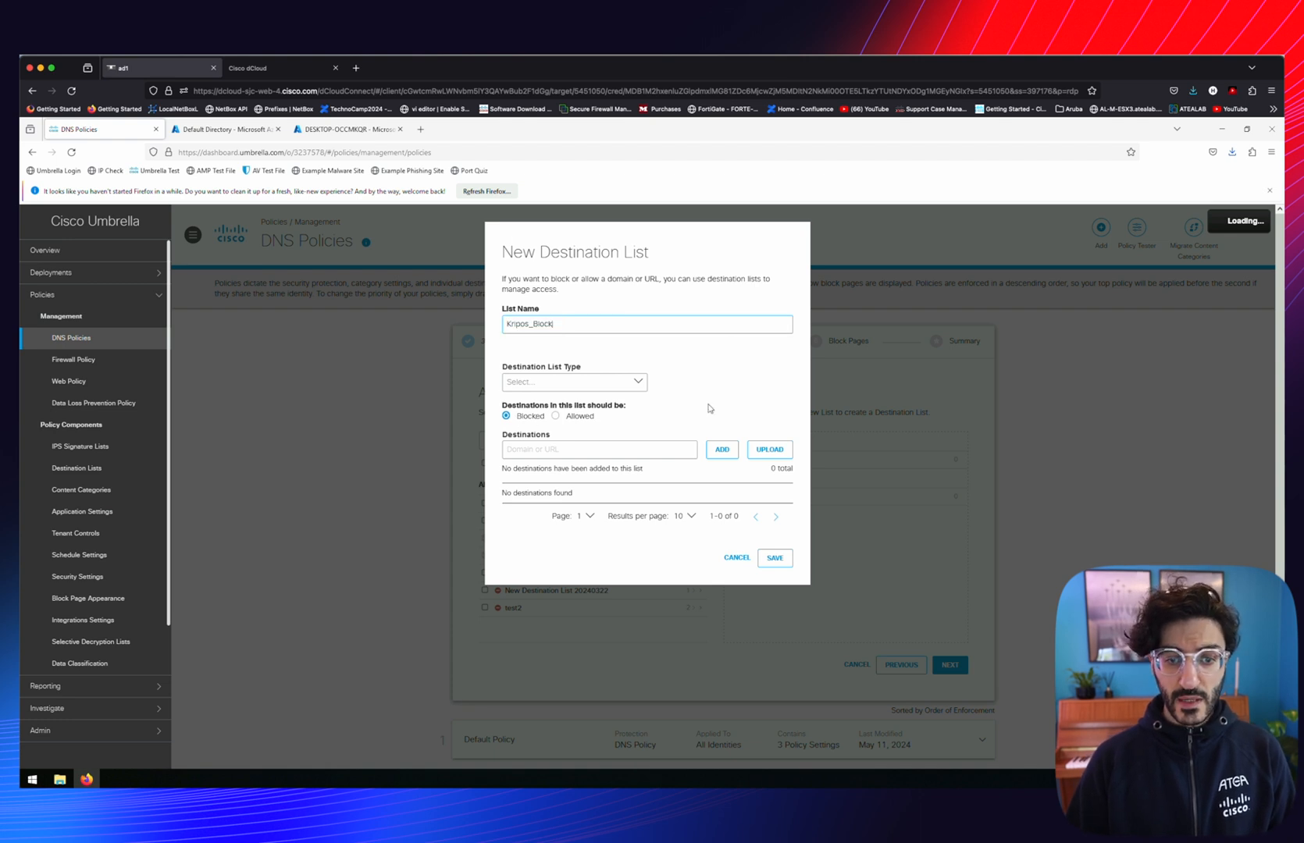
# Upload the 182 domains from Kripos_Block.txt into the list and save it applied
pyautogui.click(782, 452)
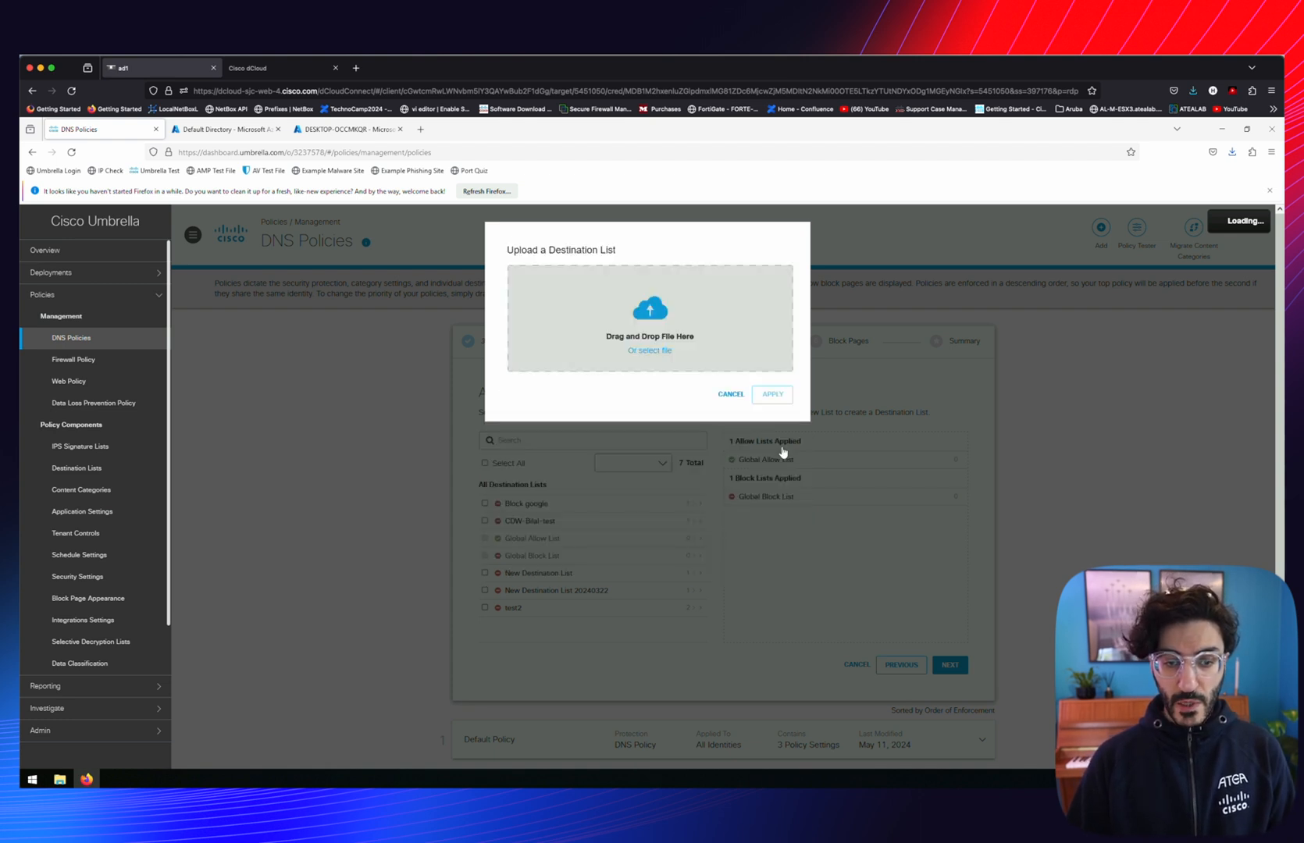
pyautogui.click(659, 352)
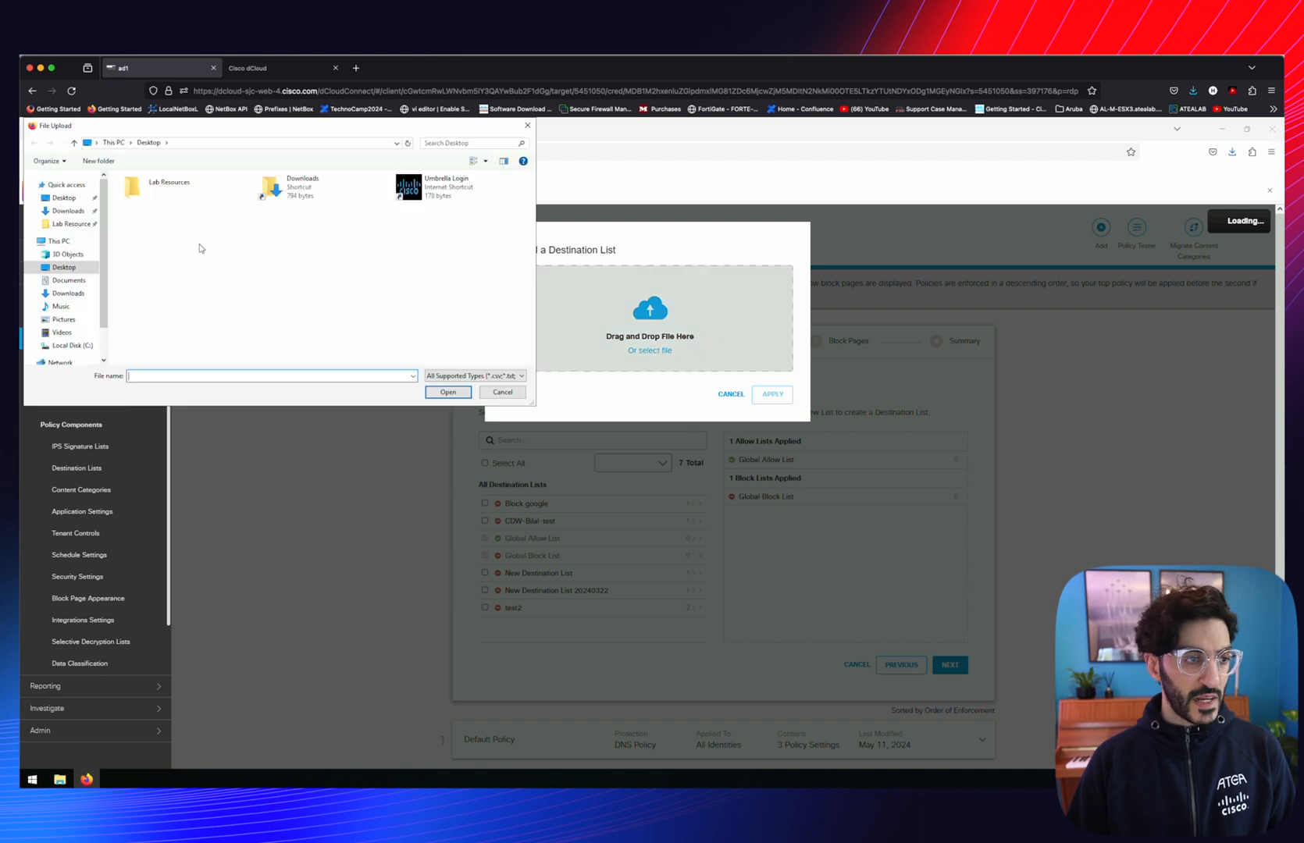
pyautogui.click(146, 195)
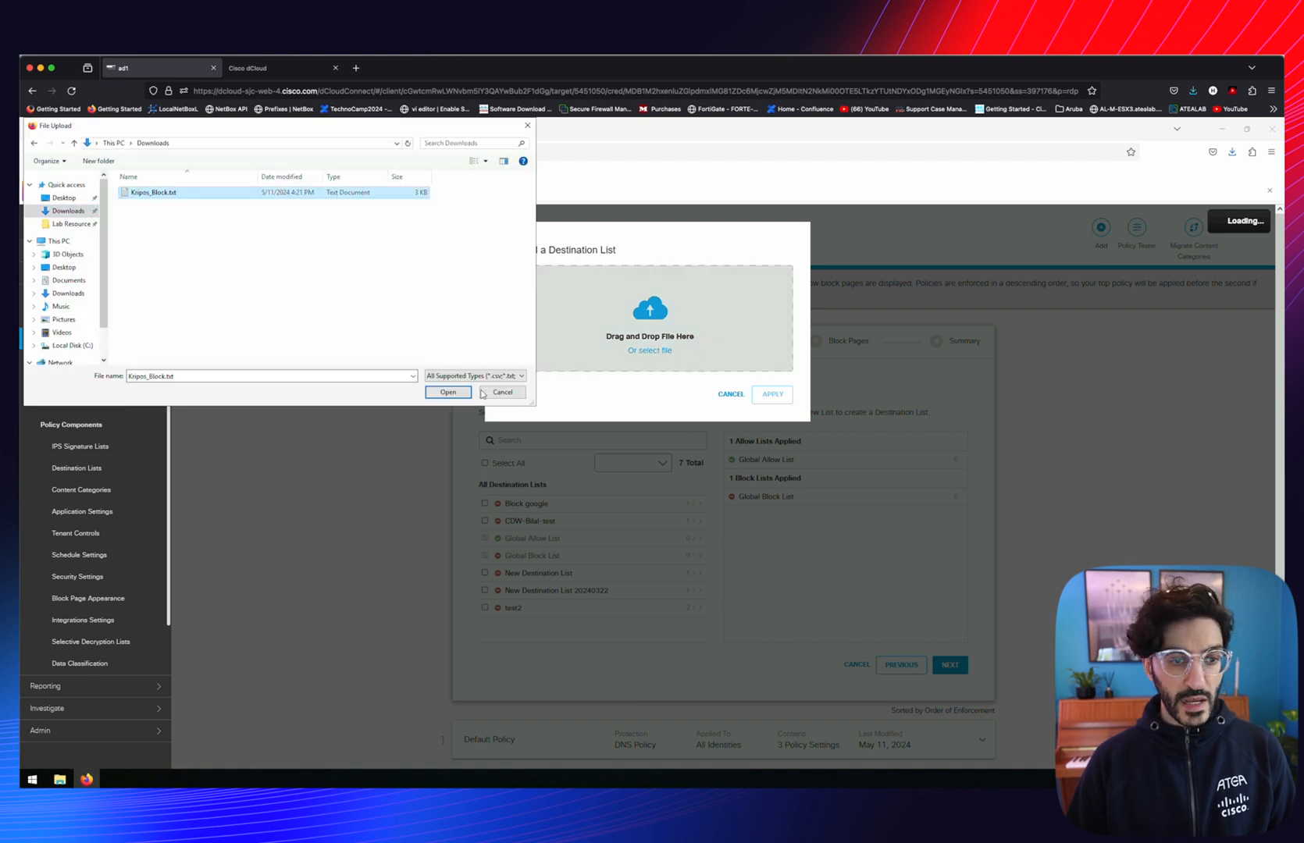
pyautogui.click(447, 392)
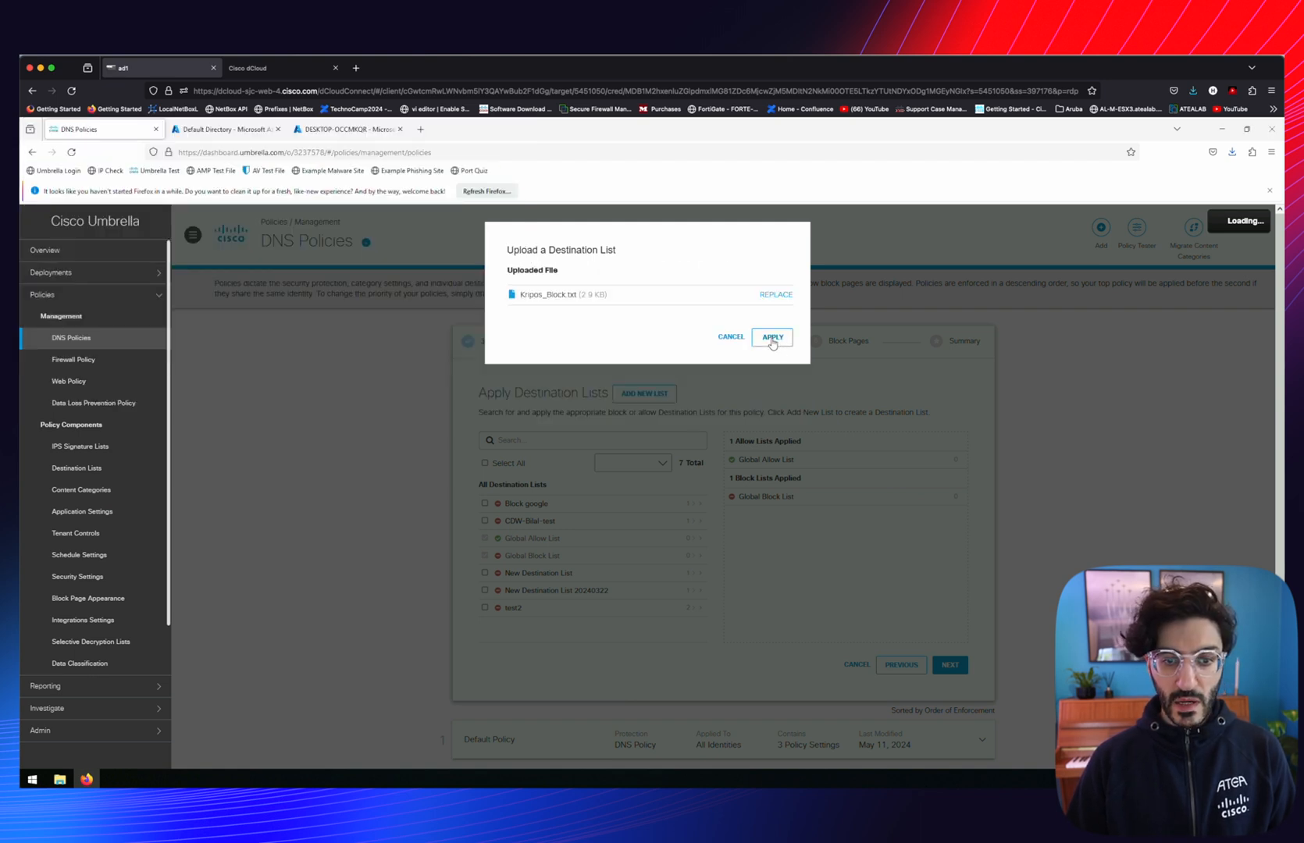
pyautogui.click(771, 339)
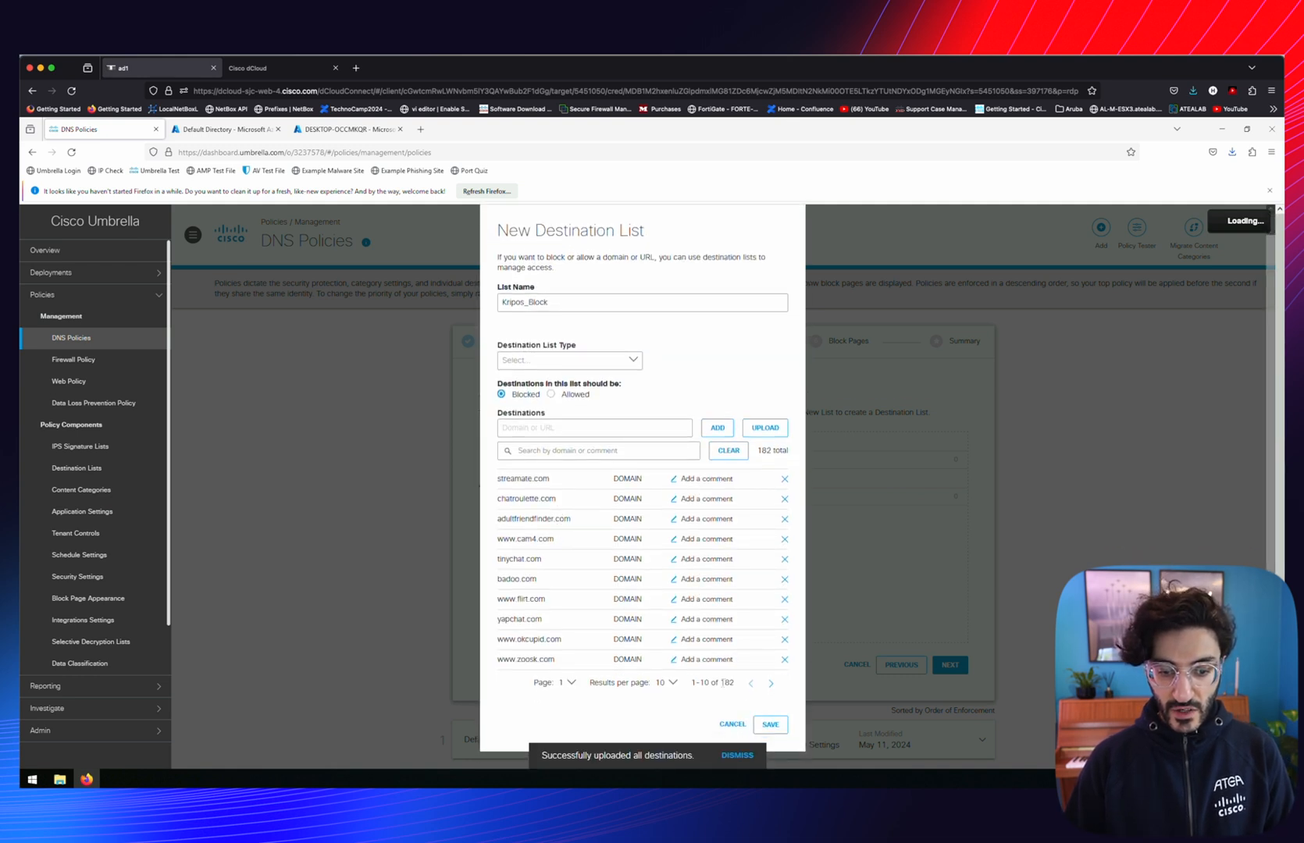
pyautogui.click(772, 724)
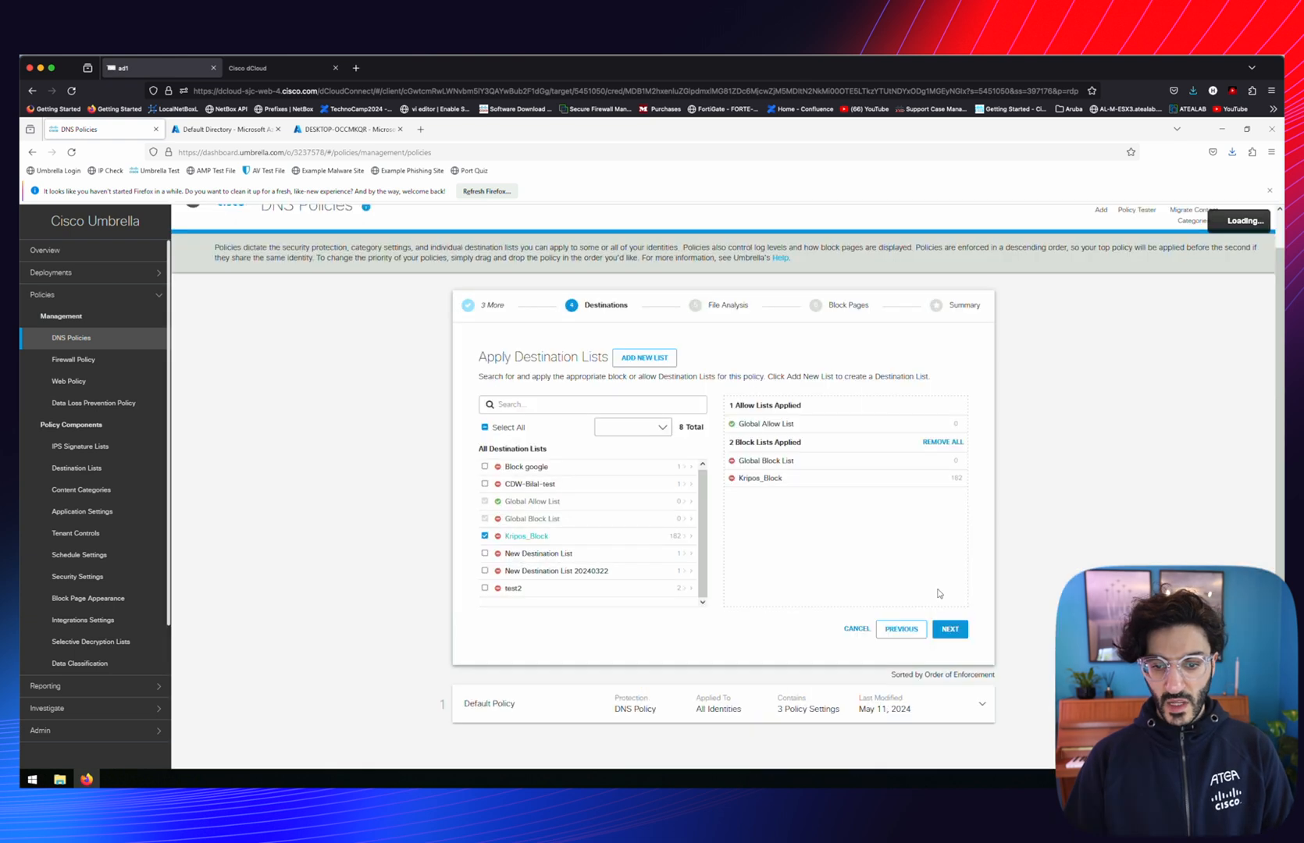
pyautogui.click(950, 629)
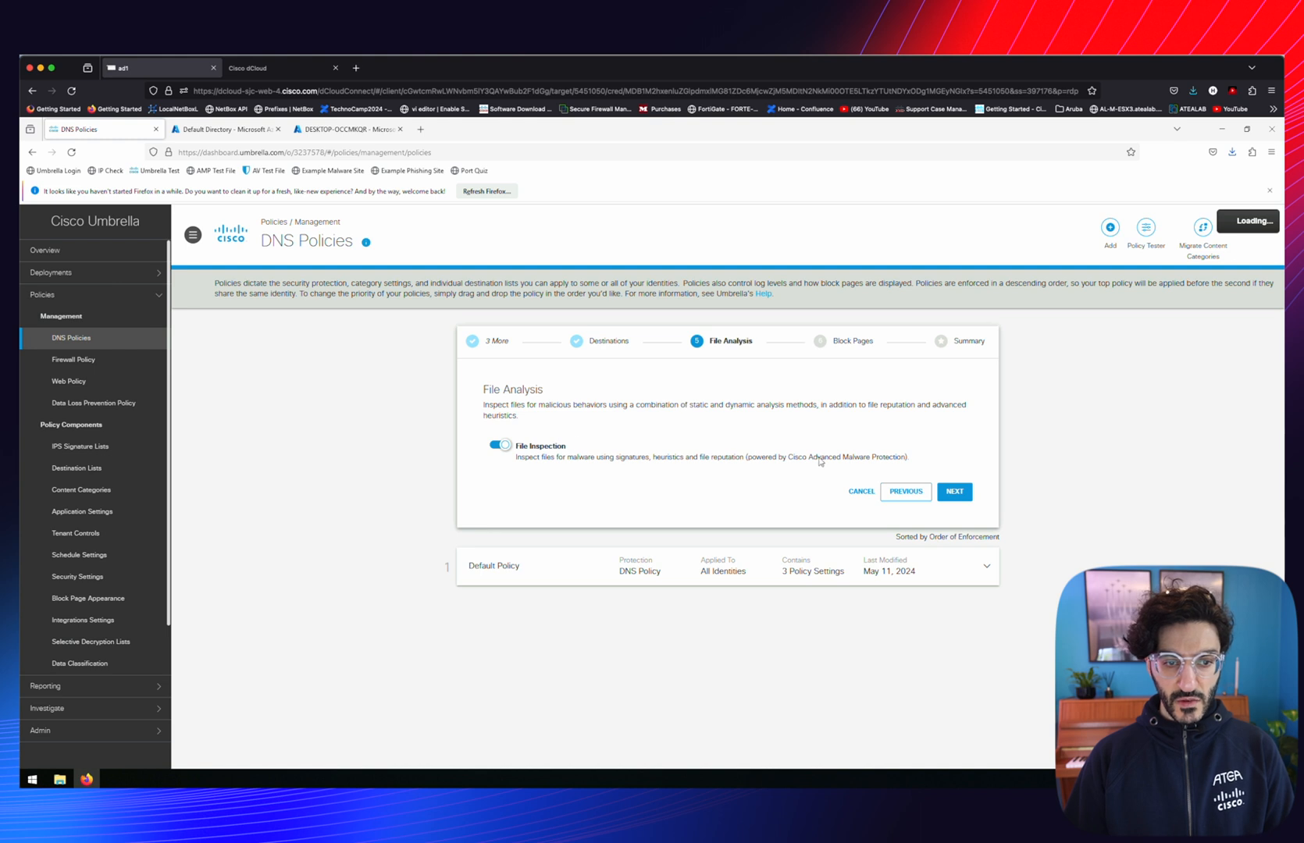
# Keep default file analysis and block page, name the policy Everyday_activity, and save it
pyautogui.click(950, 492)
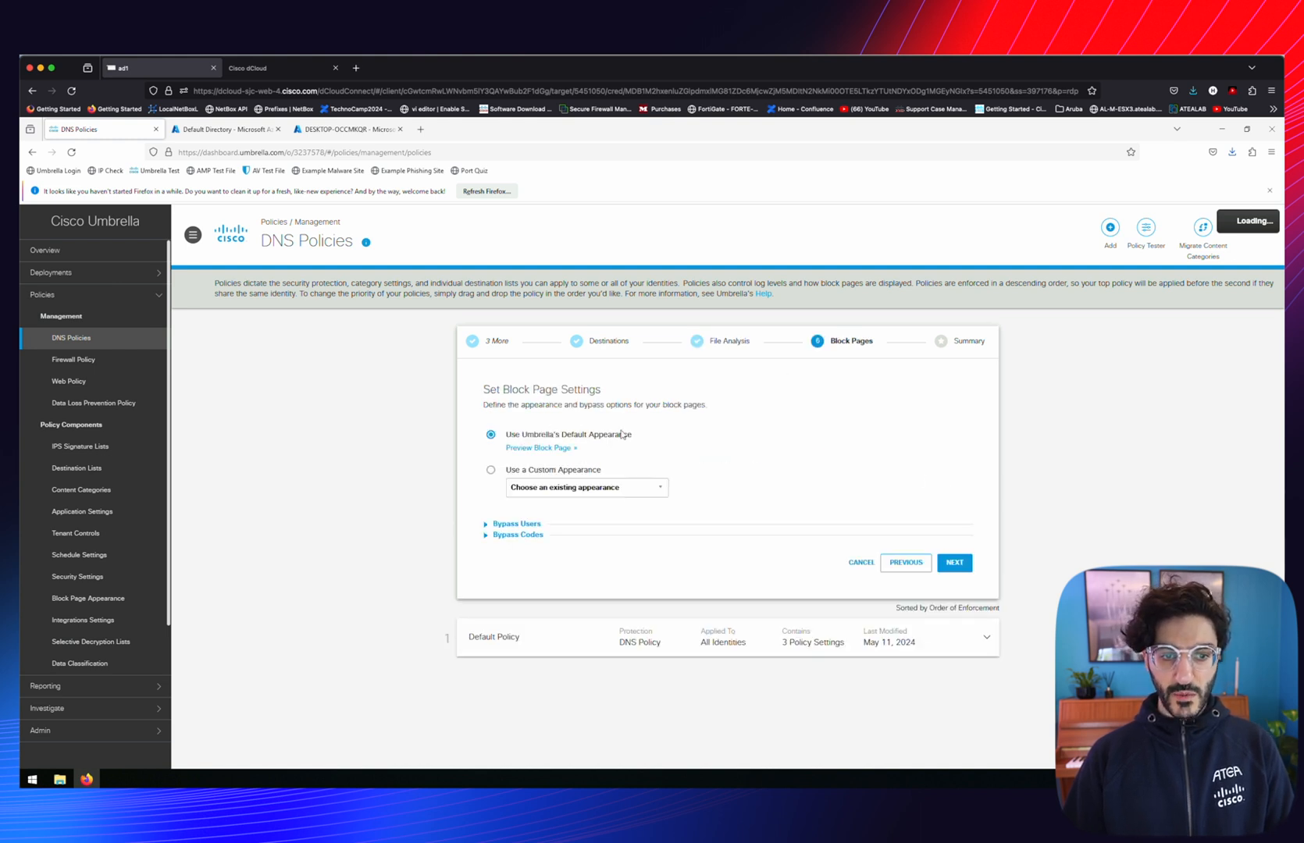
pyautogui.click(955, 563)
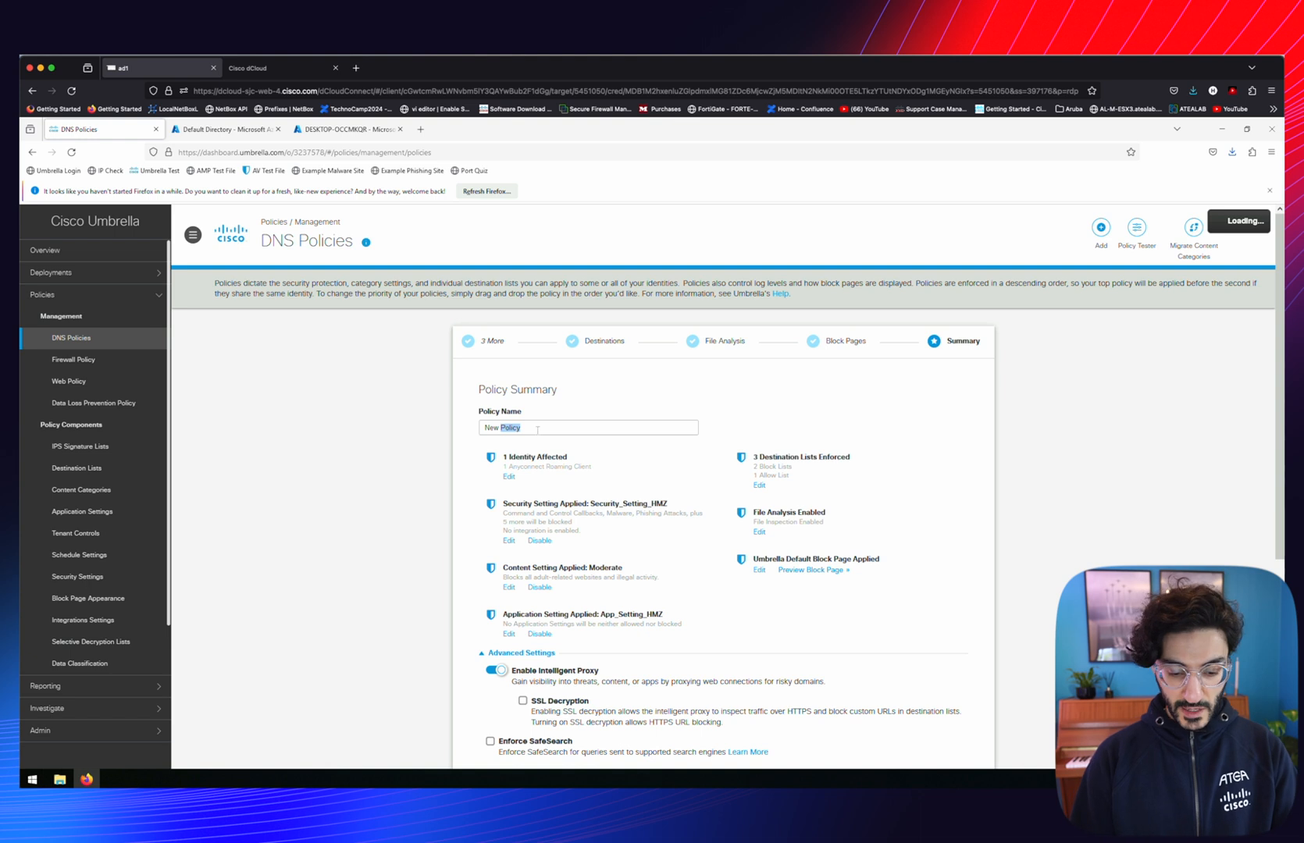
pyautogui.hotkey('ctrl', 'v')
pyautogui.scroll(-3, 782, 539)
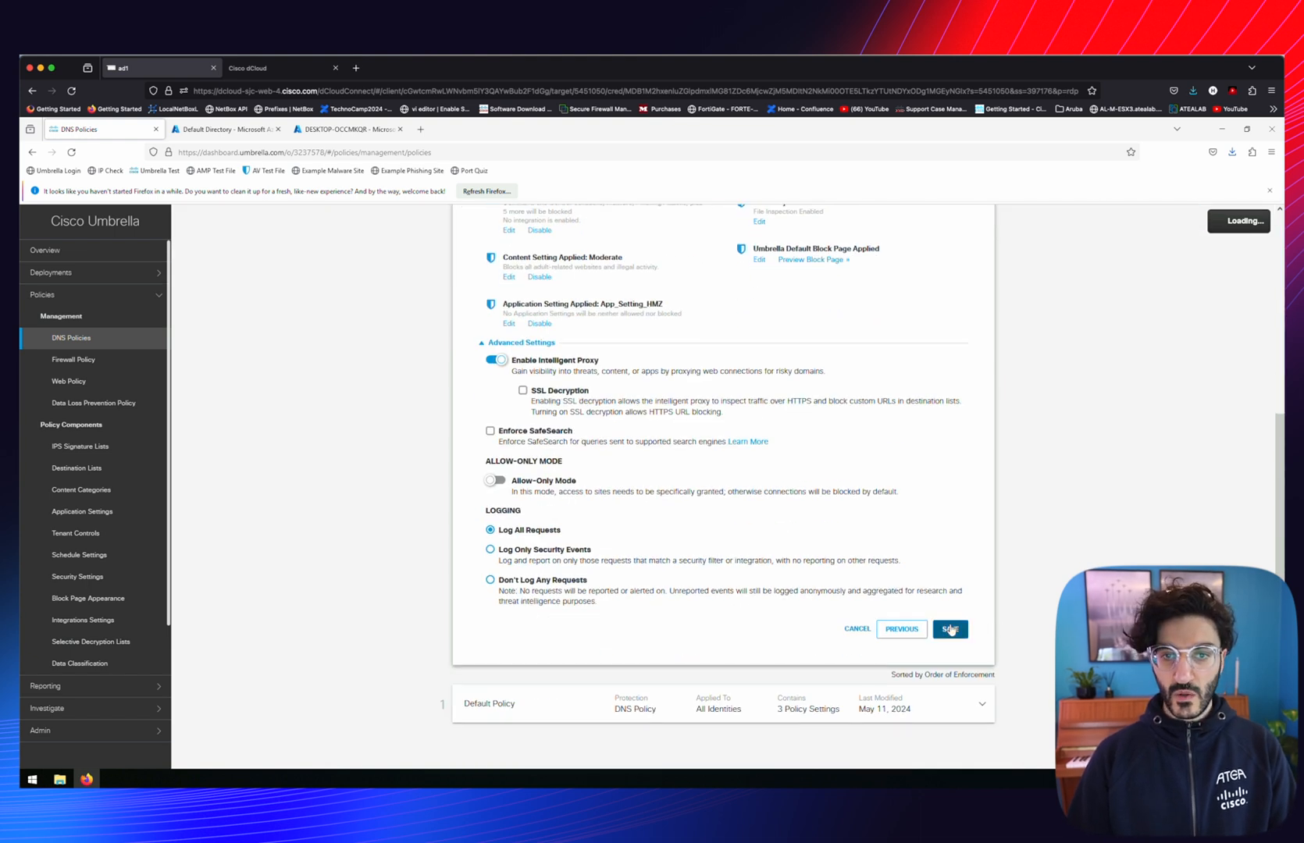
pyautogui.click(950, 629)
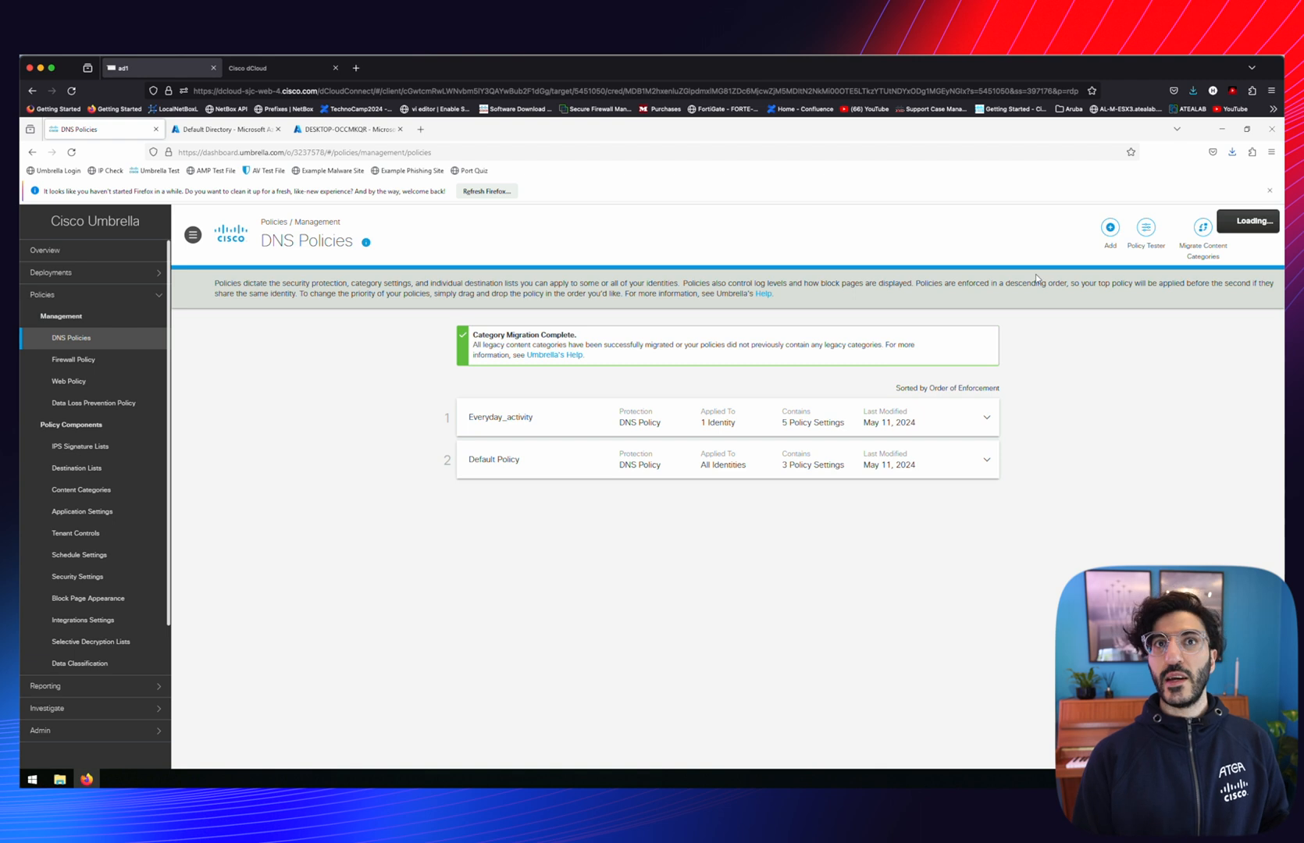
# Start another DNS policy with Allow-Only Mode turned on
pyautogui.click(1111, 228)
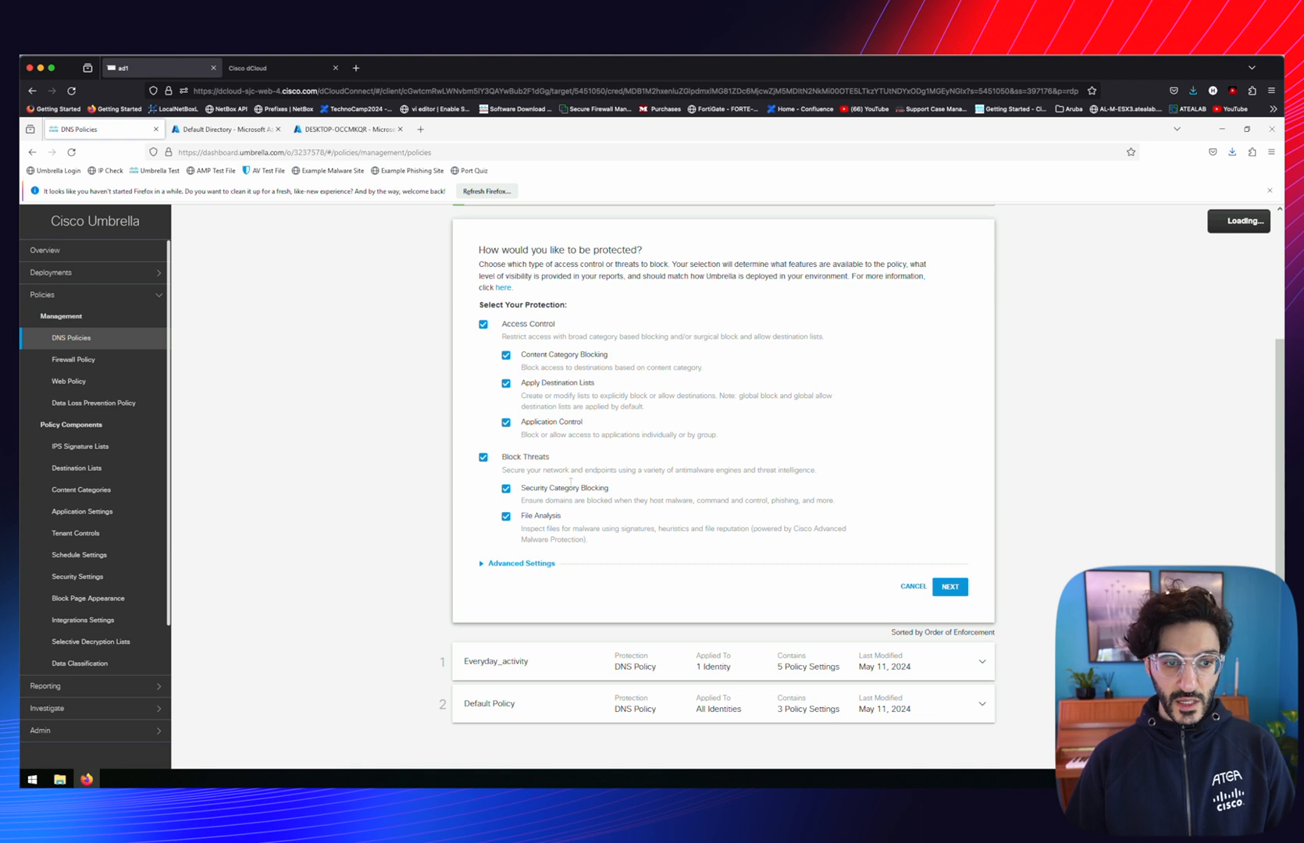
pyautogui.click(482, 566)
pyautogui.scroll(-3, 482, 568)
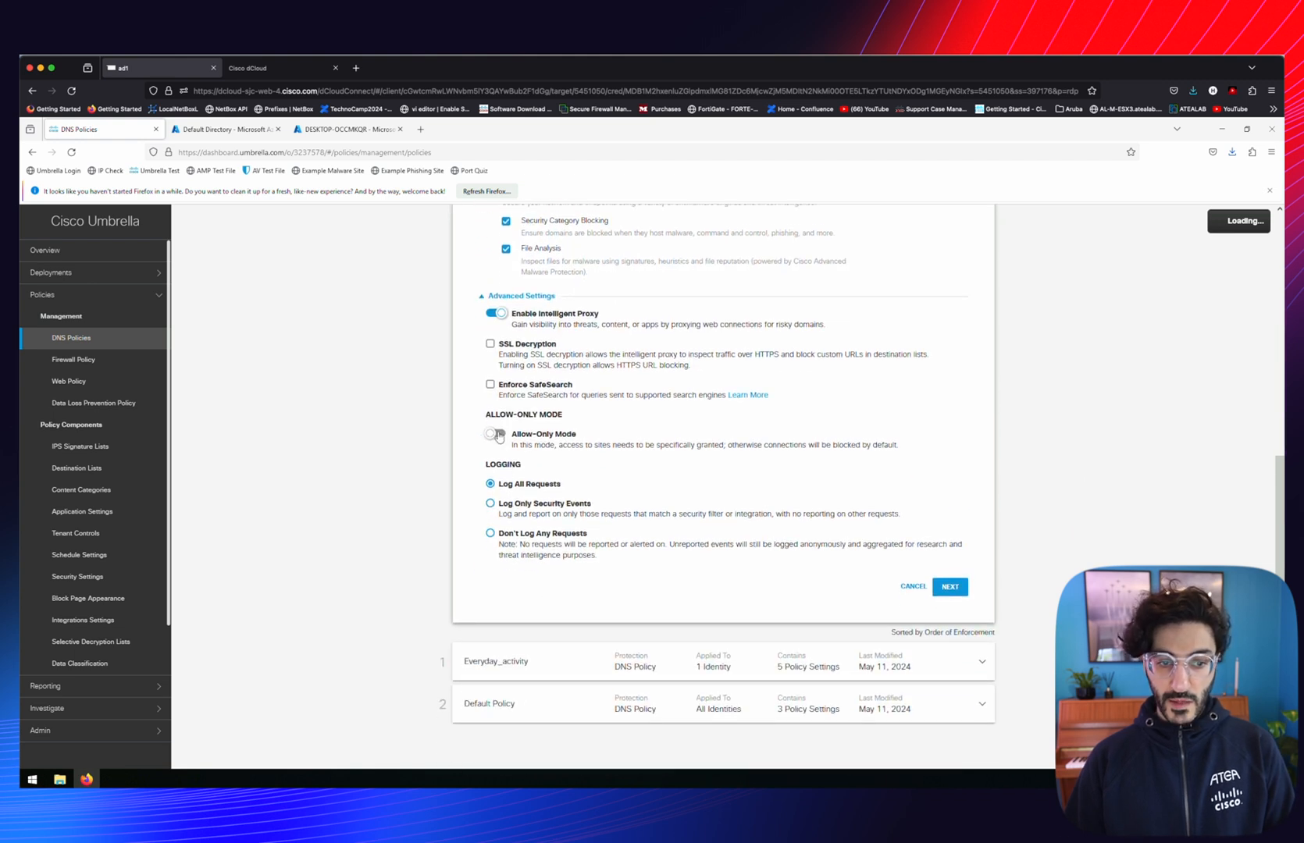
pyautogui.click(497, 435)
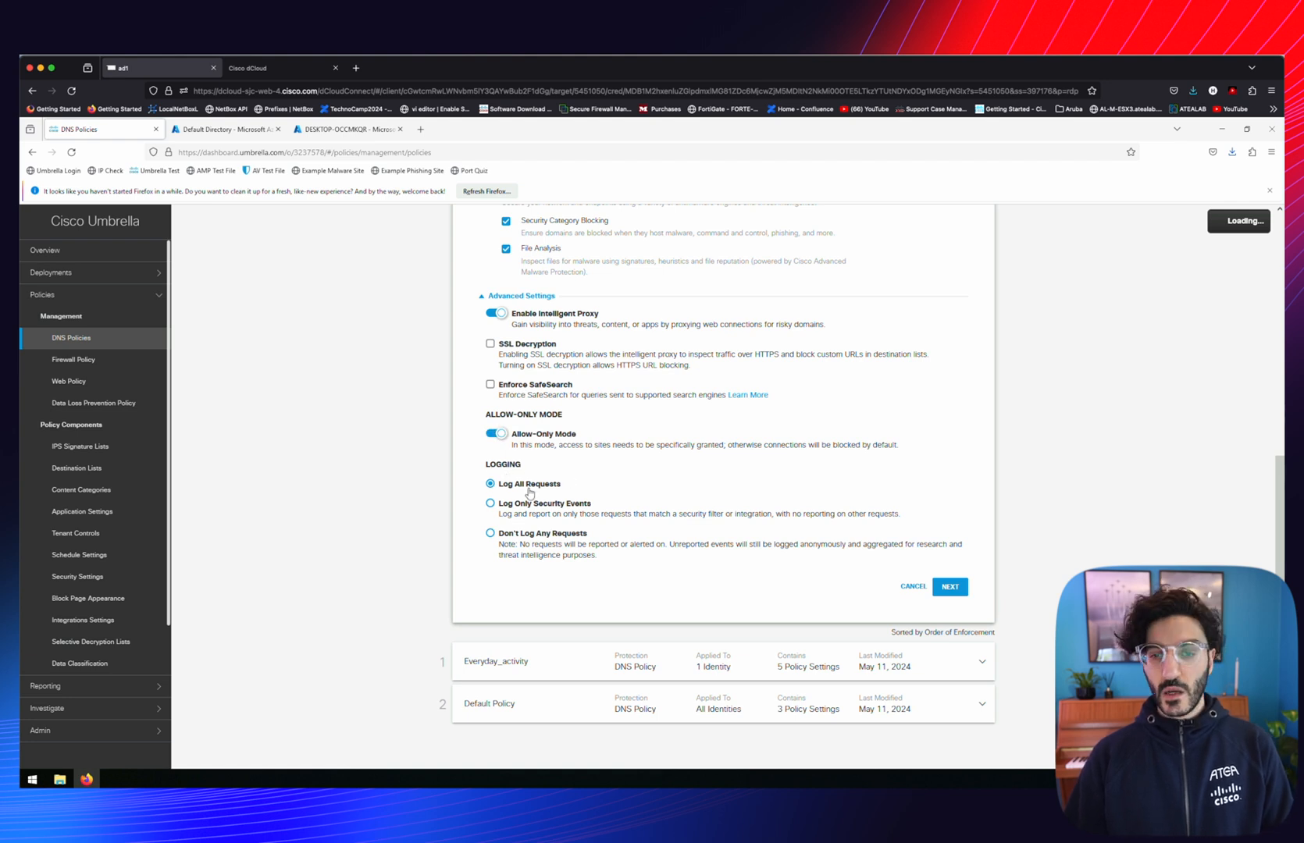
pyautogui.click(951, 590)
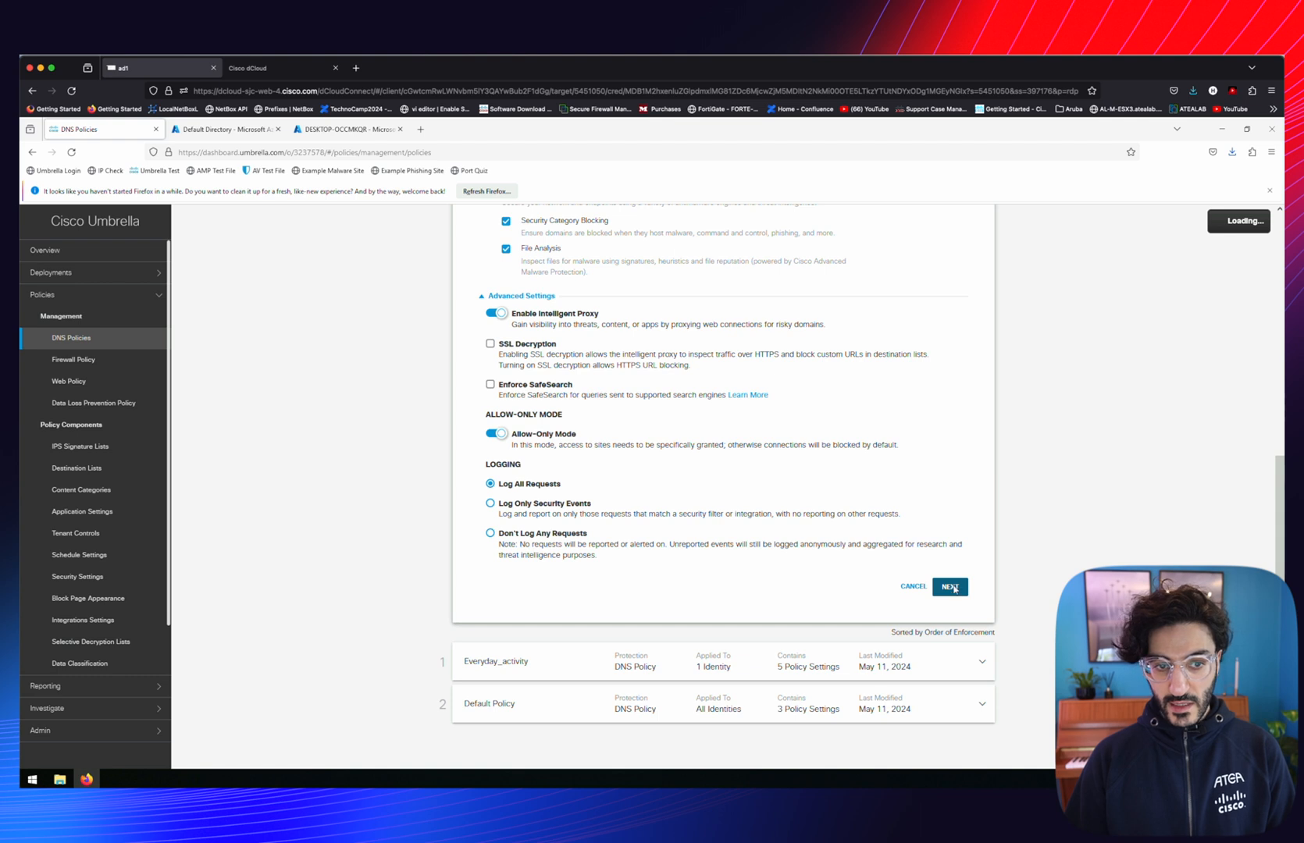
# Protect roaming computer DESKTOP-OCCMKQR and select the Exam_Securty_Setting security setting
pyautogui.scroll(-3, 546, 559)
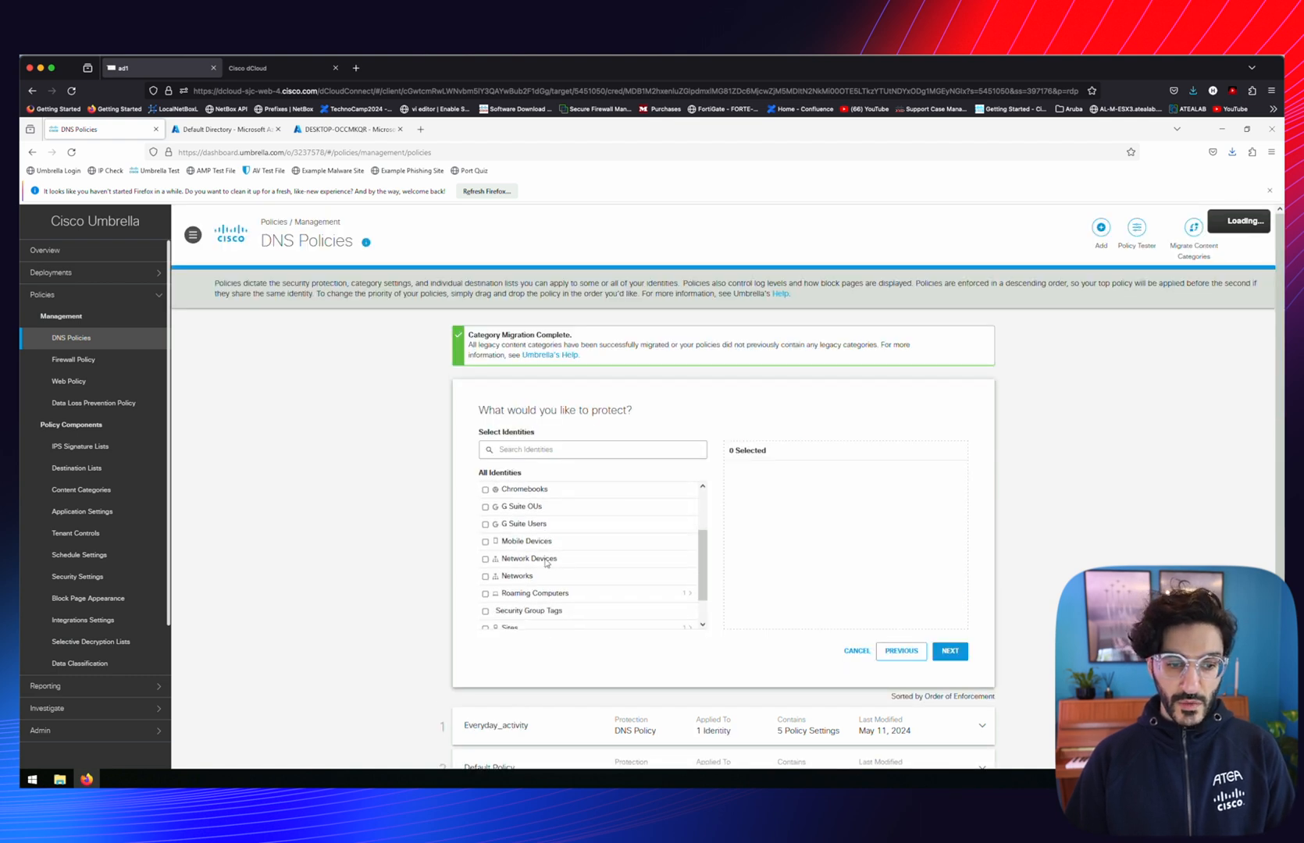
pyautogui.click(536, 551)
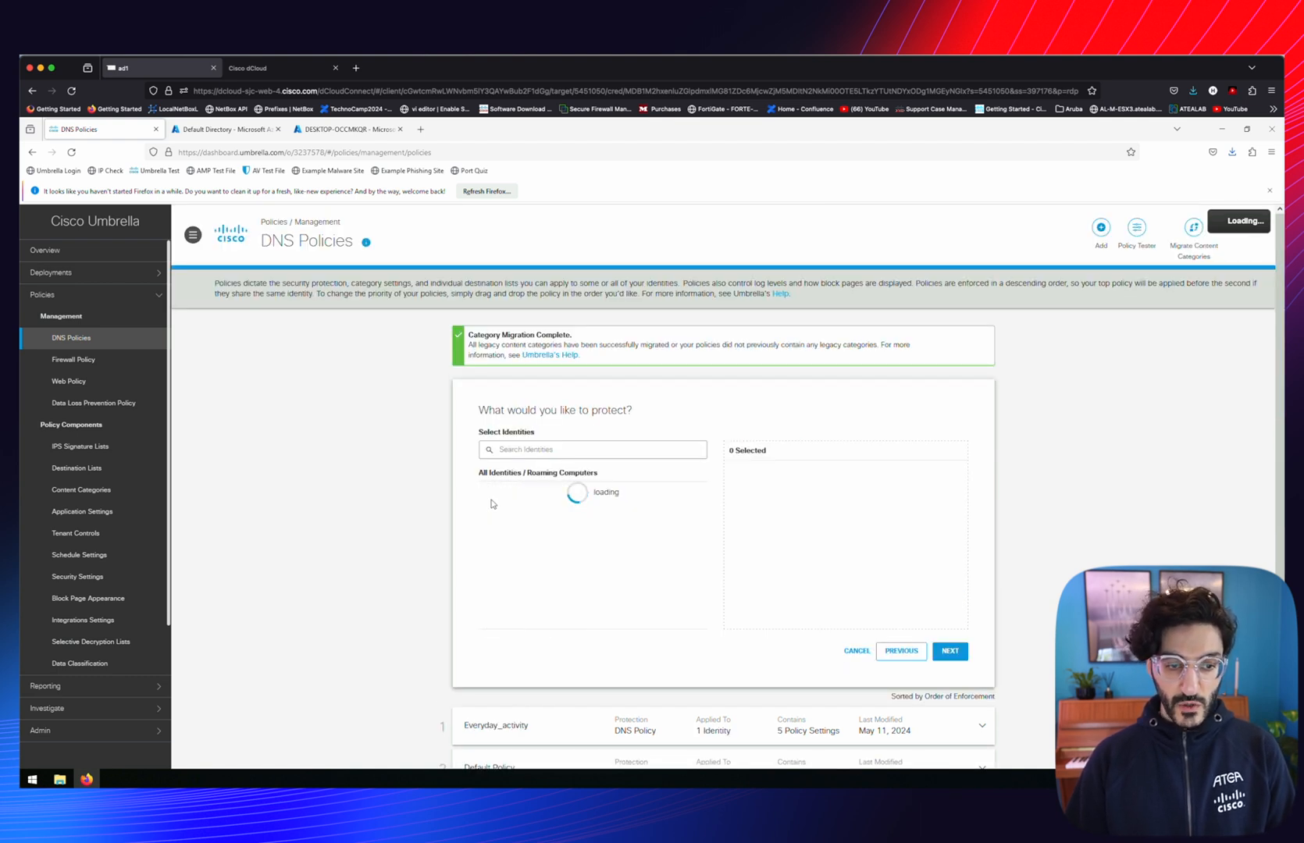
pyautogui.click(485, 492)
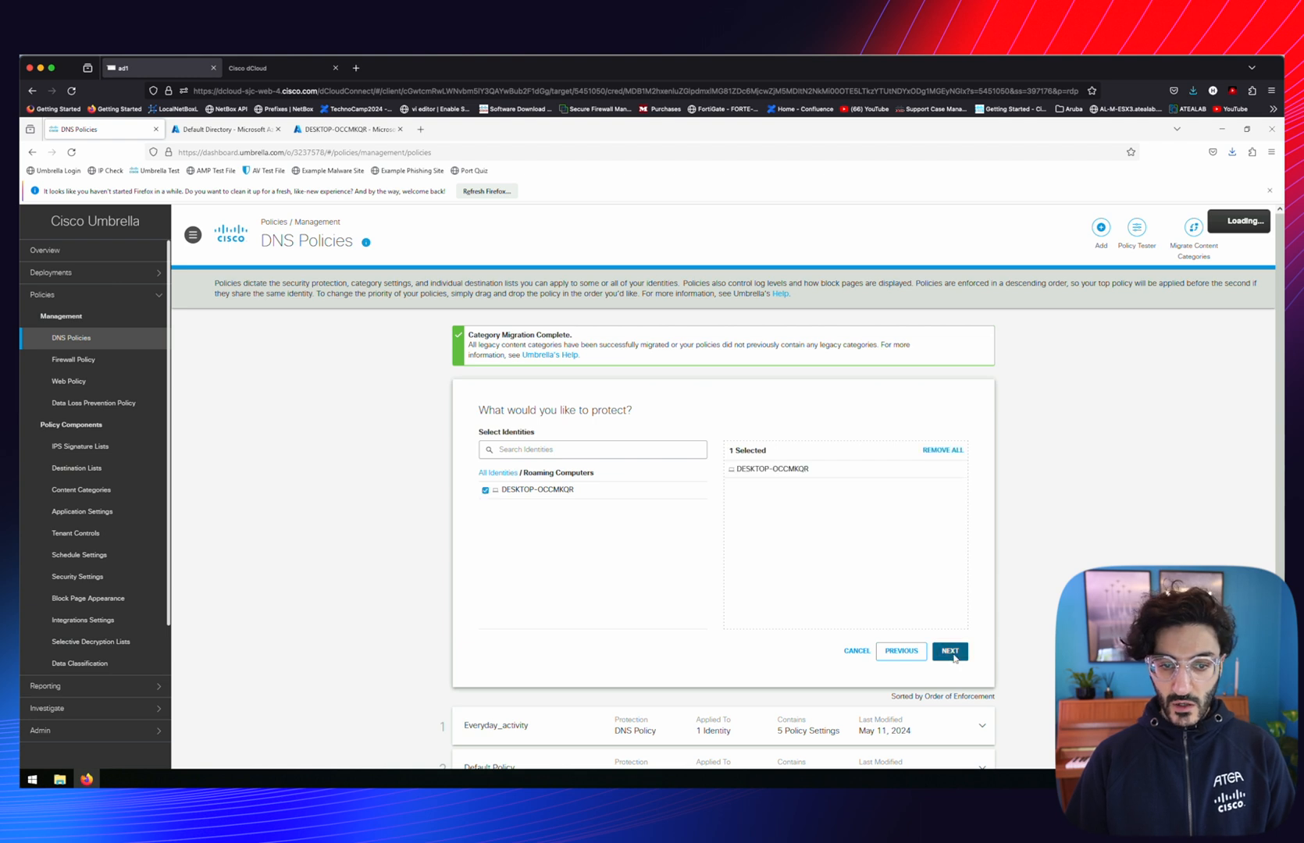
pyautogui.click(951, 652)
pyautogui.click(602, 515)
pyautogui.click(521, 534)
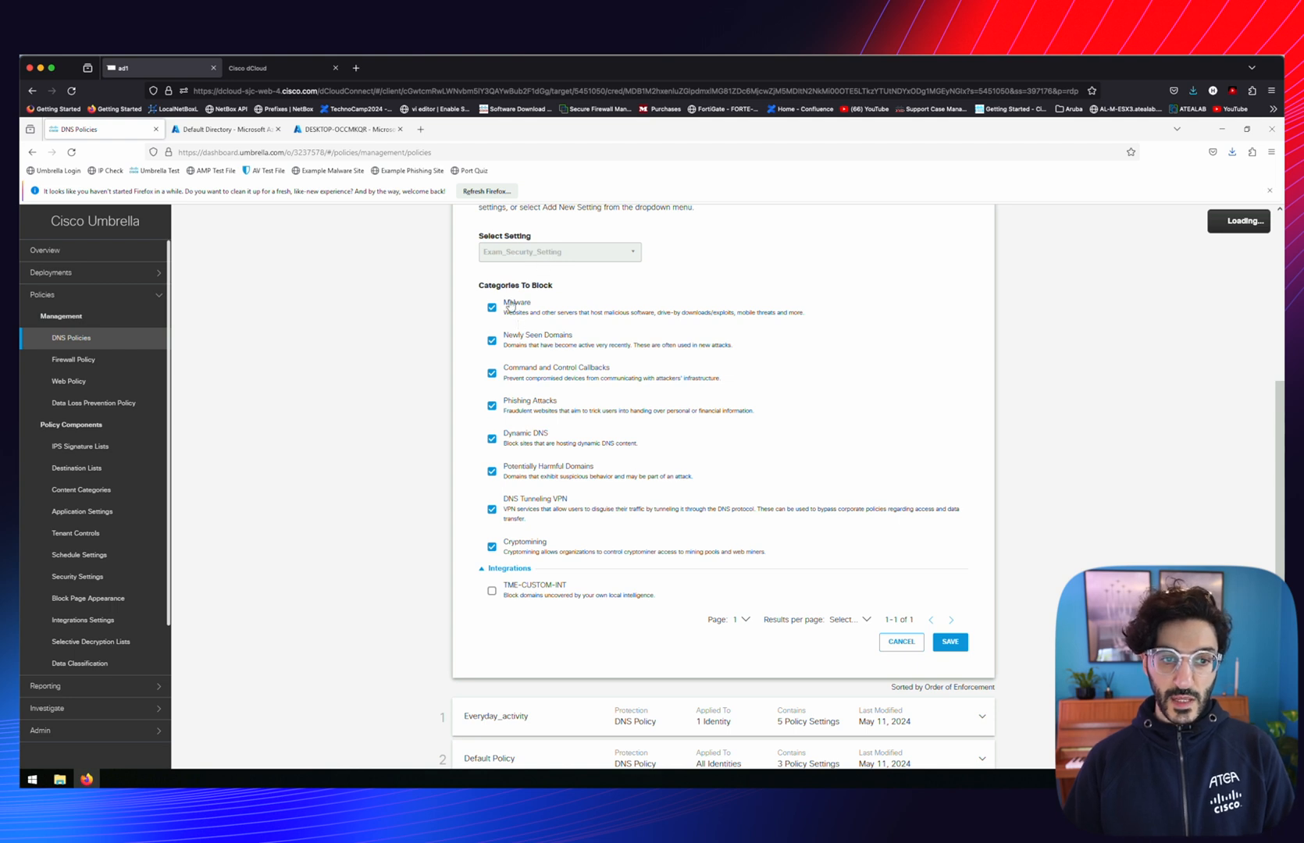
# Keep Exam_Securty_Setting and High content blocking, and apply the App_Setting_HMZ application setting
pyautogui.click(951, 642)
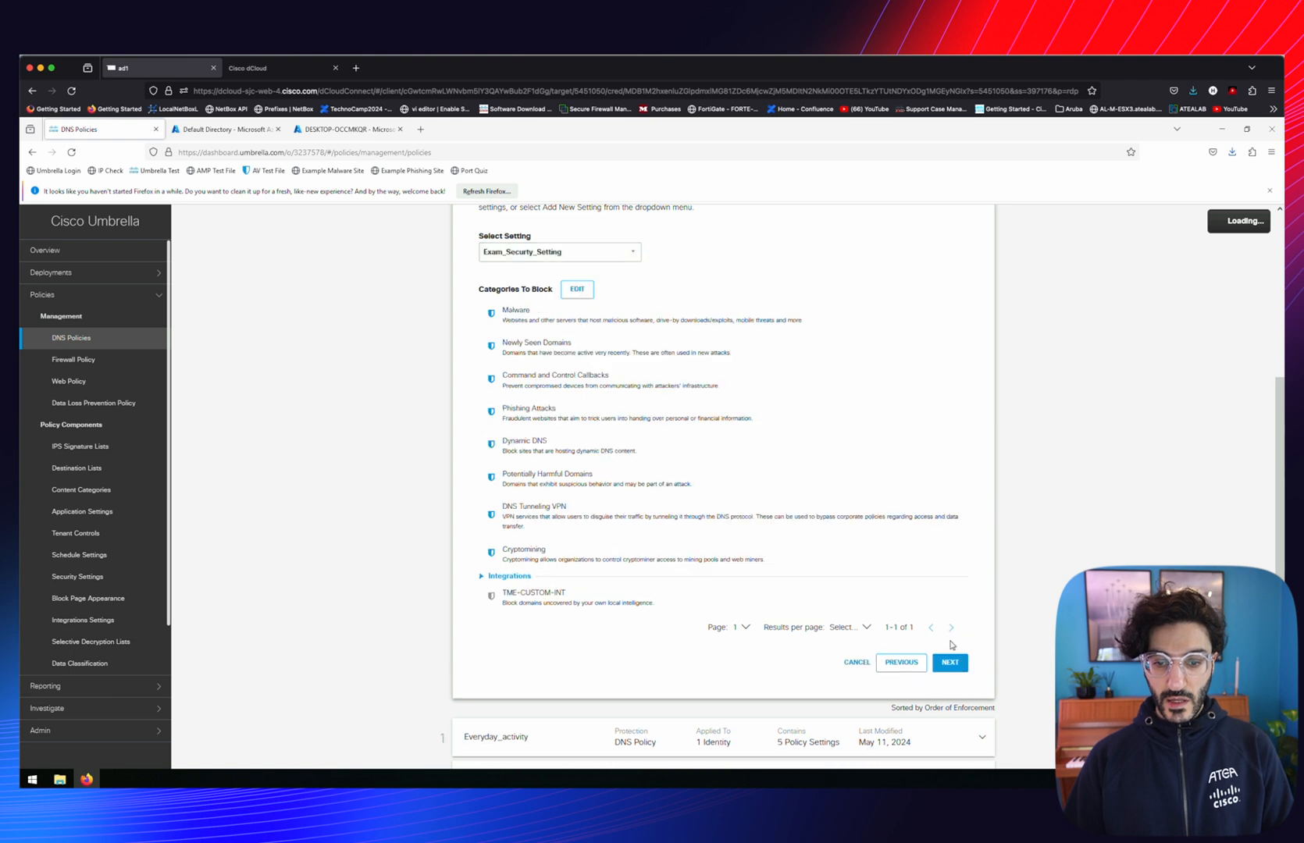
pyautogui.click(957, 604)
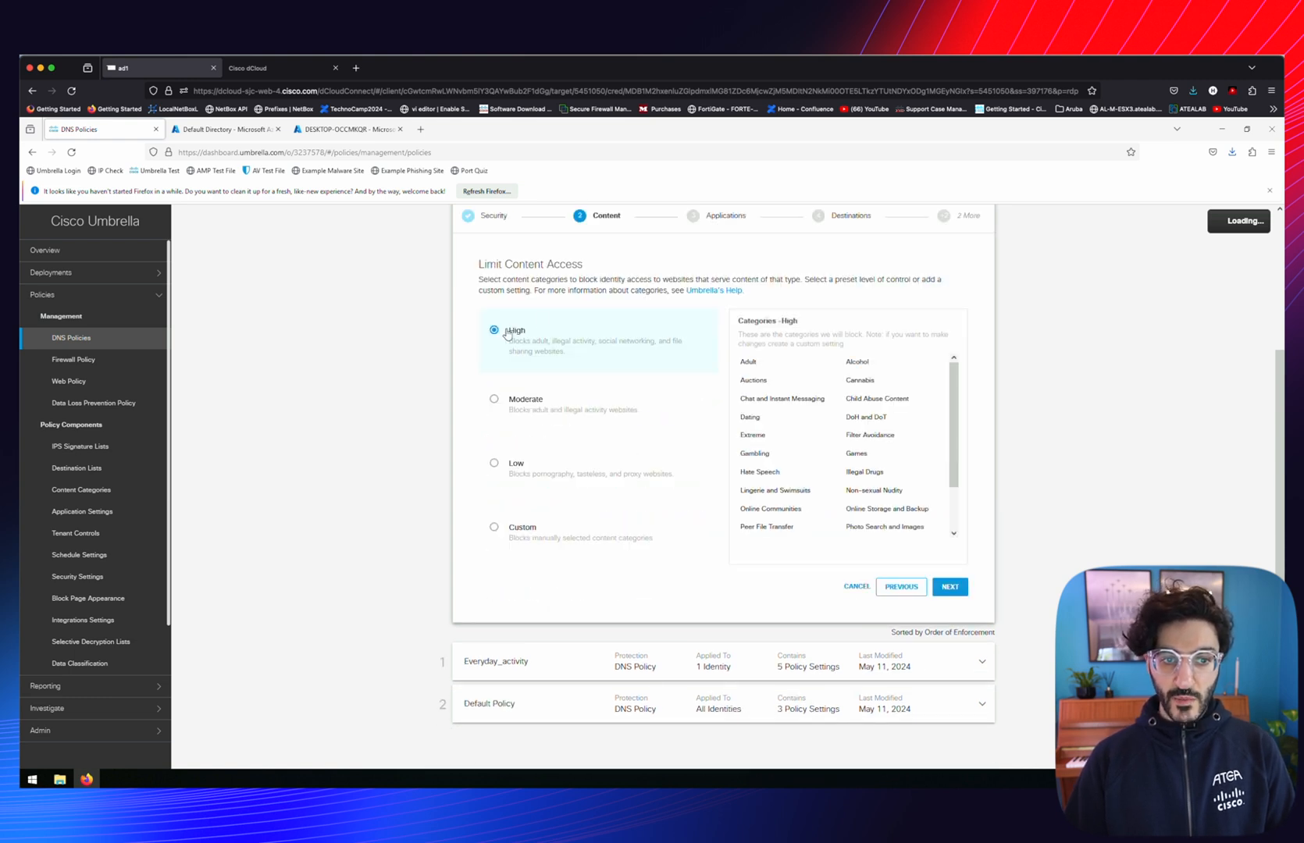
pyautogui.click(951, 587)
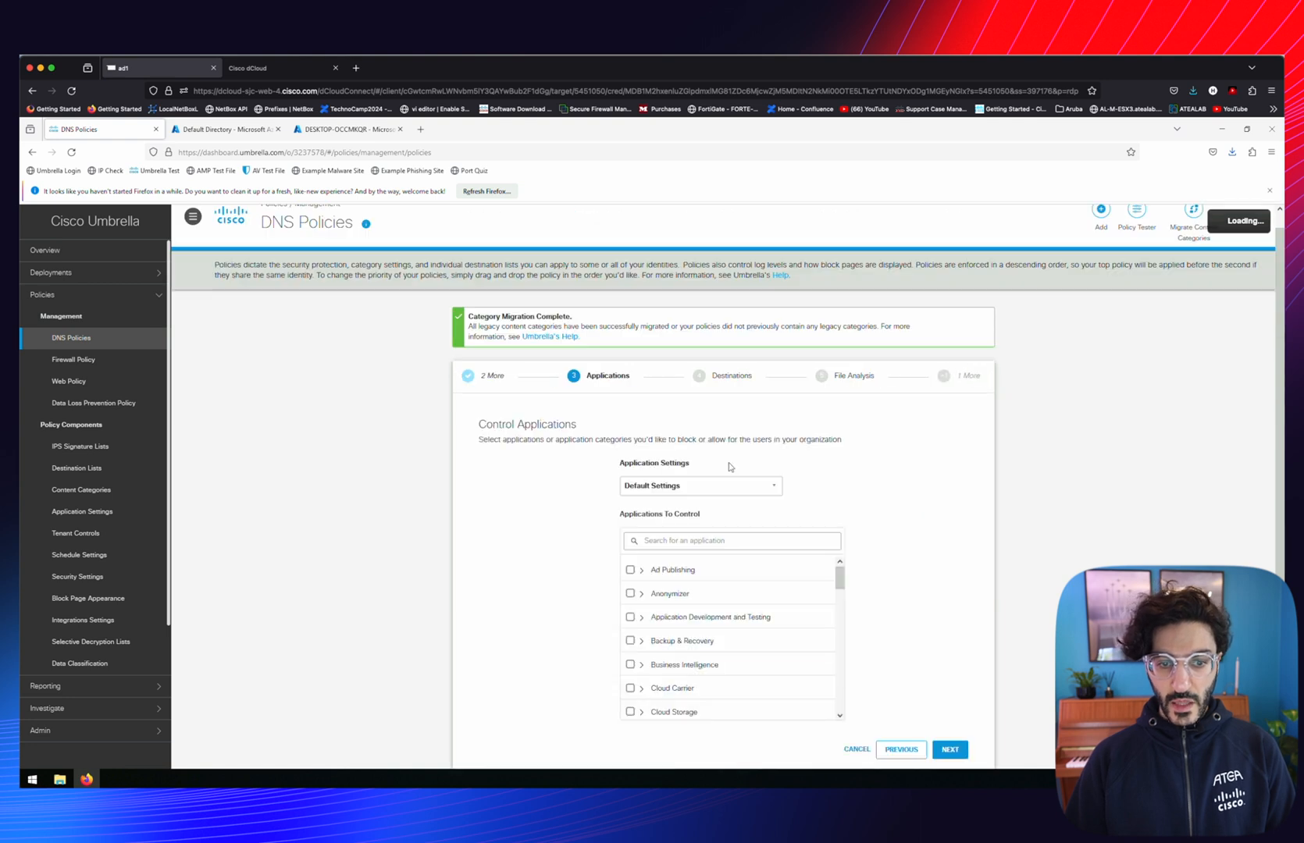
pyautogui.click(769, 486)
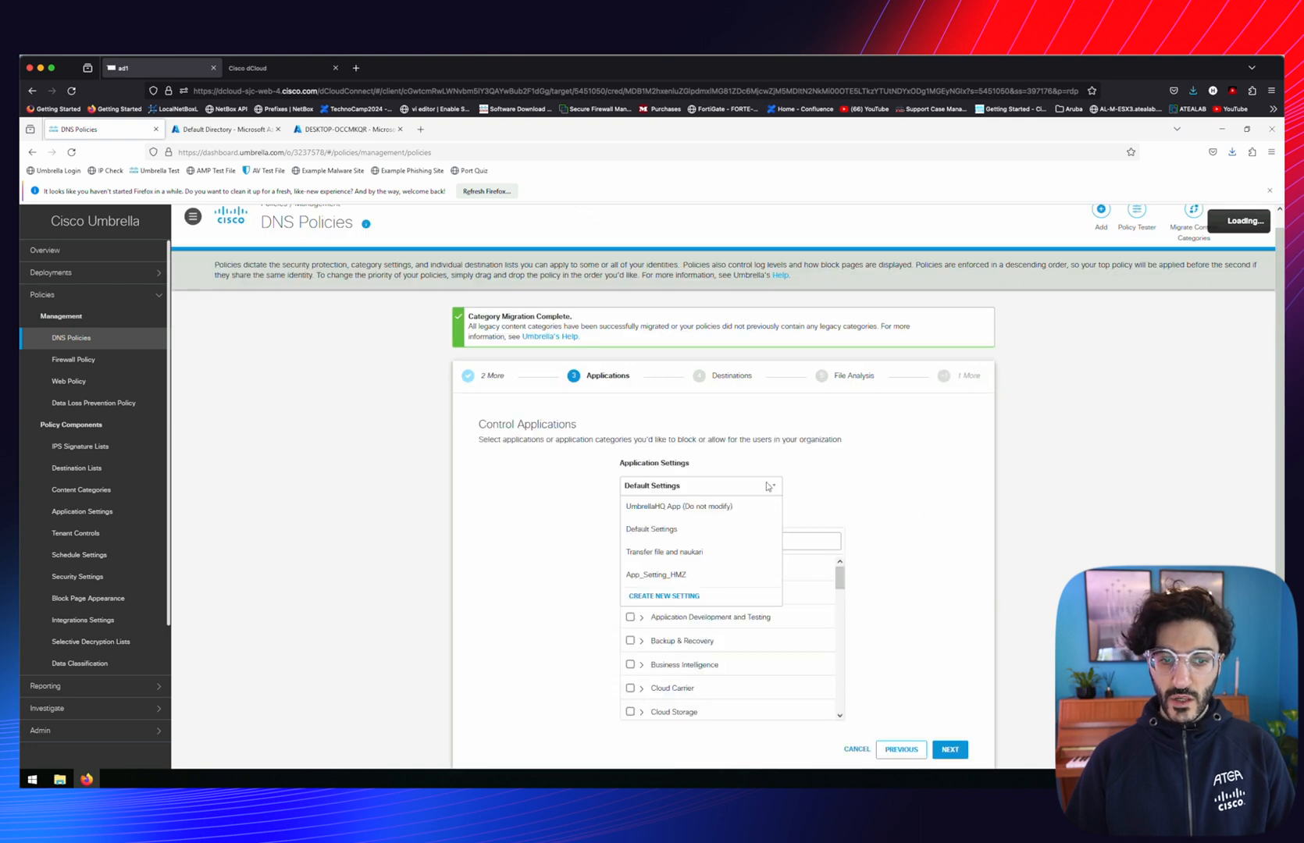
pyautogui.click(650, 576)
pyautogui.click(950, 750)
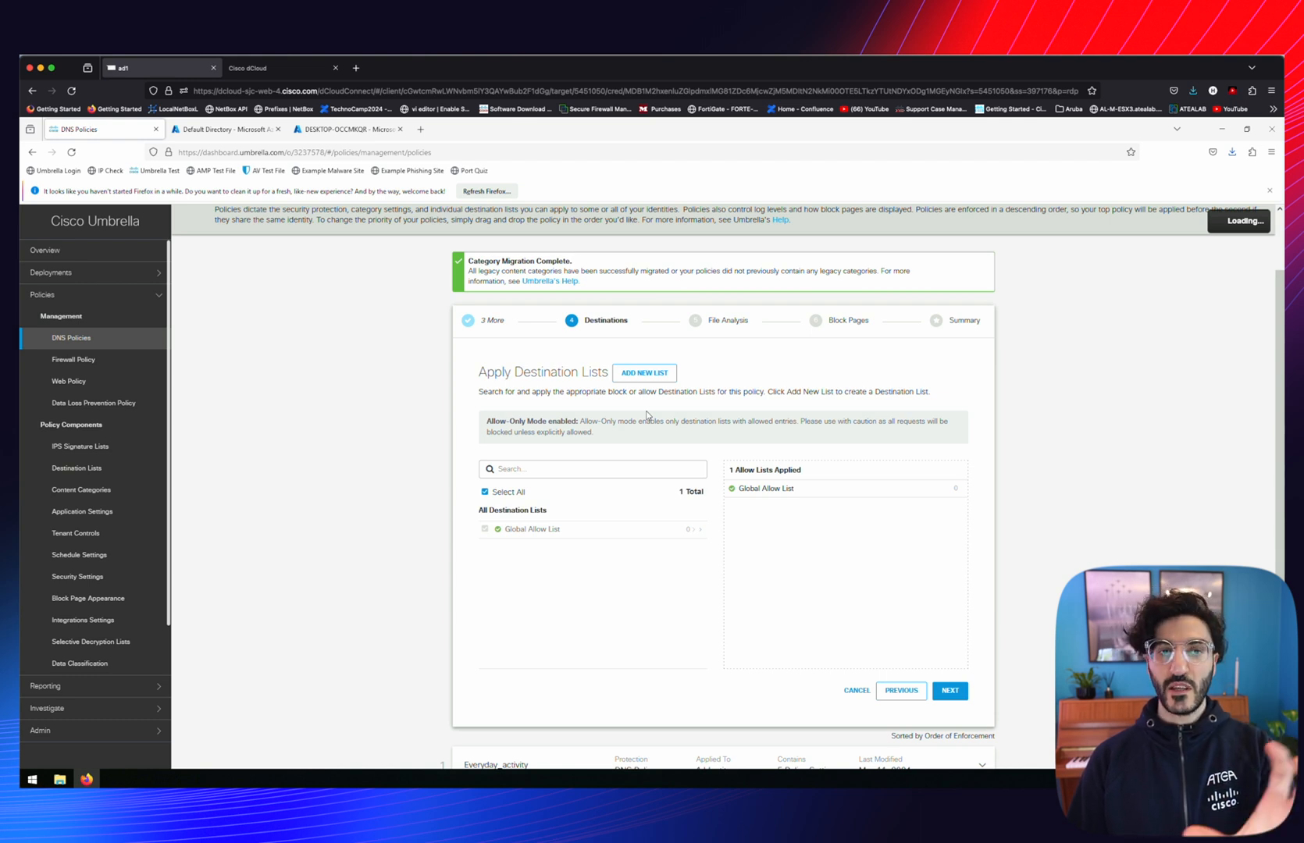
pyautogui.scroll(-1, 646, 406)
pyautogui.click(645, 319)
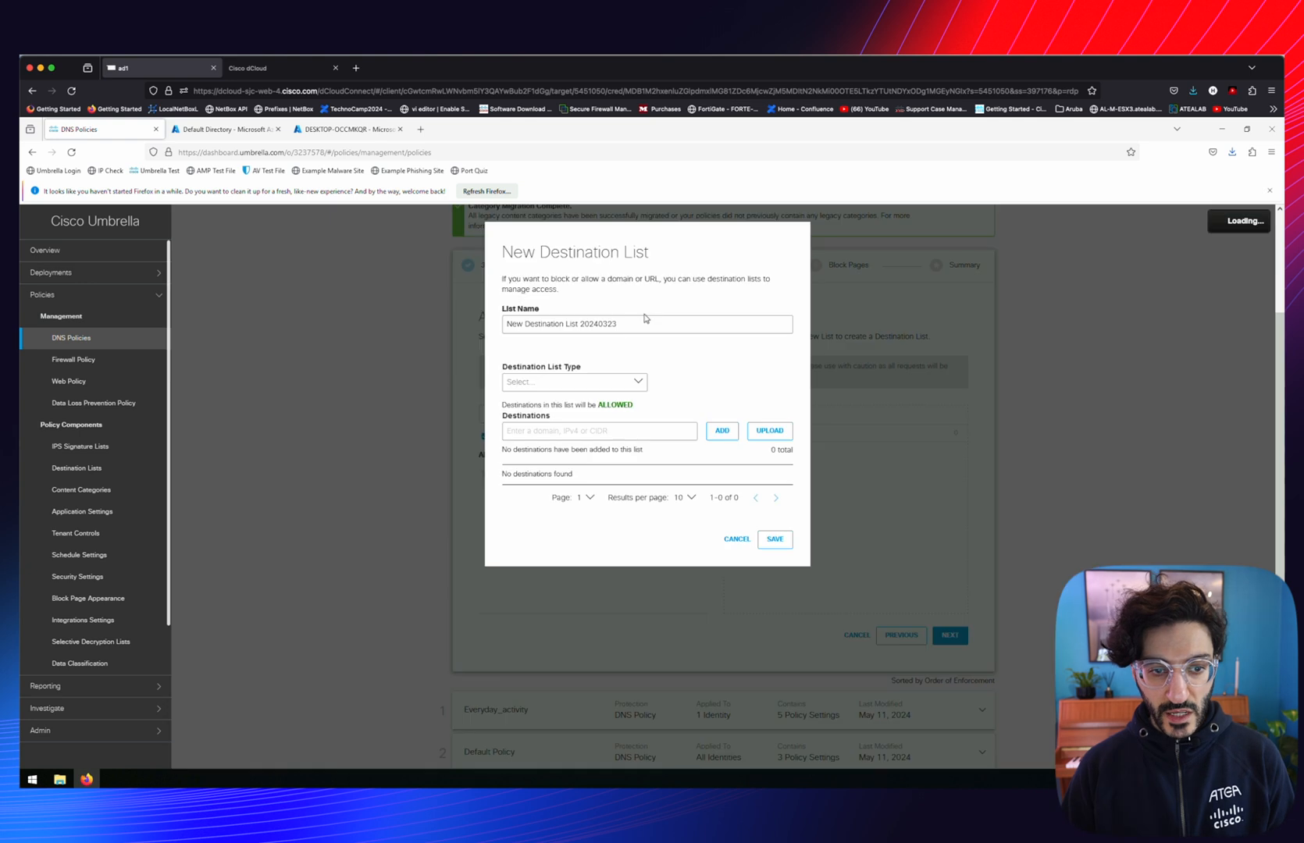
pyautogui.hotkey('ctrl', 'a')
pyautogui.press('BackSpace')
pyautogui.write('Sunndal_Kommune_Exam')
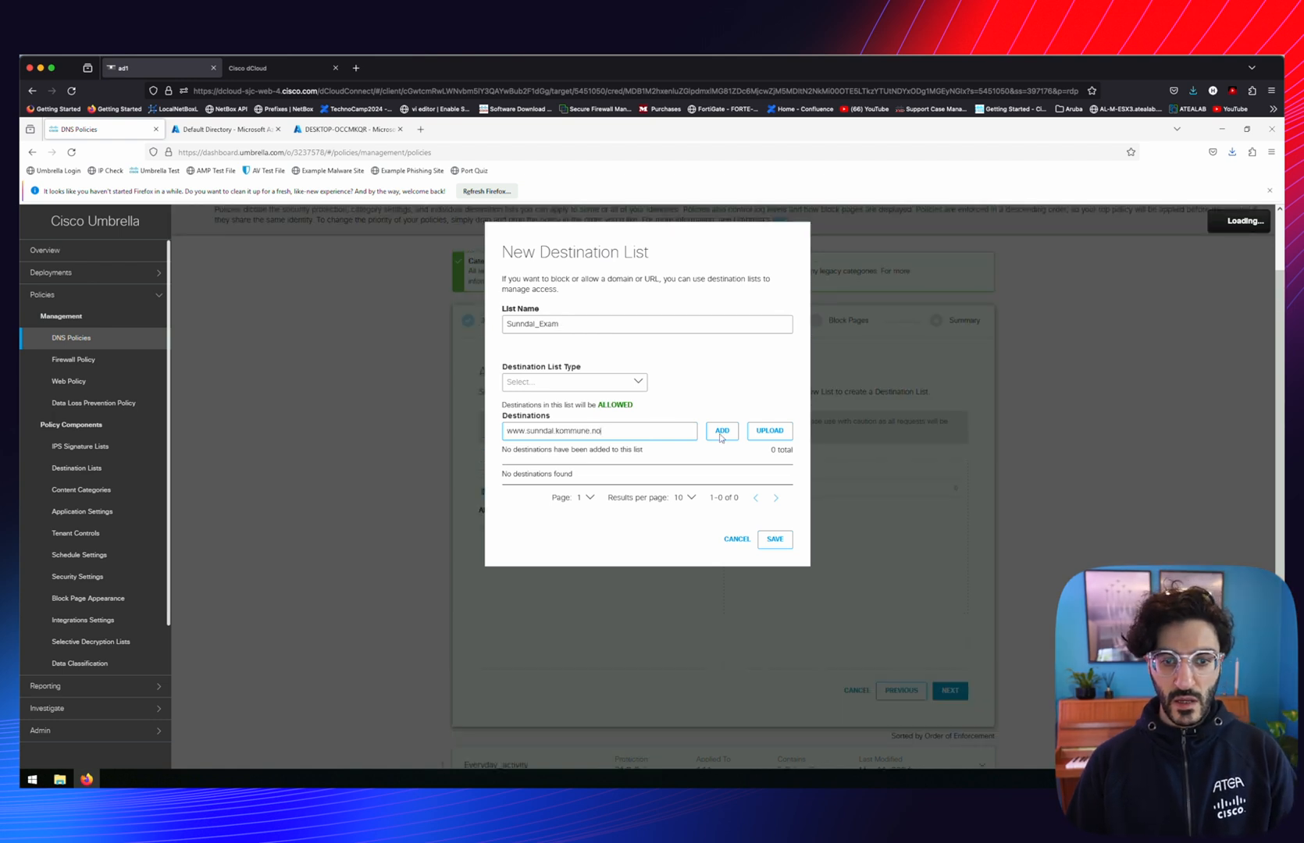
pyautogui.click(723, 433)
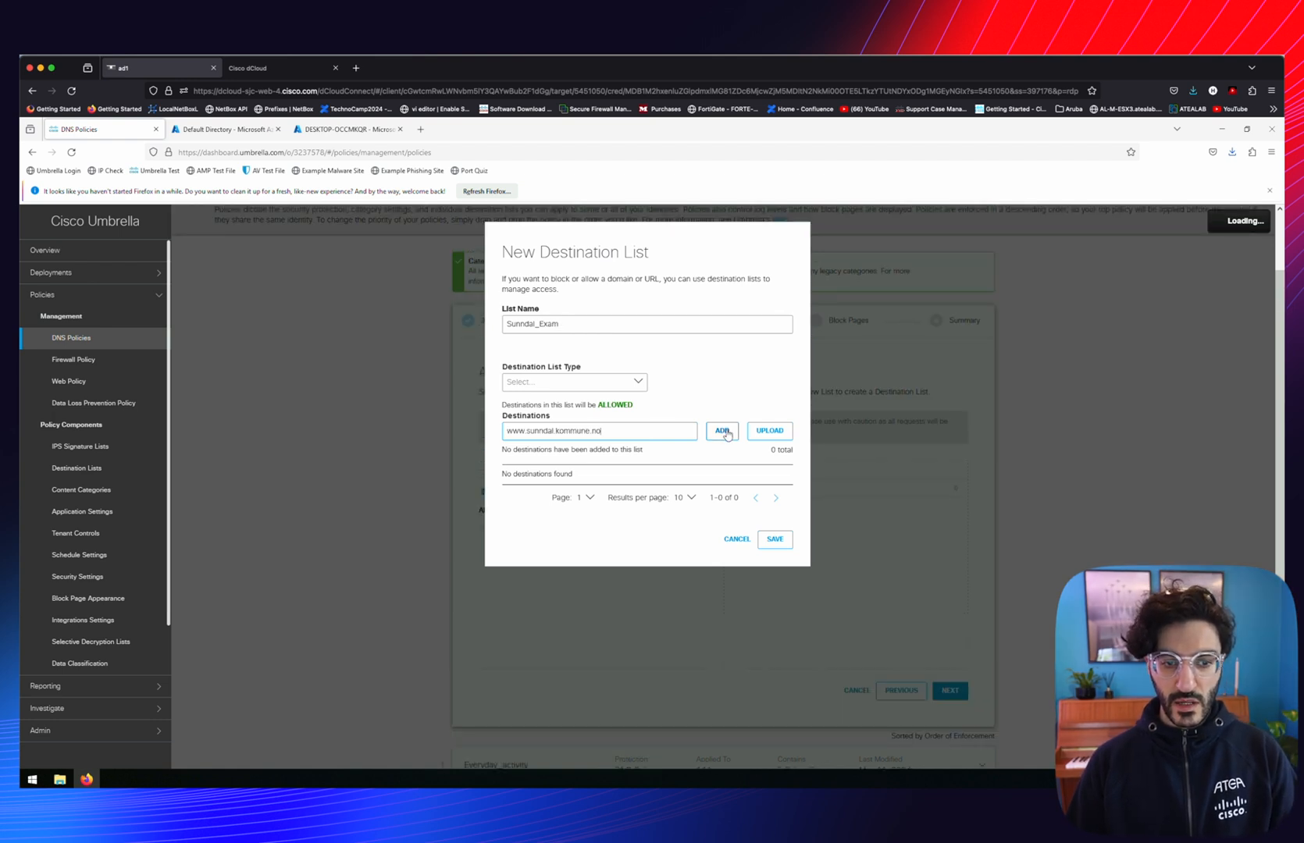
pyautogui.click(784, 551)
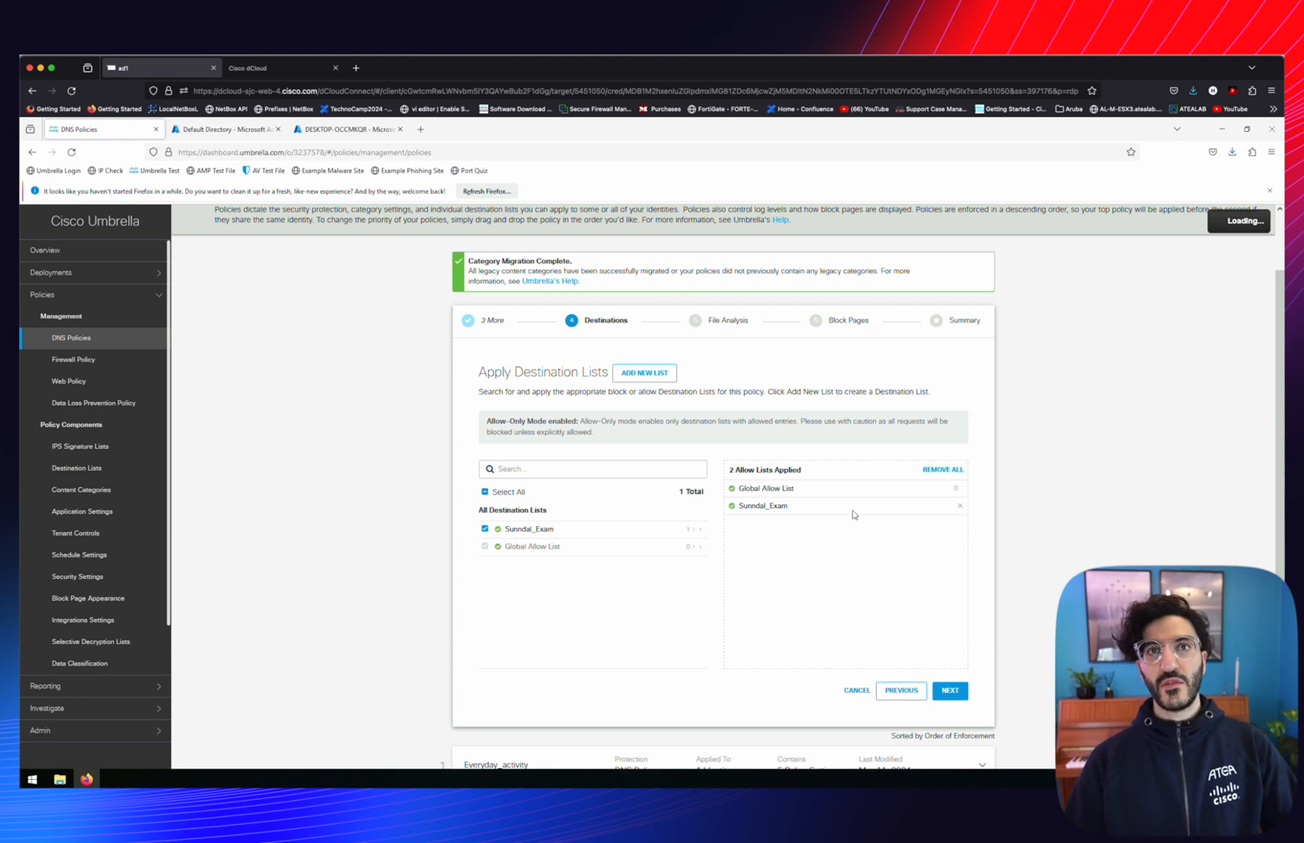
# Save the Exam_Sunndal24 policy with default file analysis and block page, then load youtube.com in Edge
pyautogui.click(950, 690)
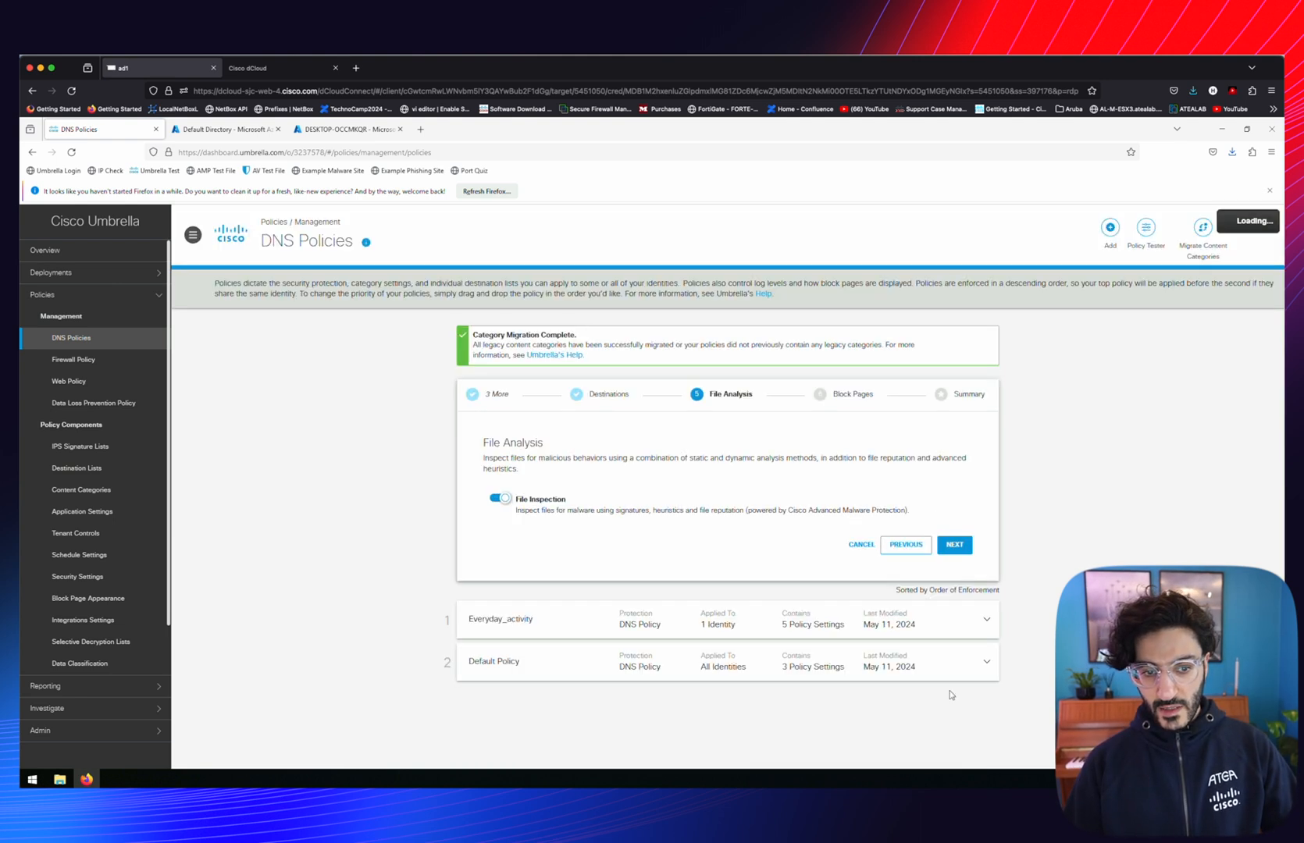
pyautogui.click(956, 546)
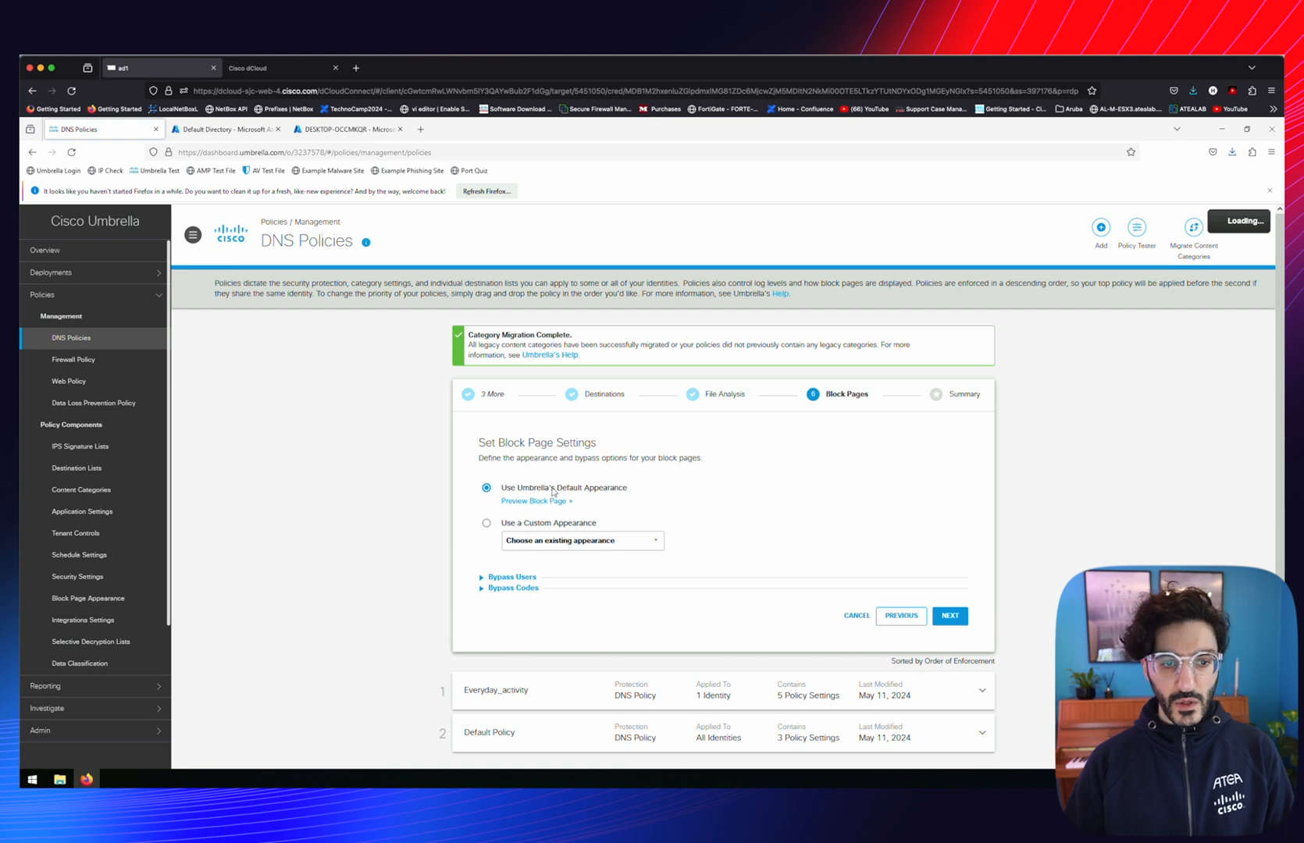
pyautogui.click(959, 618)
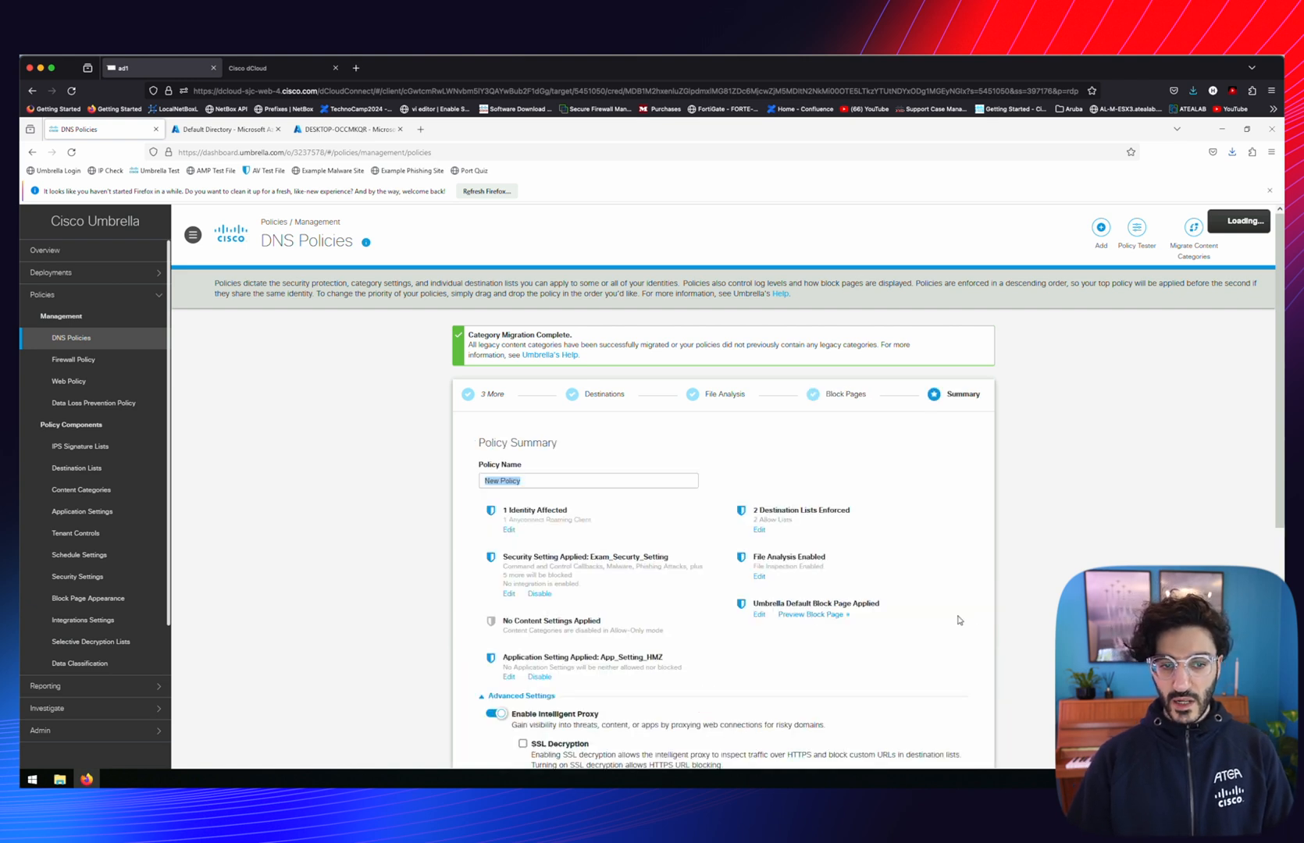
pyautogui.scroll(-5, 960, 620)
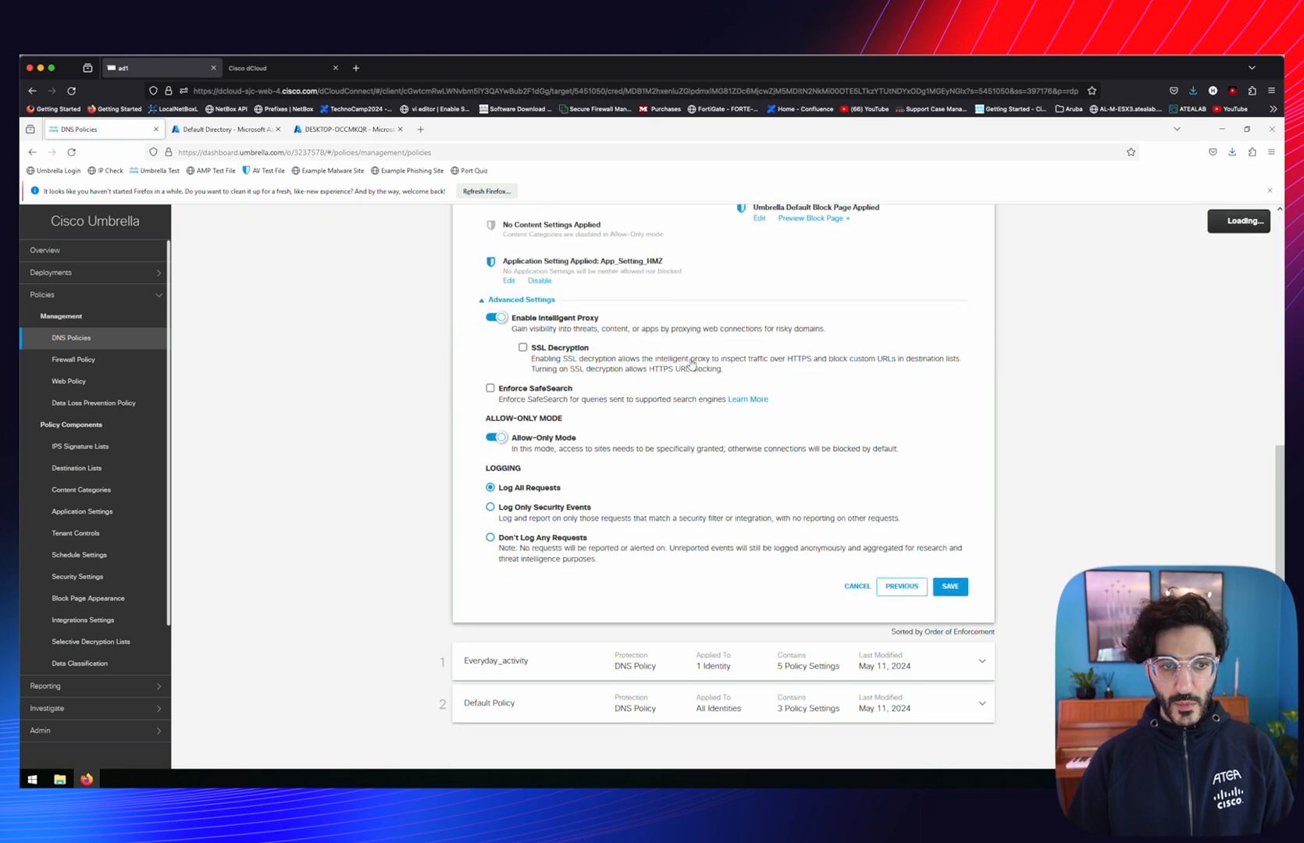
pyautogui.scroll(5, 691, 363)
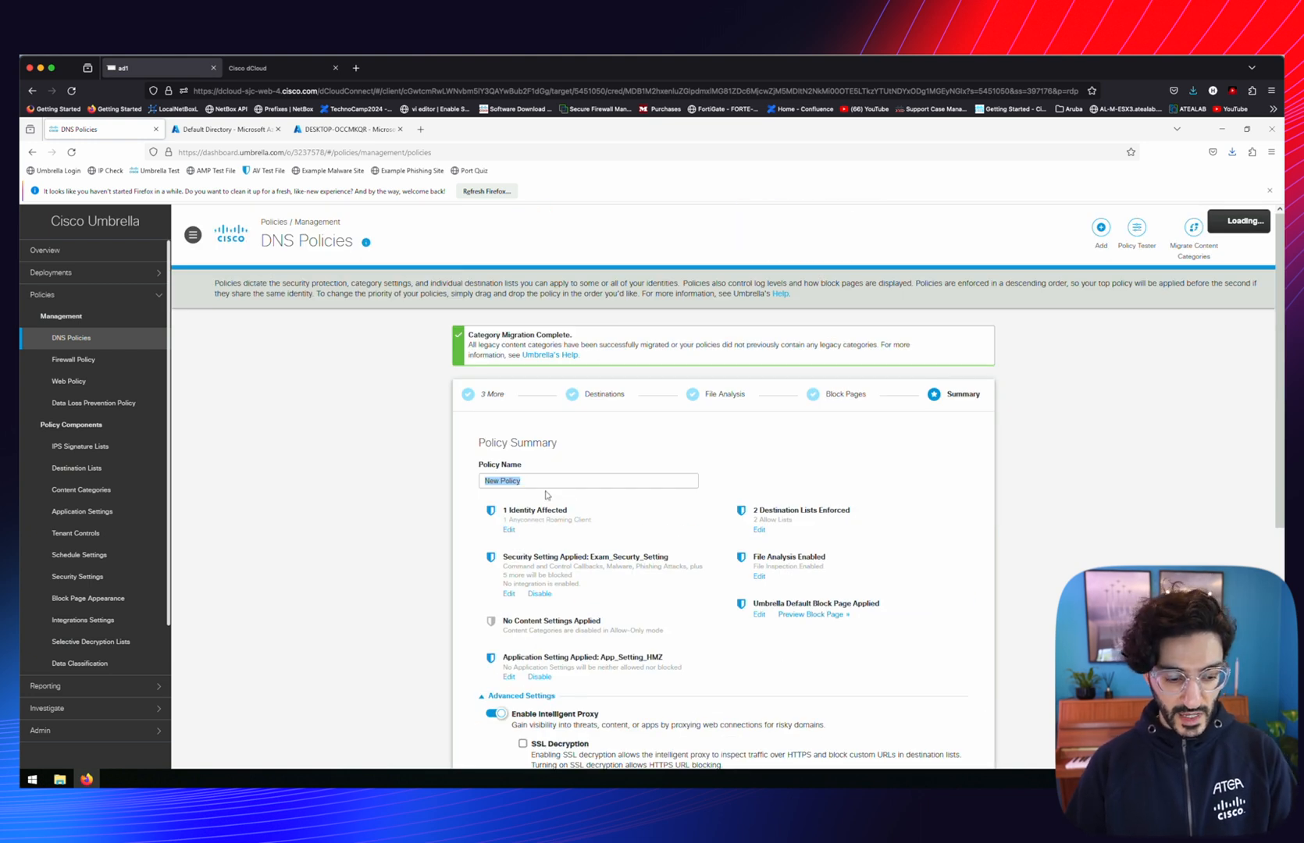
pyautogui.scroll(-5, 959, 562)
pyautogui.click(958, 586)
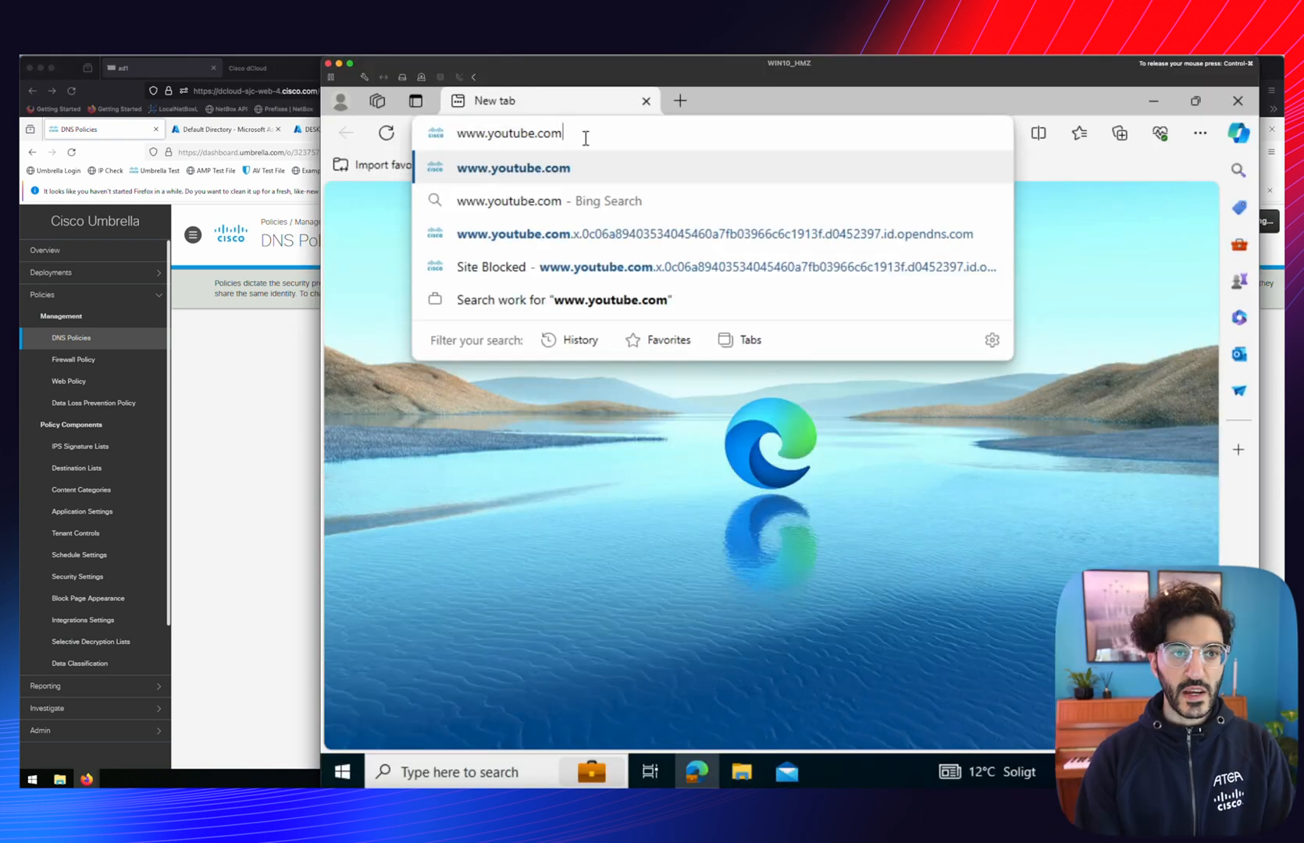
pyautogui.press('Return')
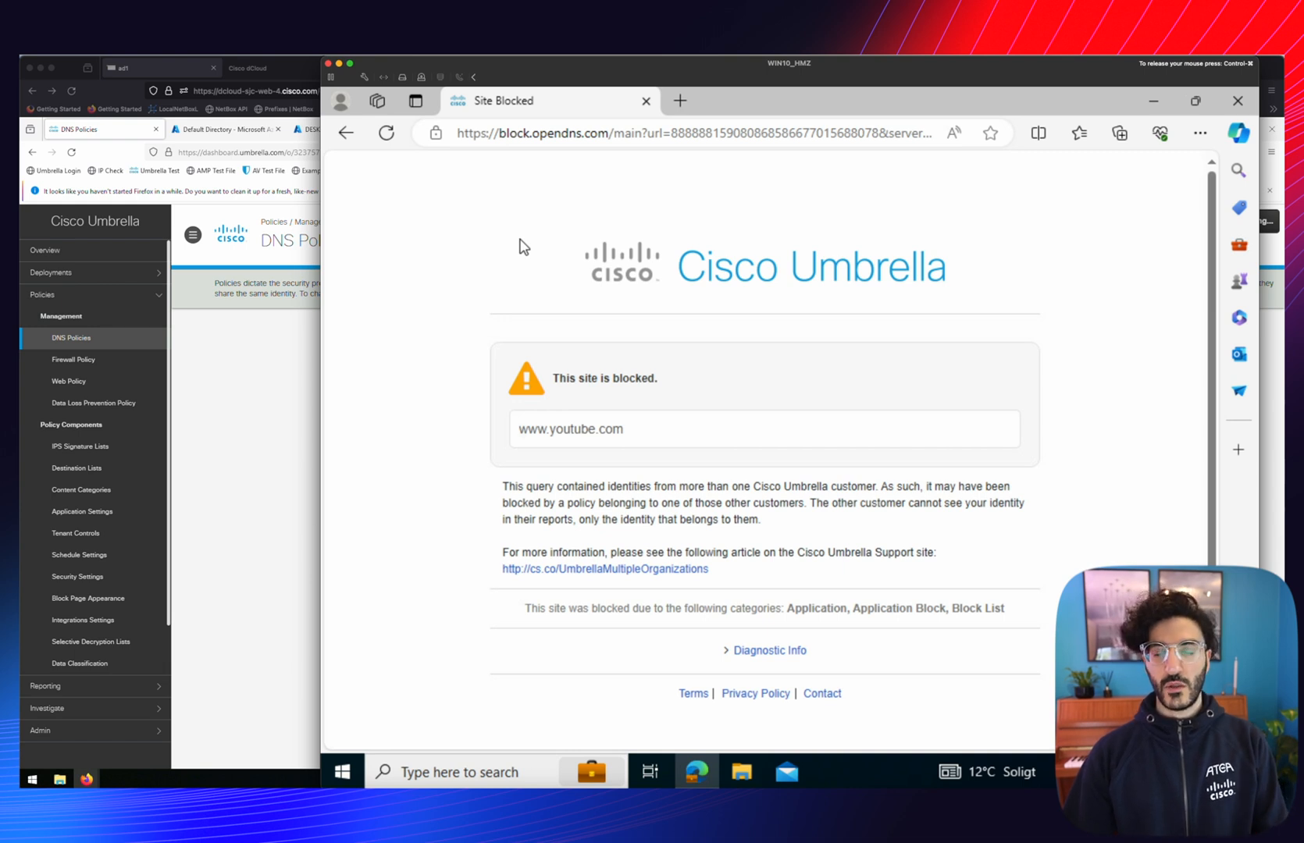
pyautogui.click(680, 101)
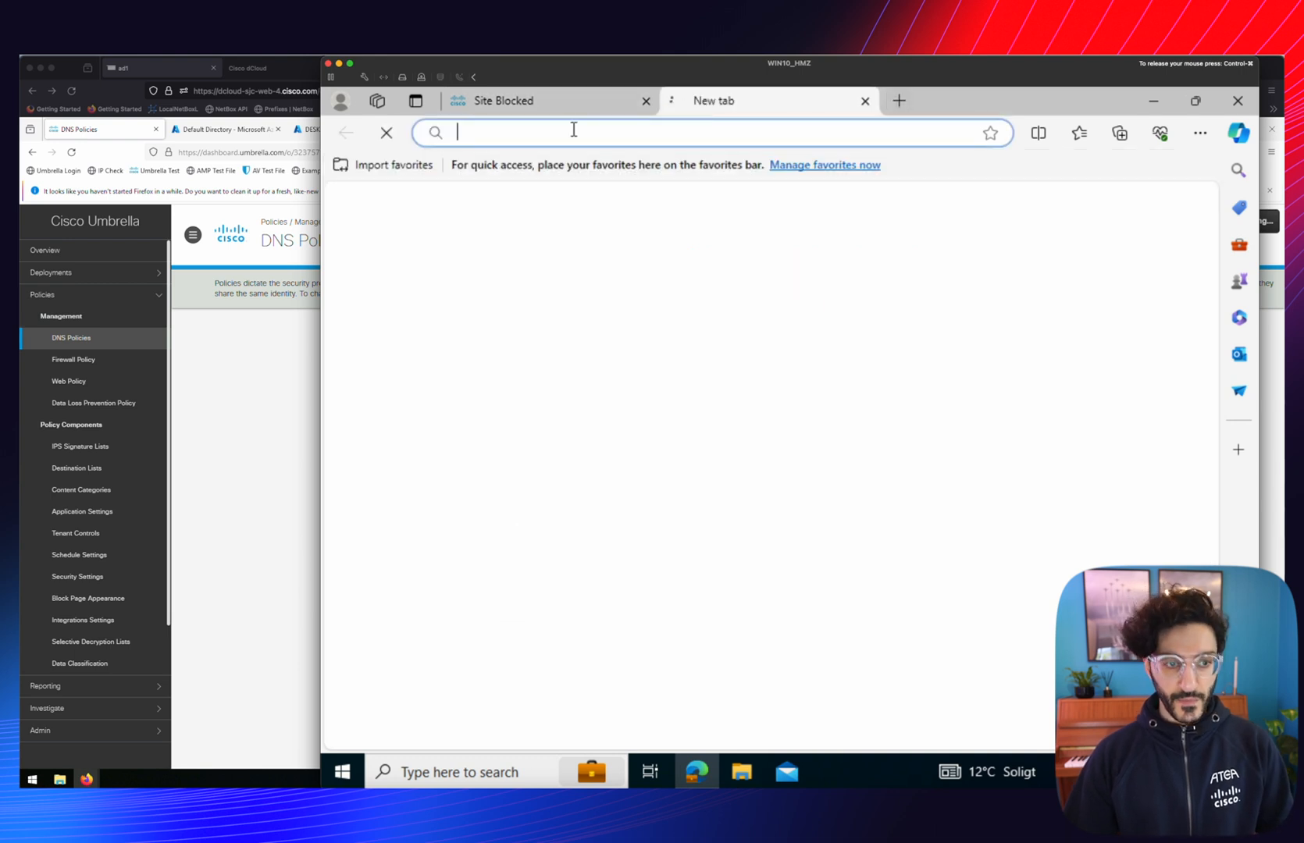
pyautogui.write('www')
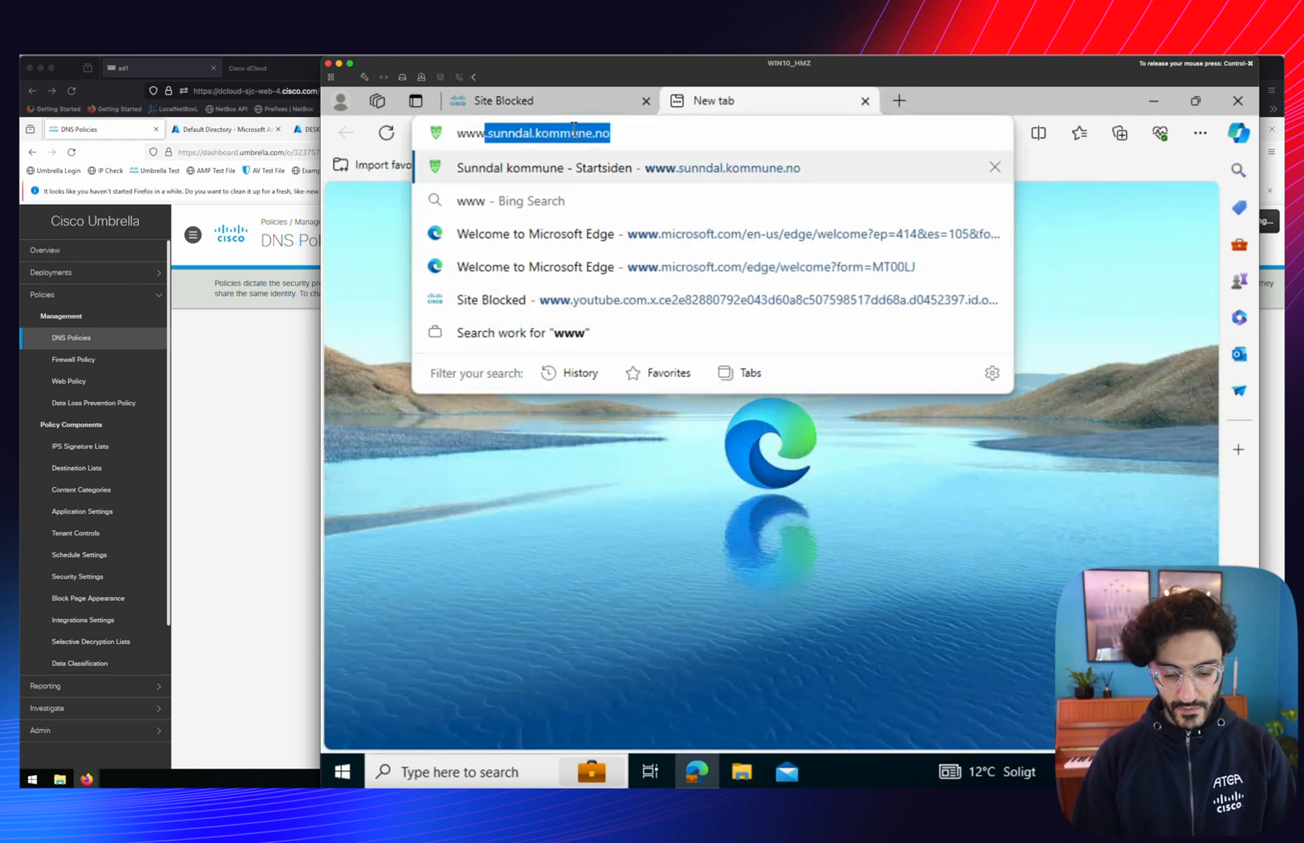
pyautogui.press('Right')
pyautogui.press('Return')
pyautogui.scroll(-1, 711, 324)
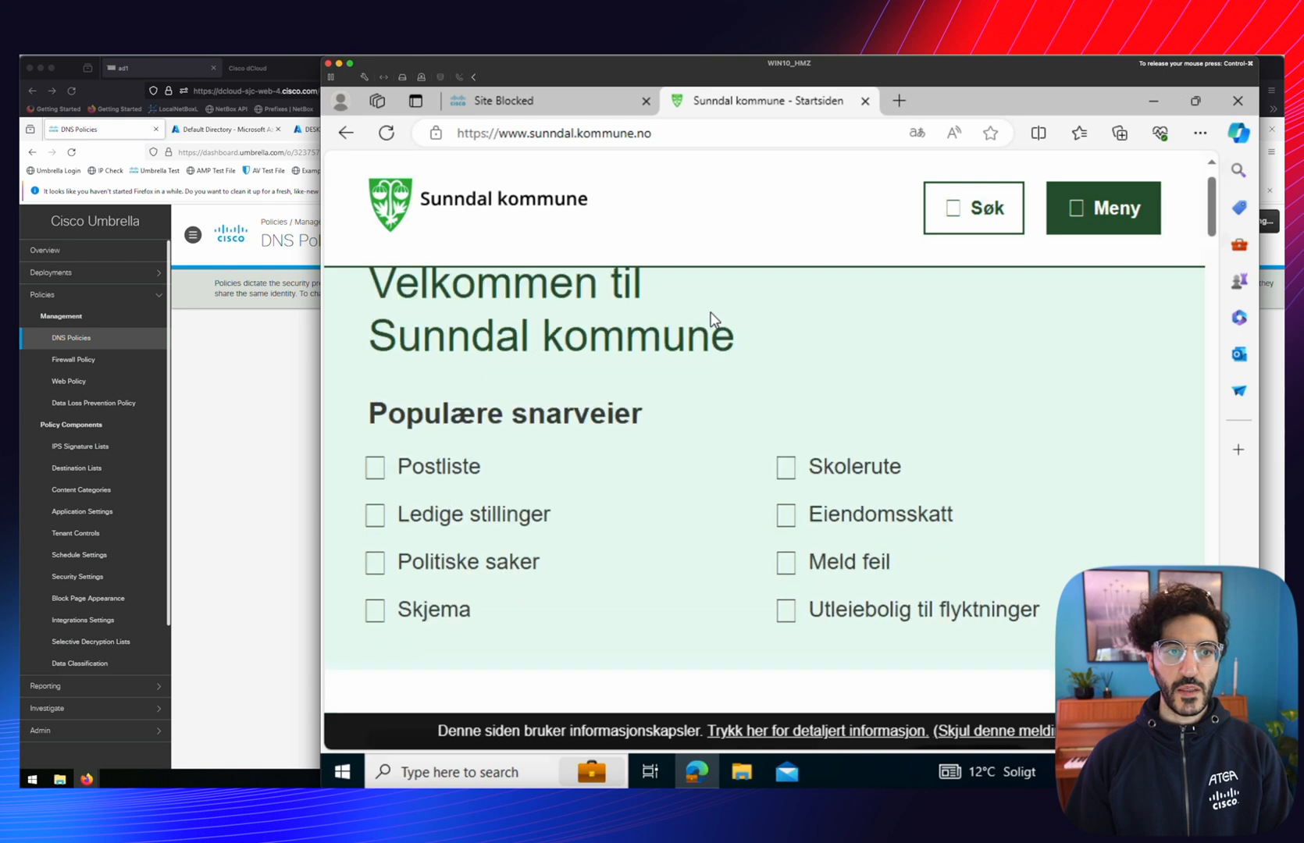
pyautogui.scroll(1, 711, 325)
pyautogui.click(899, 100)
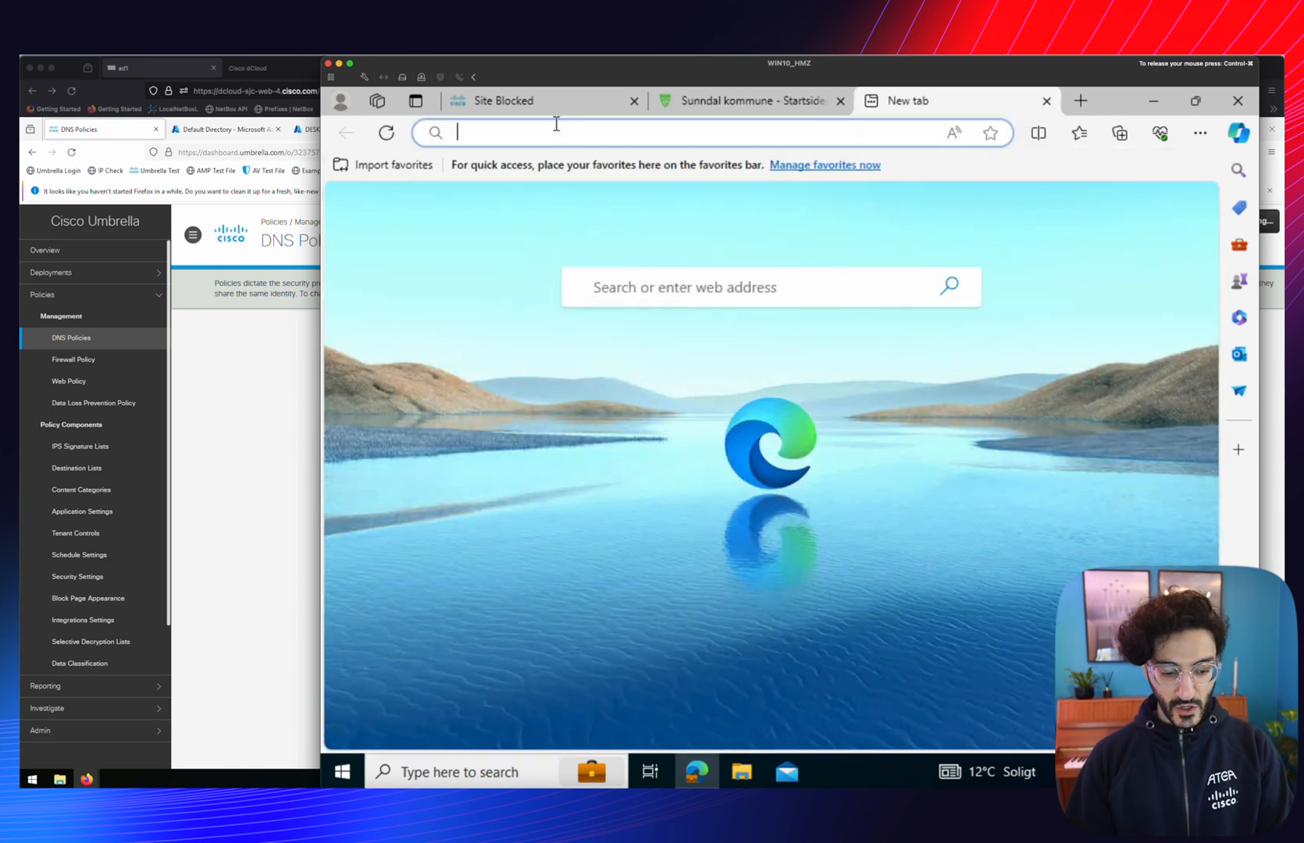
pyautogui.write('www.vg.')
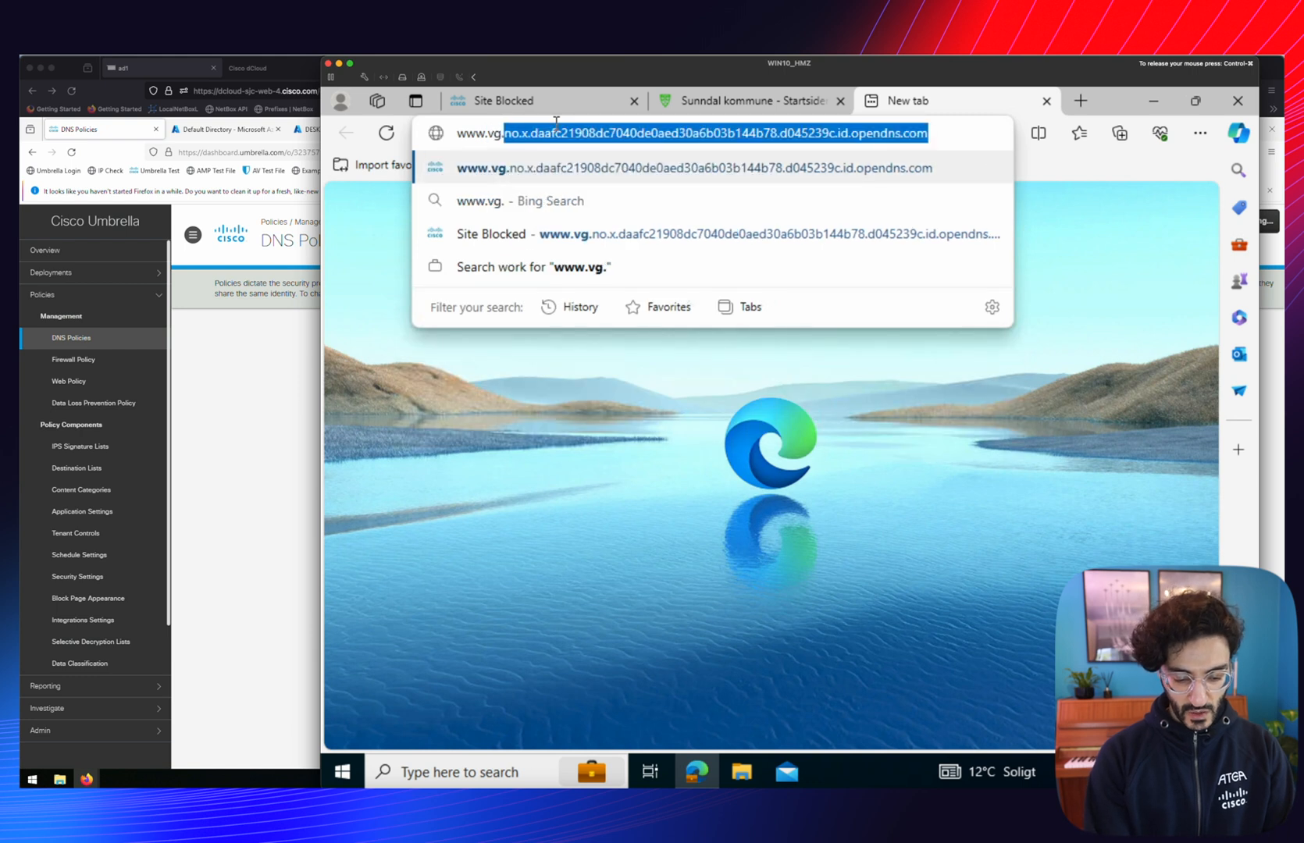
pyautogui.write('no')
pyautogui.press('Return')
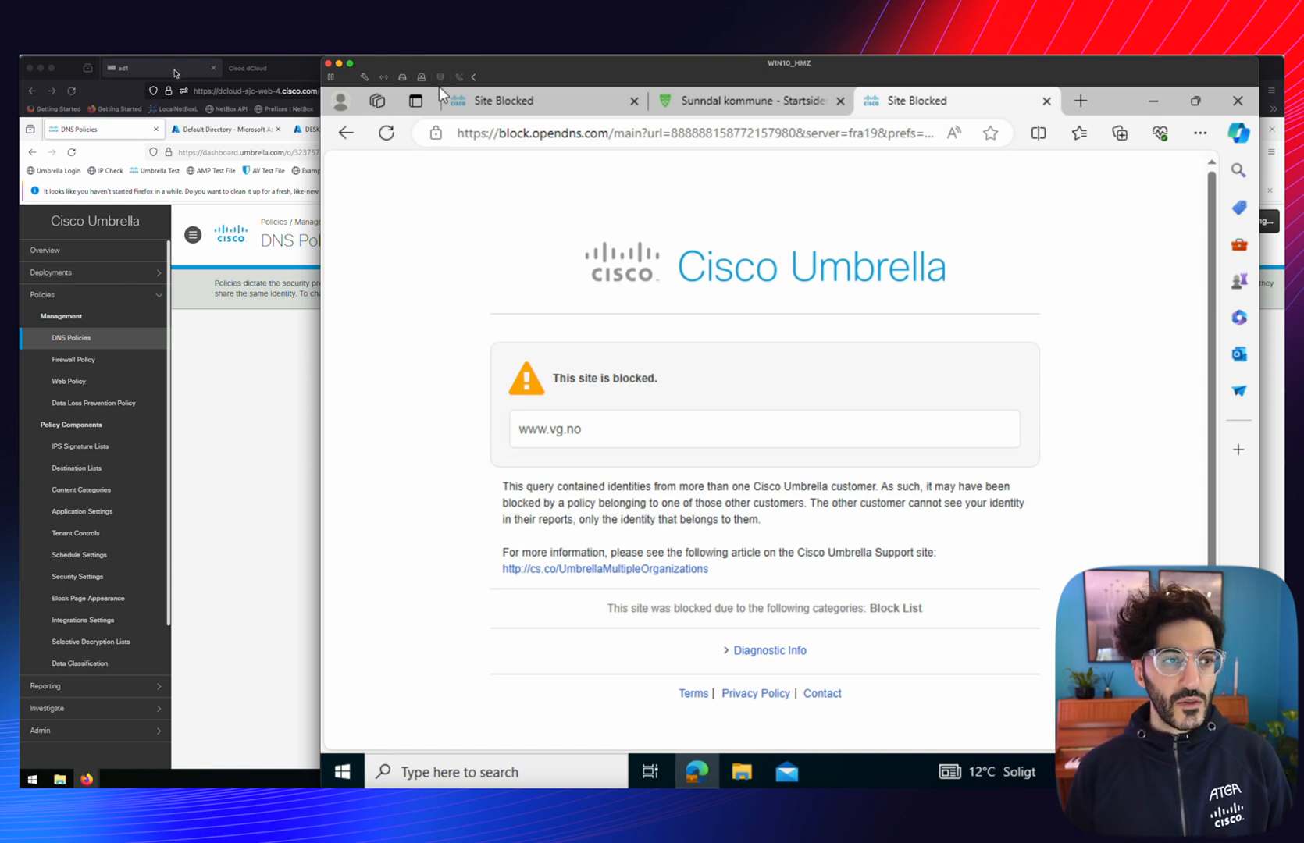
pyautogui.click(175, 71)
# Add the Cisco User Management for Secure Access app from the Entra enterprise app gallery
pyautogui.click(227, 129)
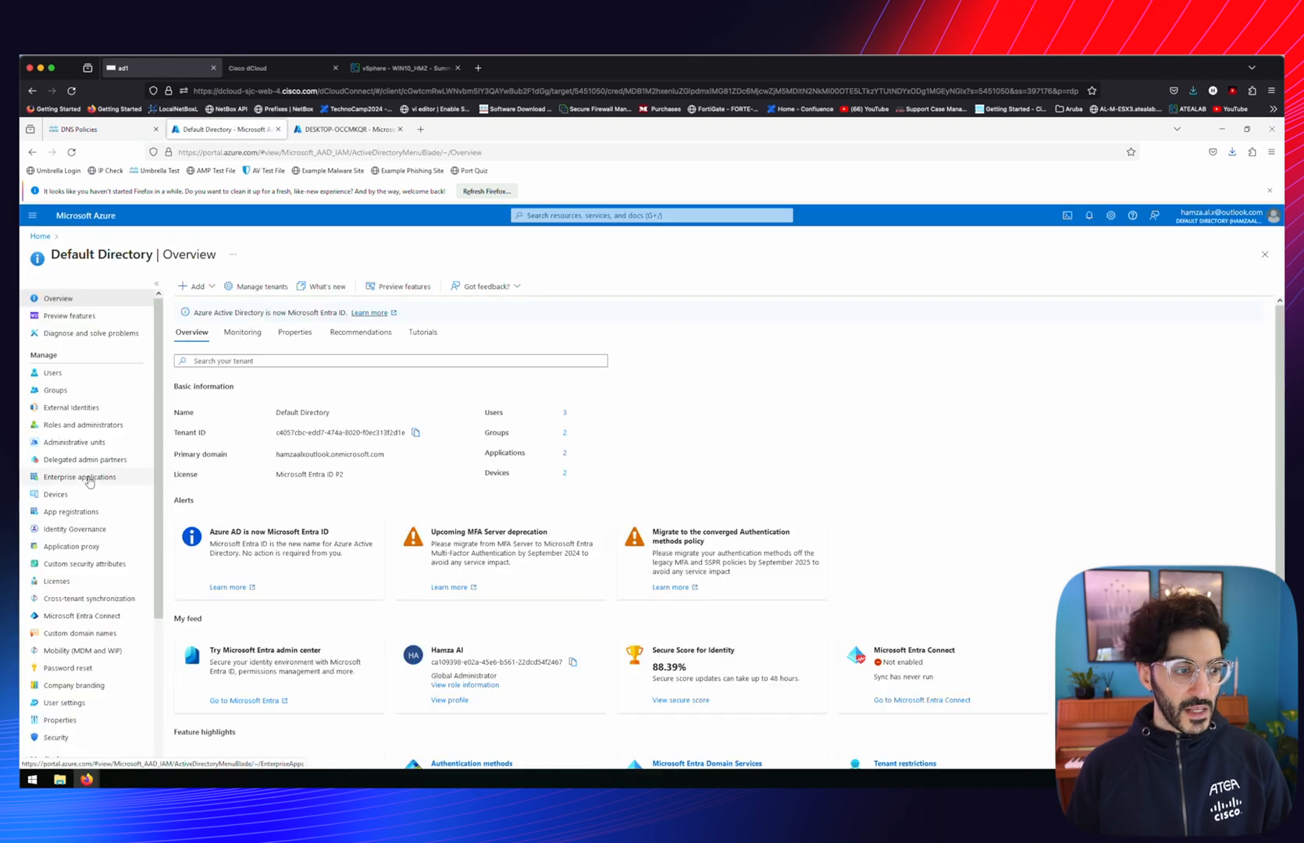
pyautogui.click(90, 478)
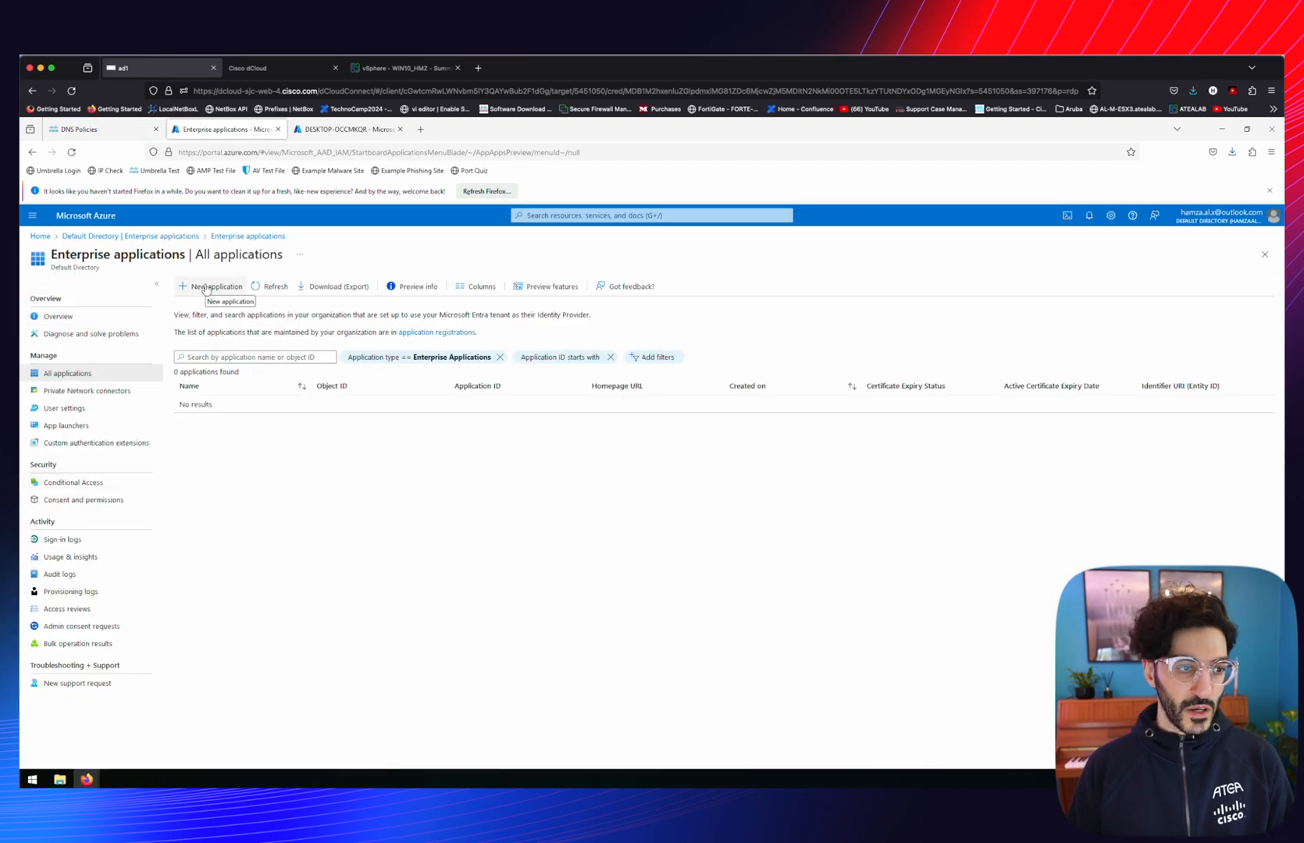
pyautogui.click(205, 288)
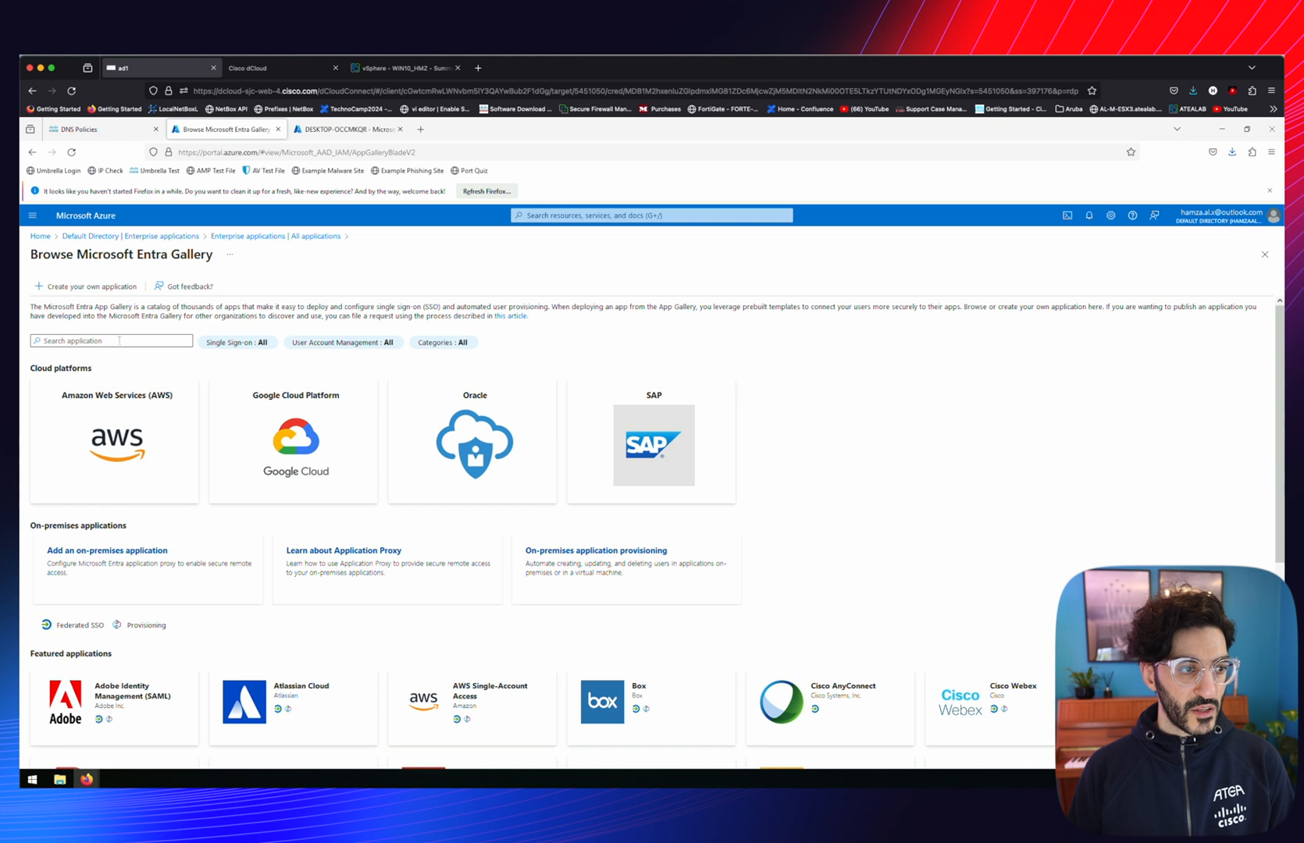
pyautogui.click(119, 340)
pyautogui.write('Cisco User Management for Secure Access')
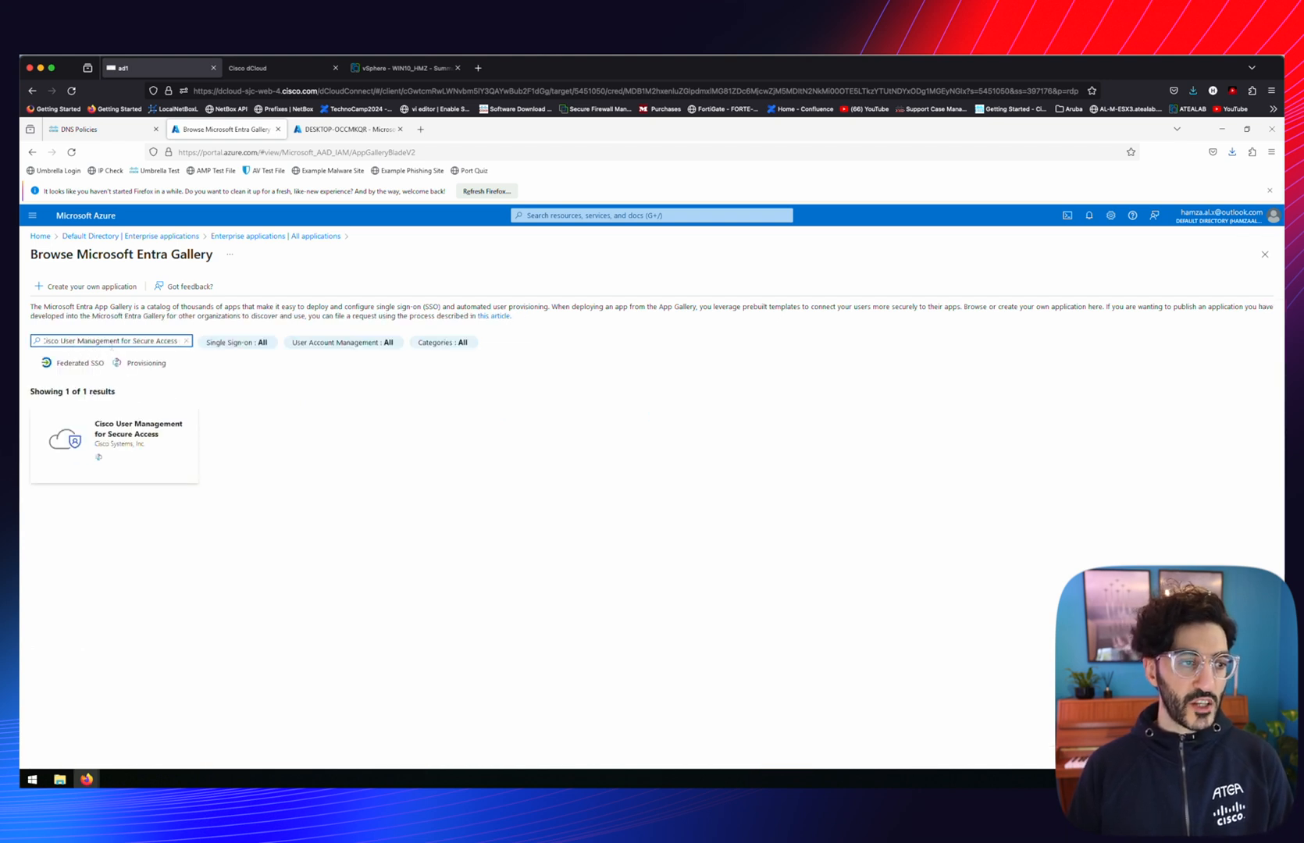
pyautogui.click(96, 442)
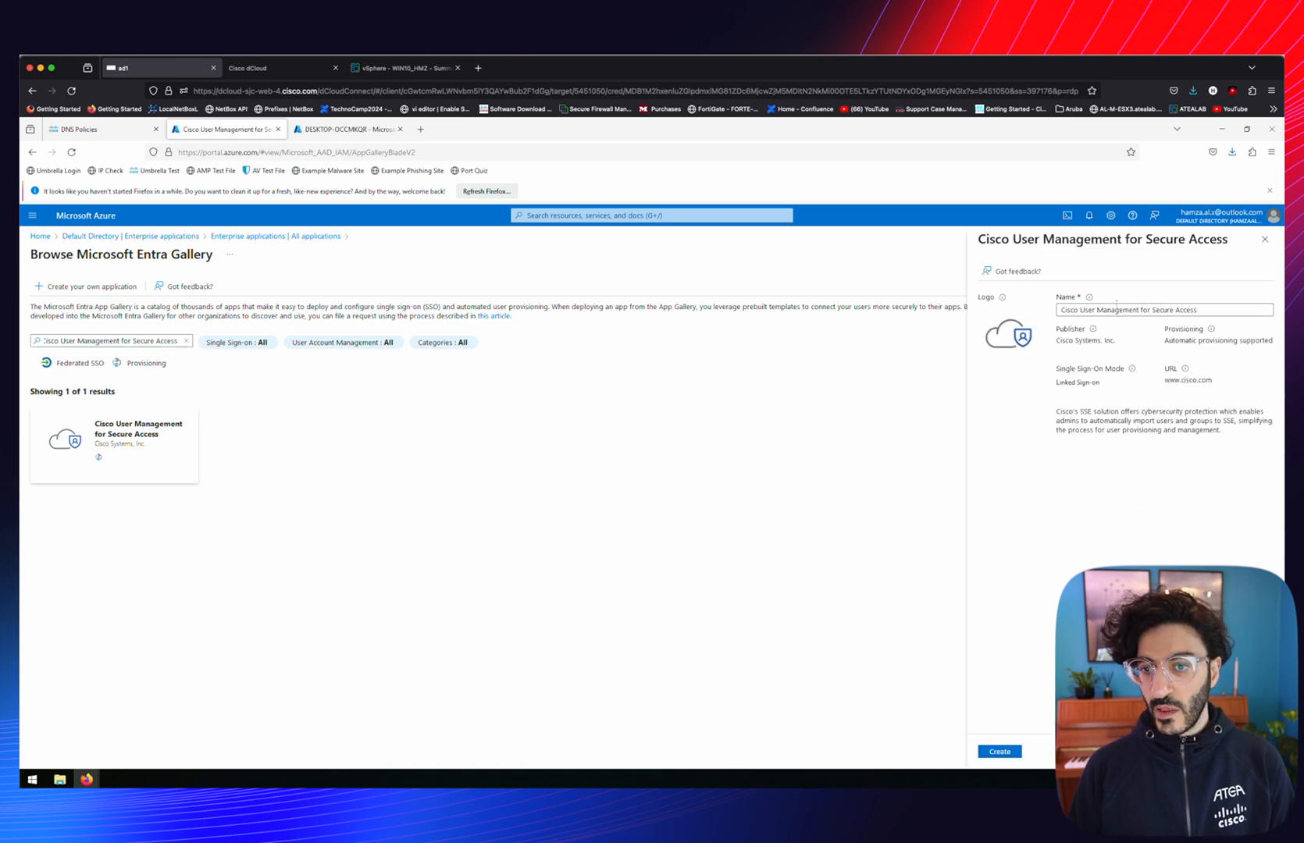
pyautogui.click(1003, 752)
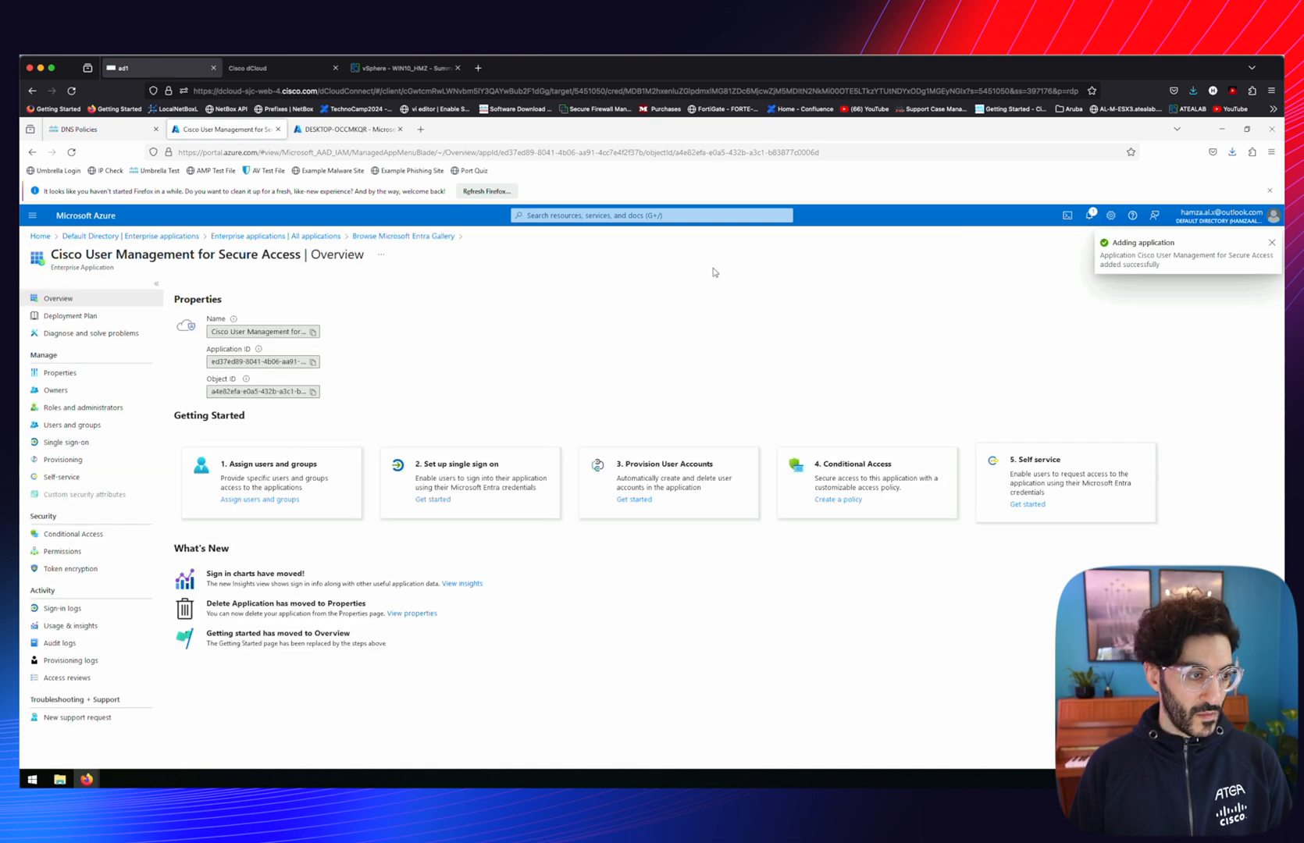
# Set the app's provisioning mode to Automatic, ready for tenant URL and secret token
pyautogui.click(63, 460)
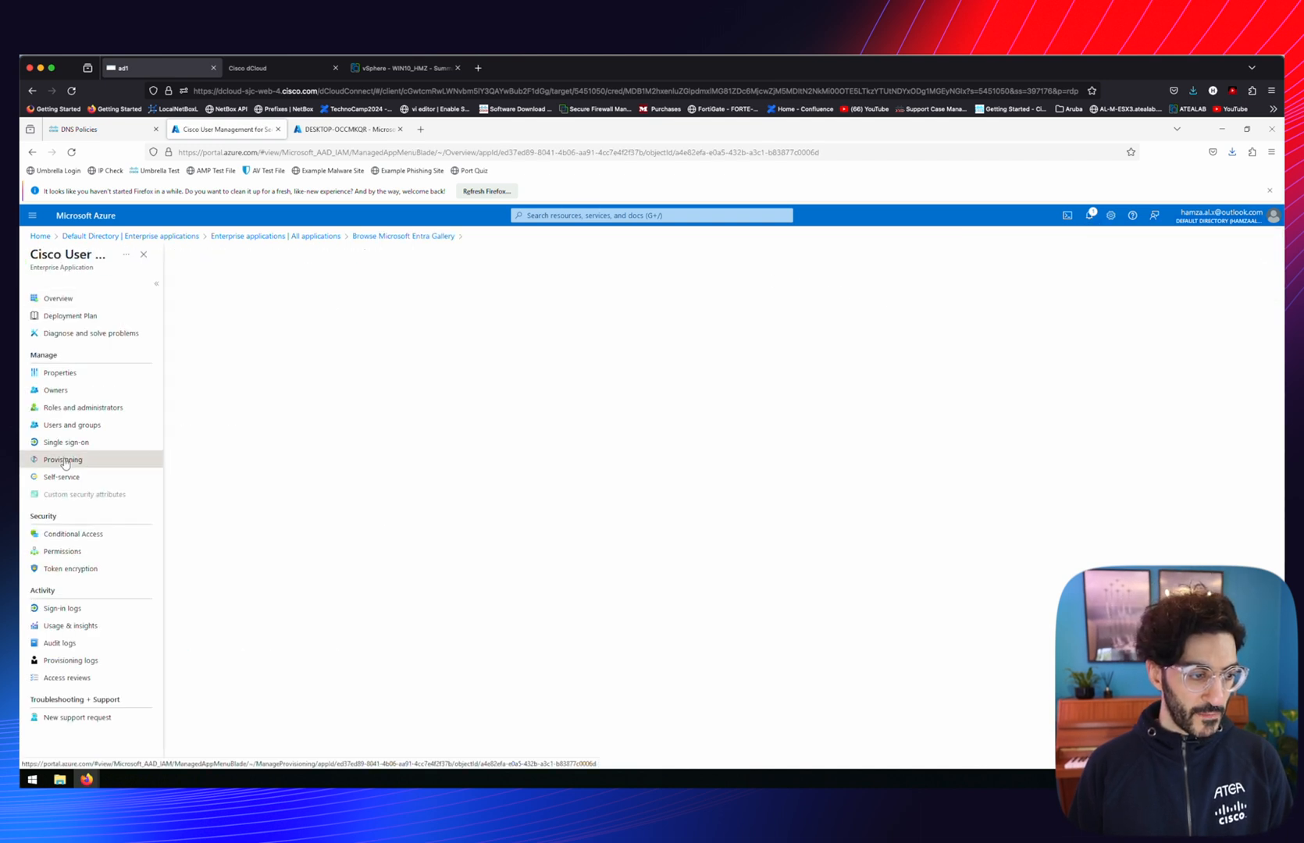
pyautogui.click(727, 462)
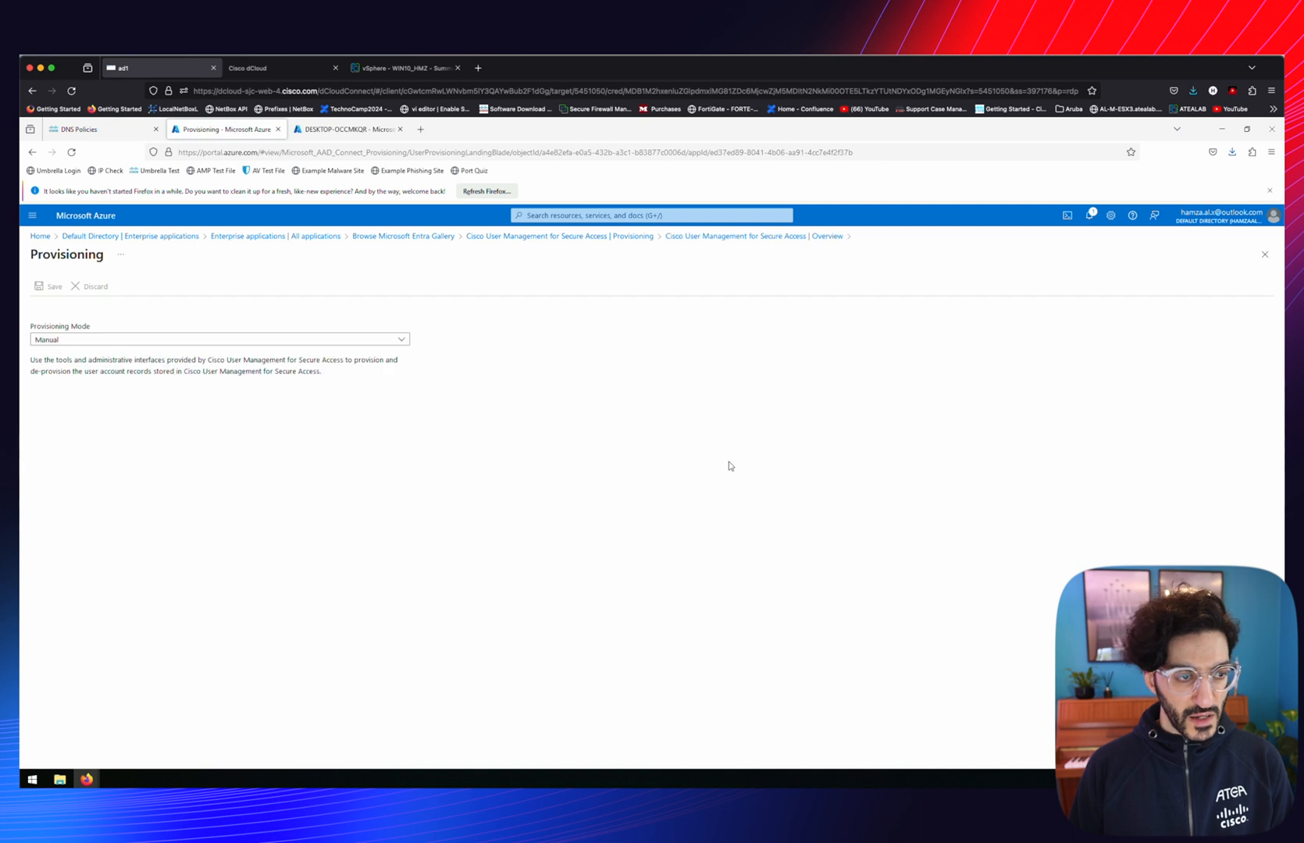
pyautogui.click(96, 341)
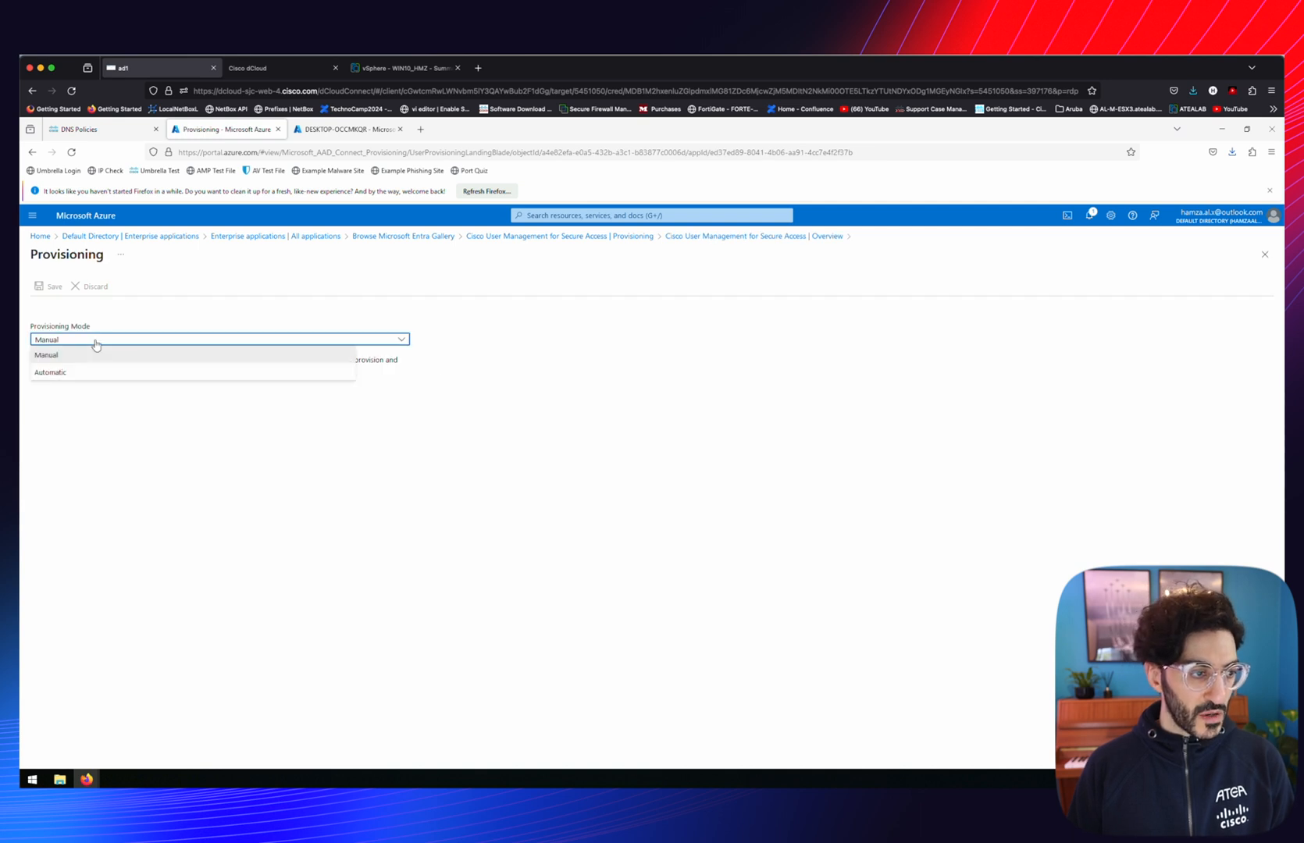
pyautogui.click(60, 372)
pyautogui.click(63, 479)
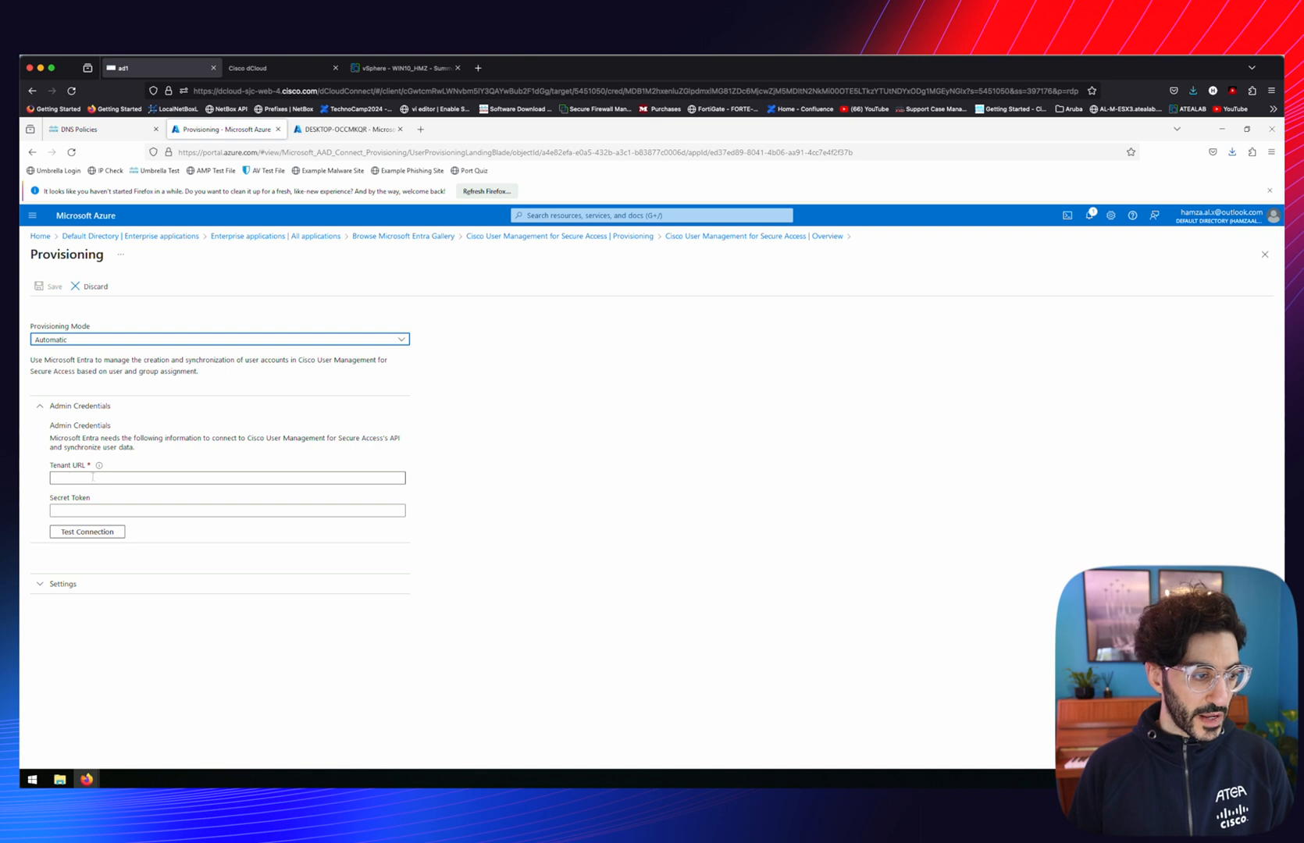
pyautogui.click(108, 509)
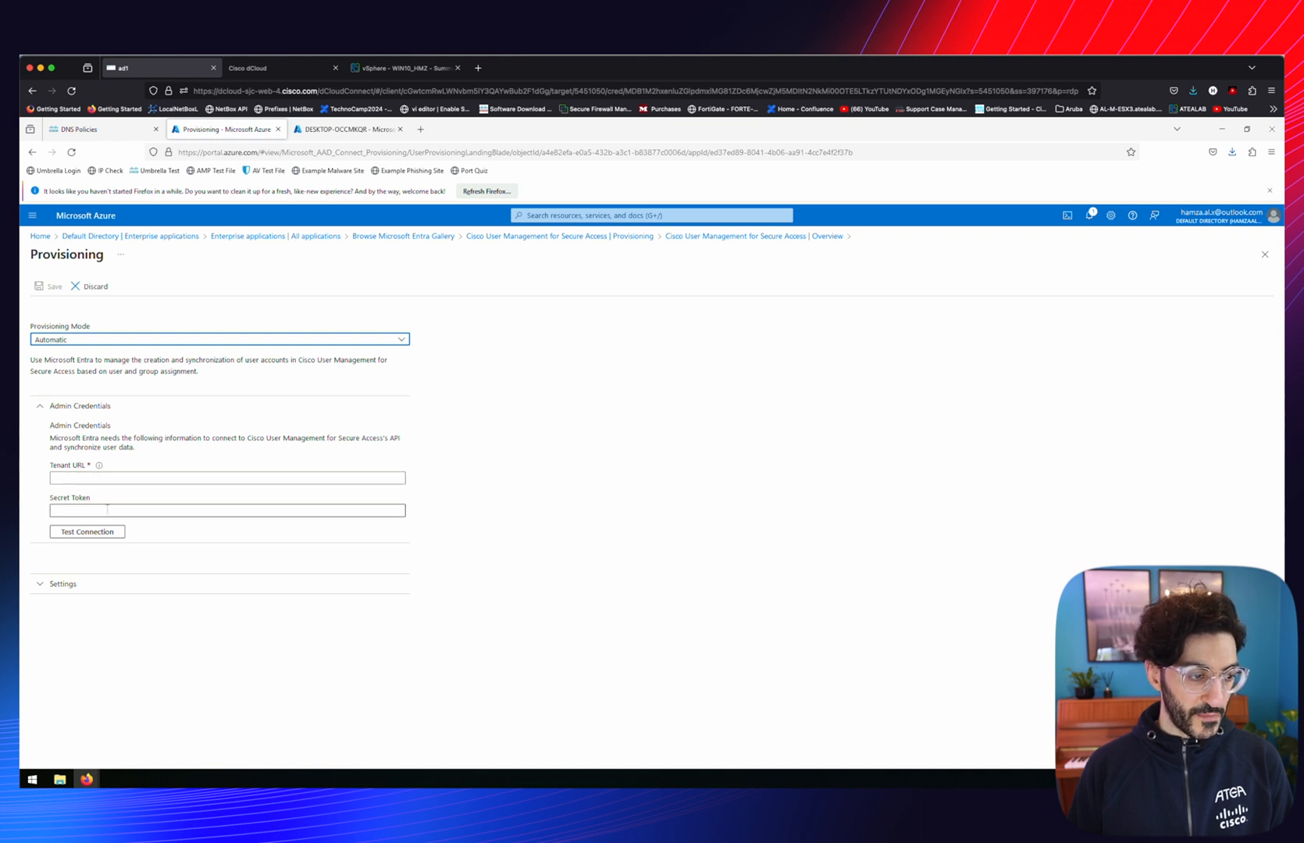
pyautogui.click(85, 134)
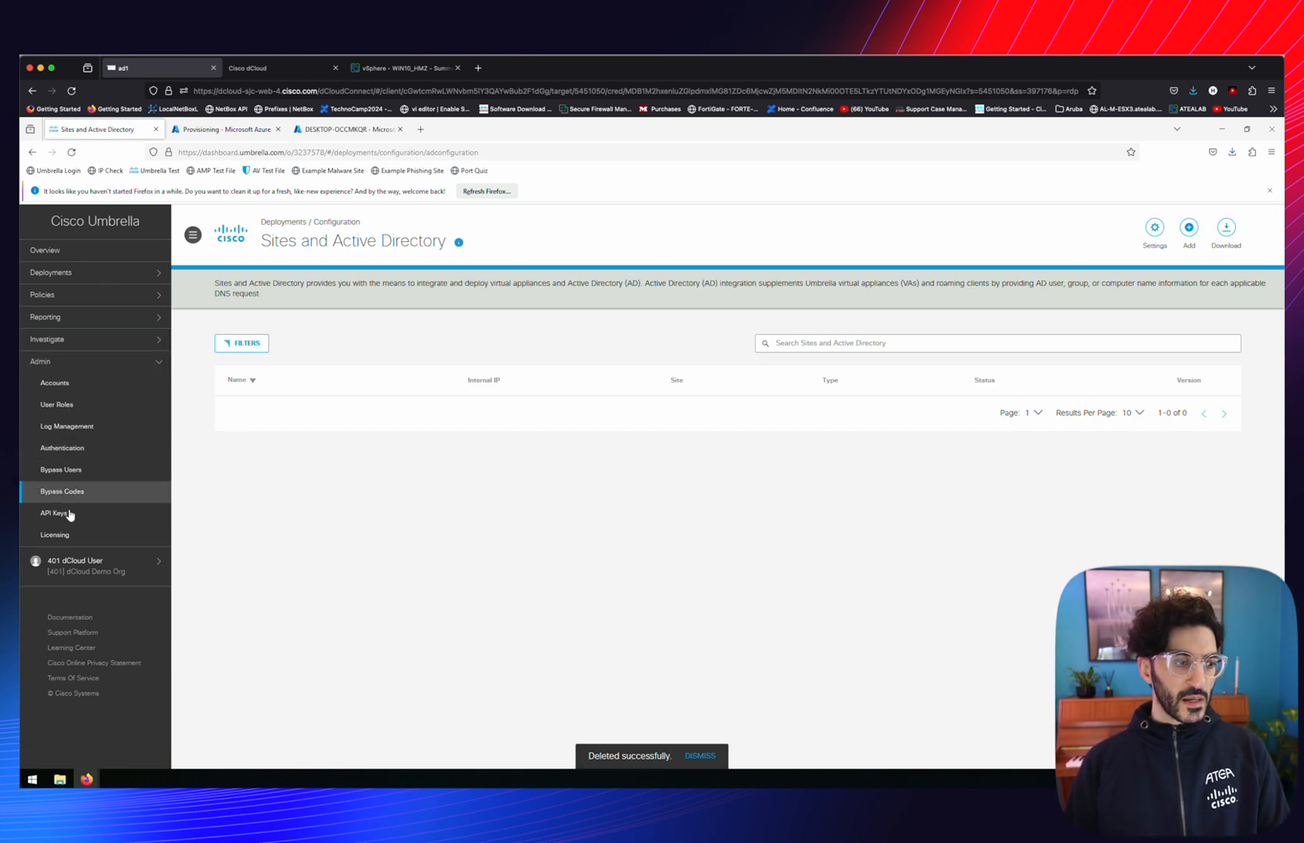
# Generate an Azure Active Directory Provisioning static token under API Keys and copy its secret
pyautogui.click(69, 514)
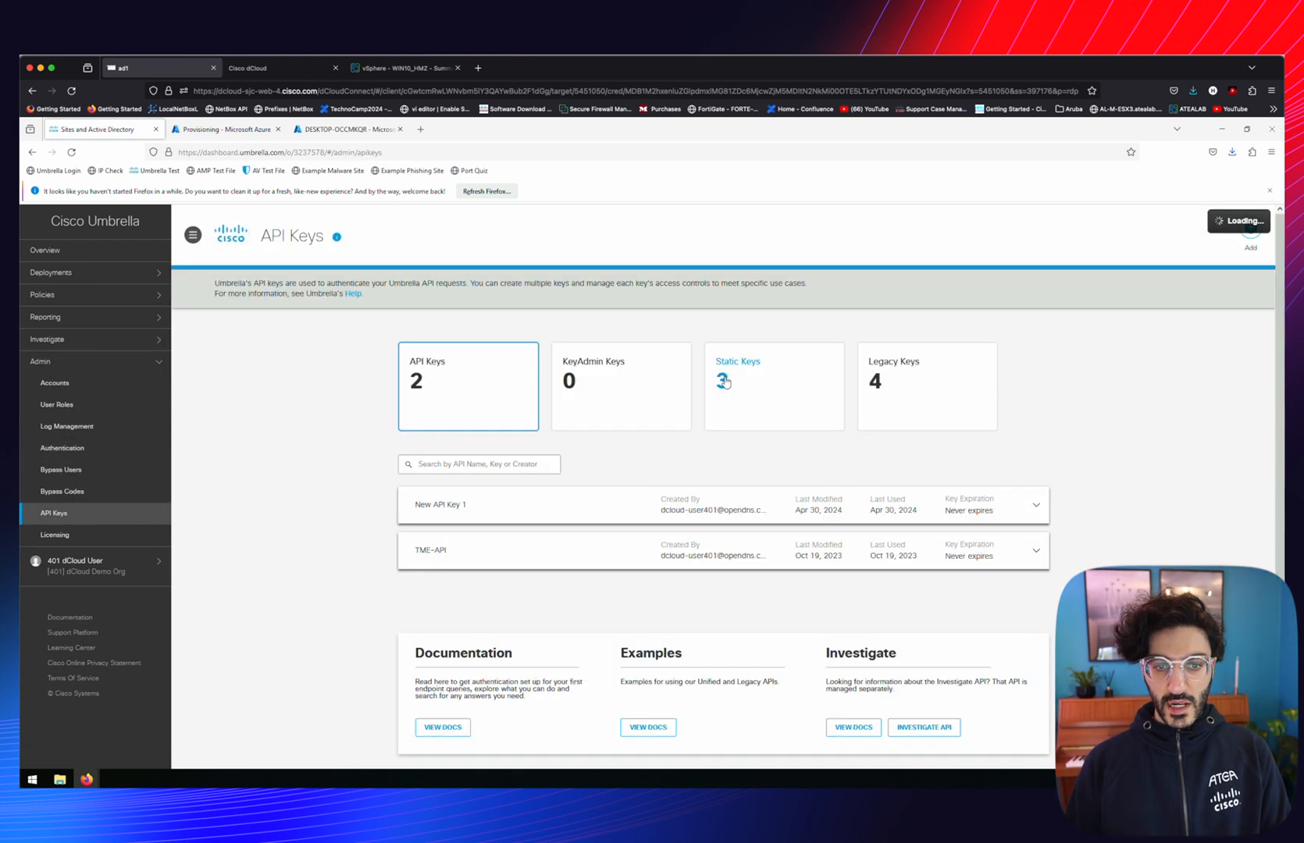
pyautogui.click(725, 382)
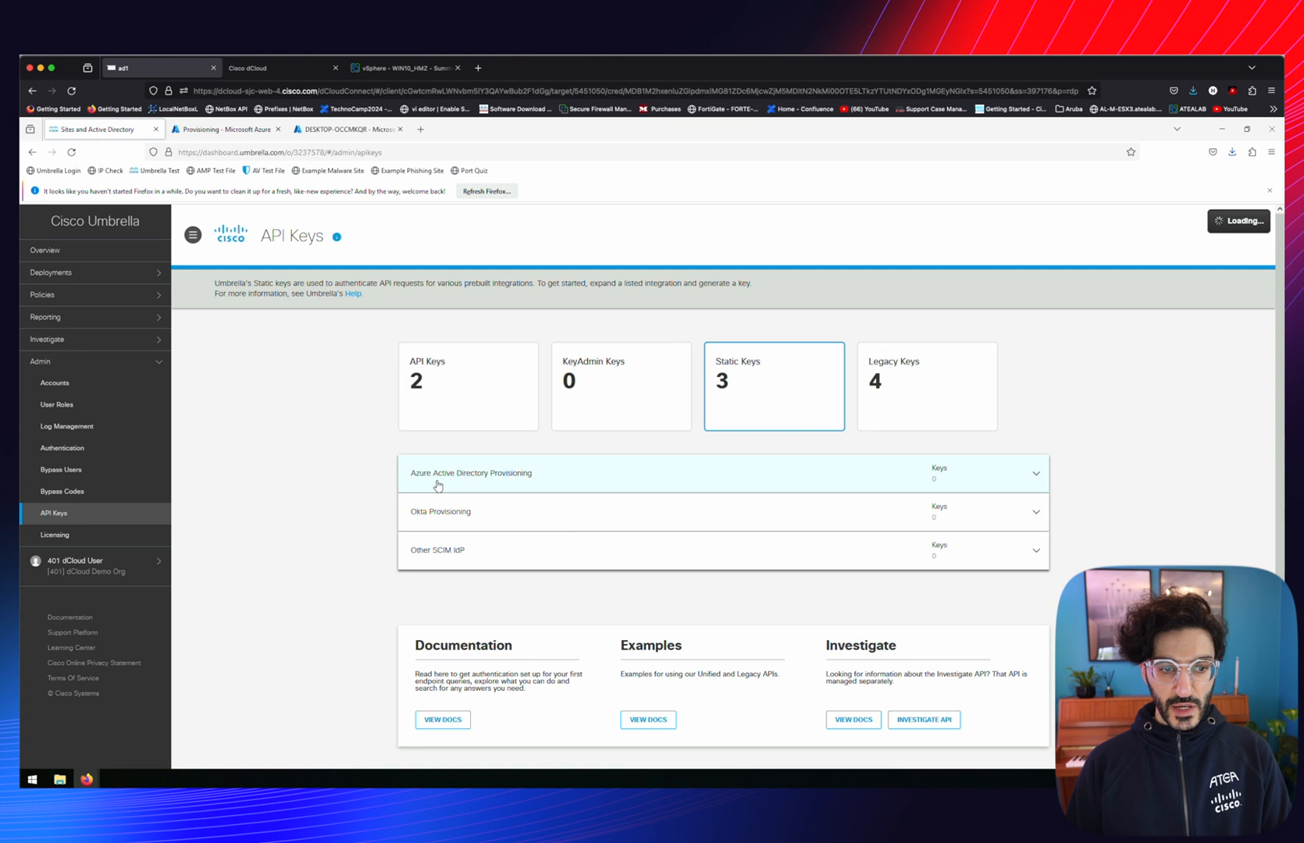
pyautogui.click(438, 485)
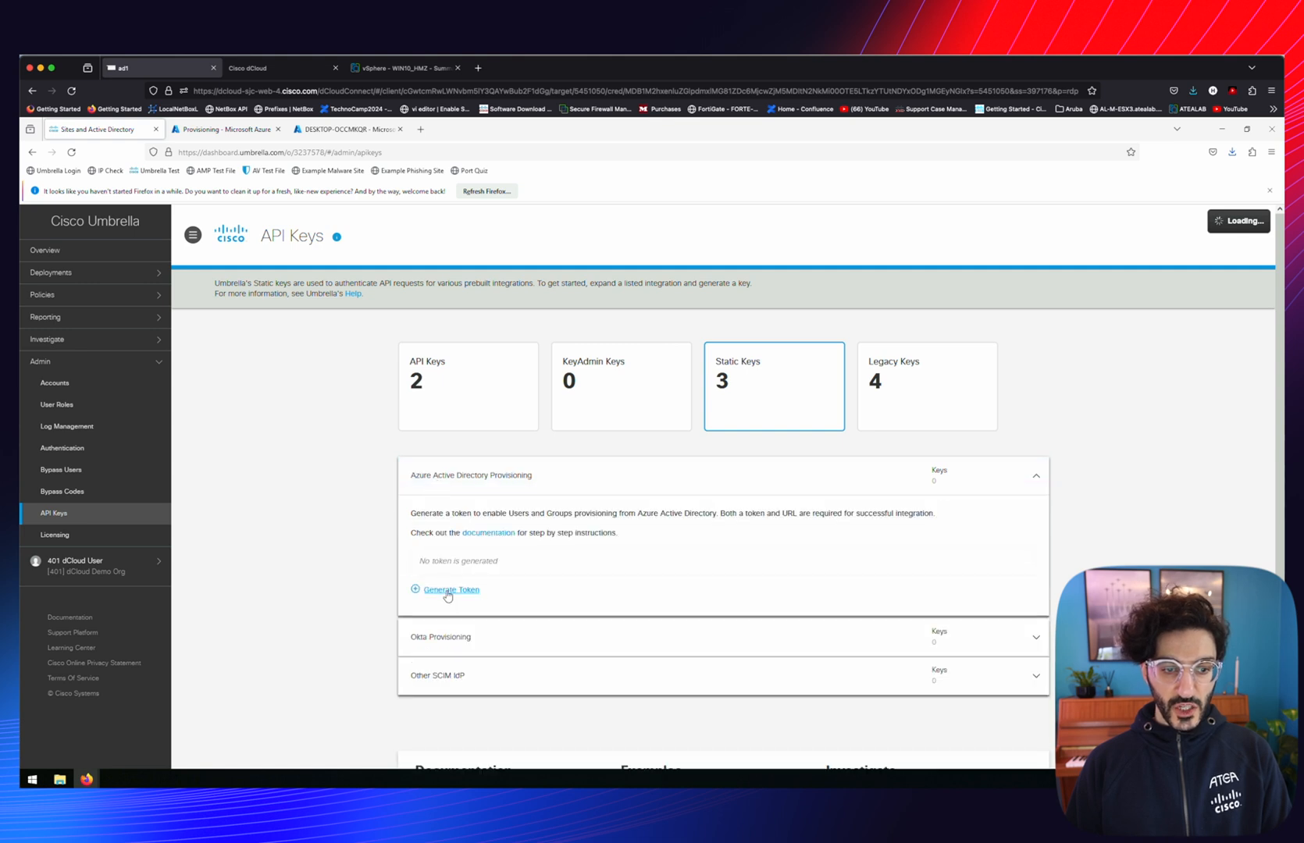
pyautogui.click(449, 590)
pyautogui.click(648, 420)
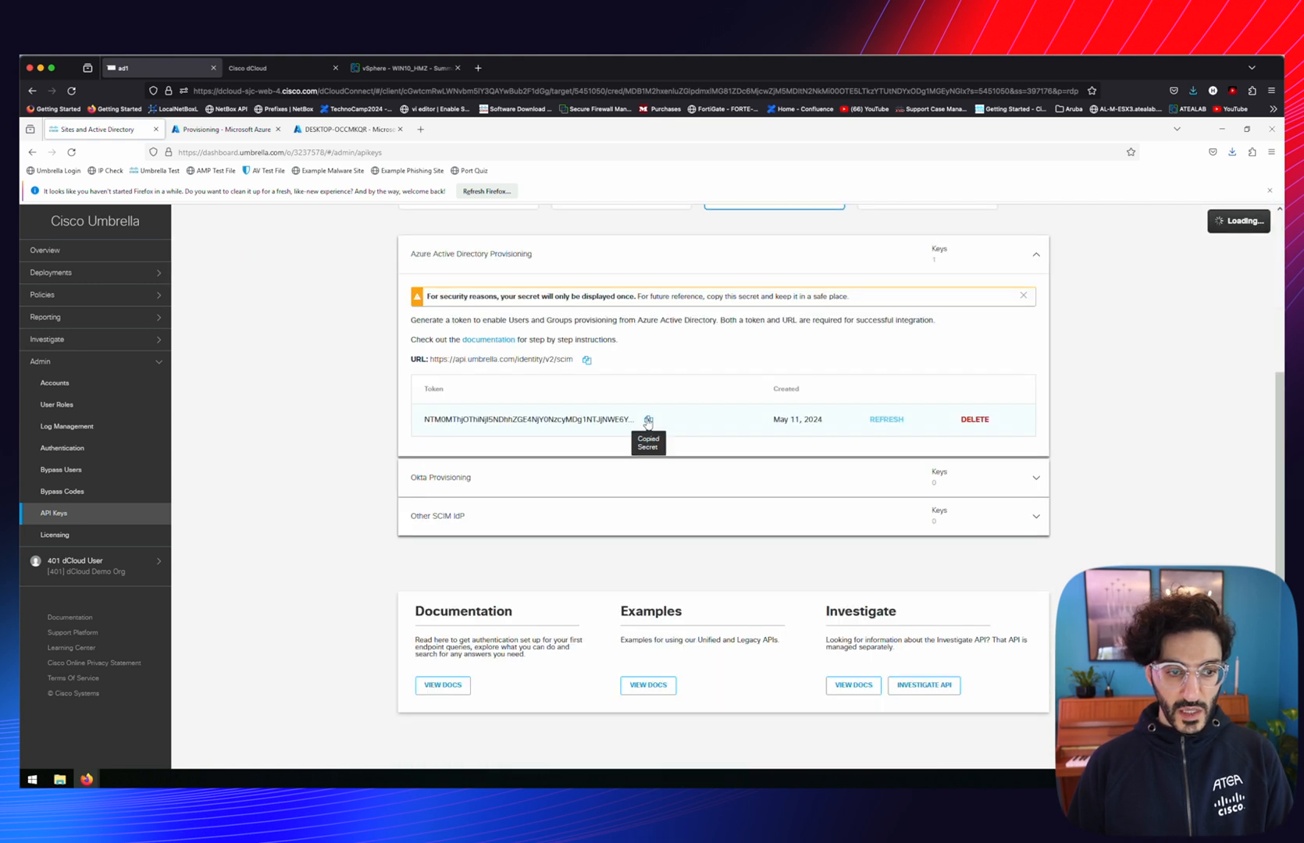
pyautogui.click(232, 129)
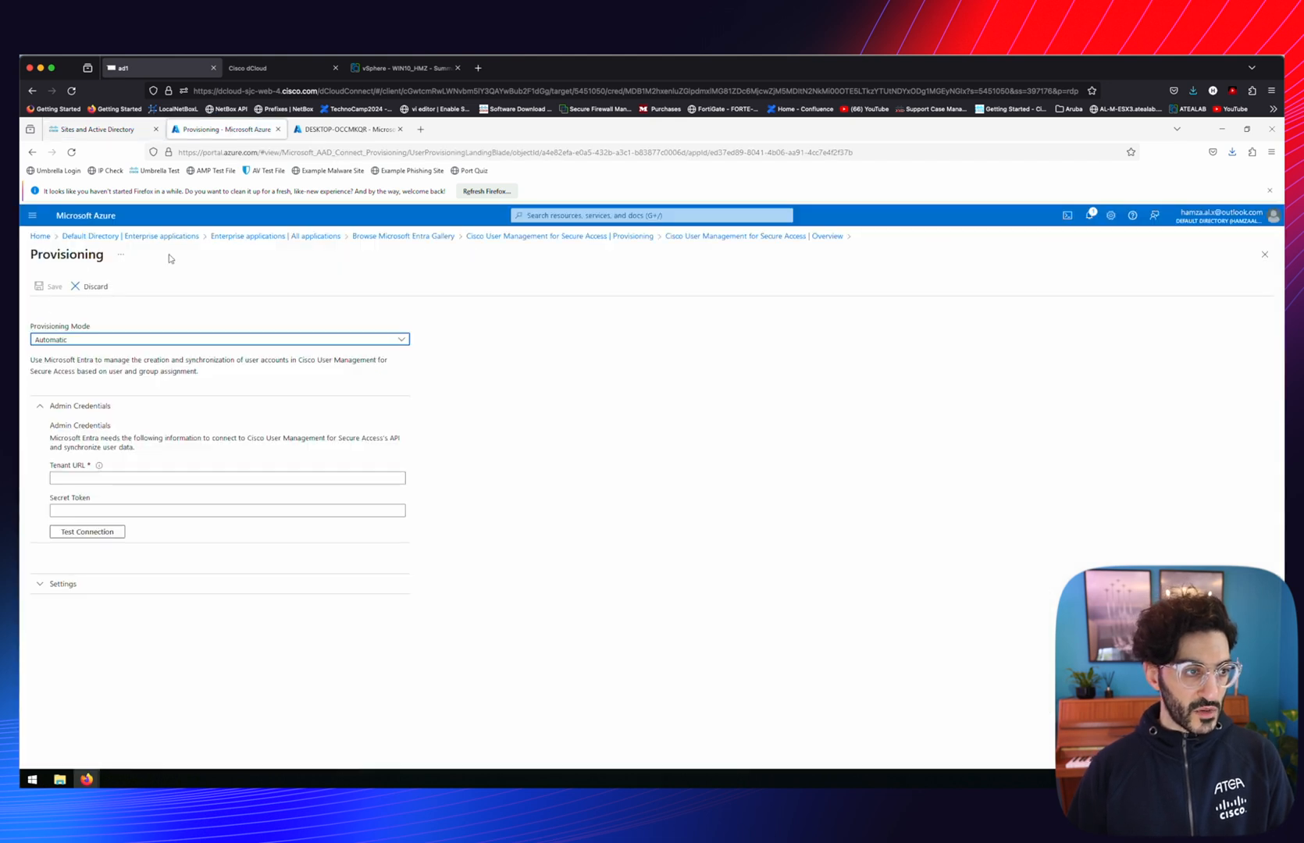
pyautogui.click(234, 511)
pyautogui.hotkey('ctrl', 'v')
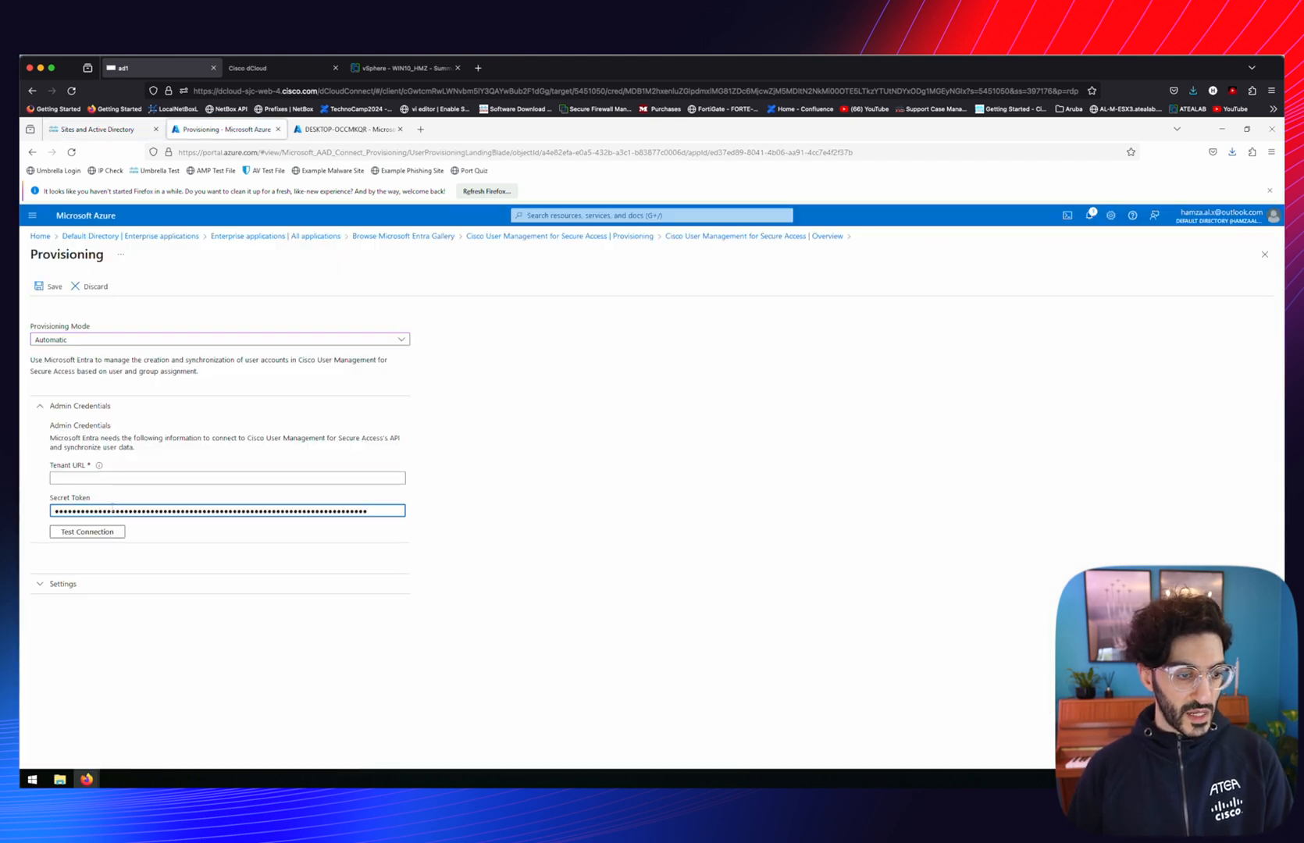
pyautogui.click(101, 129)
pyautogui.click(587, 360)
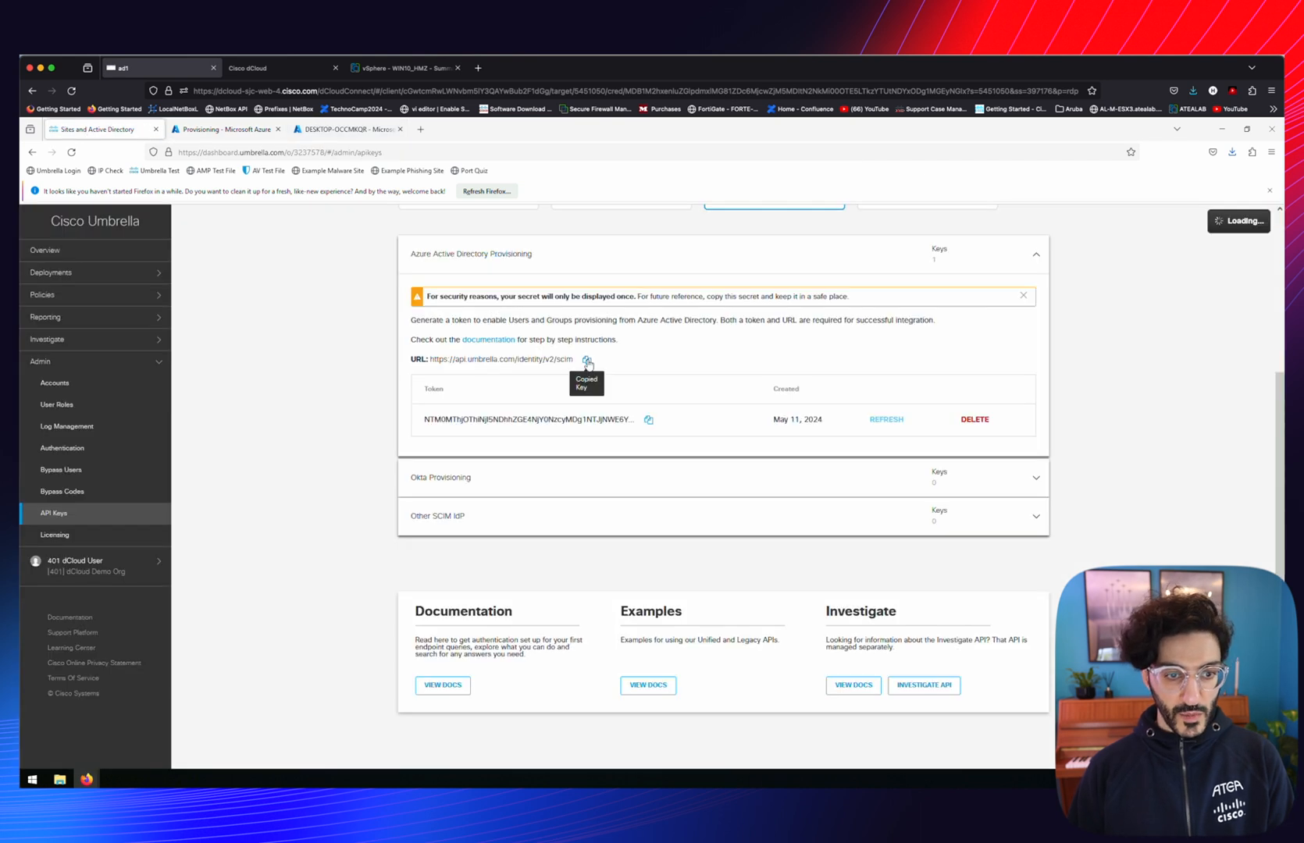
pyautogui.click(227, 130)
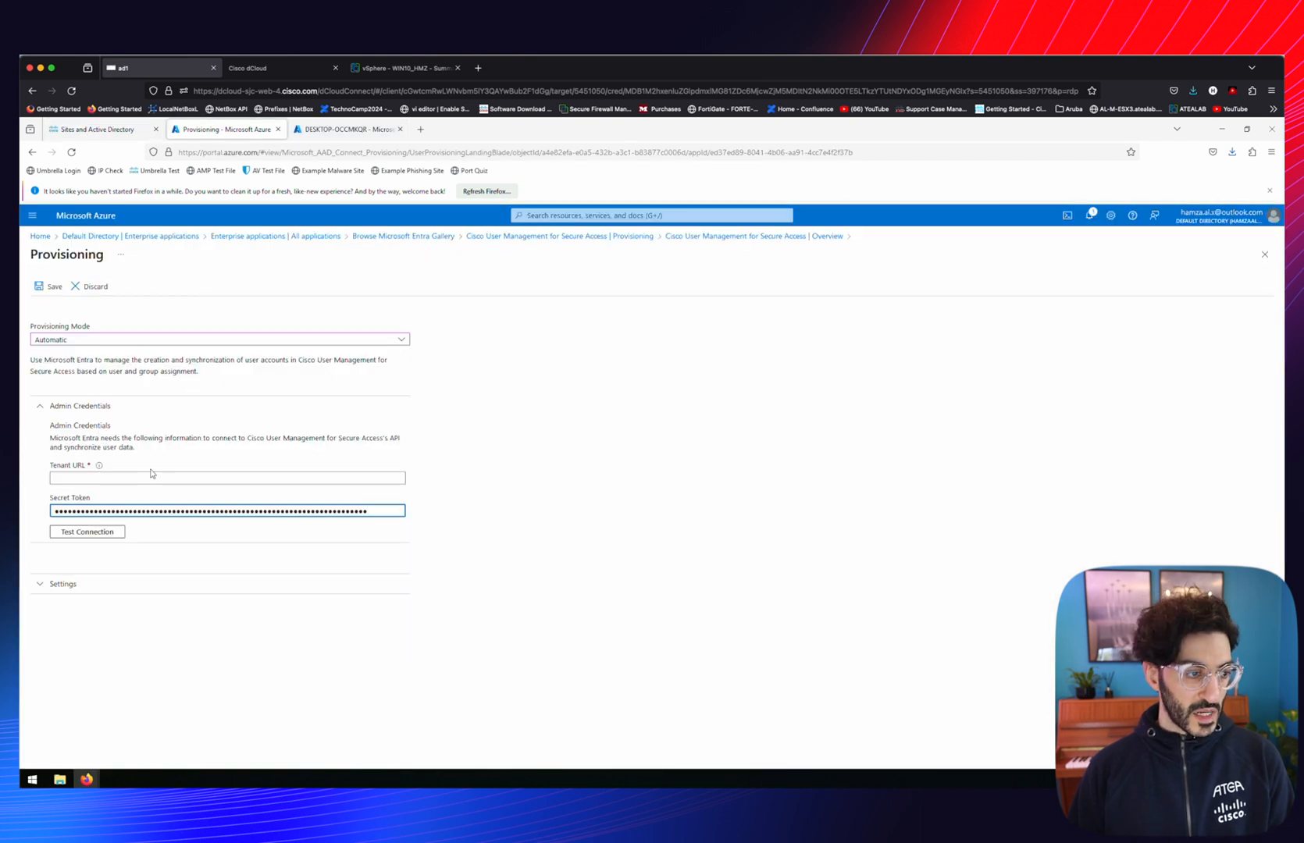
pyautogui.click(72, 477)
pyautogui.hotkey('ctrl', 'v')
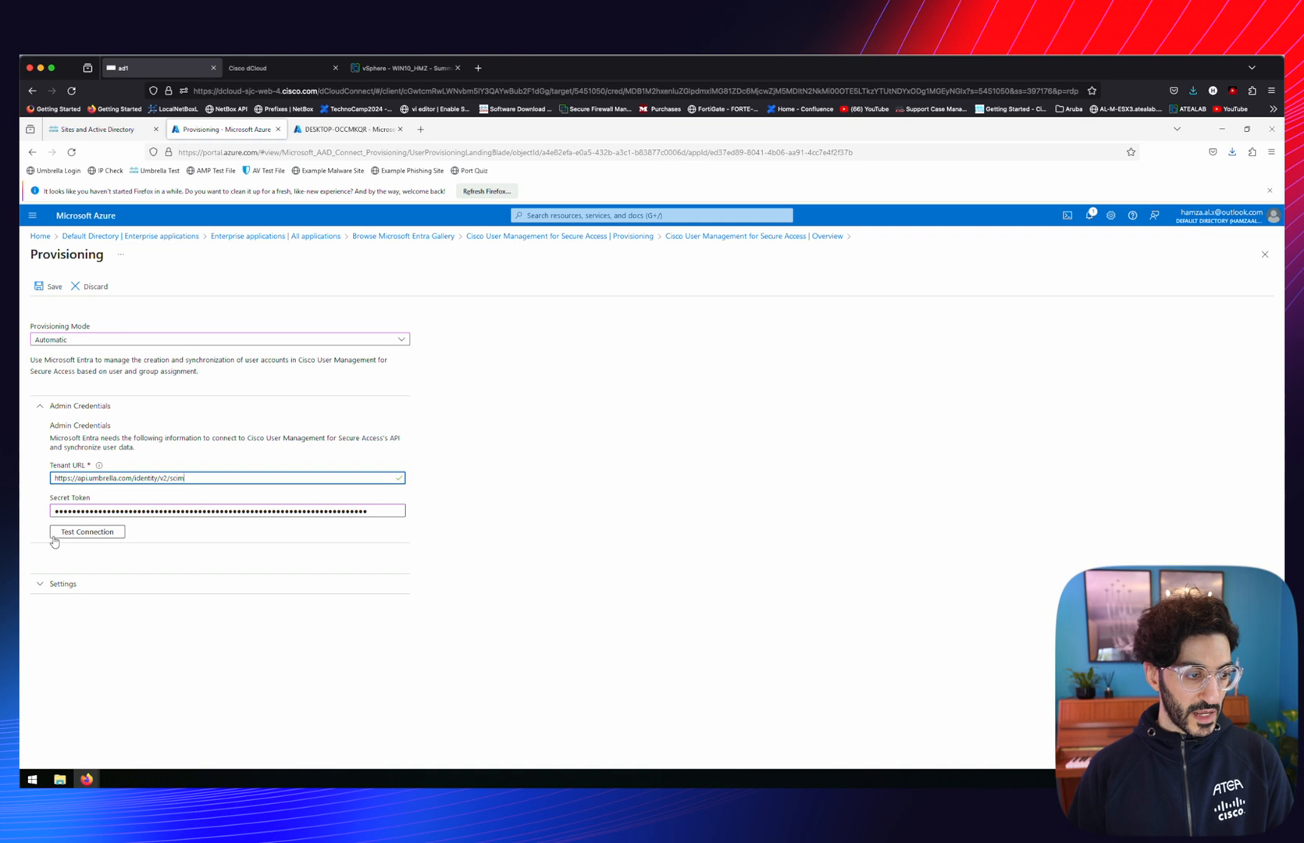
pyautogui.click(54, 537)
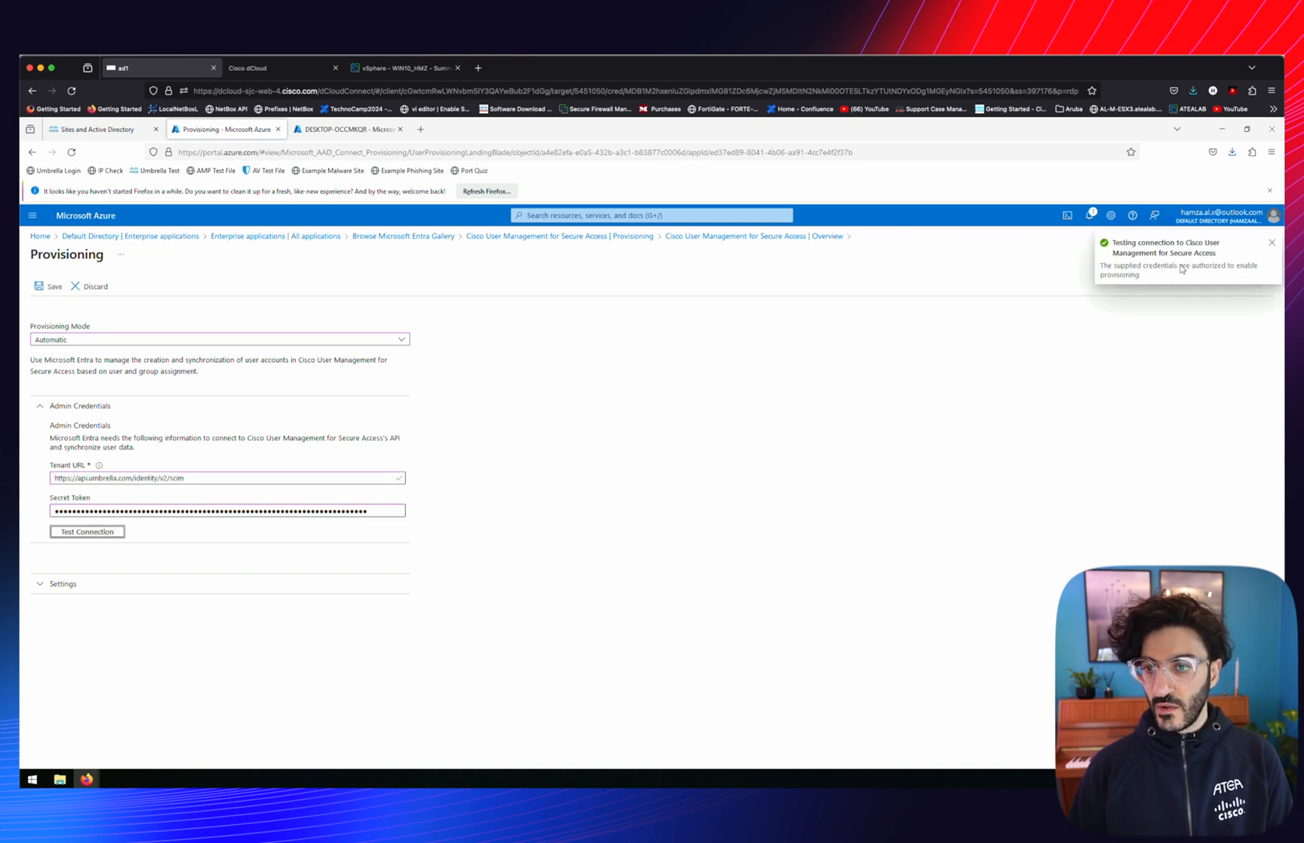
pyautogui.click(66, 584)
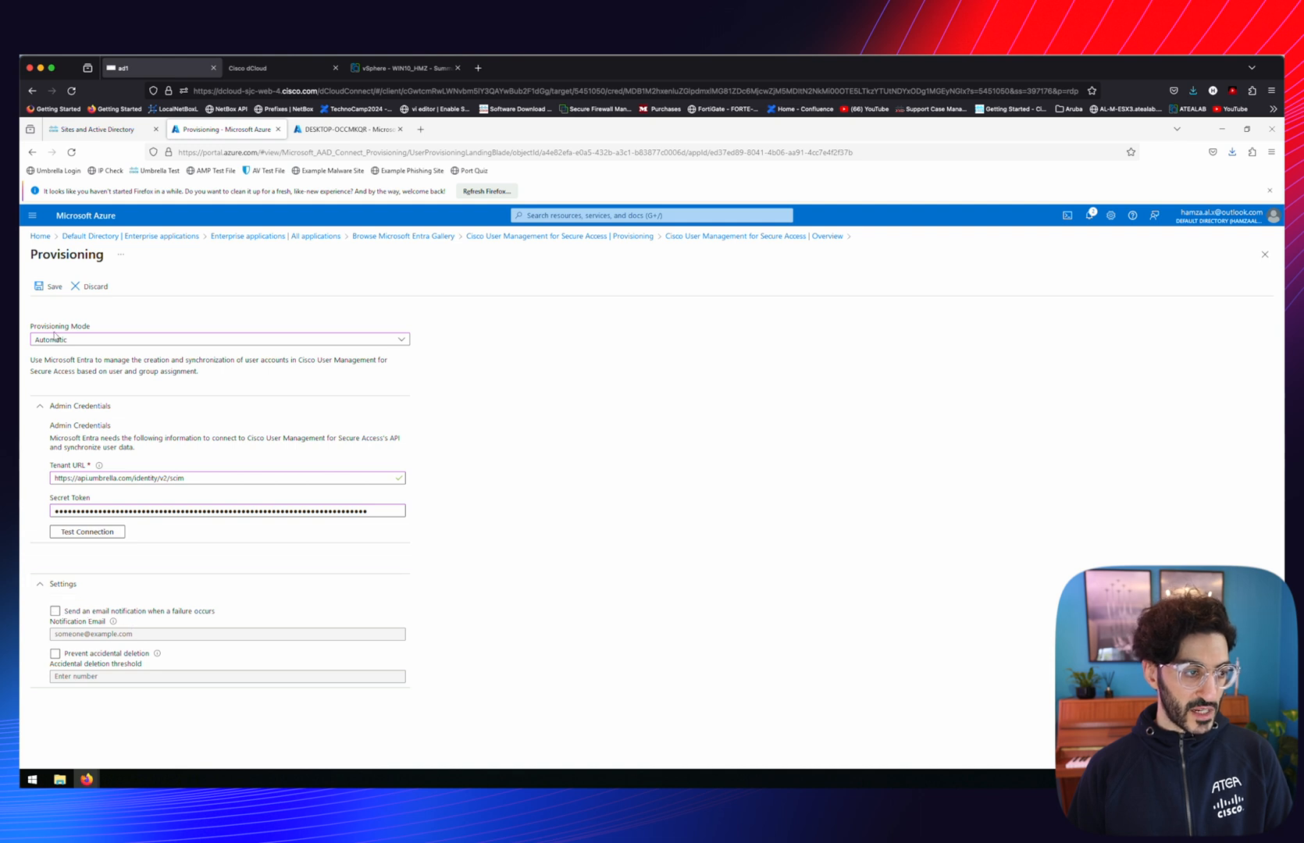
pyautogui.click(51, 287)
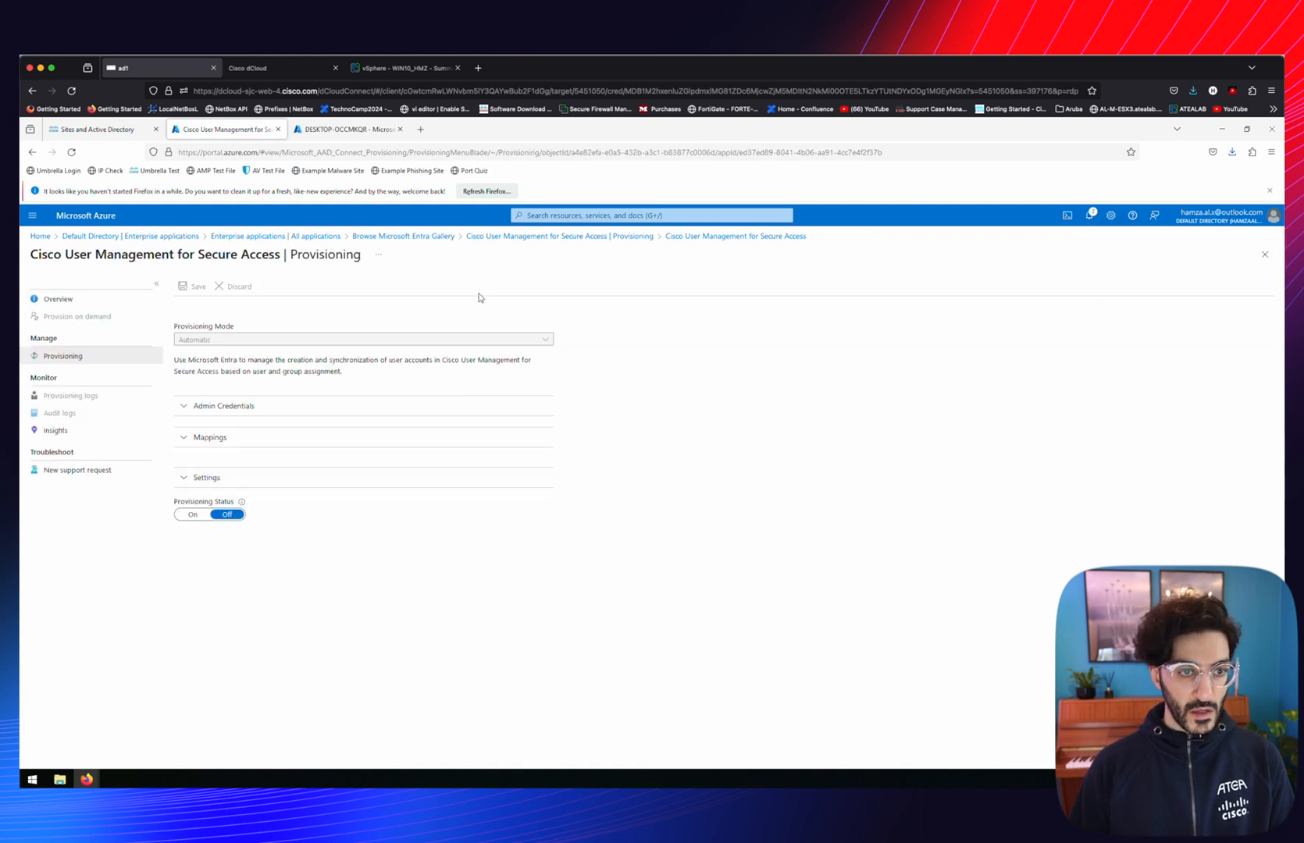
# Start provisioning for the Cisco User Management for Secure Access app
pyautogui.click(522, 236)
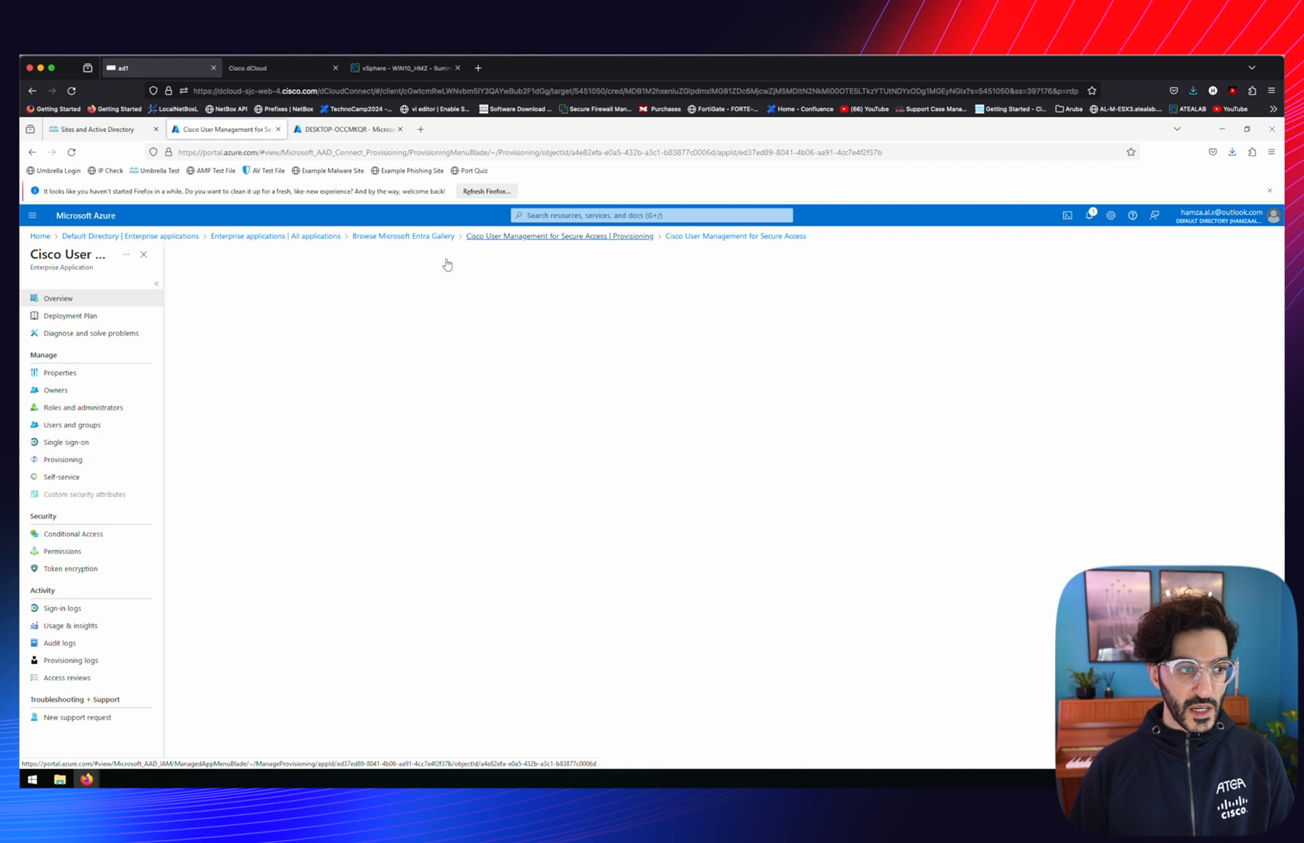
pyautogui.click(64, 462)
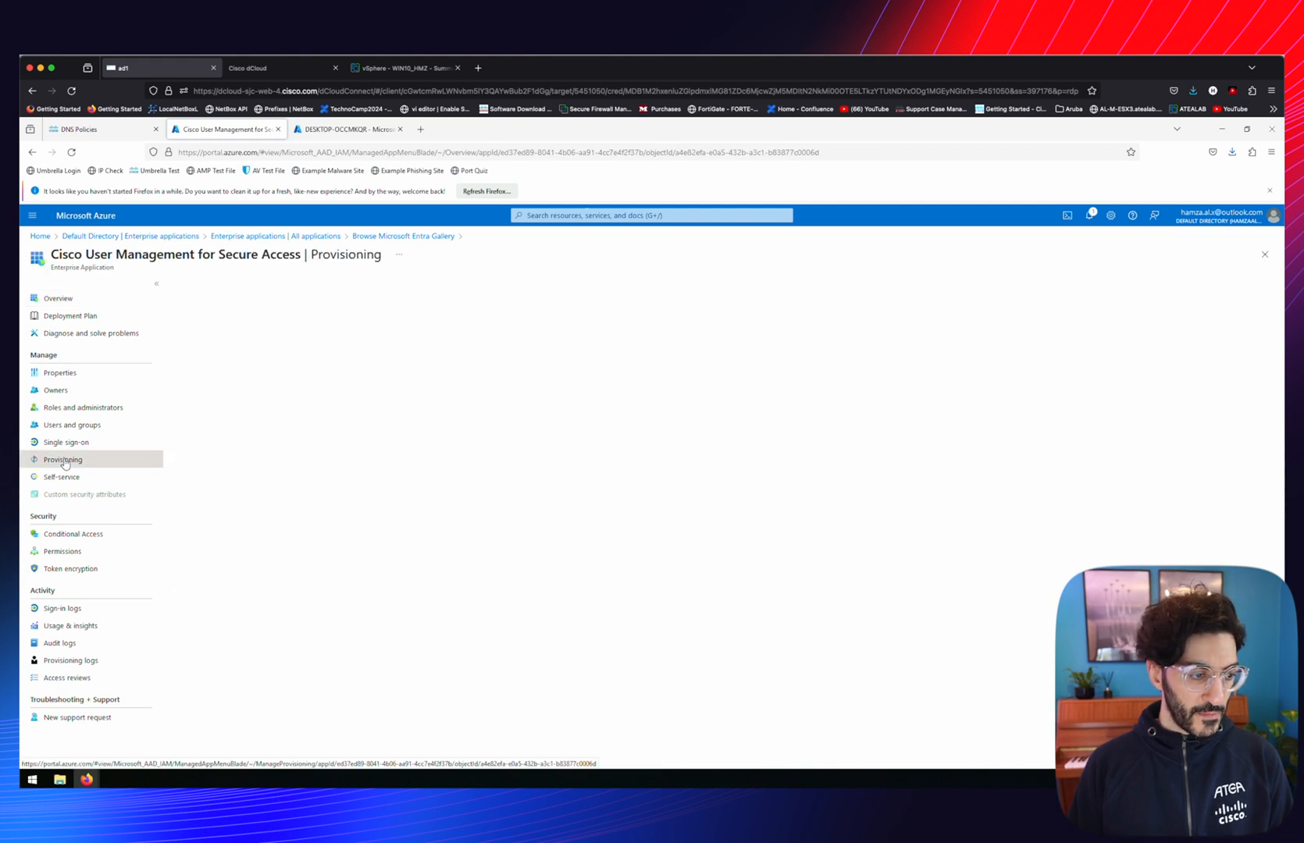
pyautogui.click(181, 286)
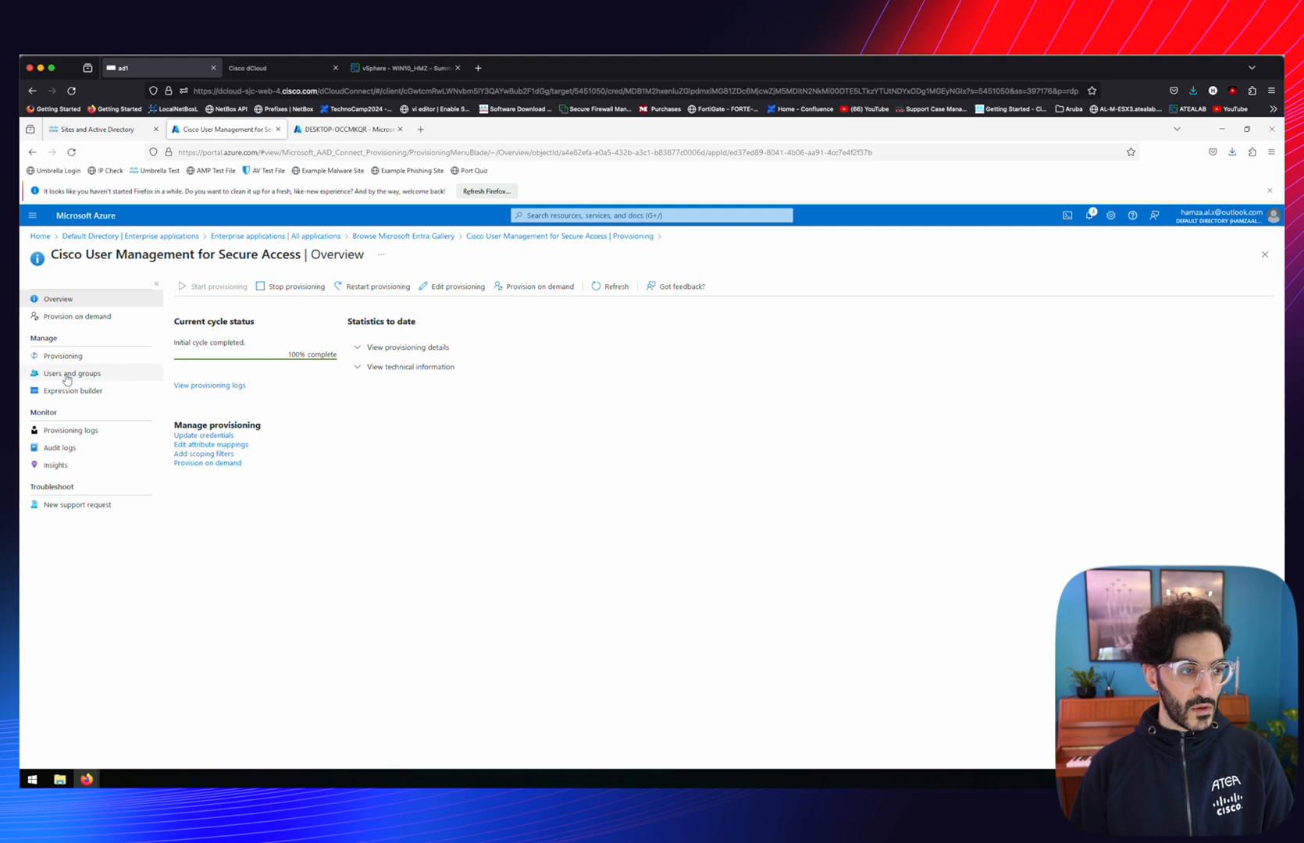
# Assign the test user to the app under Users and groups
pyautogui.click(61, 378)
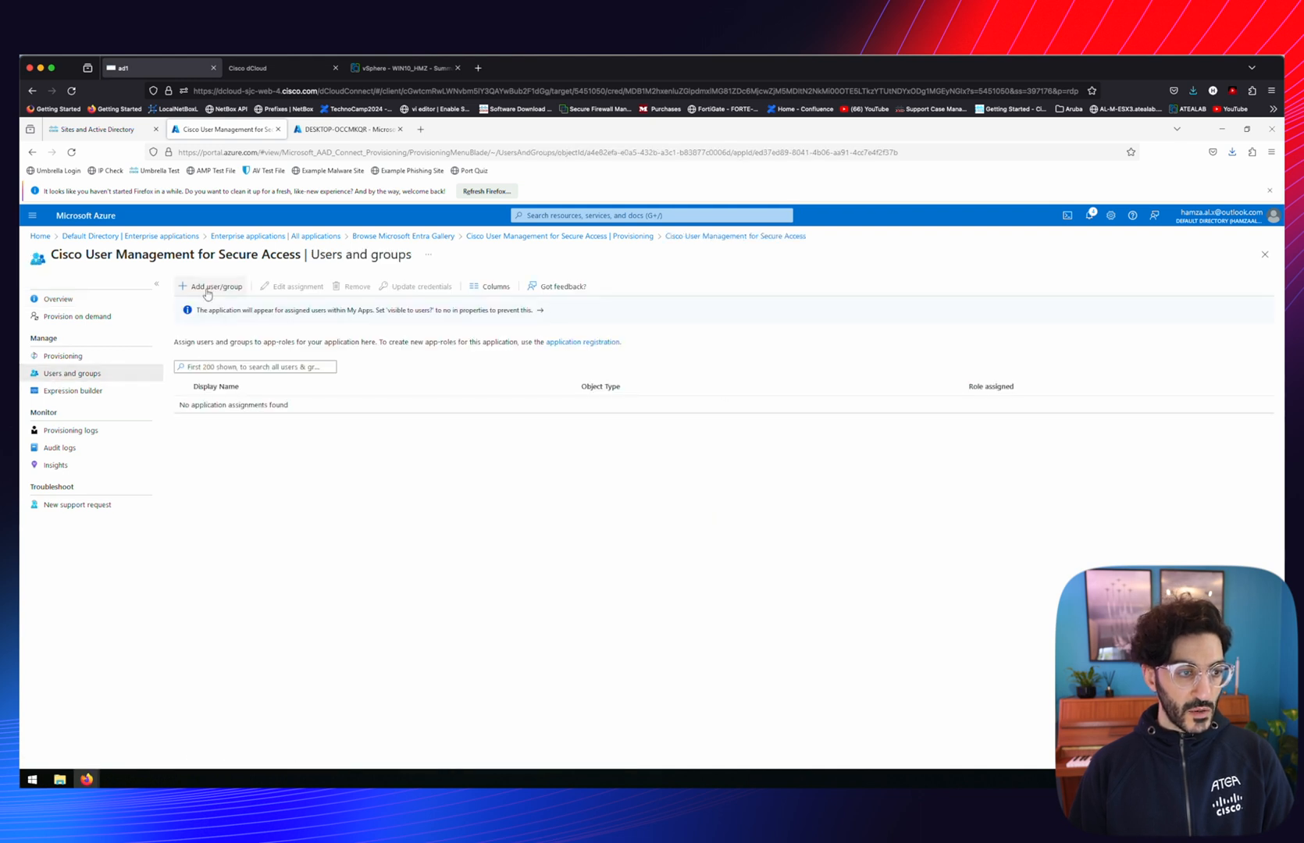
pyautogui.click(208, 289)
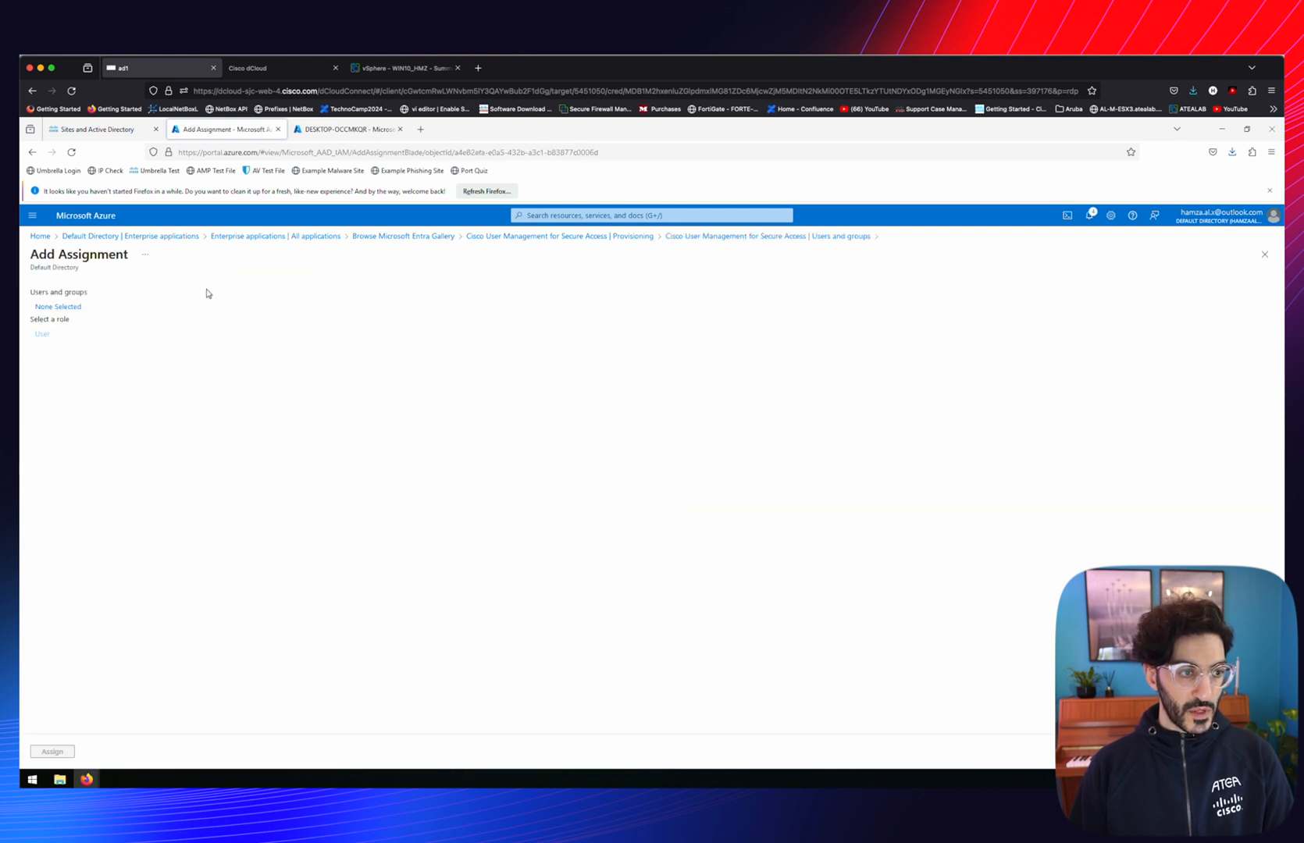
pyautogui.click(45, 307)
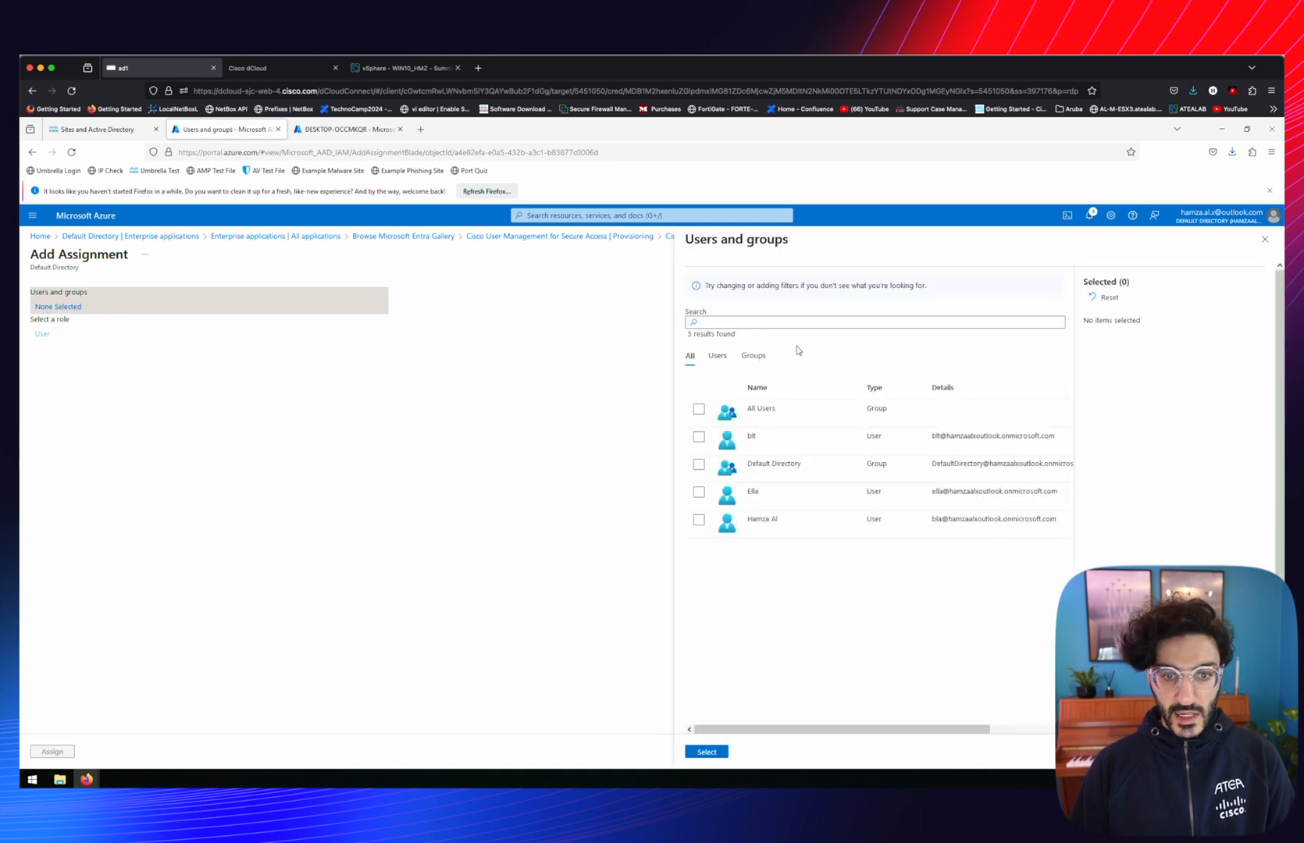
pyautogui.click(699, 438)
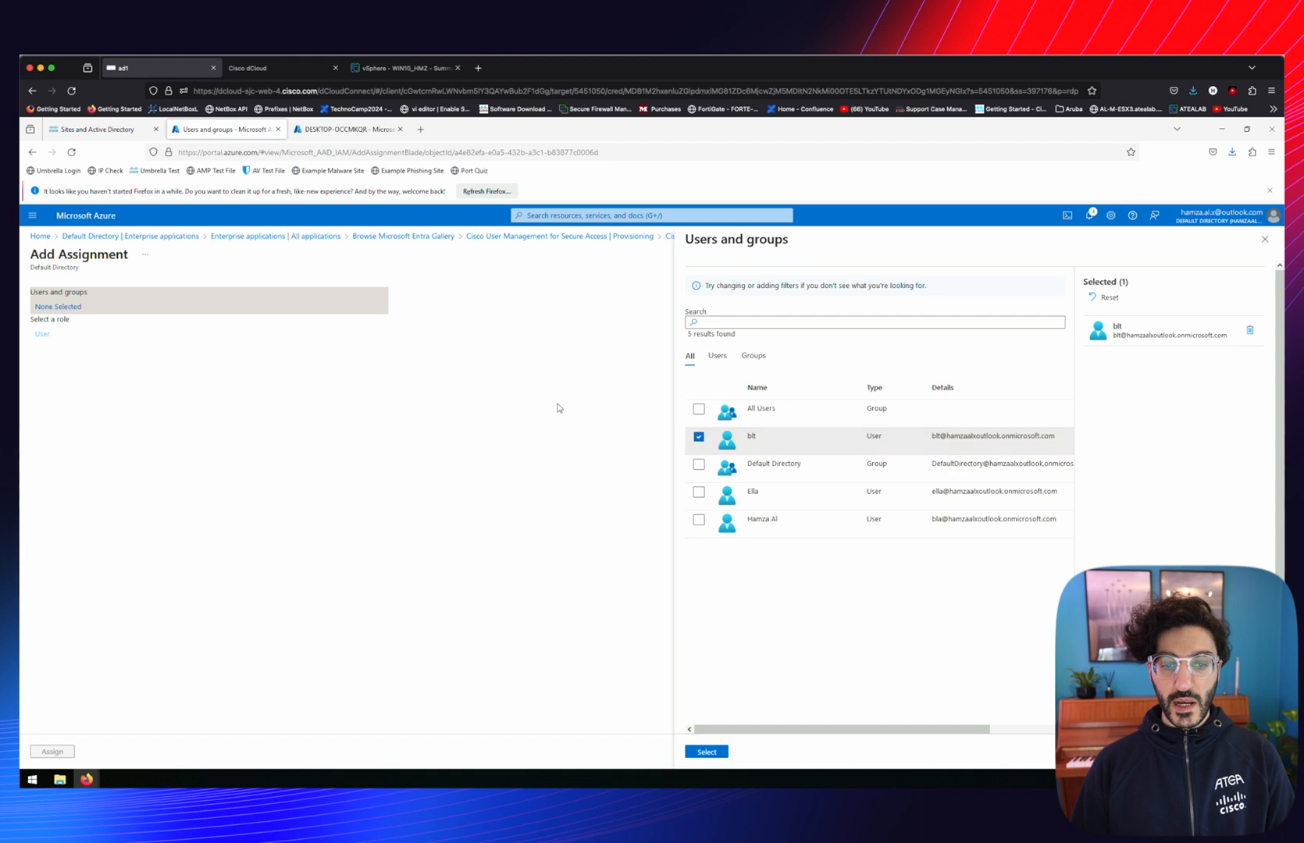
pyautogui.click(705, 753)
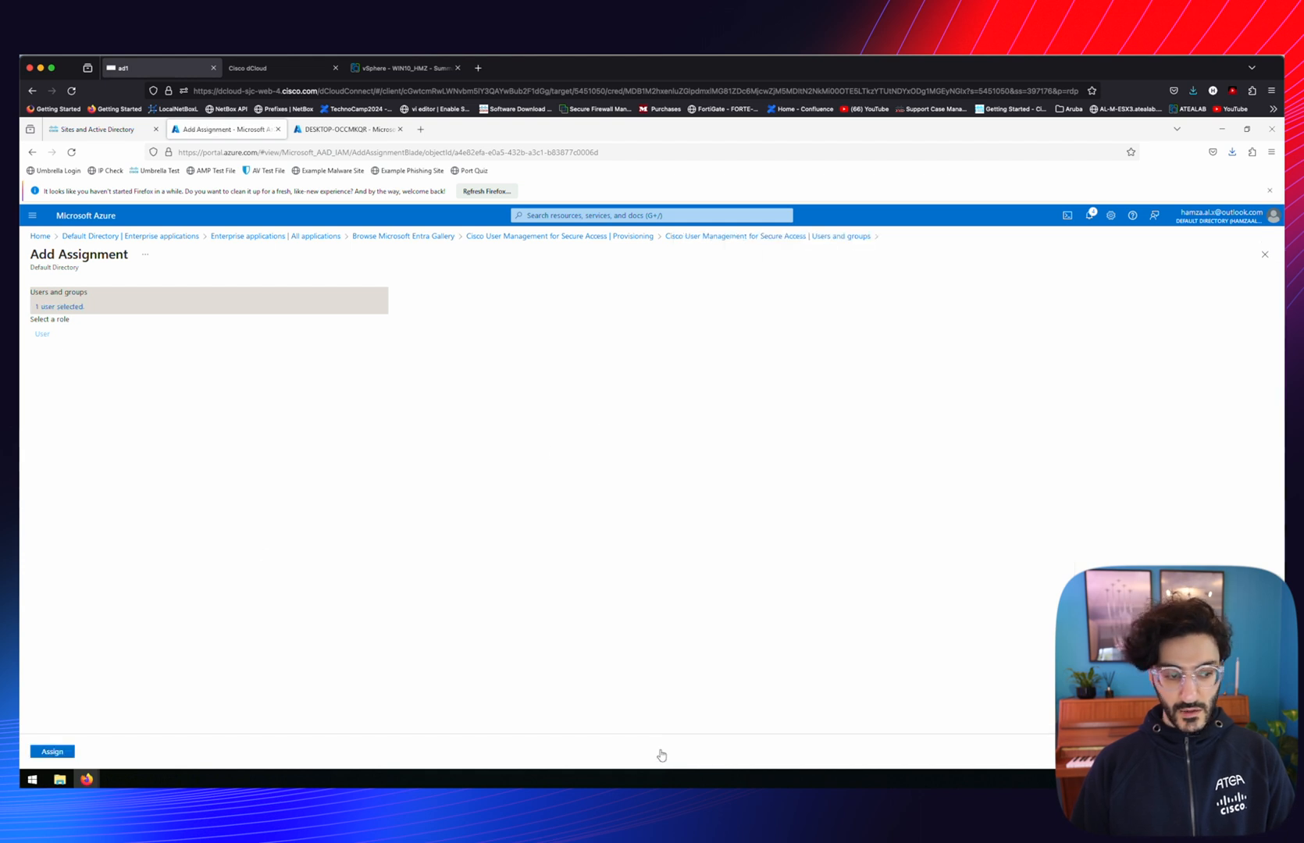
pyautogui.click(52, 753)
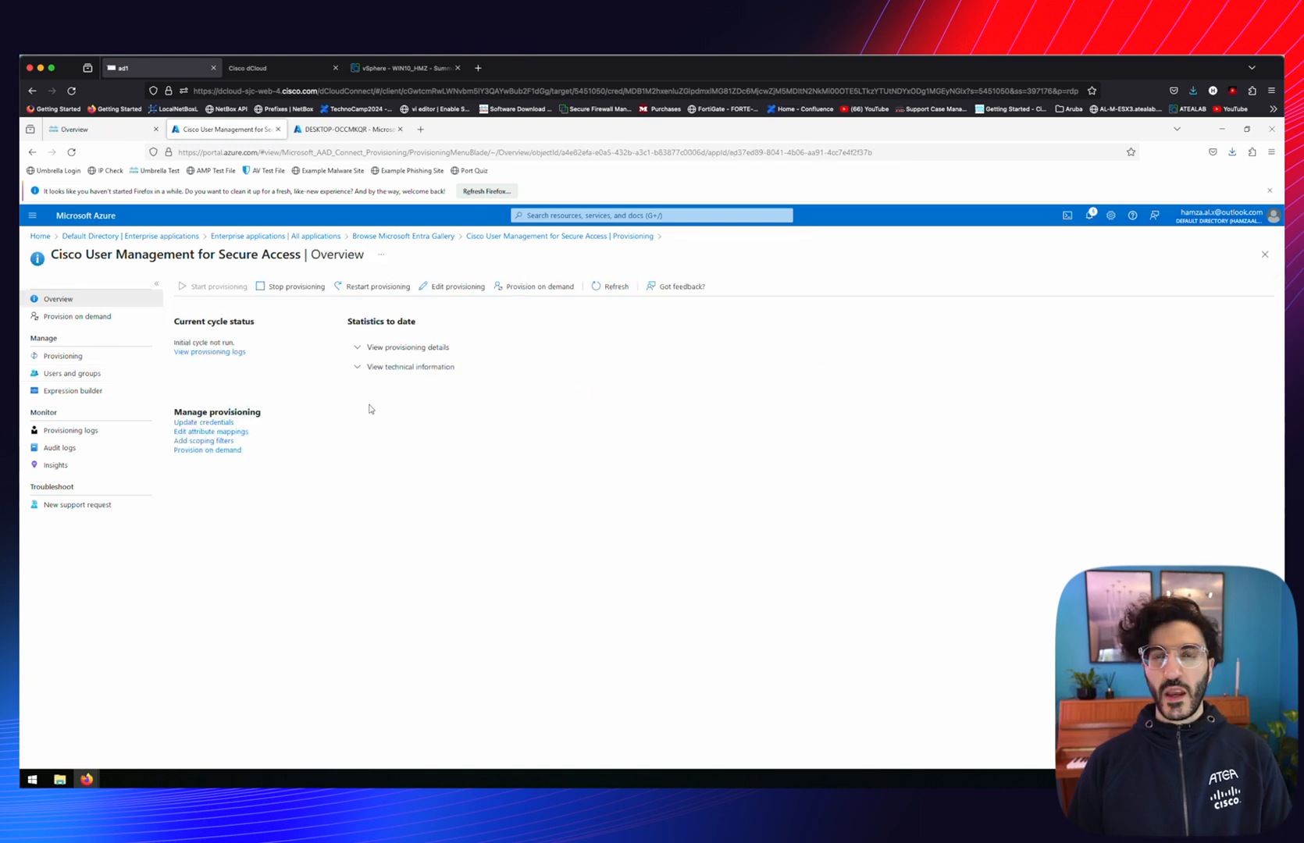
pyautogui.click(82, 131)
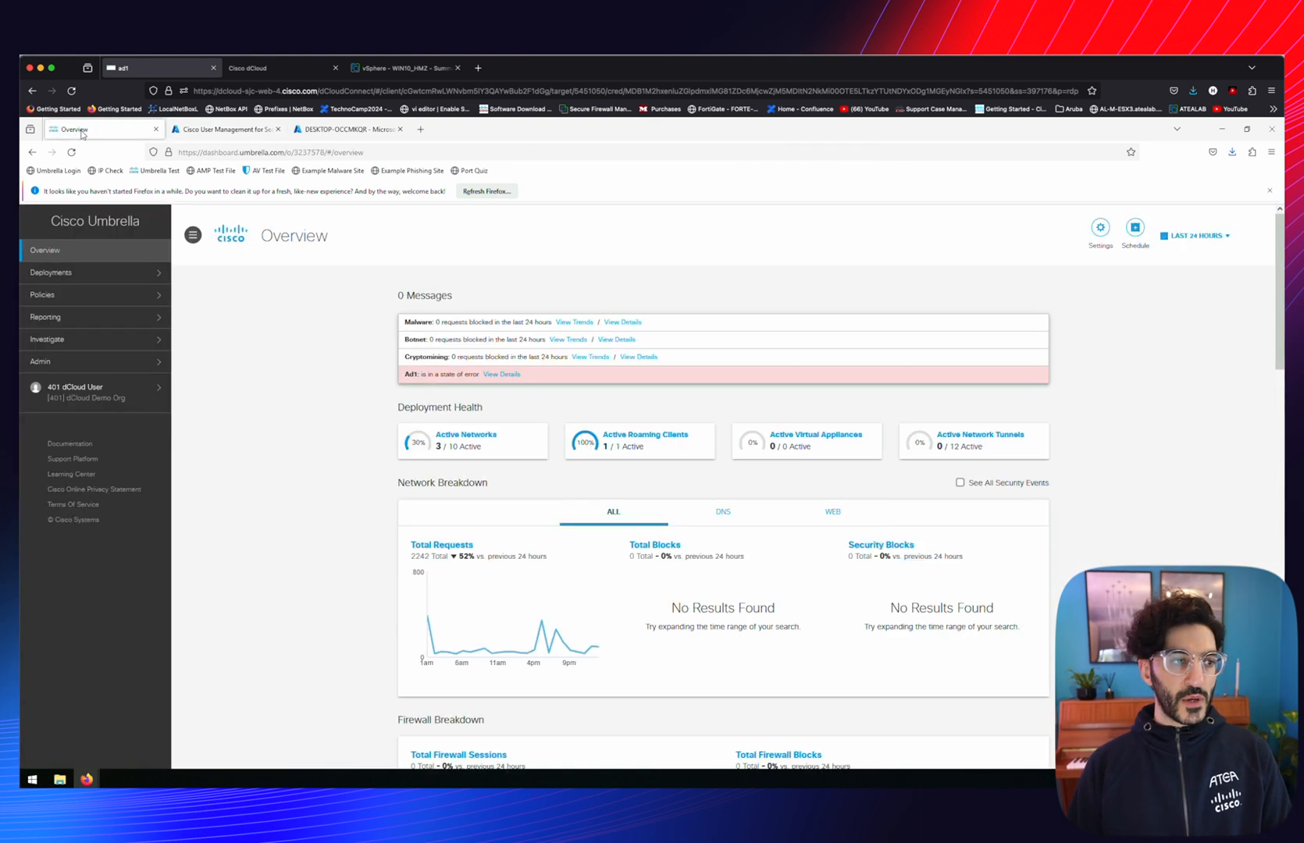
# Confirm Users and Groups shows Azure Active Directory with 1 provisioned user and 0 groups
pyautogui.click(48, 271)
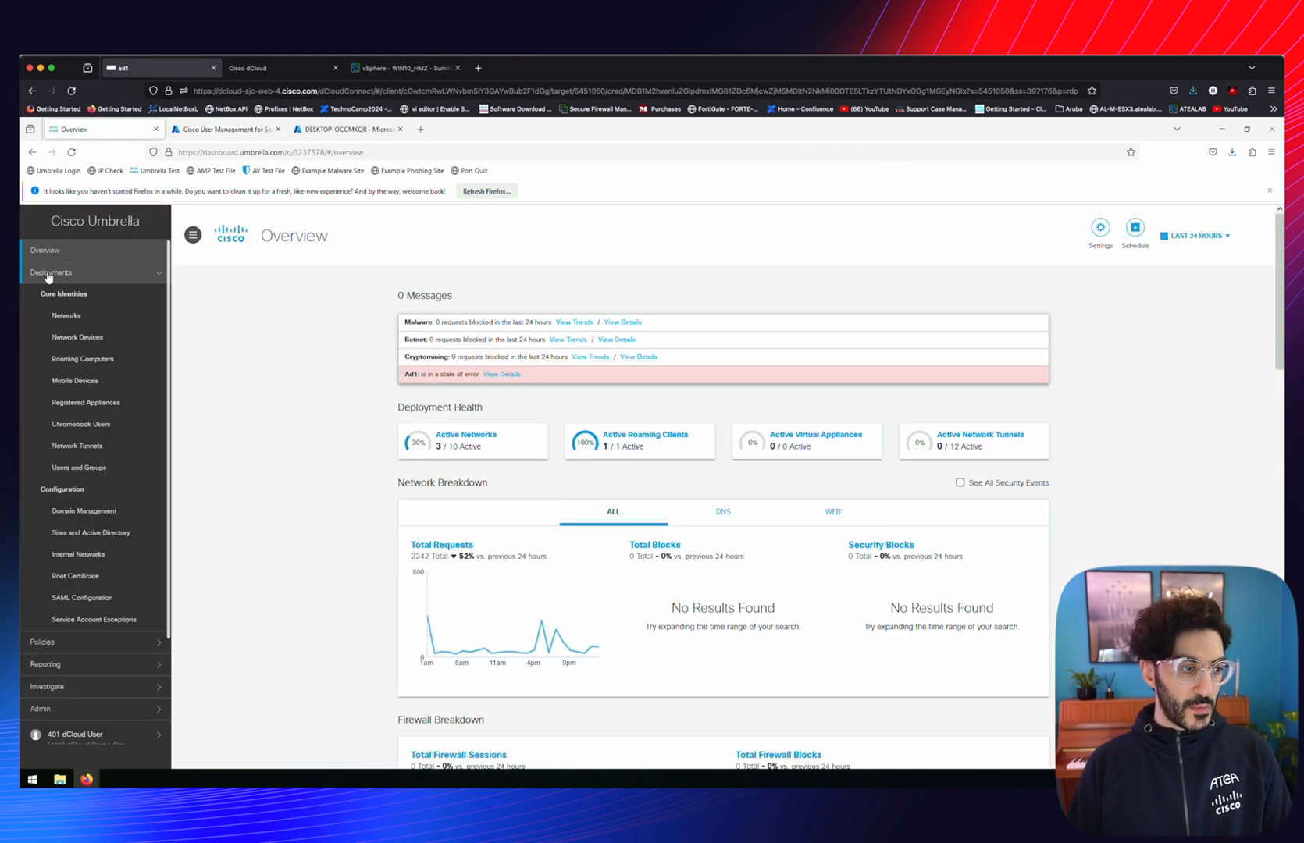
pyautogui.click(67, 471)
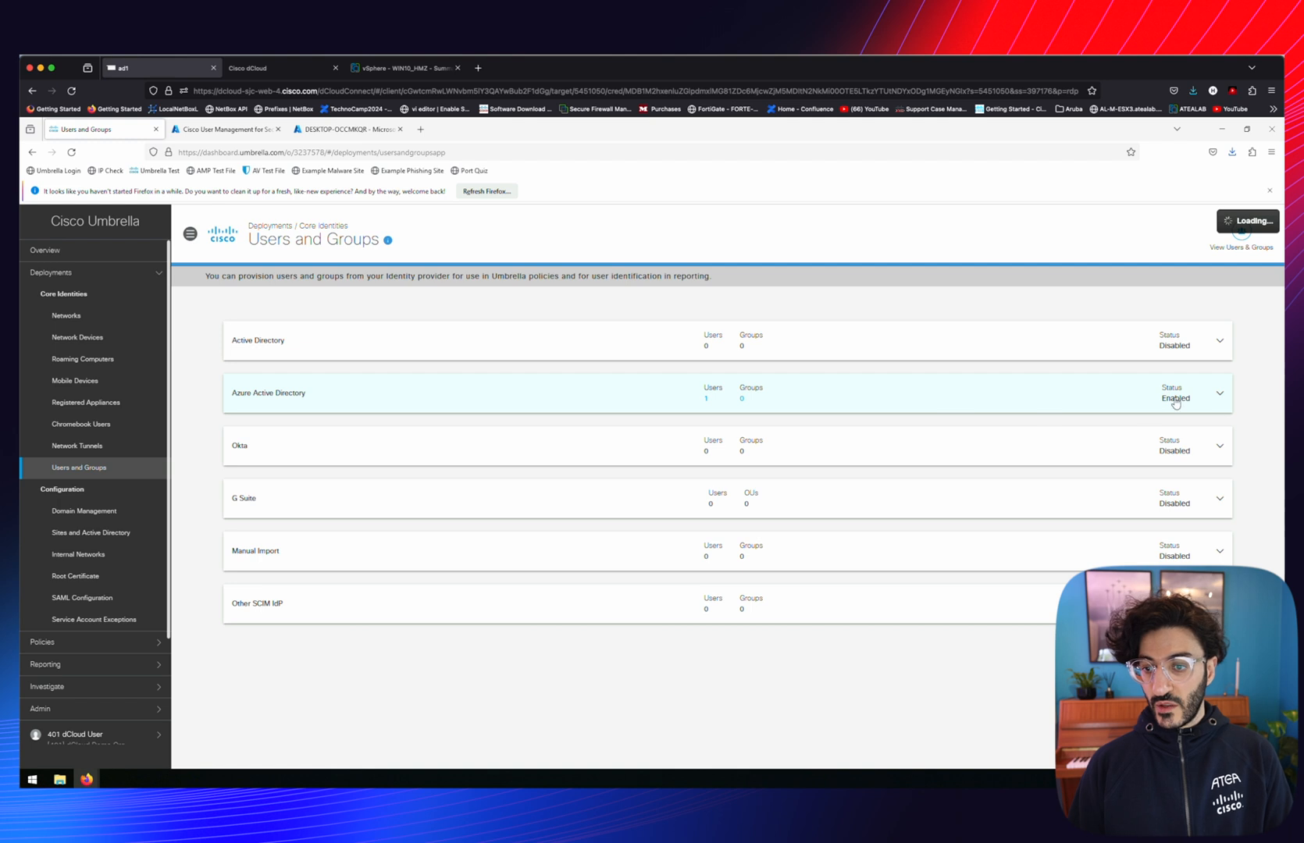
pyautogui.click(706, 401)
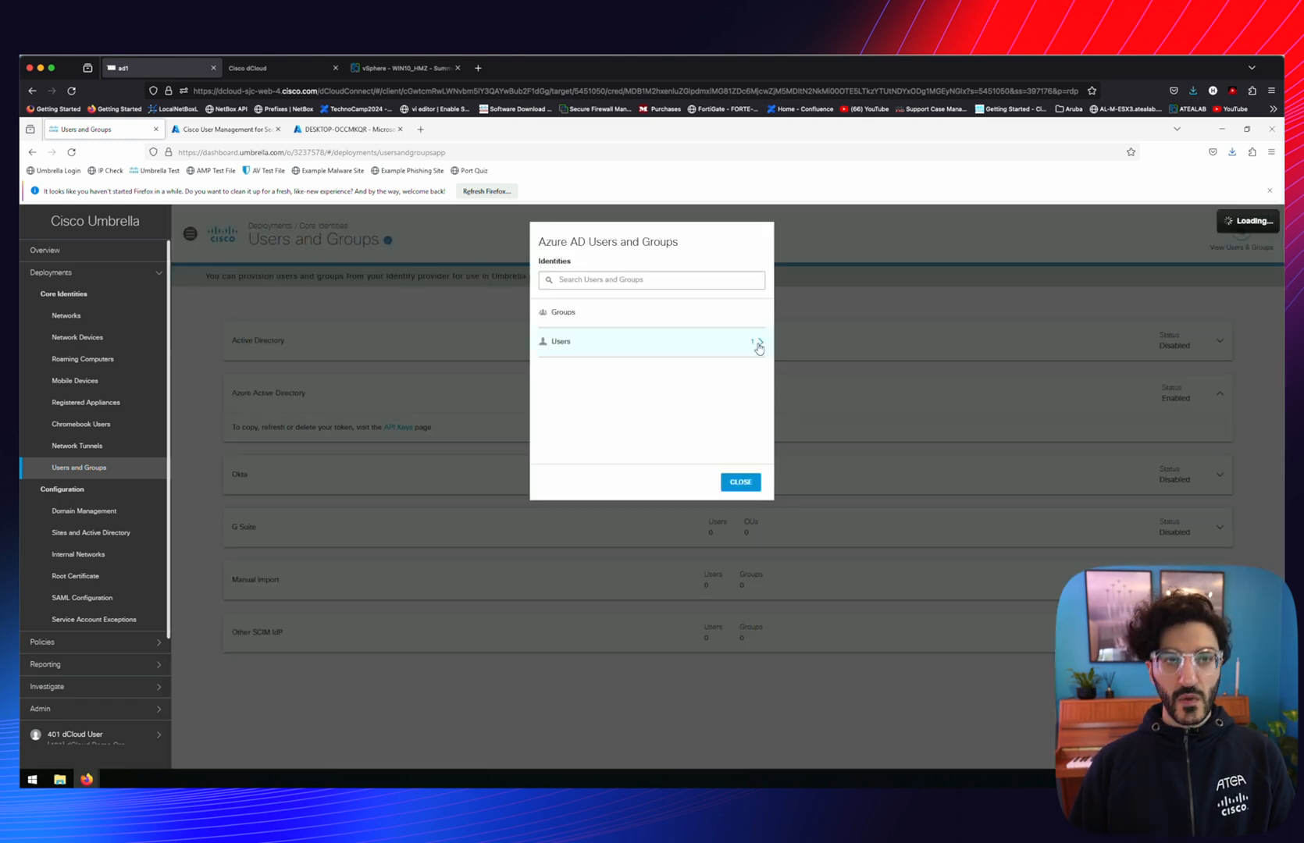
pyautogui.click(759, 344)
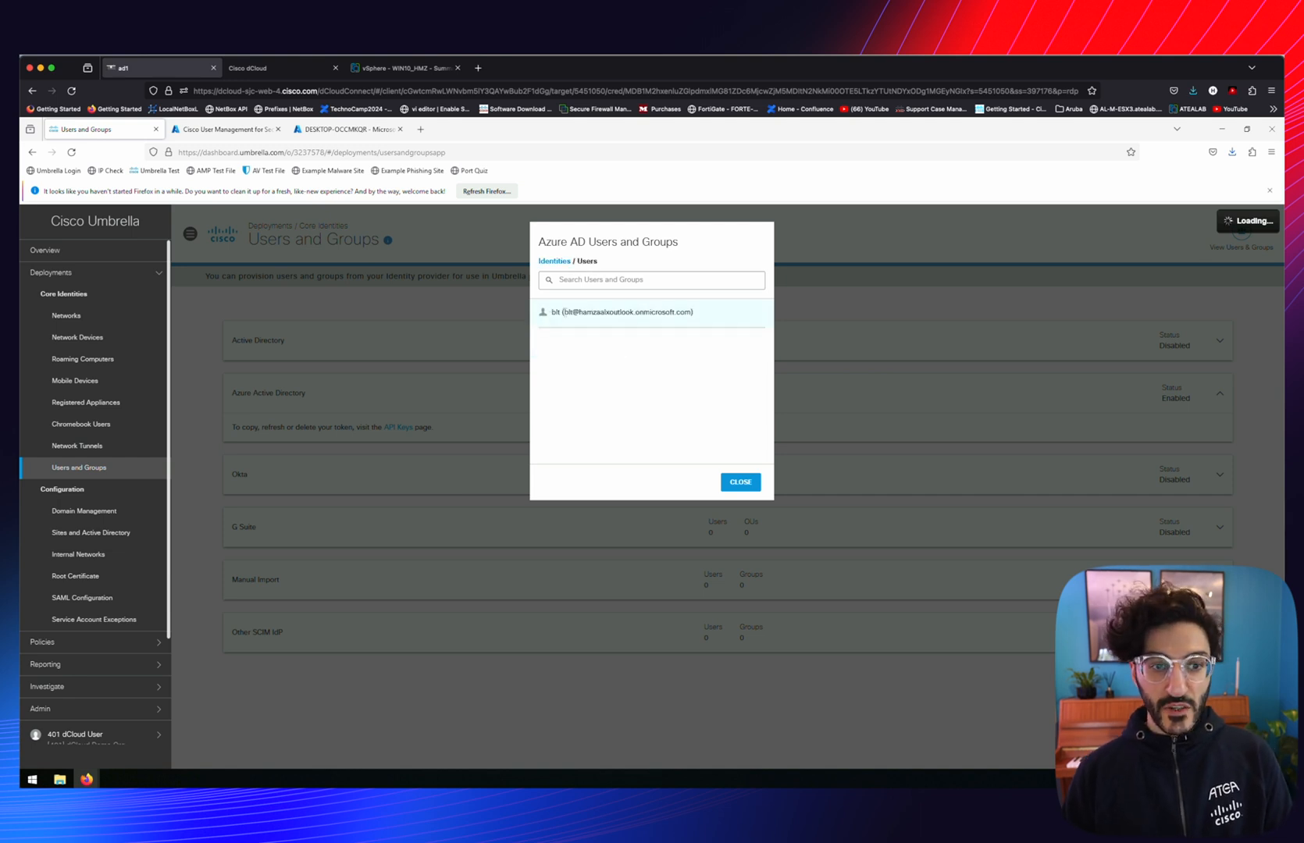
pyautogui.click(742, 483)
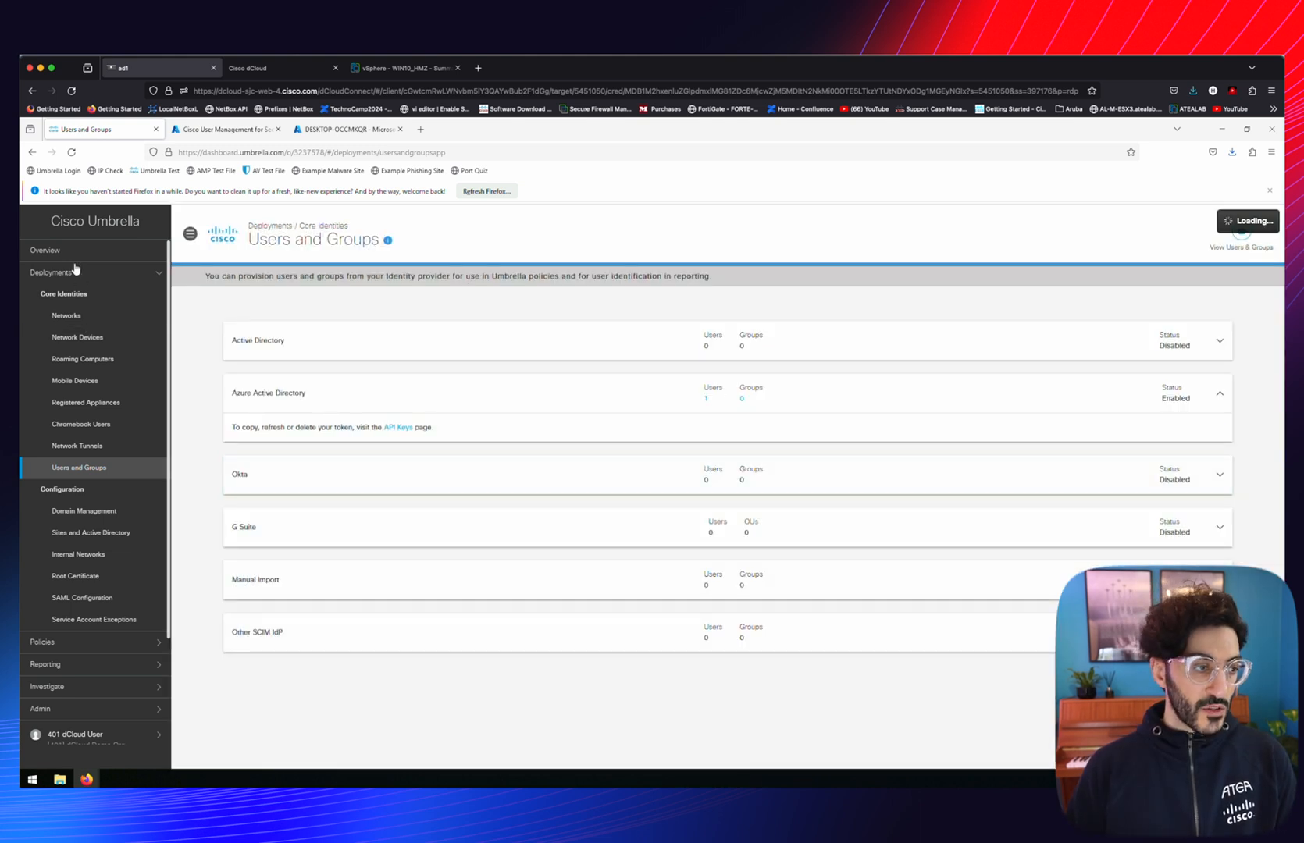
pyautogui.click(44, 643)
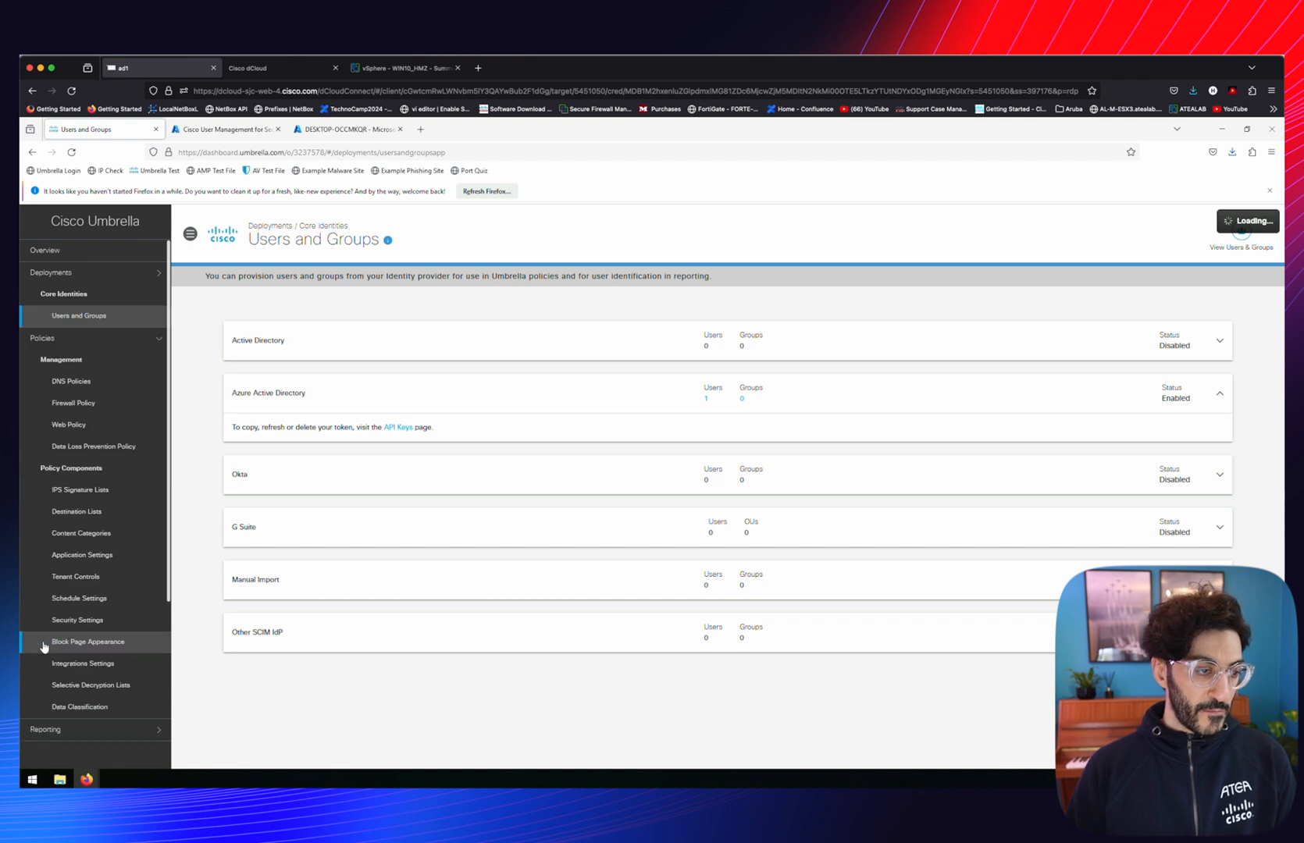
# Add the provisioned AD user to the Everyday_activity DNS policy's identities and save it
pyautogui.click(78, 336)
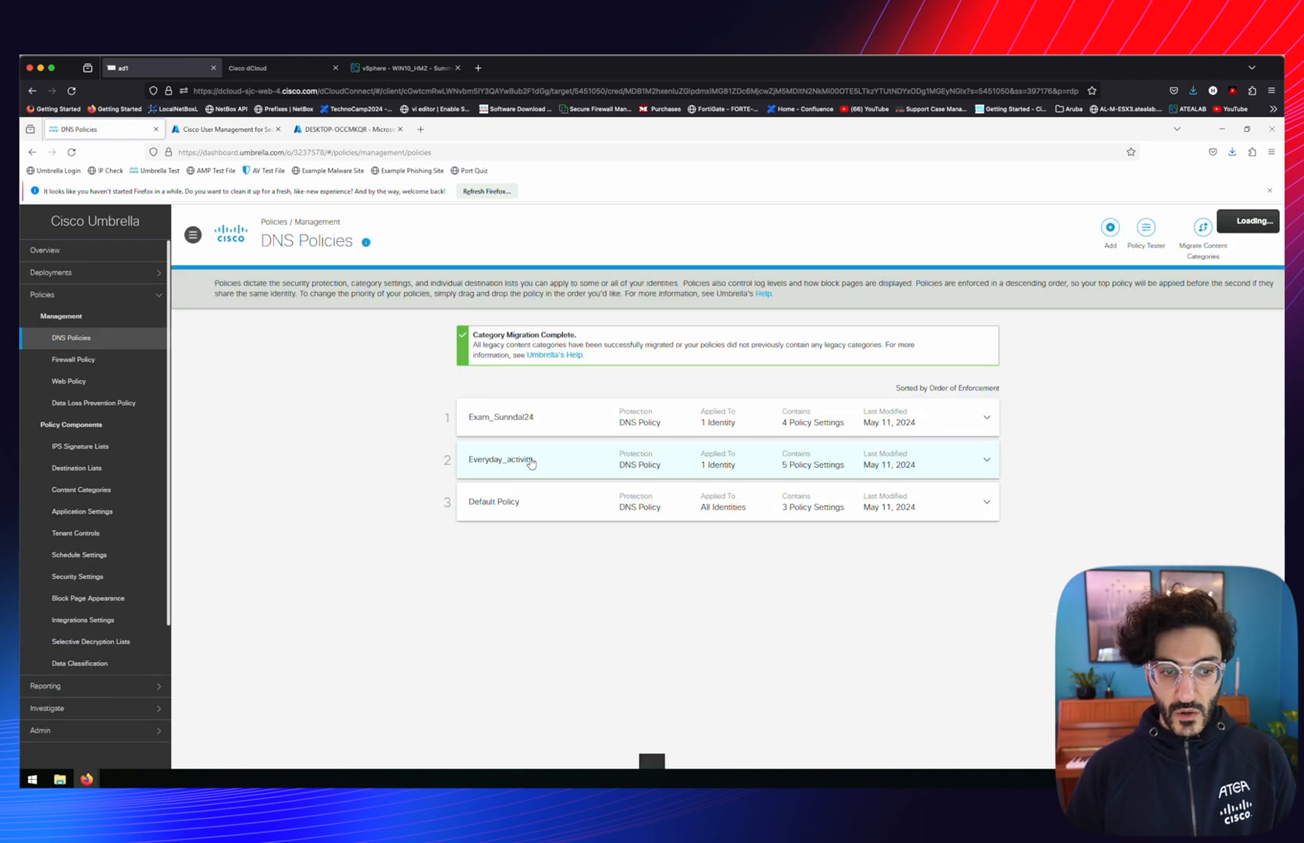
pyautogui.click(597, 472)
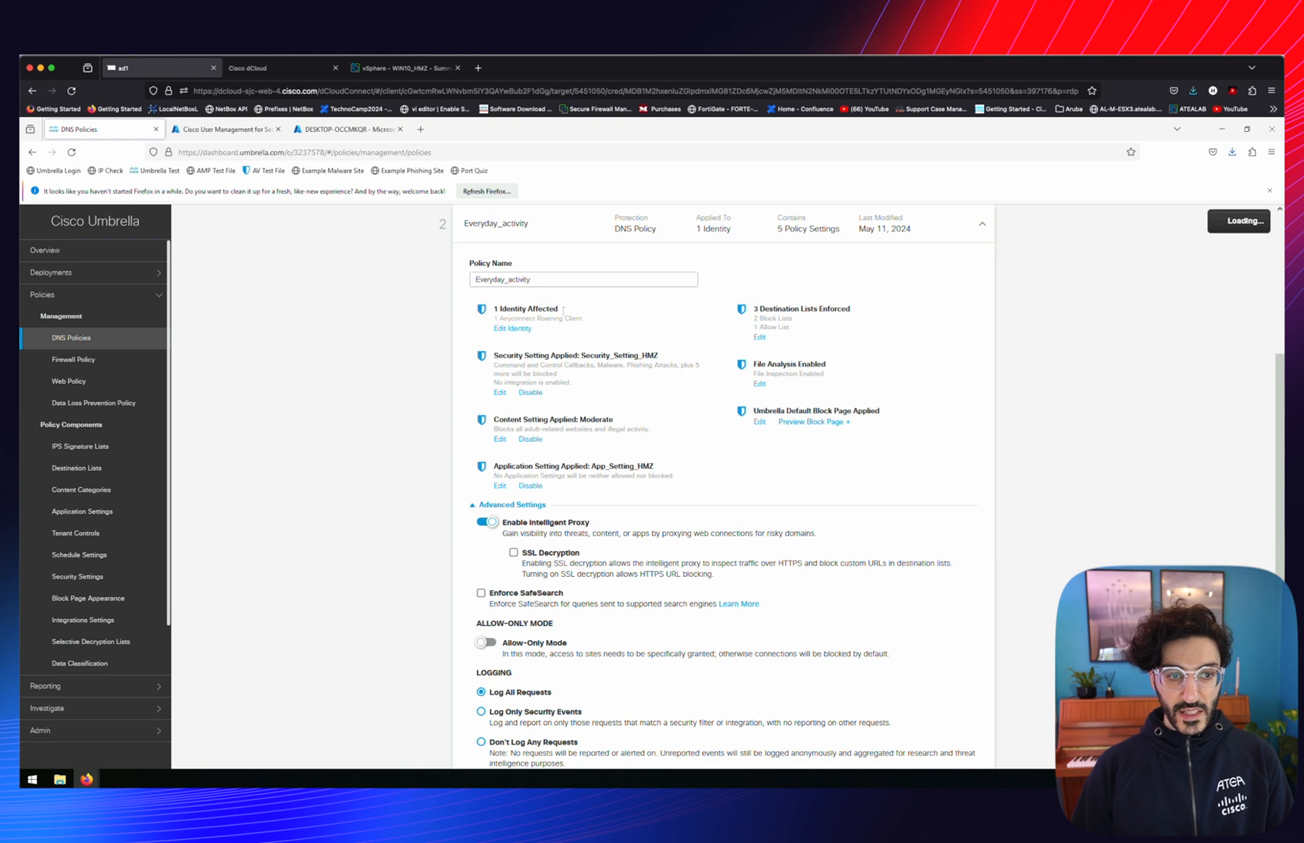
pyautogui.click(498, 330)
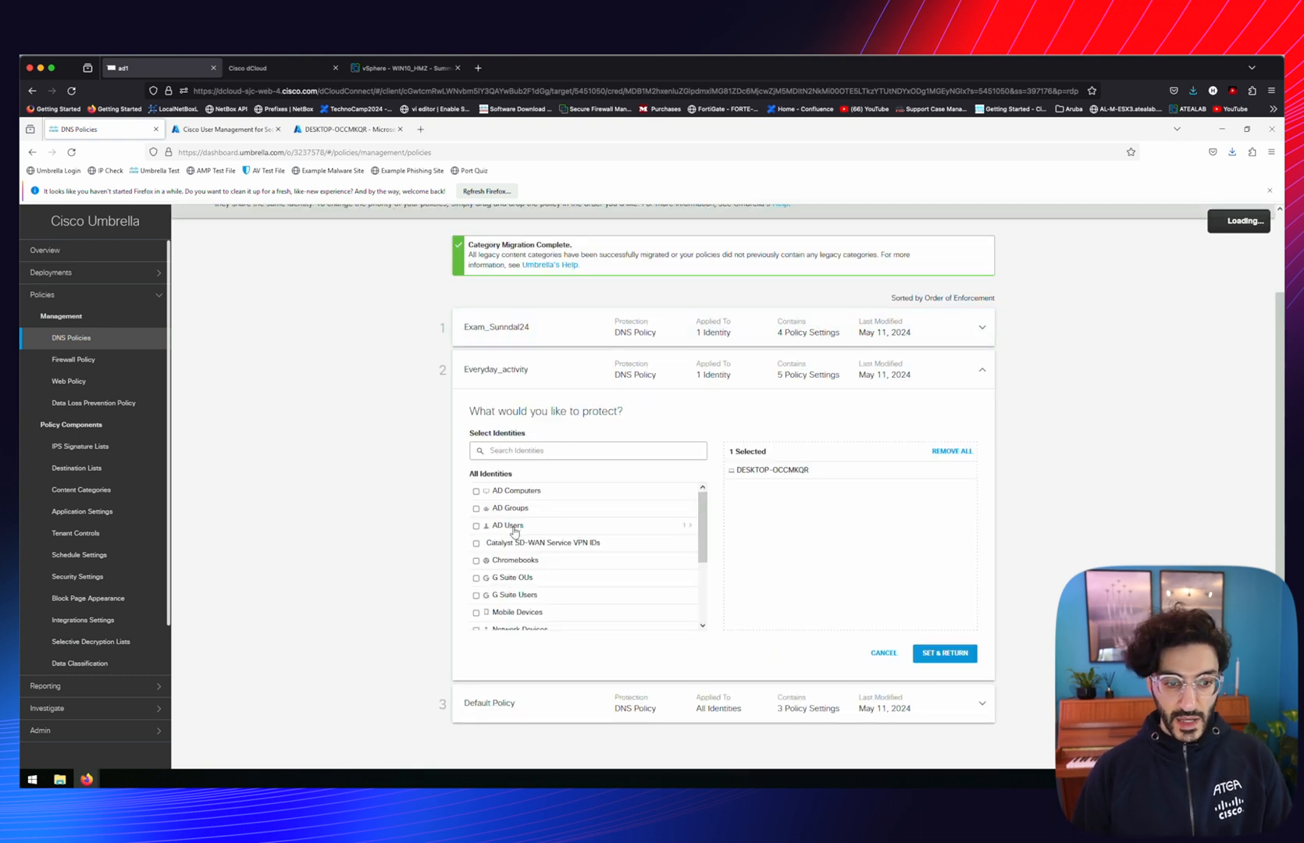
pyautogui.click(693, 529)
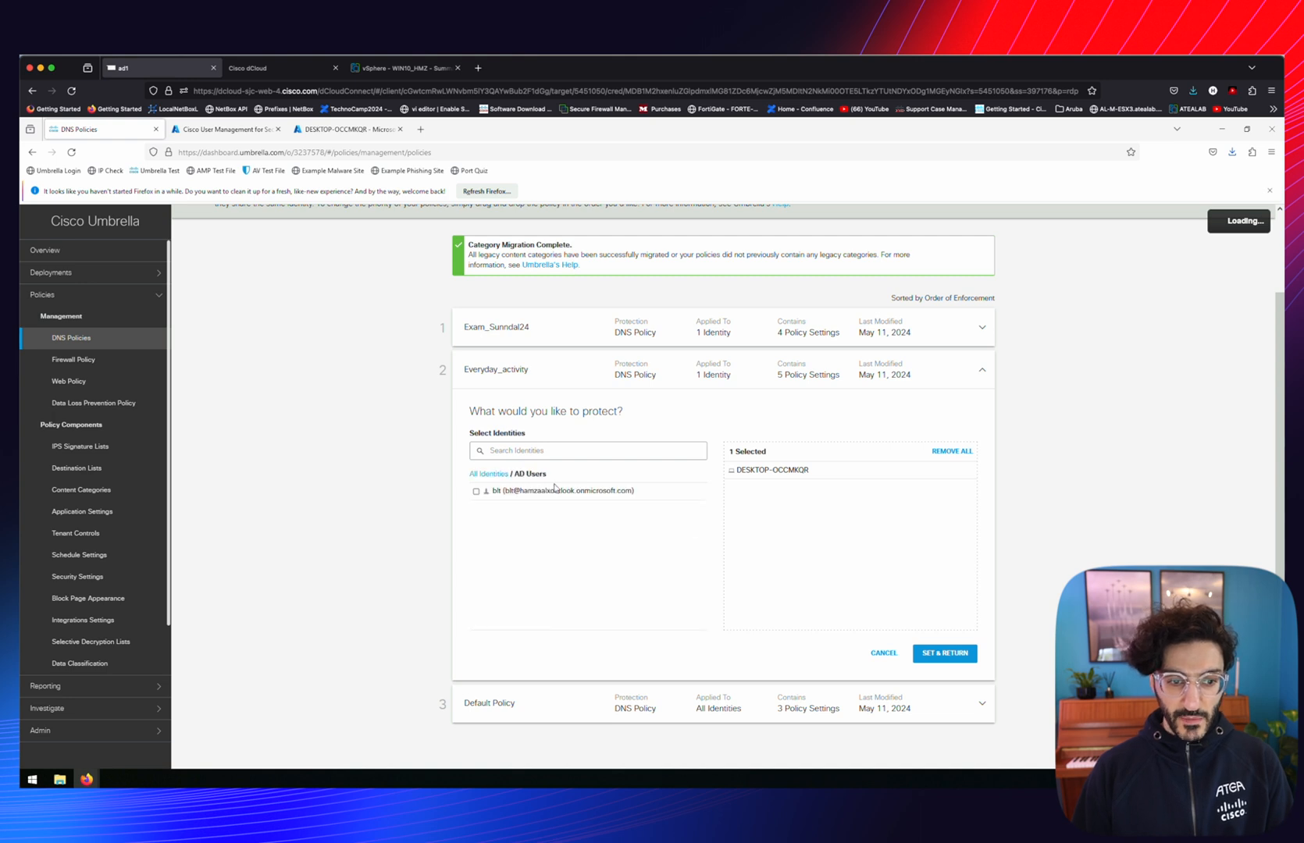
pyautogui.click(501, 490)
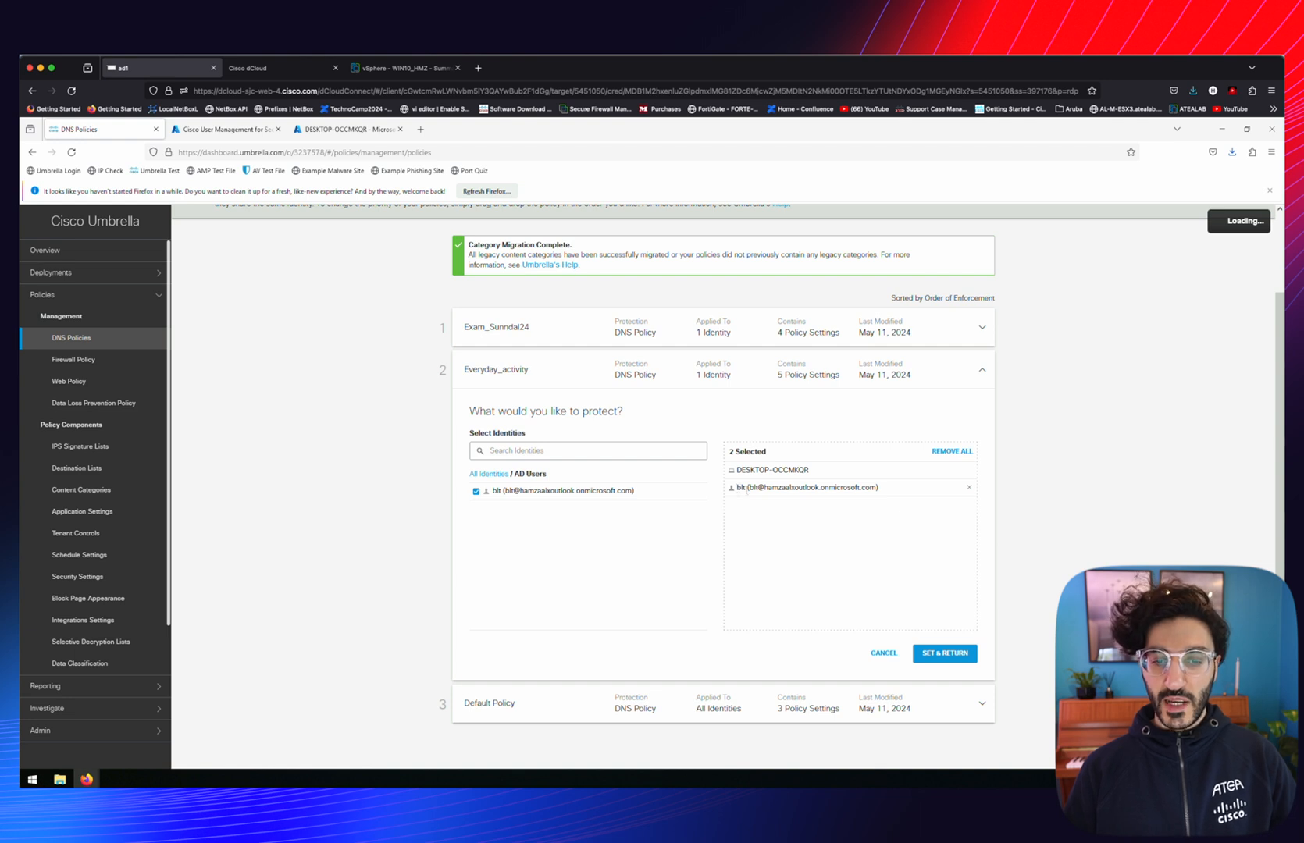
pyautogui.click(939, 659)
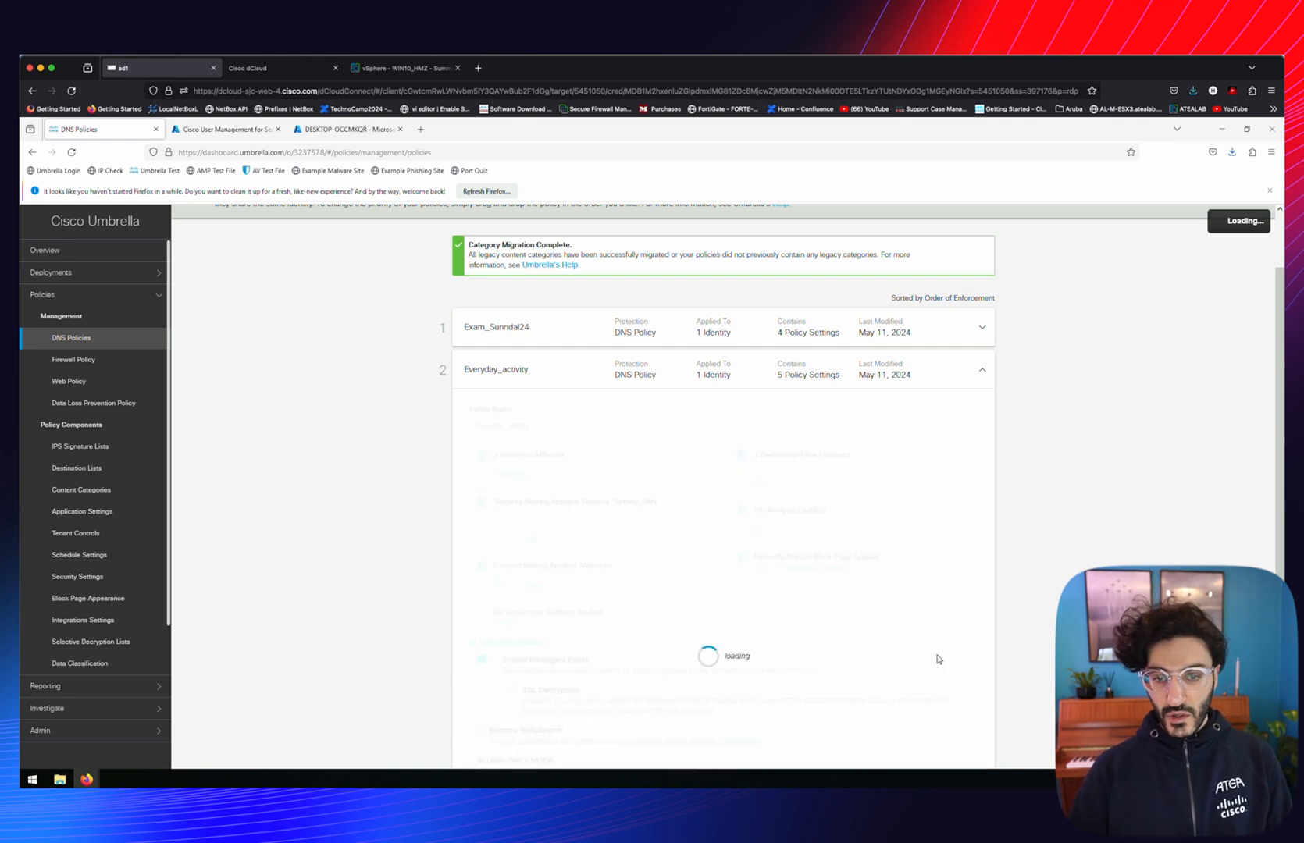
pyautogui.click(961, 655)
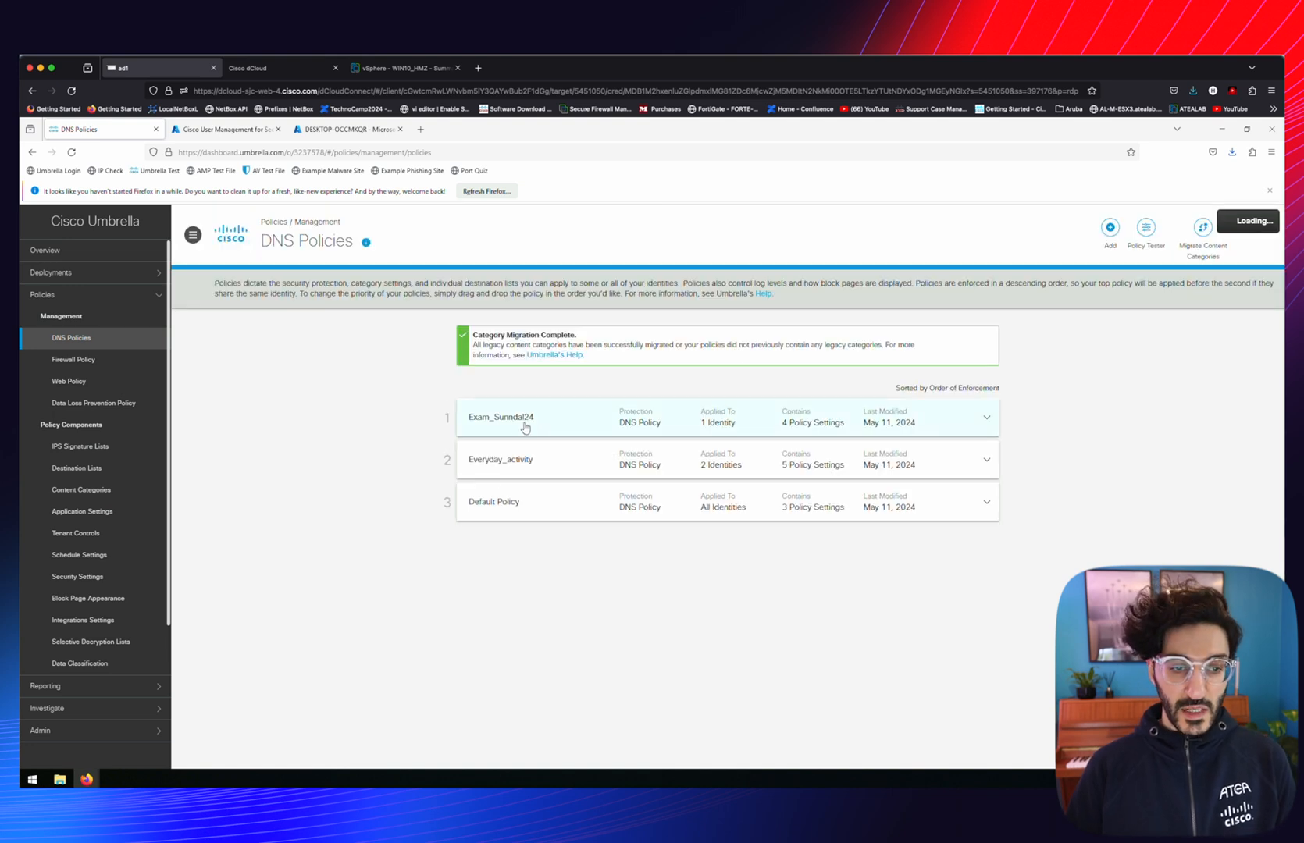
# Add the same AD user to the Exam_Sunndal24 policy's identities and save it
pyautogui.click(526, 422)
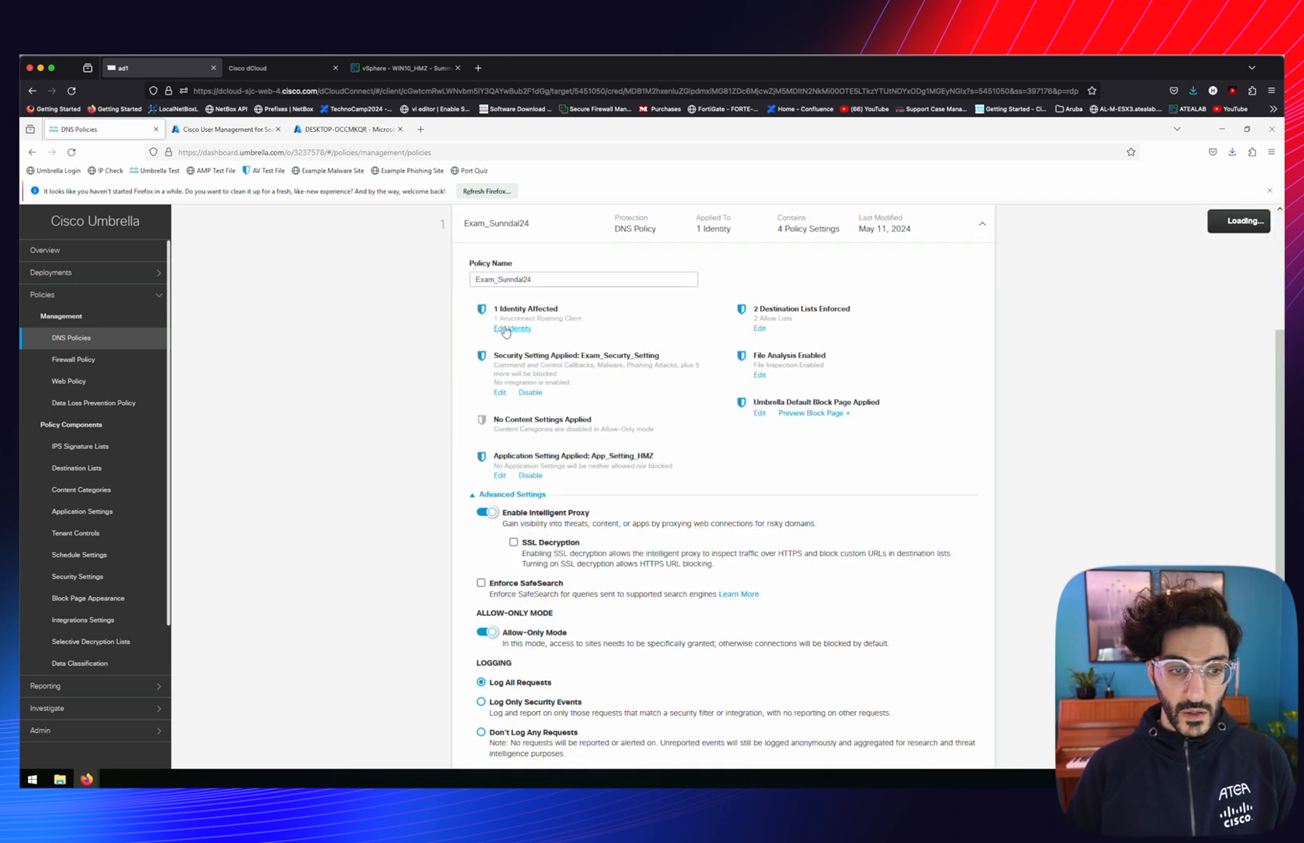
pyautogui.click(512, 334)
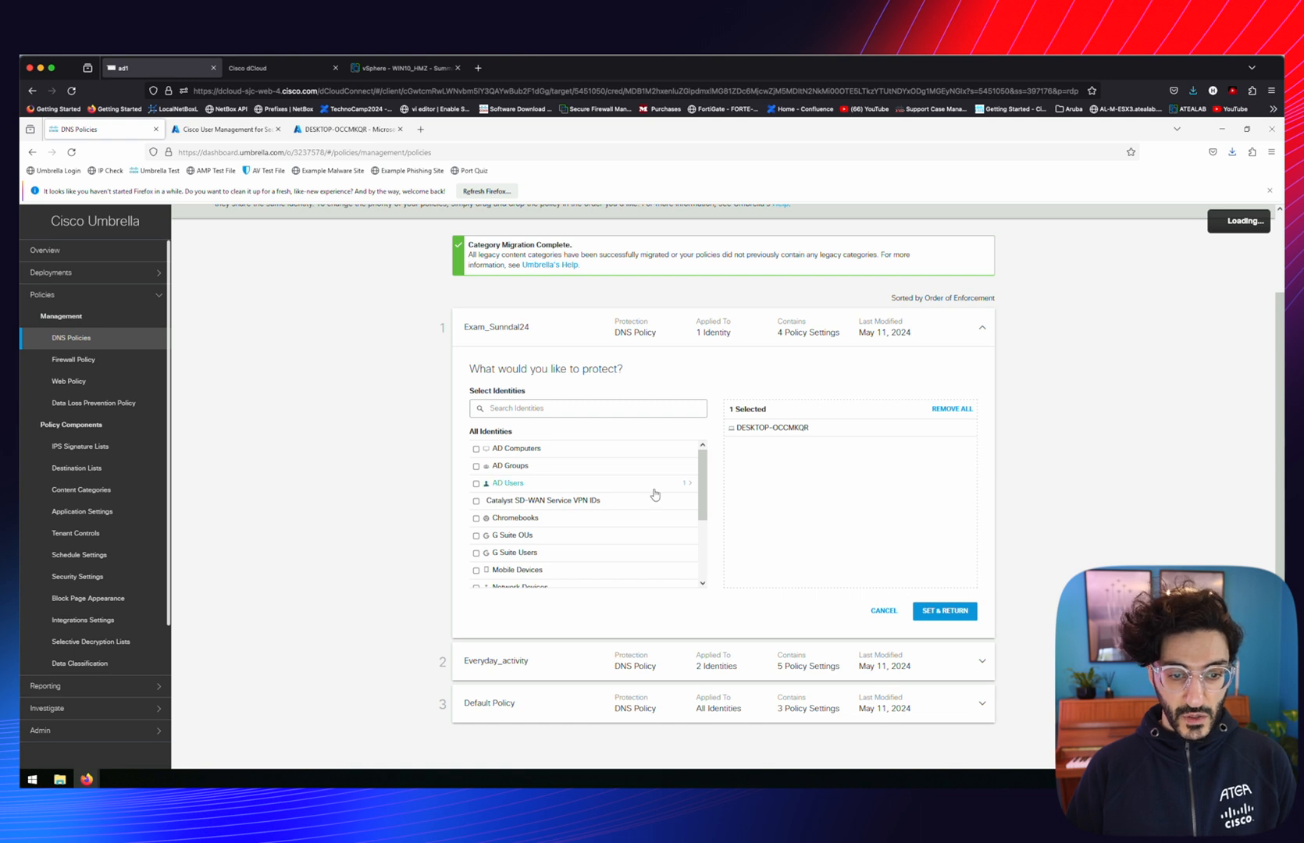
pyautogui.click(476, 451)
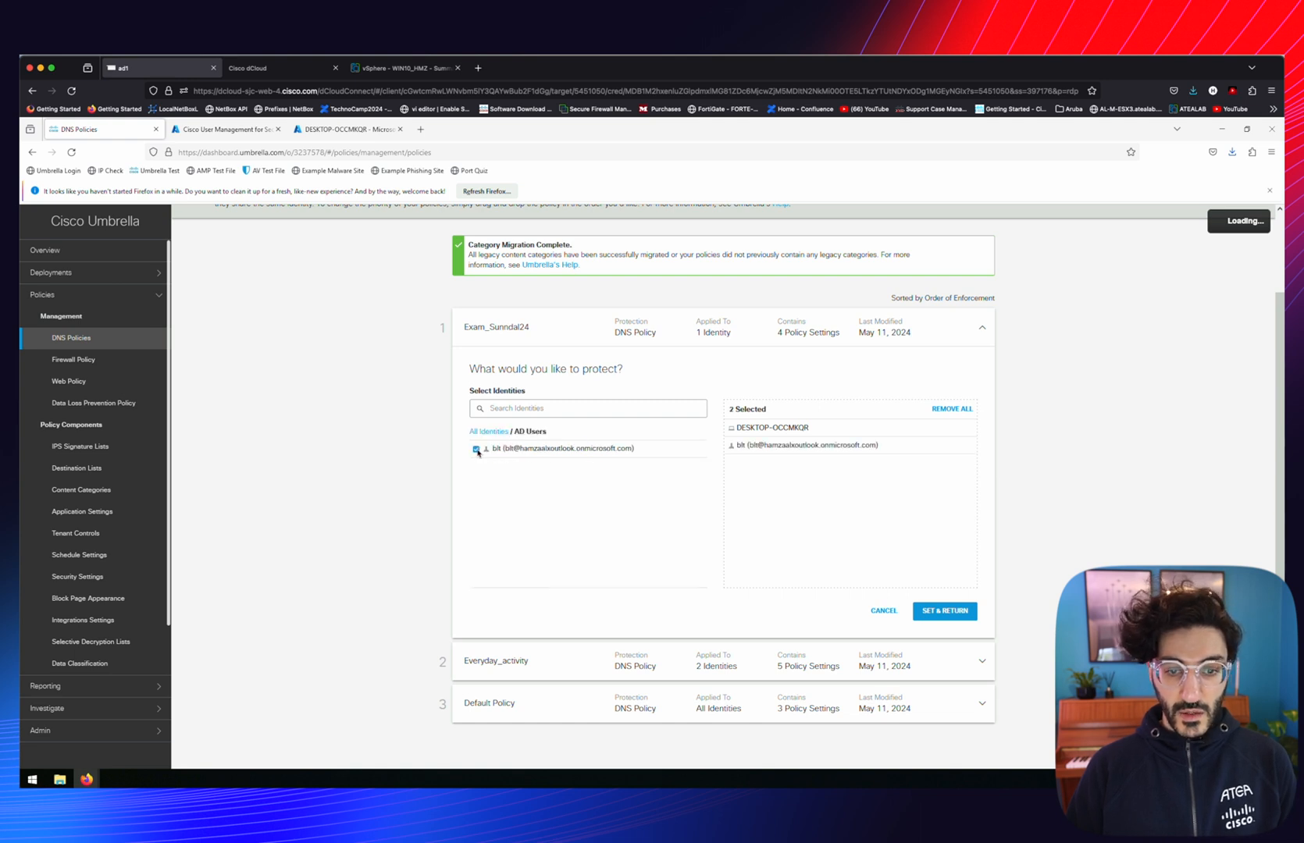
pyautogui.click(945, 611)
pyautogui.scroll(-4, 936, 614)
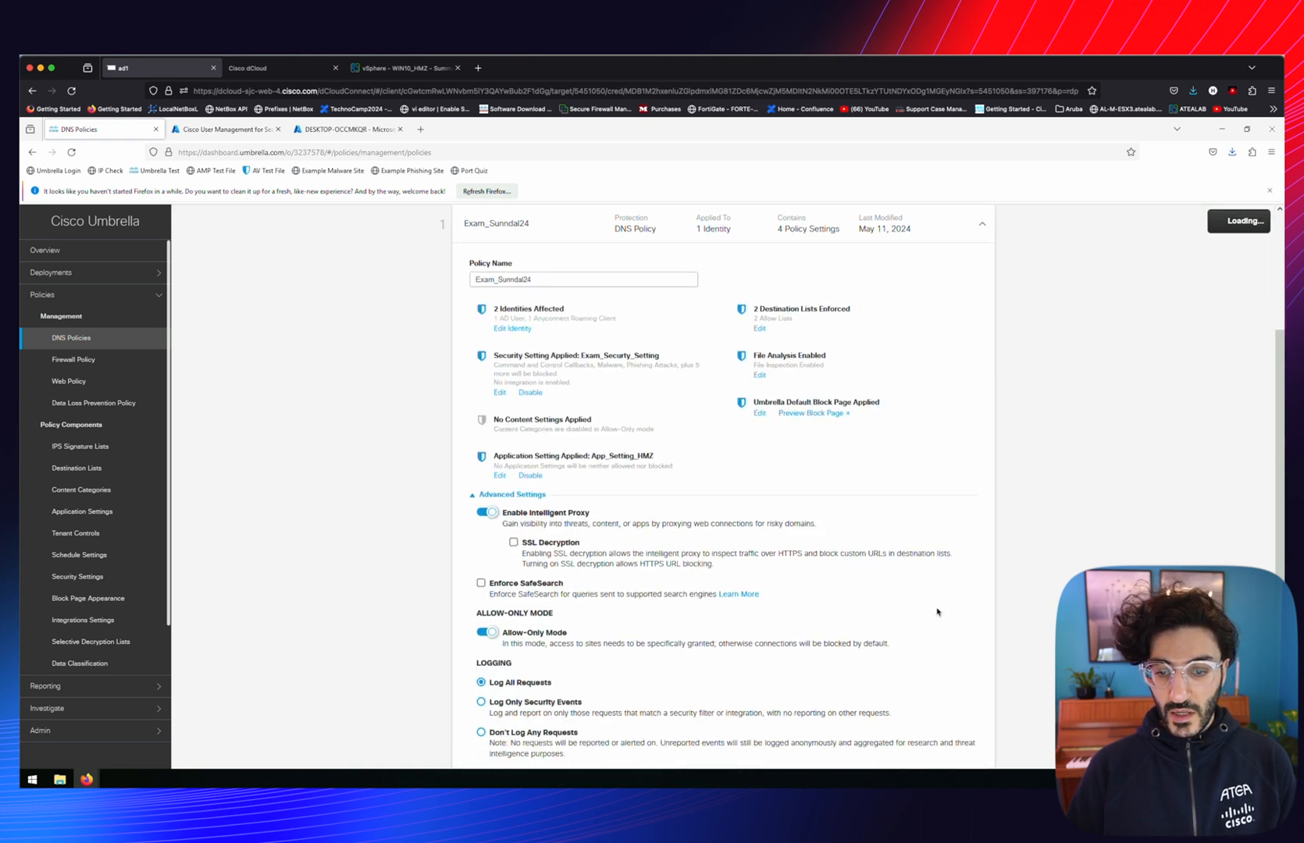
pyautogui.click(957, 611)
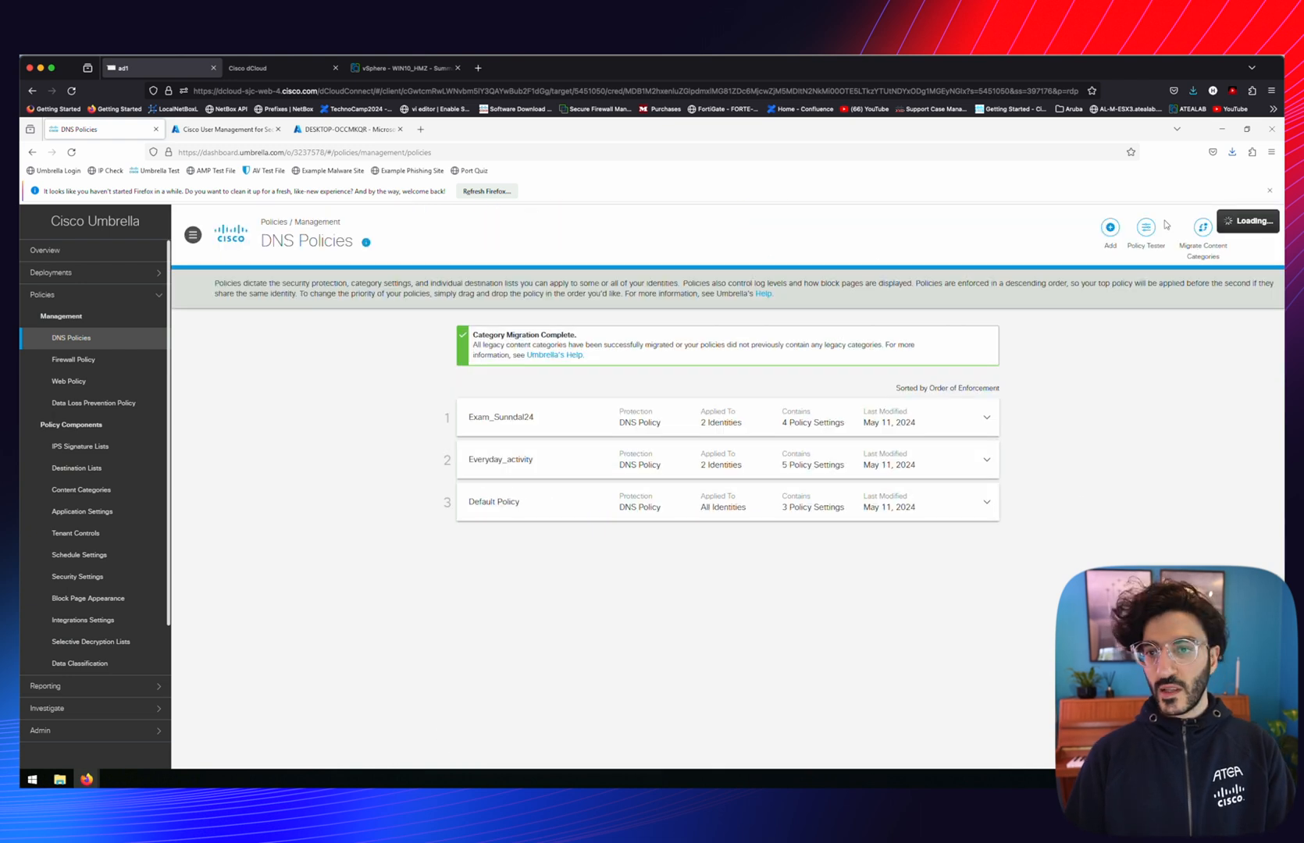
pyautogui.click(1145, 228)
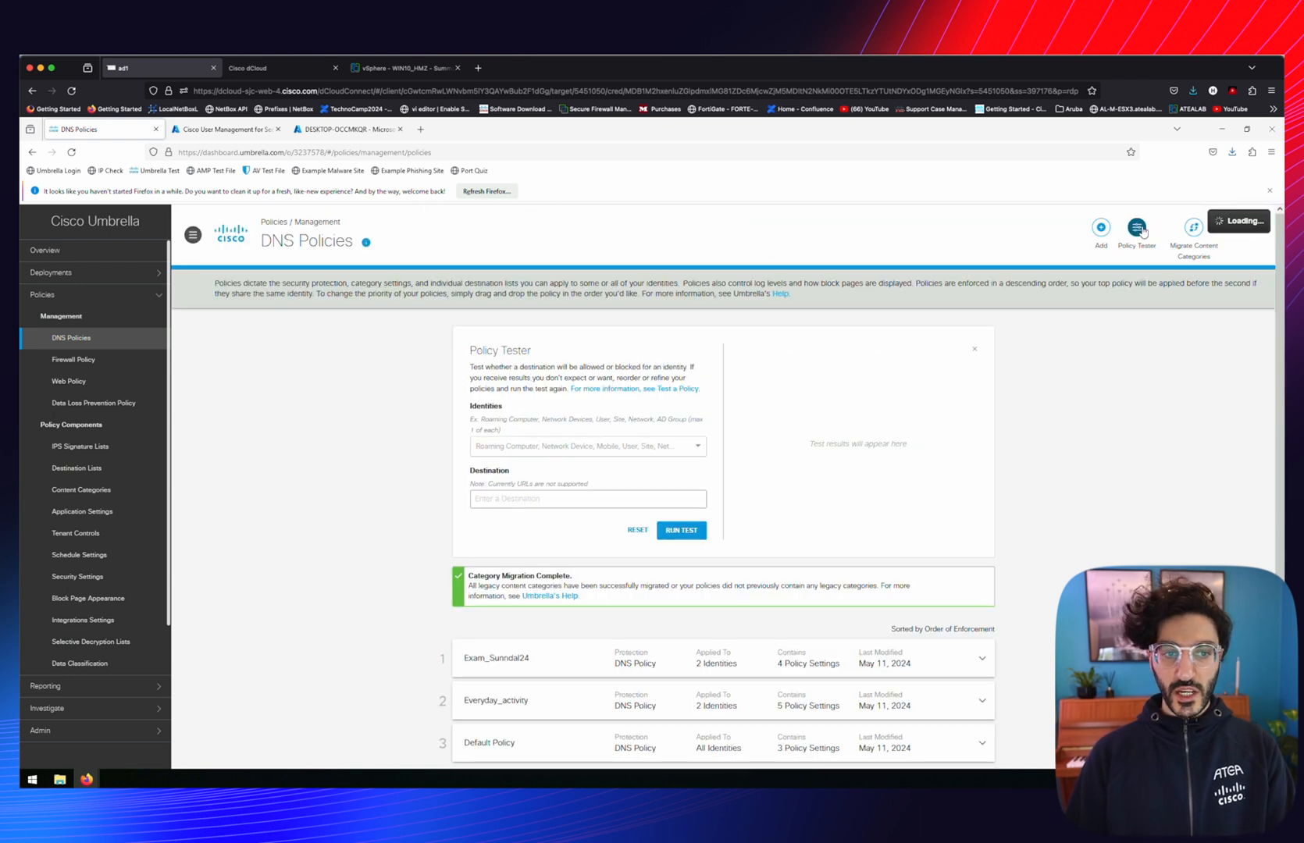
pyautogui.click(545, 451)
pyautogui.write('blt')
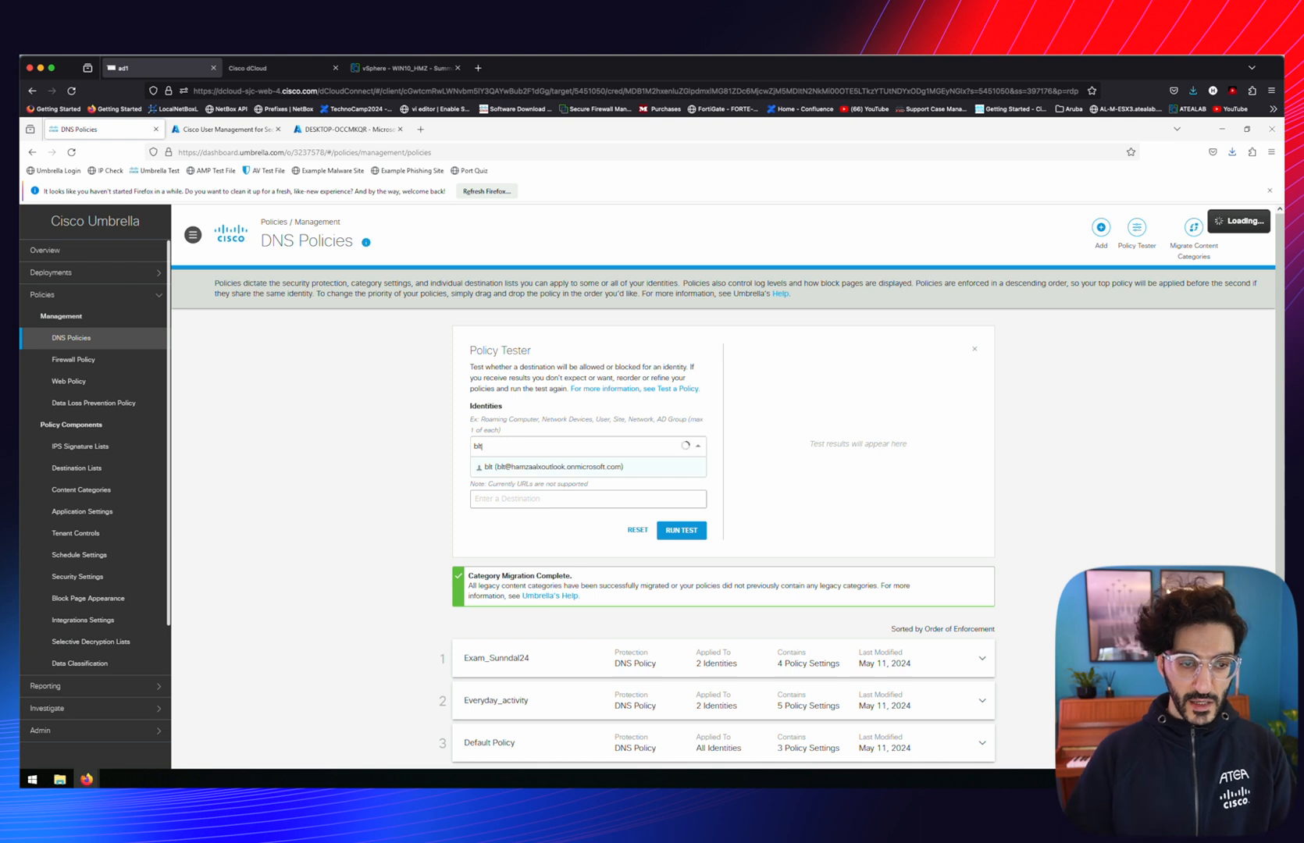
pyautogui.click(547, 467)
pyautogui.click(503, 517)
pyautogui.write('www.youtube.com')
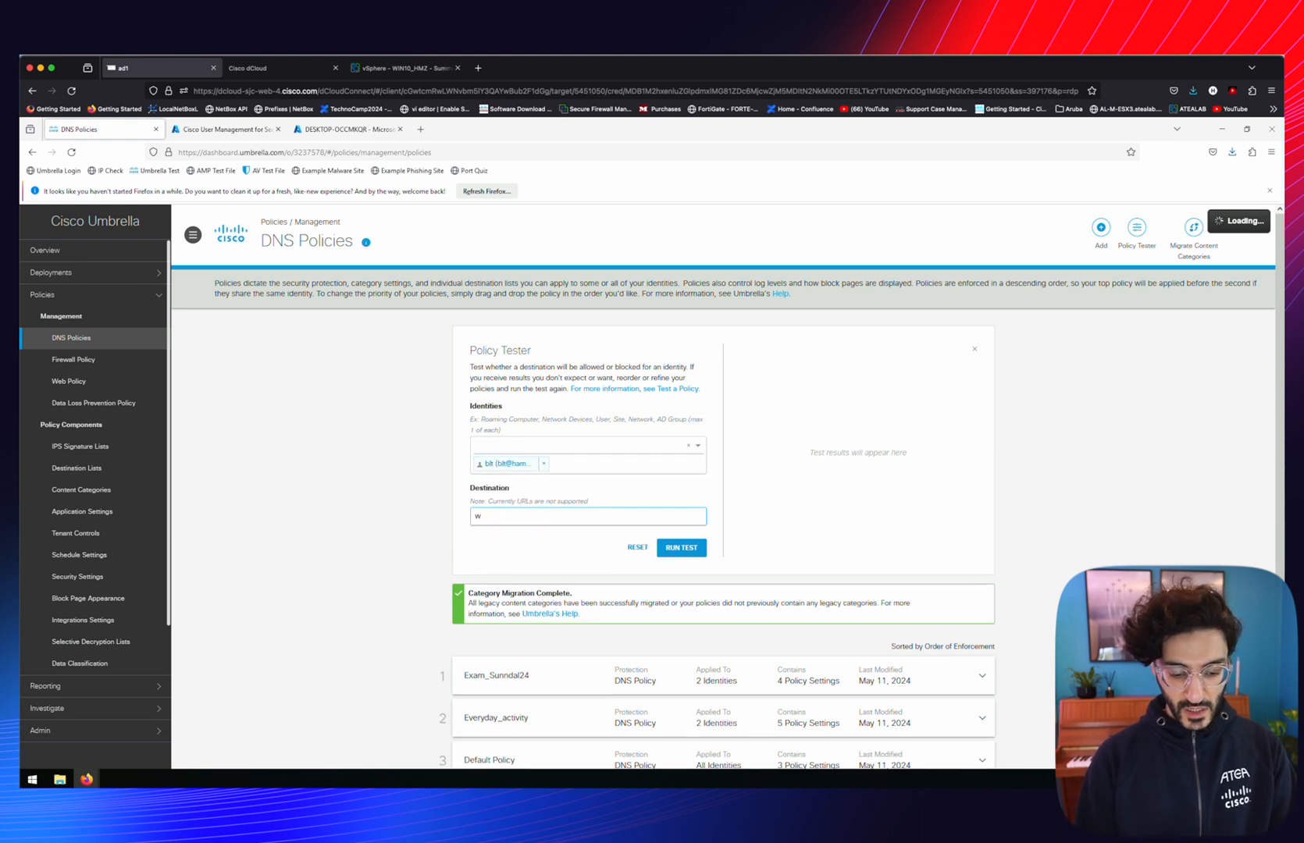
pyautogui.click(681, 549)
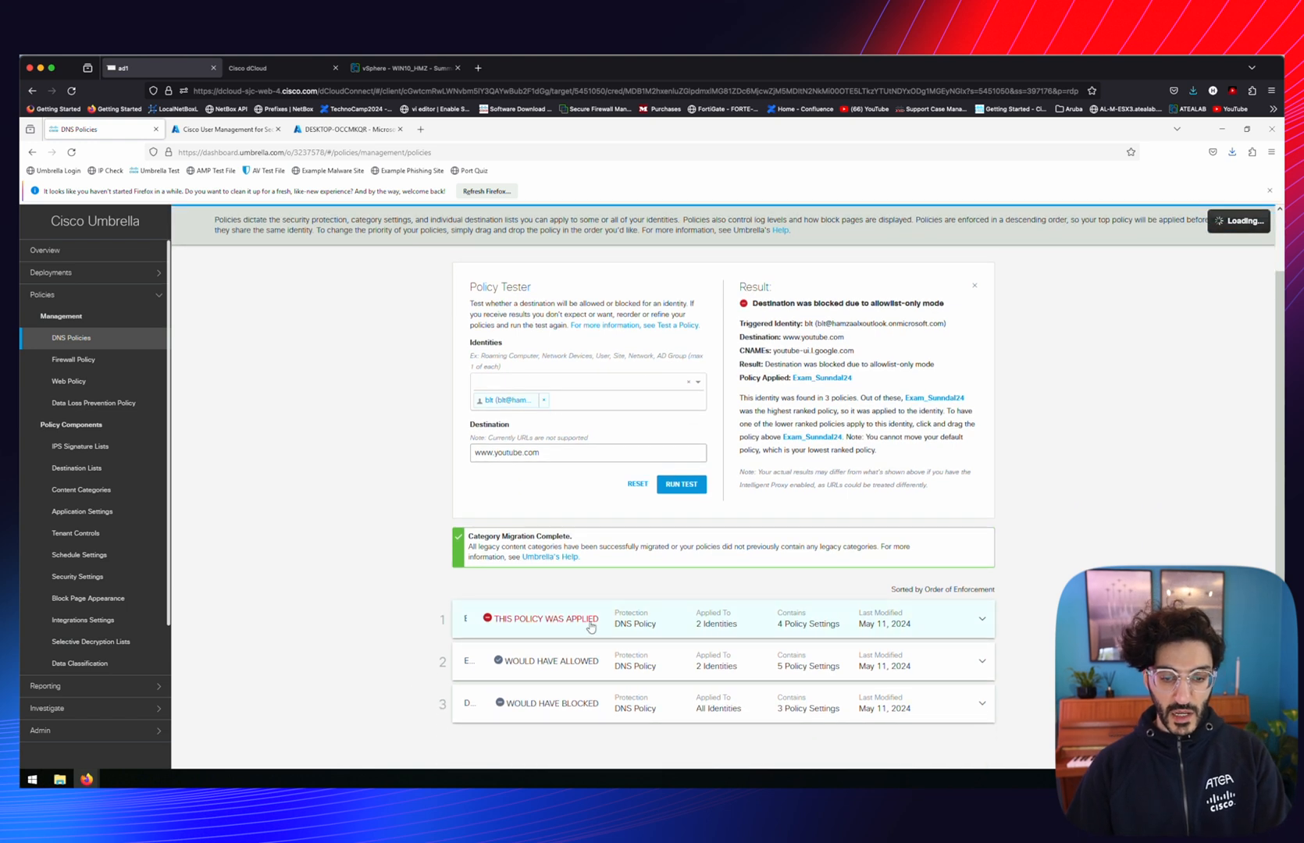
pyautogui.click(594, 629)
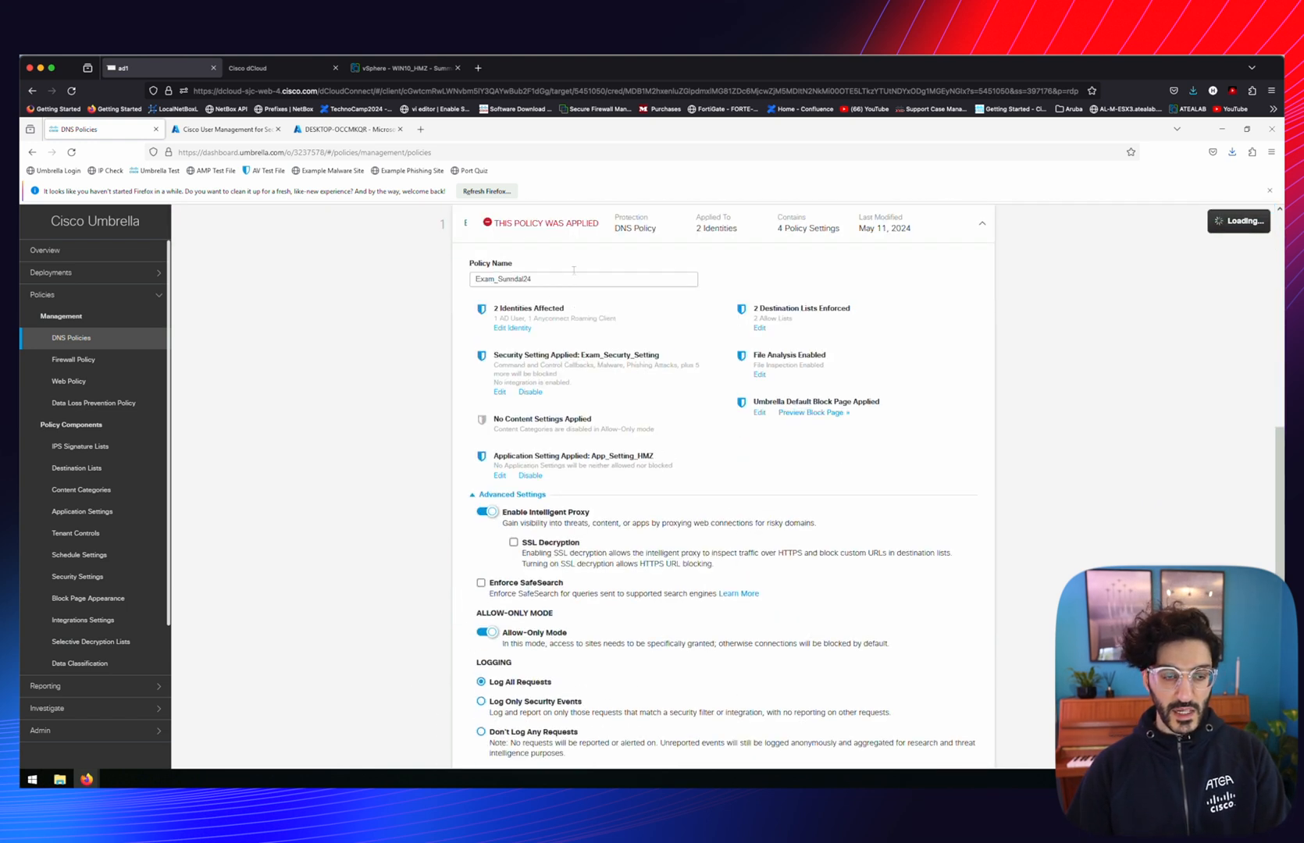
pyautogui.scroll(5, 756, 366)
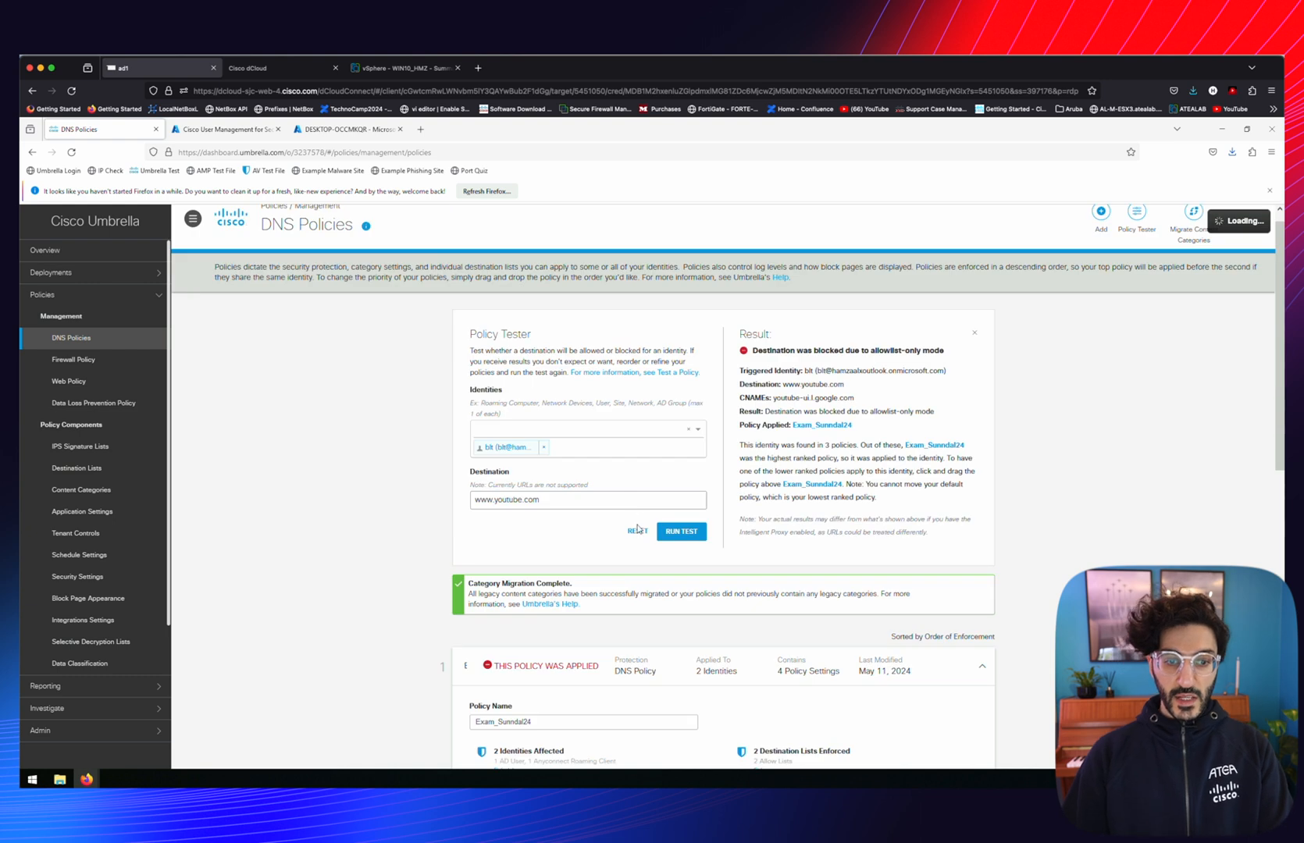
pyautogui.click(638, 532)
pyautogui.scroll(-4, 584, 466)
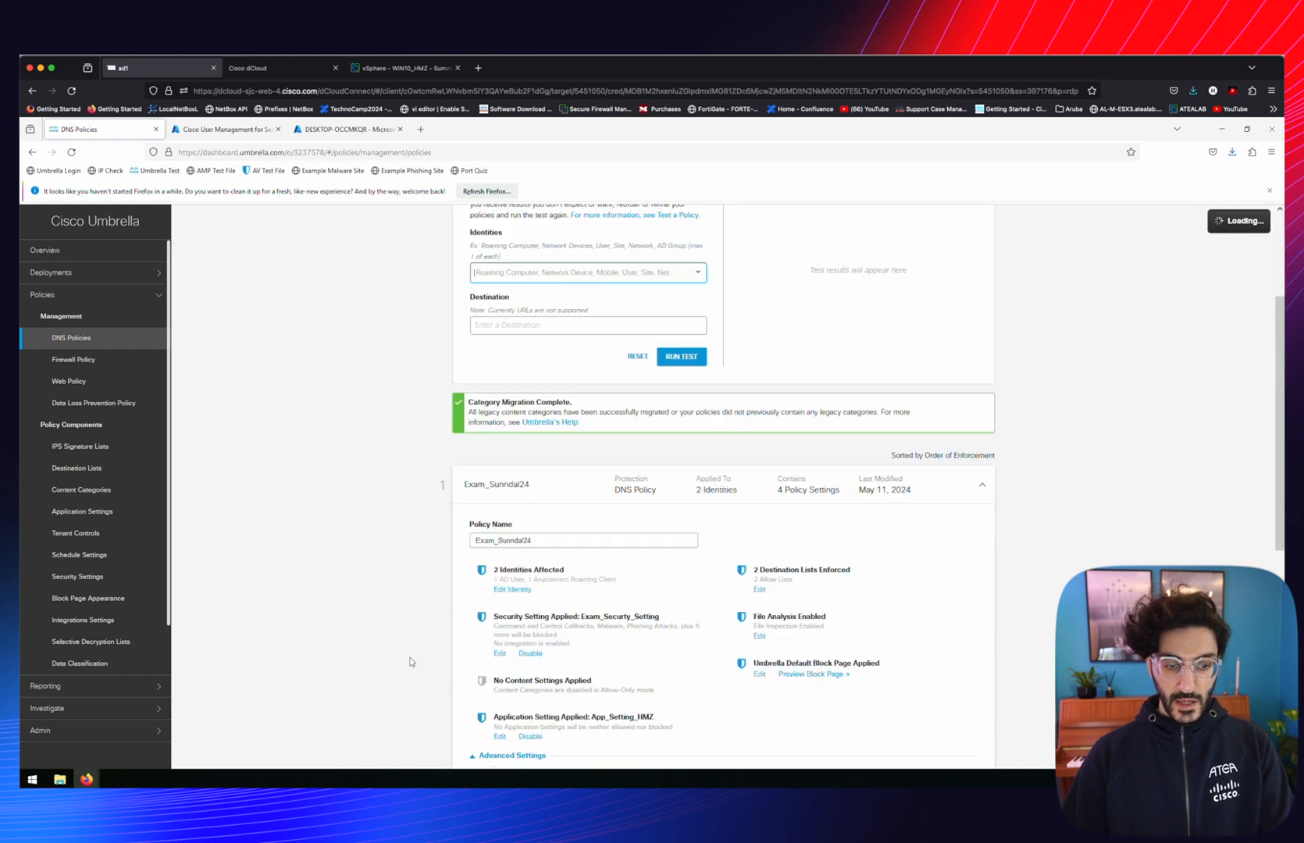
pyautogui.click(509, 367)
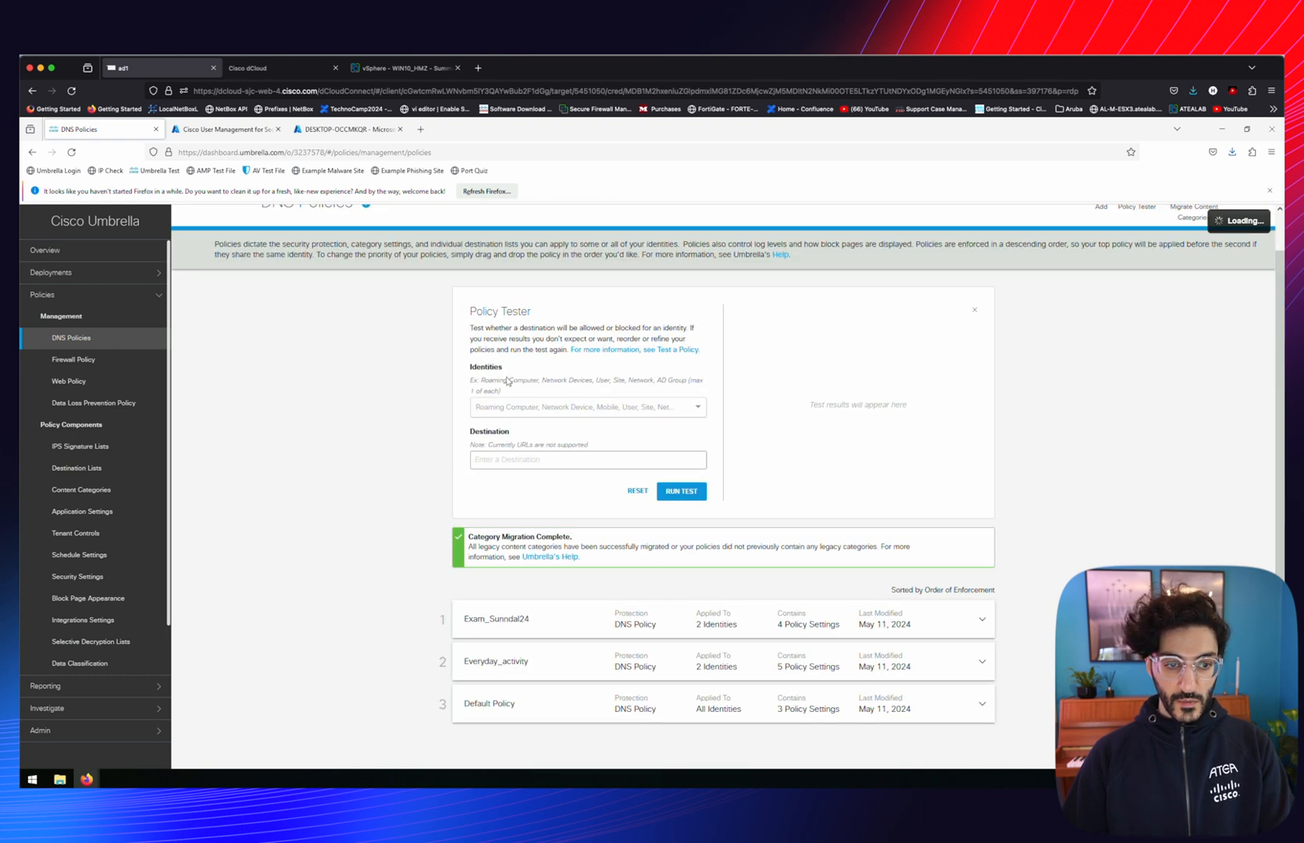
pyautogui.moveTo(491, 623); pyautogui.dragTo(484, 664)
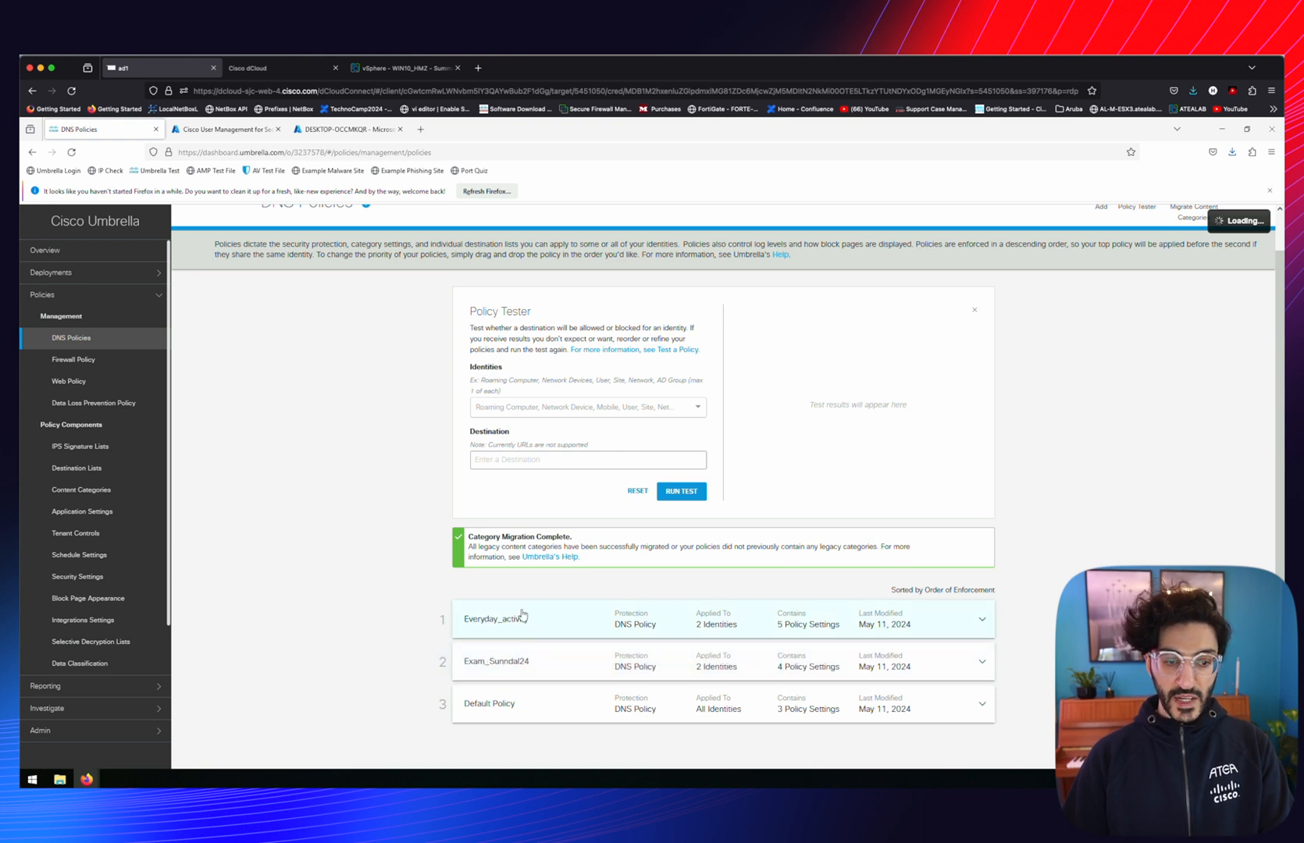
pyautogui.click(508, 408)
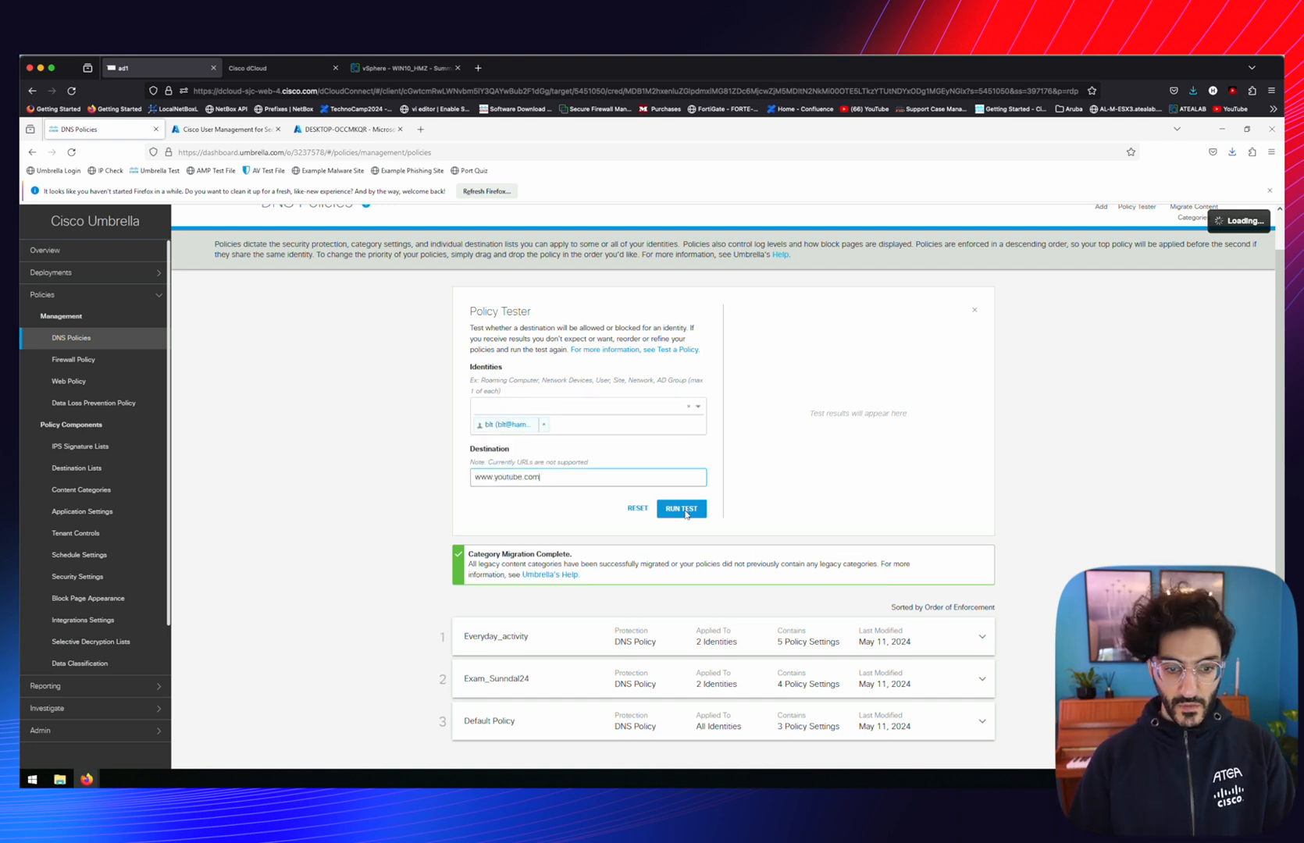
pyautogui.click(684, 516)
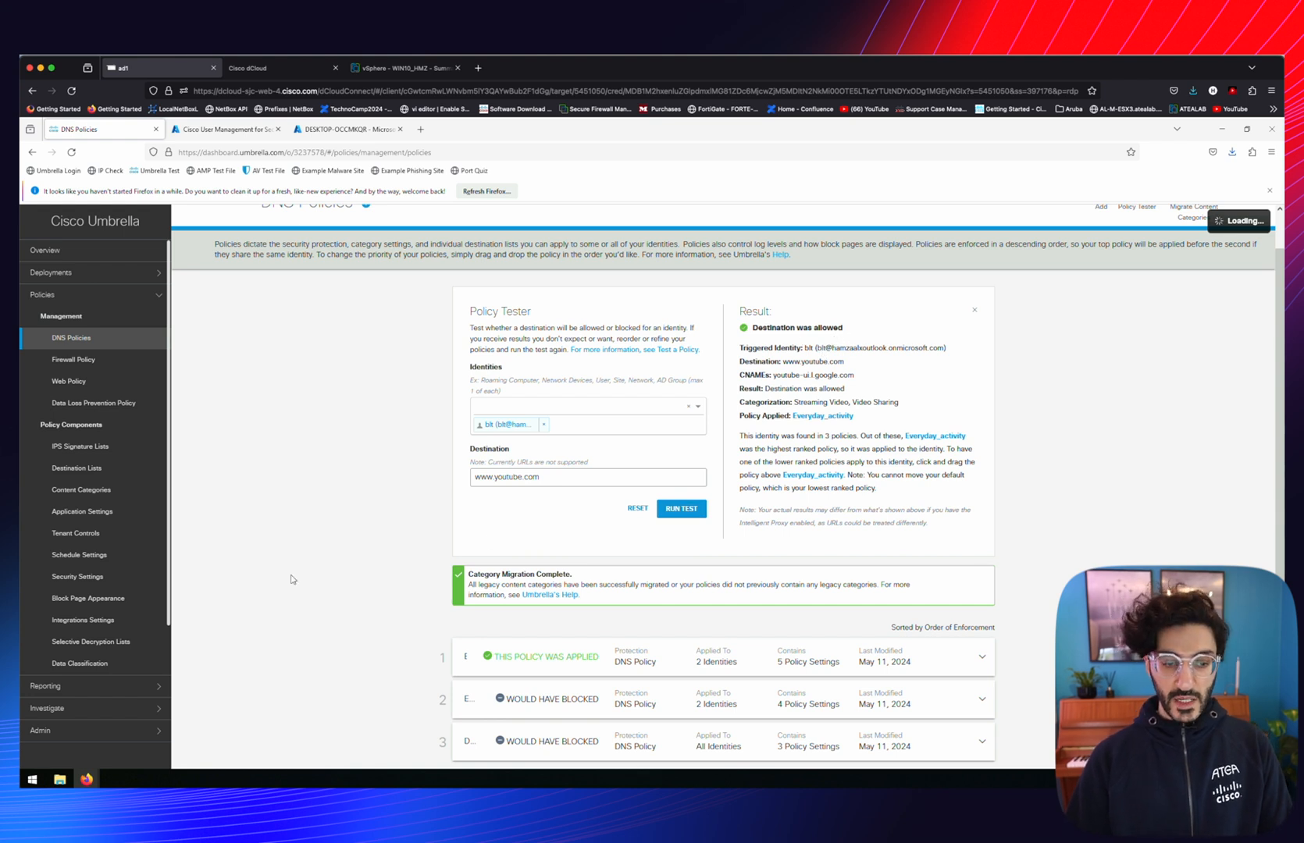
# Open Everyday_activity's destination lists: Global Allow List, Global Block List and Kripos_Block
pyautogui.scroll(-1, 291, 580)
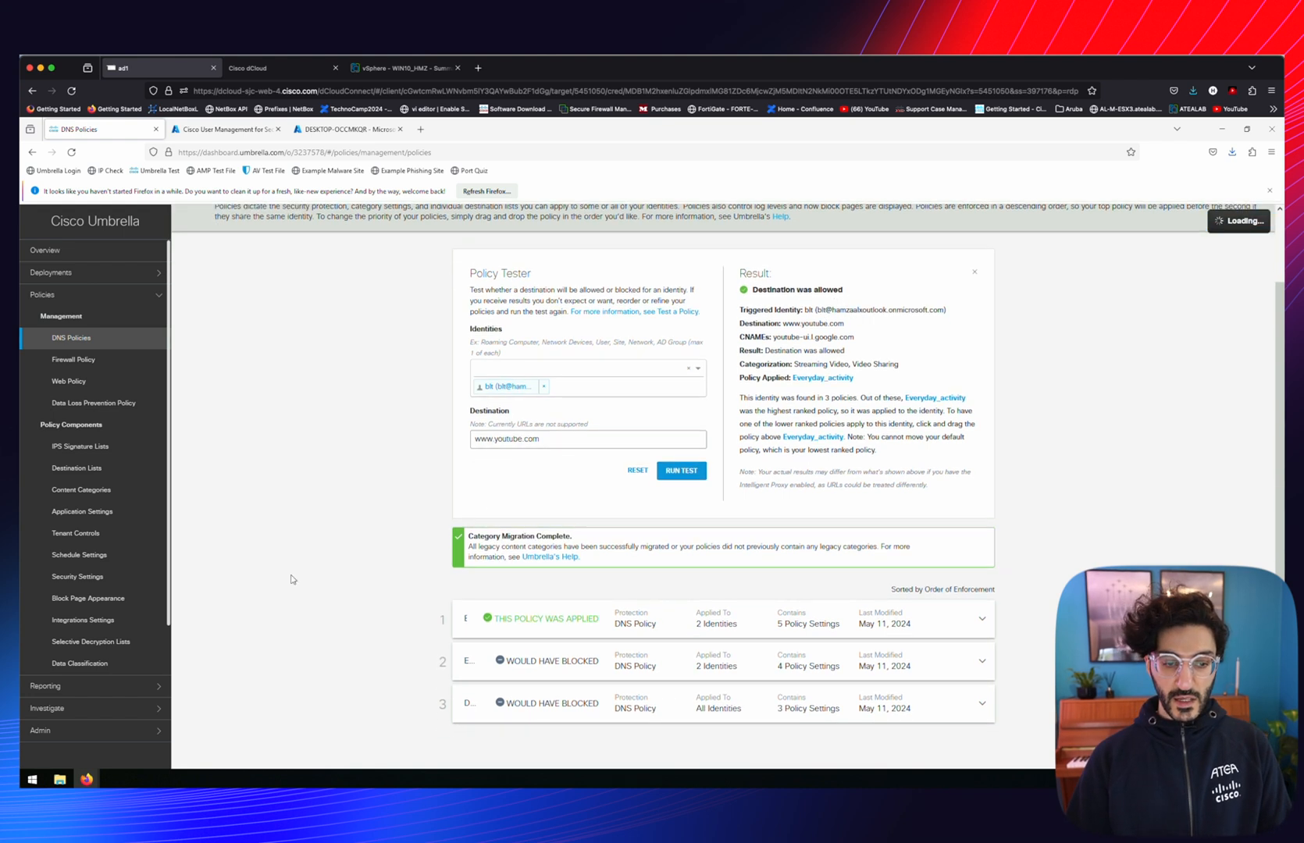
pyautogui.click(576, 621)
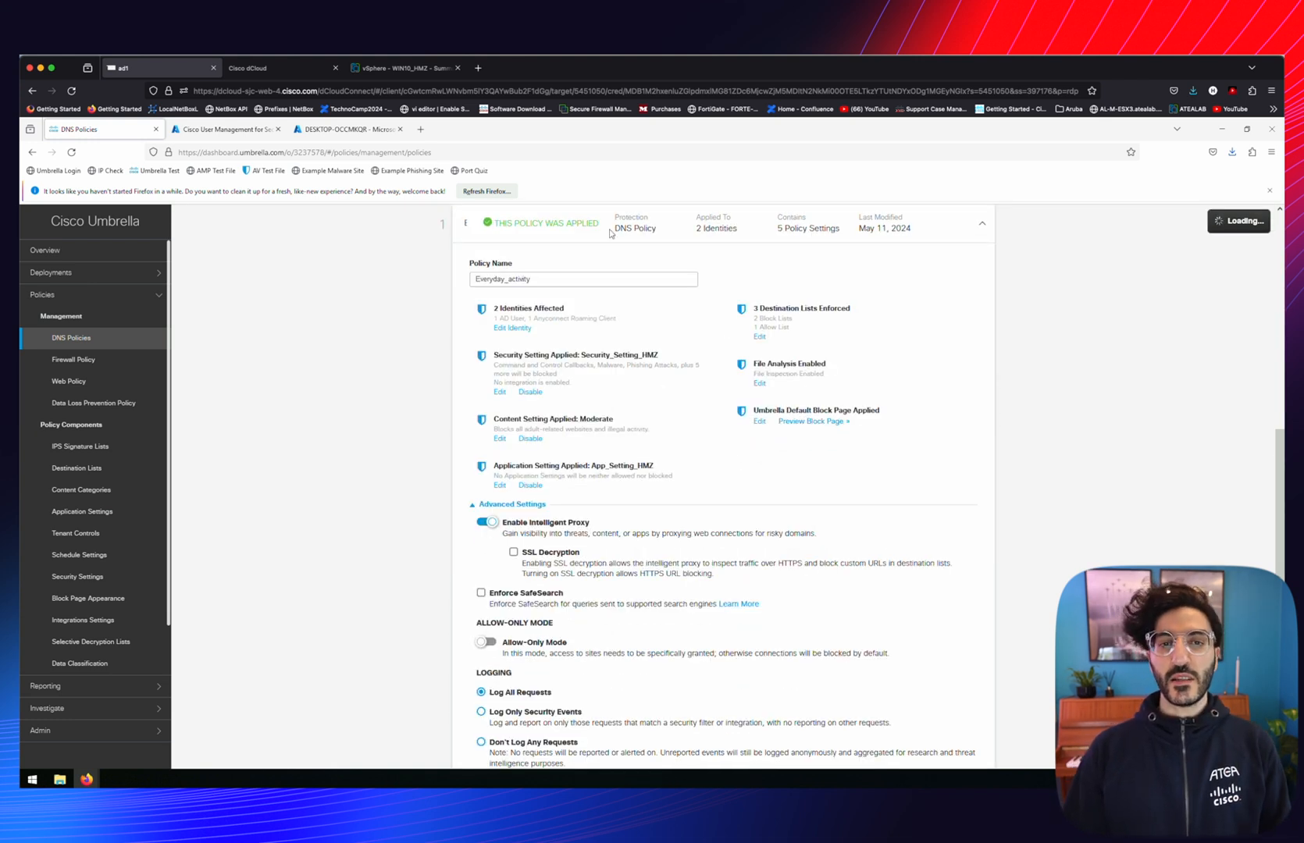
pyautogui.click(759, 337)
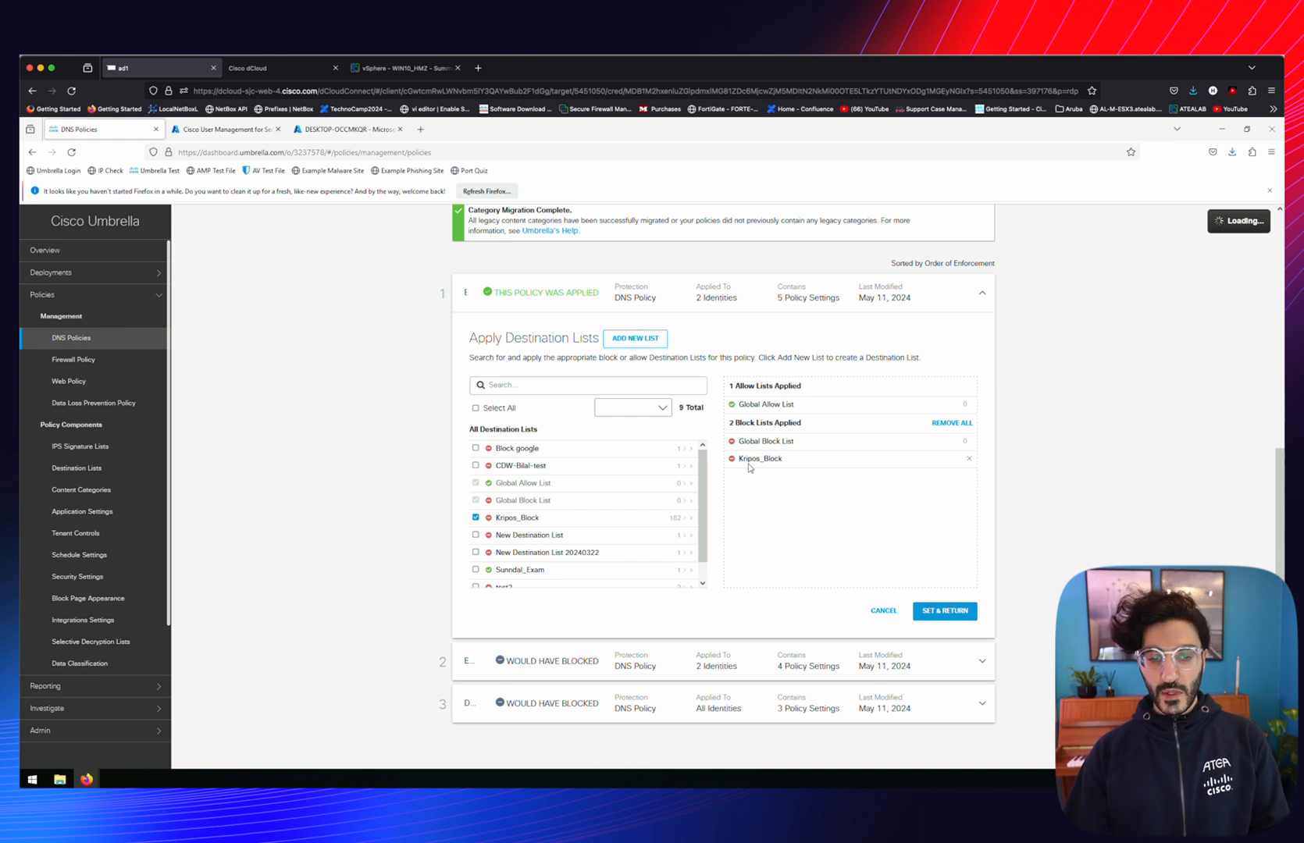
# Copy the chathub.cam entry from Kripos_Block.txt in Notepad
pyautogui.click(60, 781)
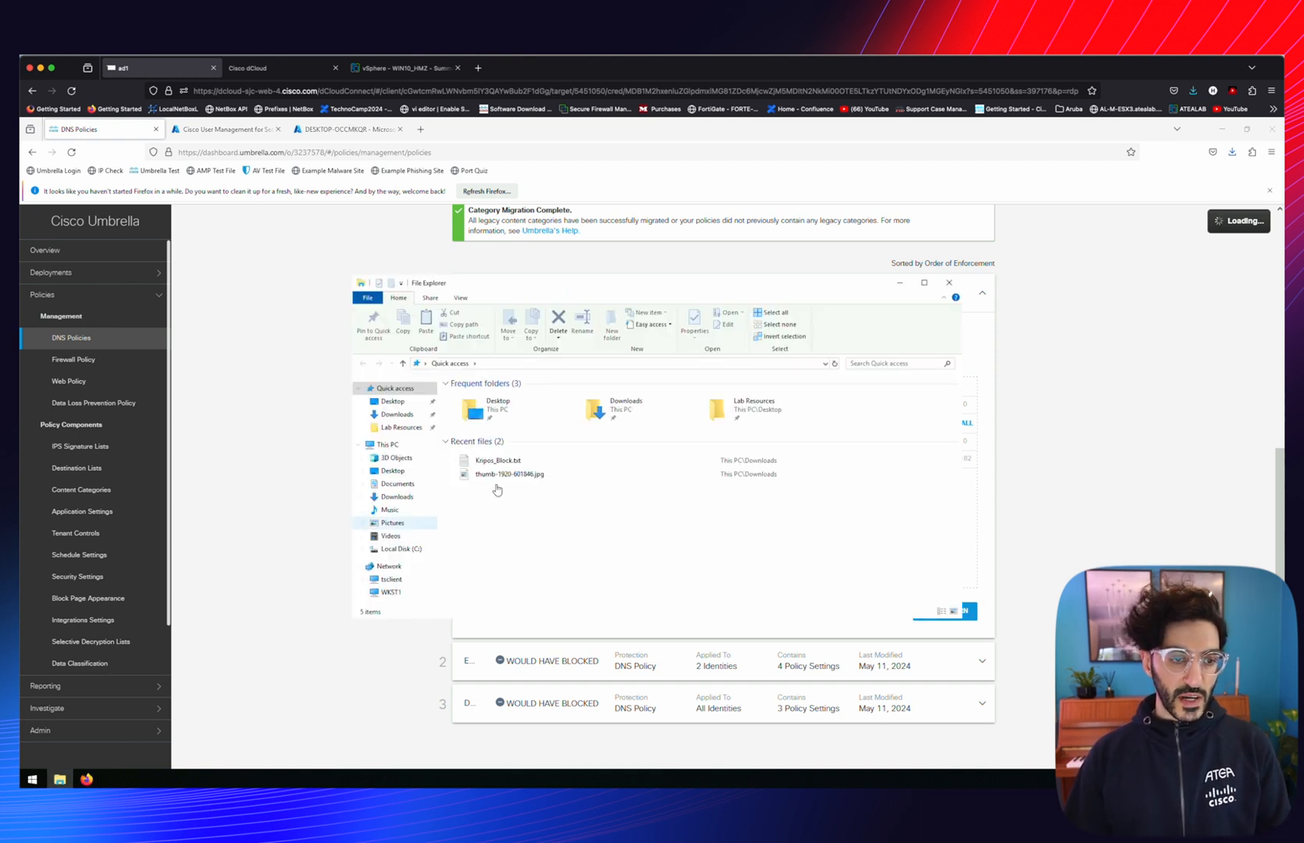
pyautogui.doubleClick(493, 477)
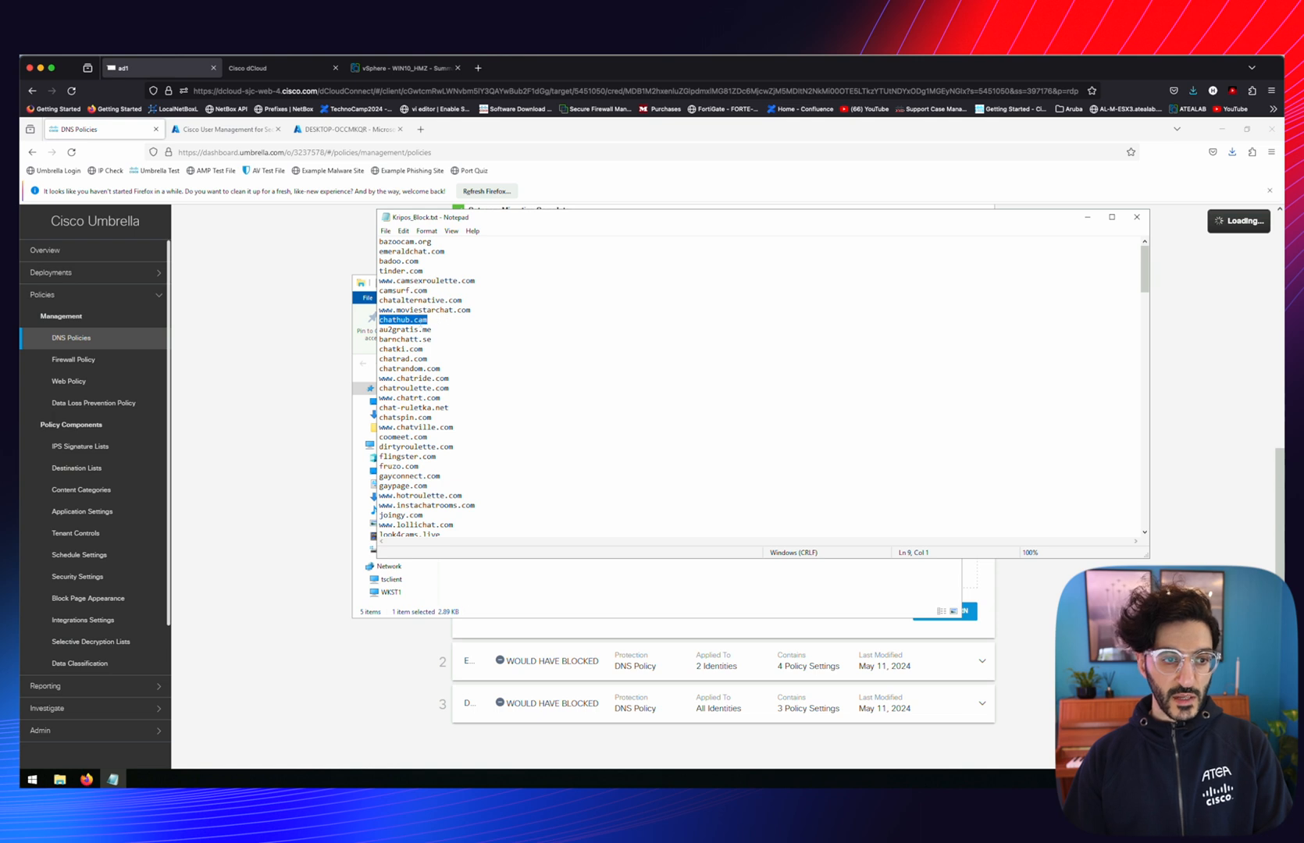
pyautogui.rightClick(421, 321)
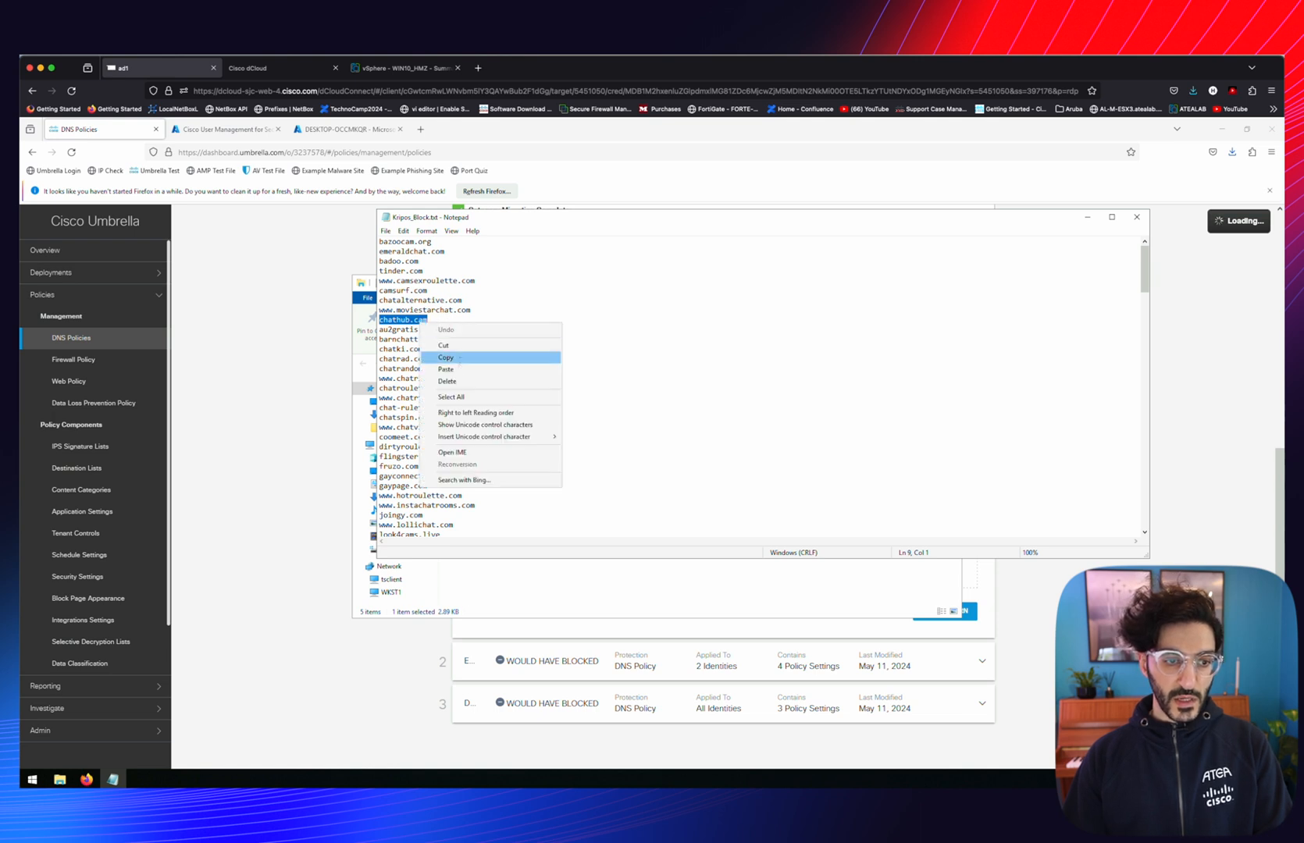
pyautogui.click(459, 358)
# Test chathub.cam for the user and confirm Everyday_activity's Kripos_Block list blocks it
pyautogui.click(243, 304)
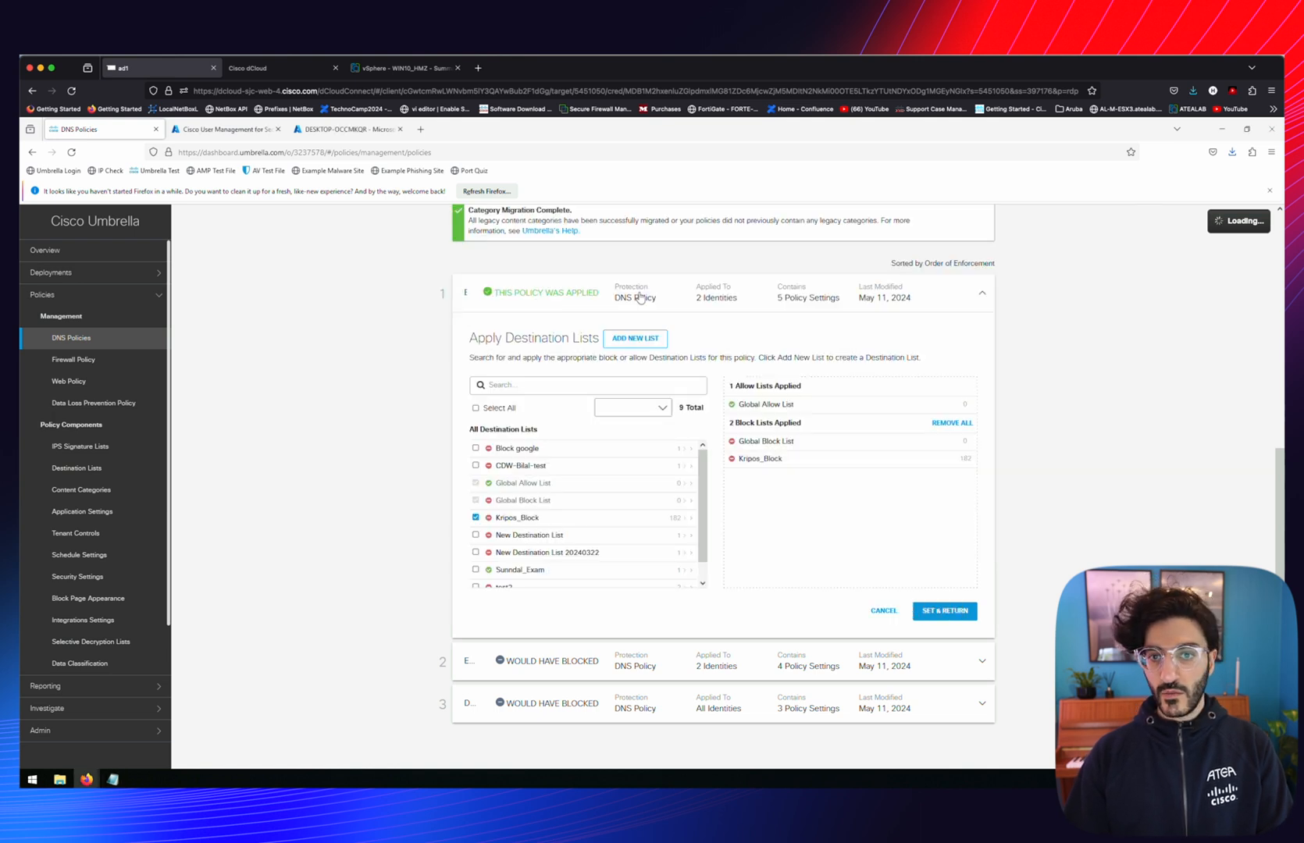
pyautogui.scroll(5, 641, 298)
pyautogui.click(520, 335)
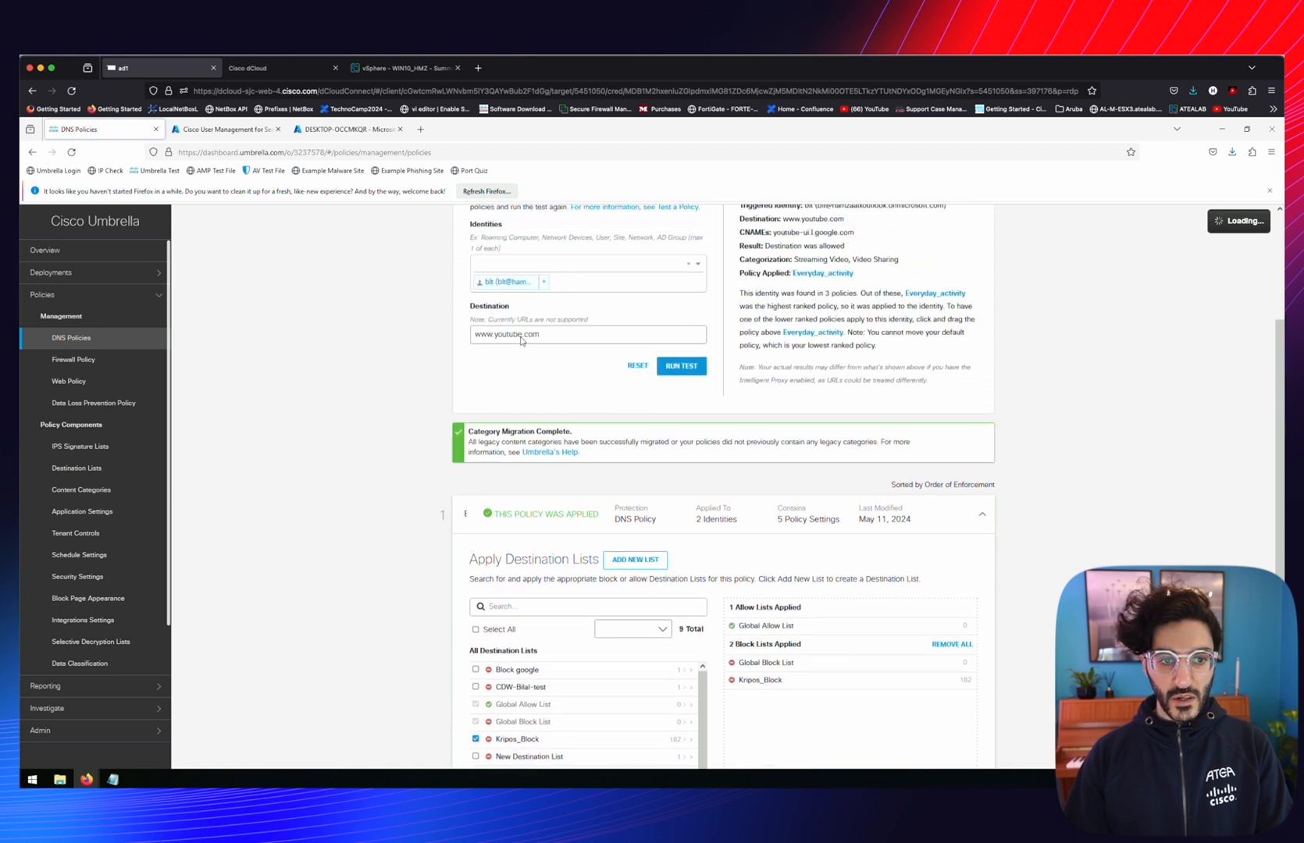
pyautogui.hotkey('ctrl', 'v')
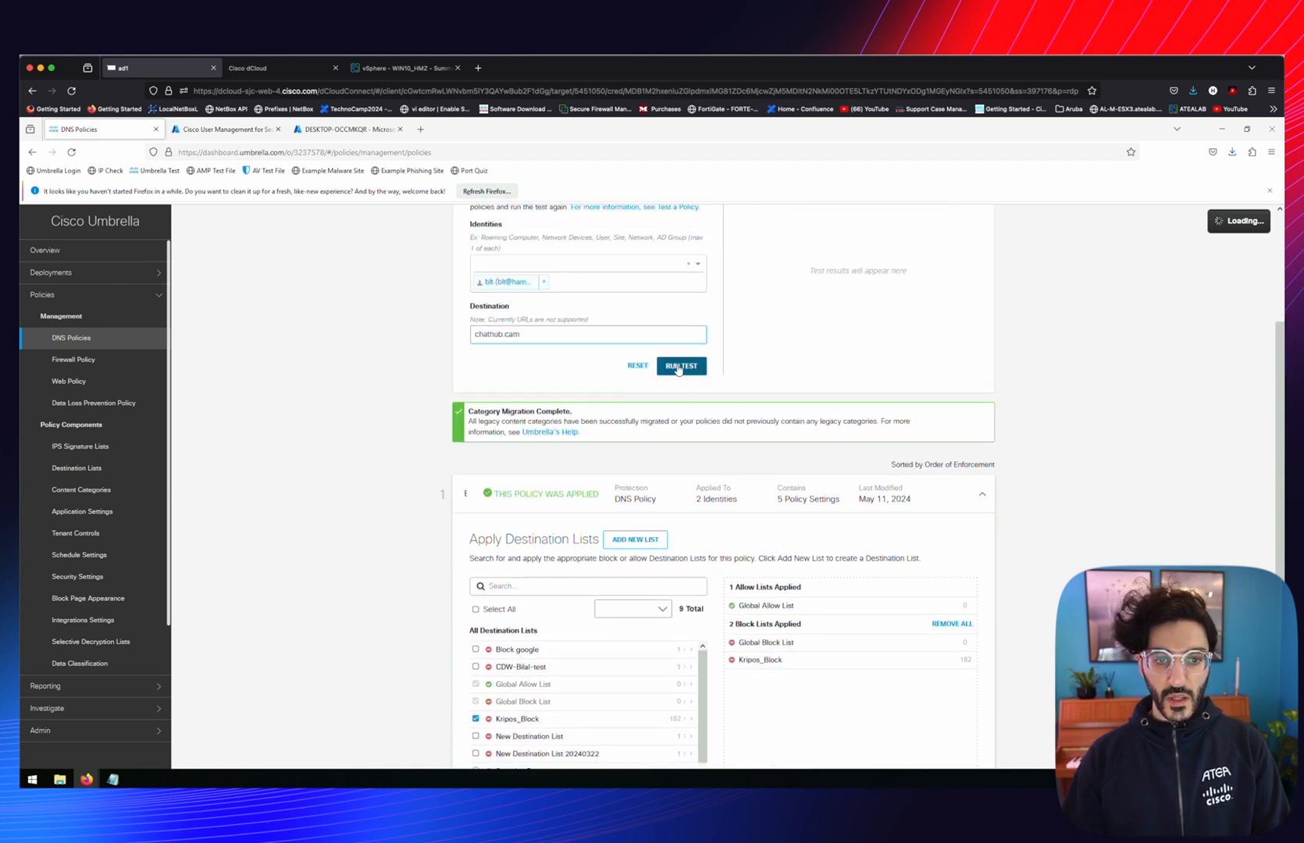
pyautogui.click(686, 369)
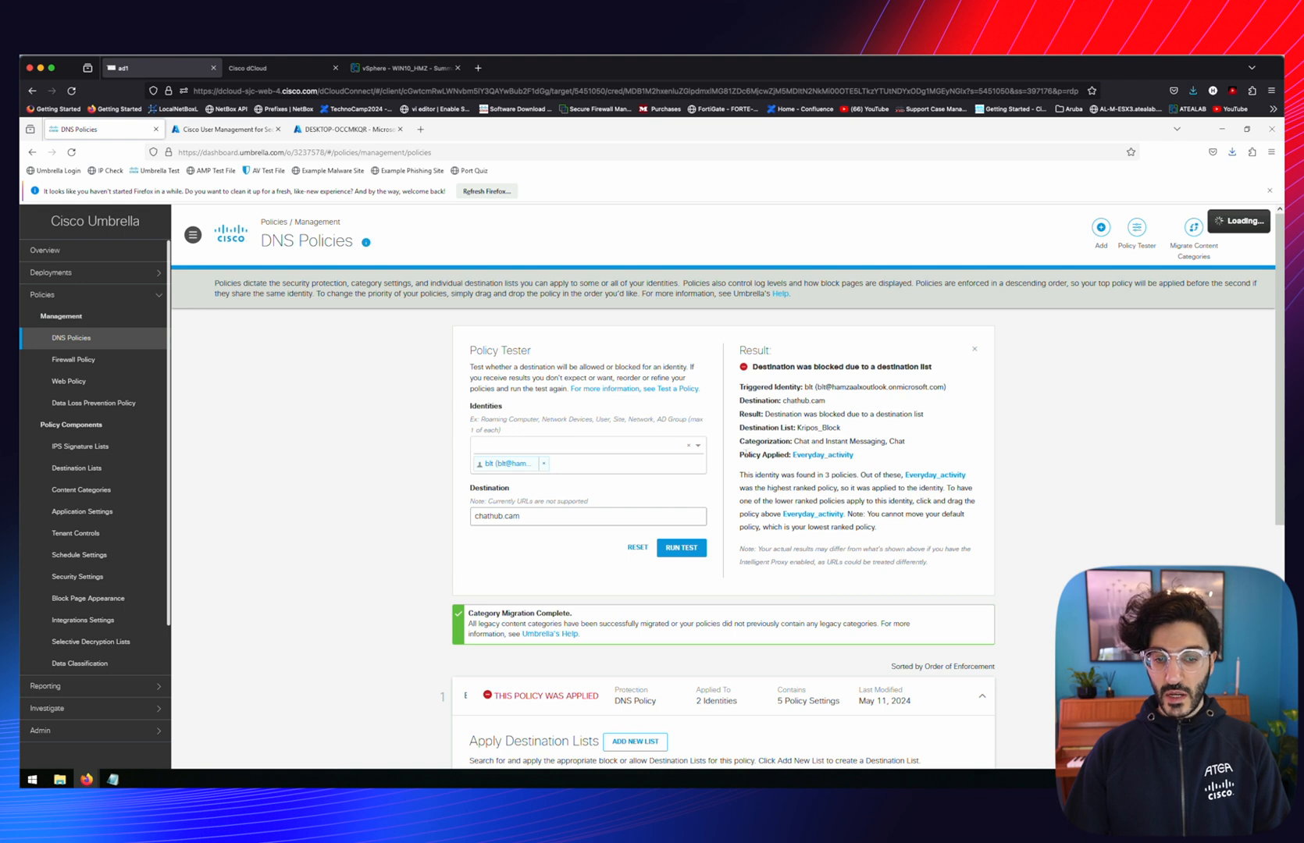
pyautogui.scroll(-1, 528, 629)
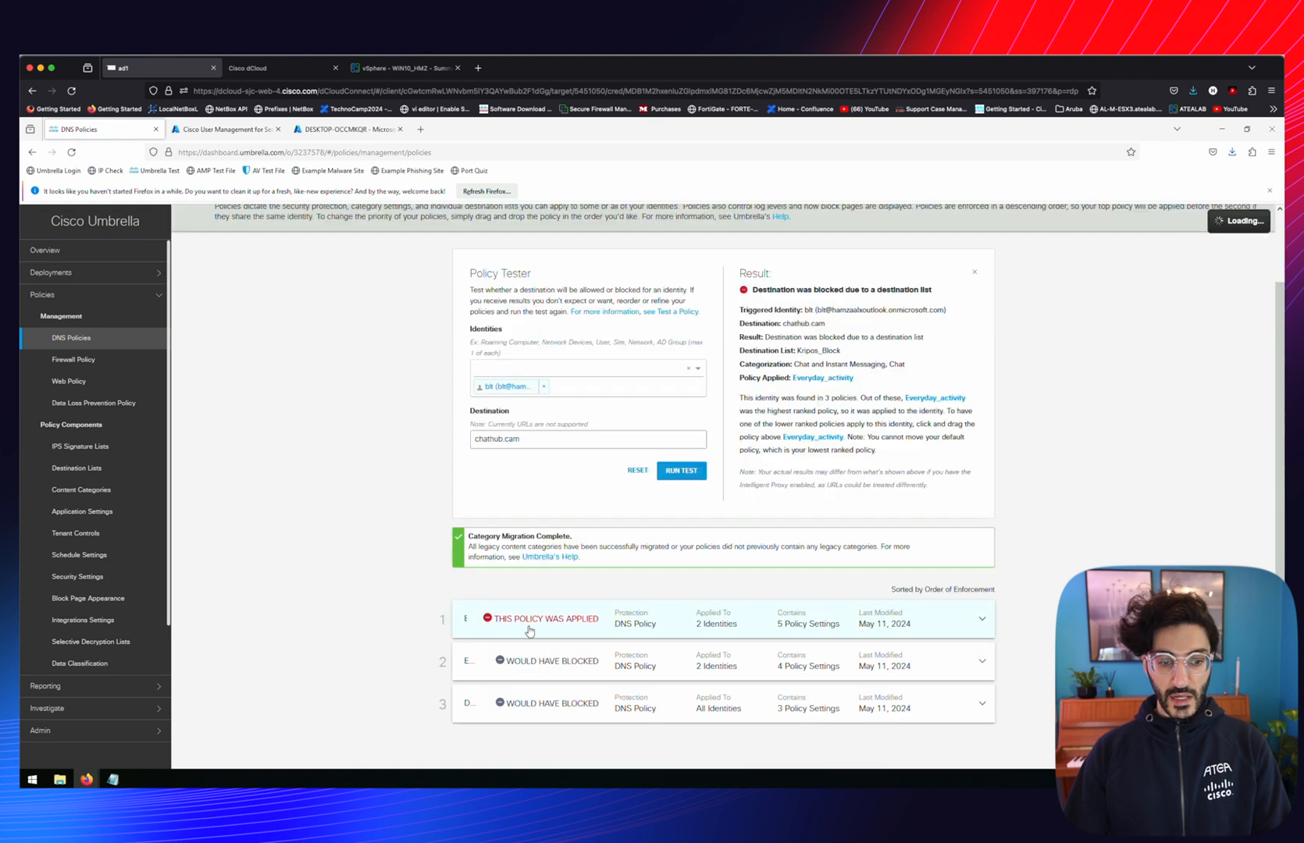
pyautogui.click(528, 630)
pyautogui.scroll(-10, 528, 629)
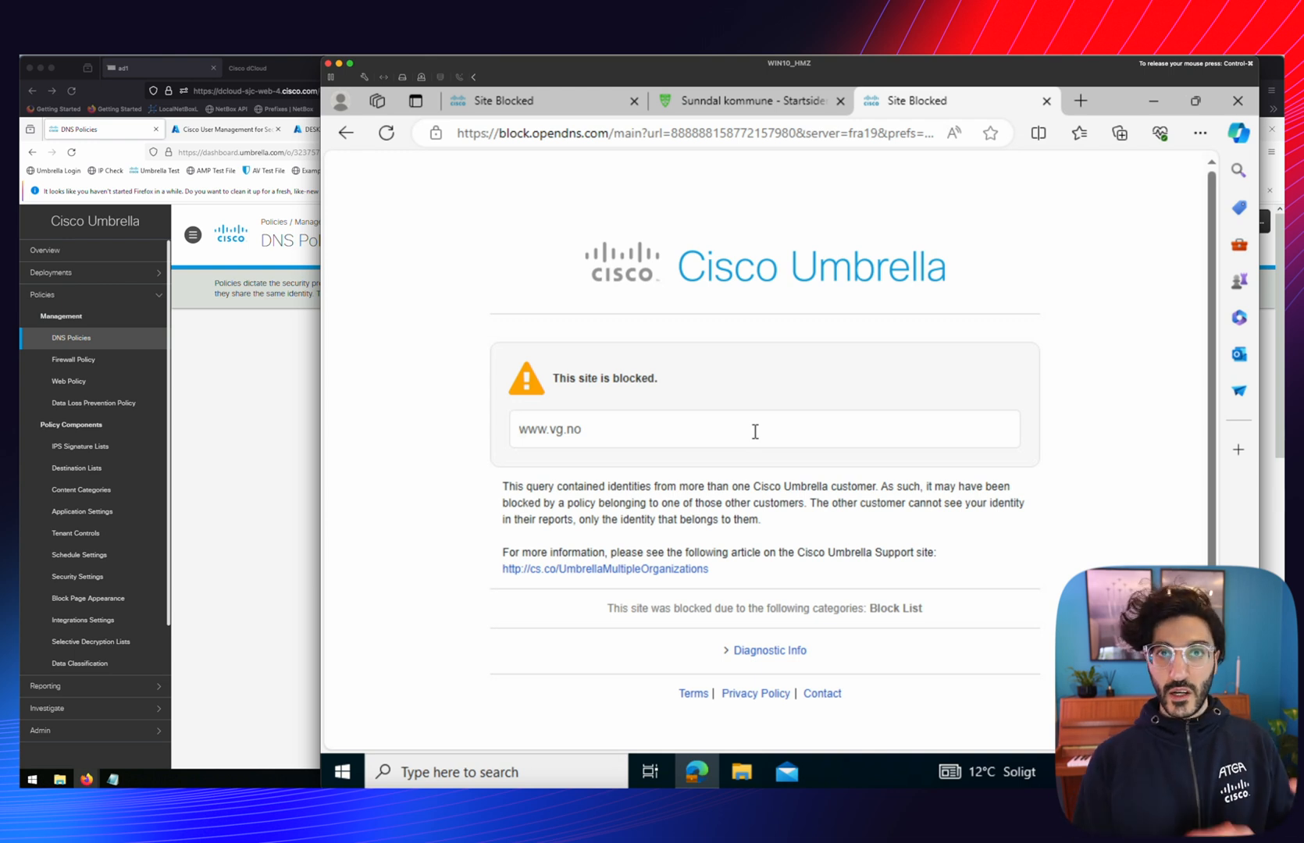
pyautogui.click(265, 381)
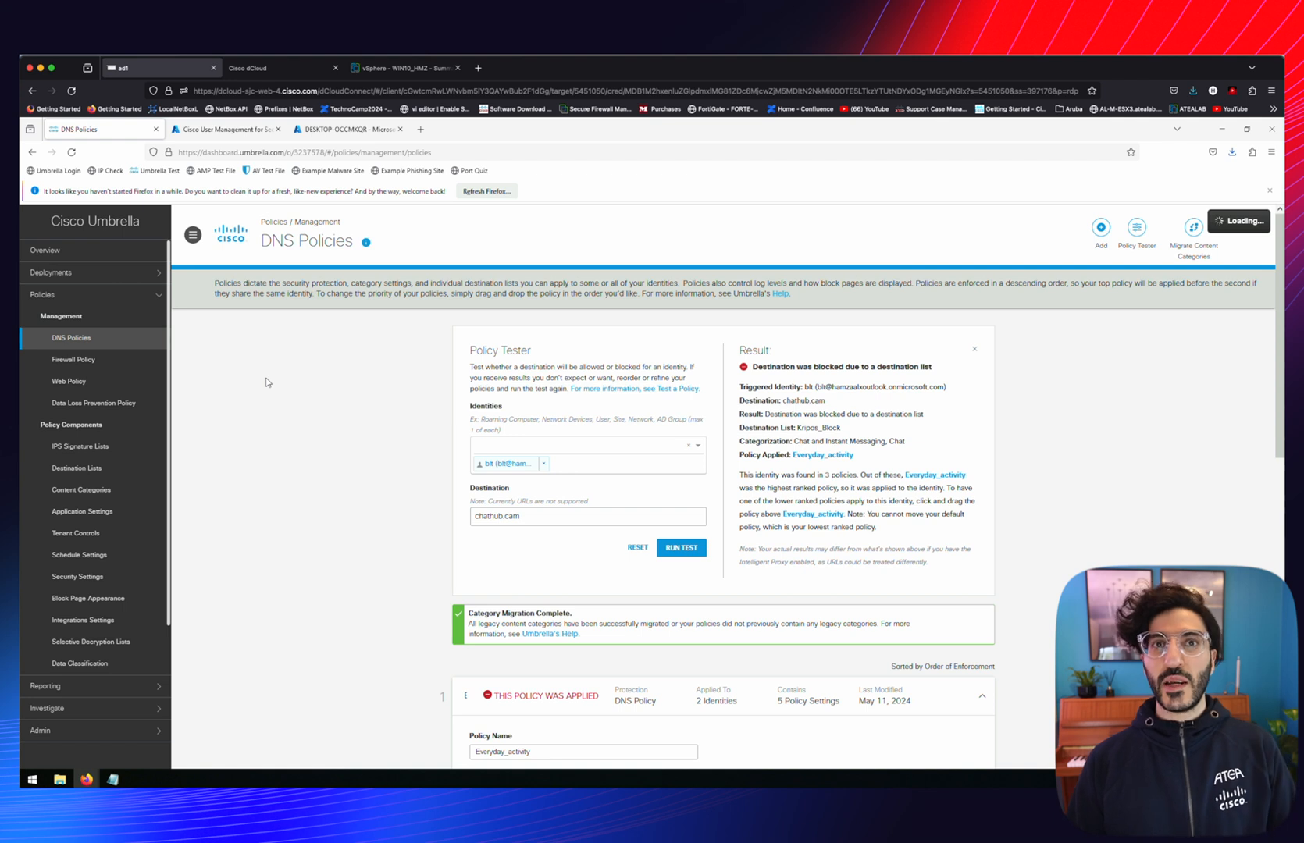